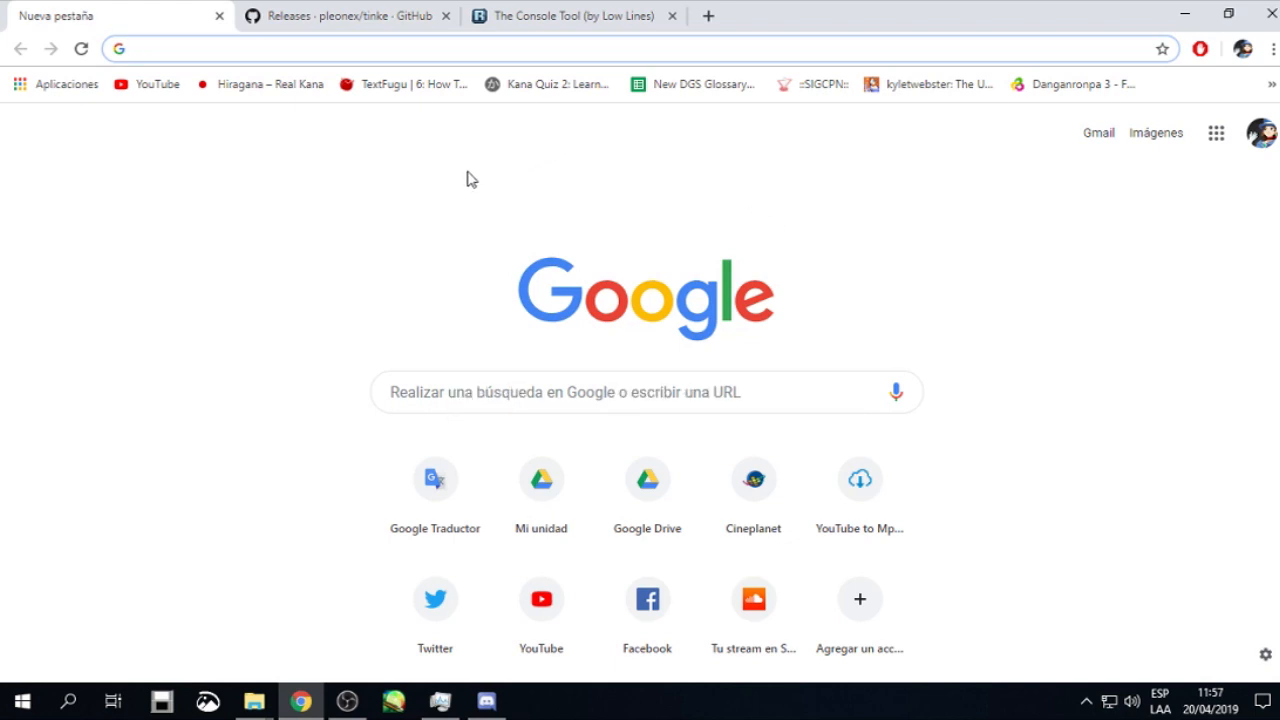
Examine the Tinke 0.9.1 release on GitHub and locate the Tinke-0.9.2-dev.zip download among its assets
{"action": "left_click", "coordinate": [355, 17]}
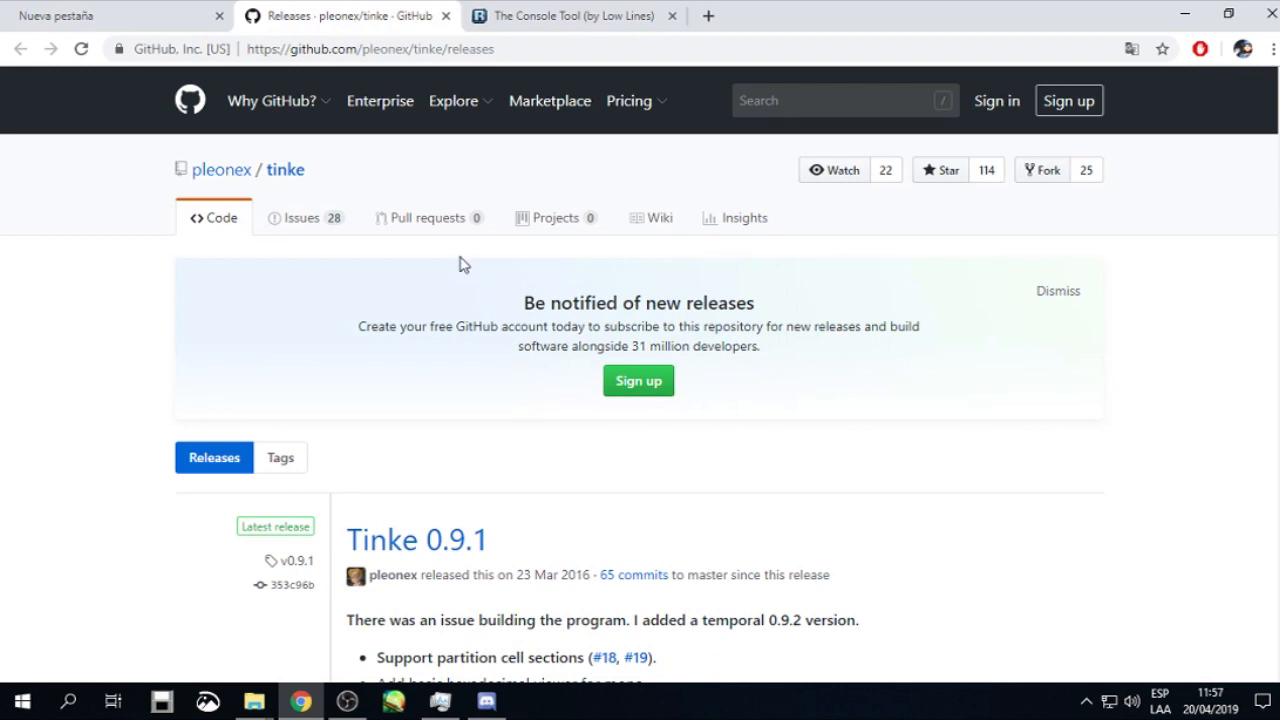
{"action": "scroll", "coordinate": [470, 443], "scroll_direction": "down", "scroll_amount": 2}
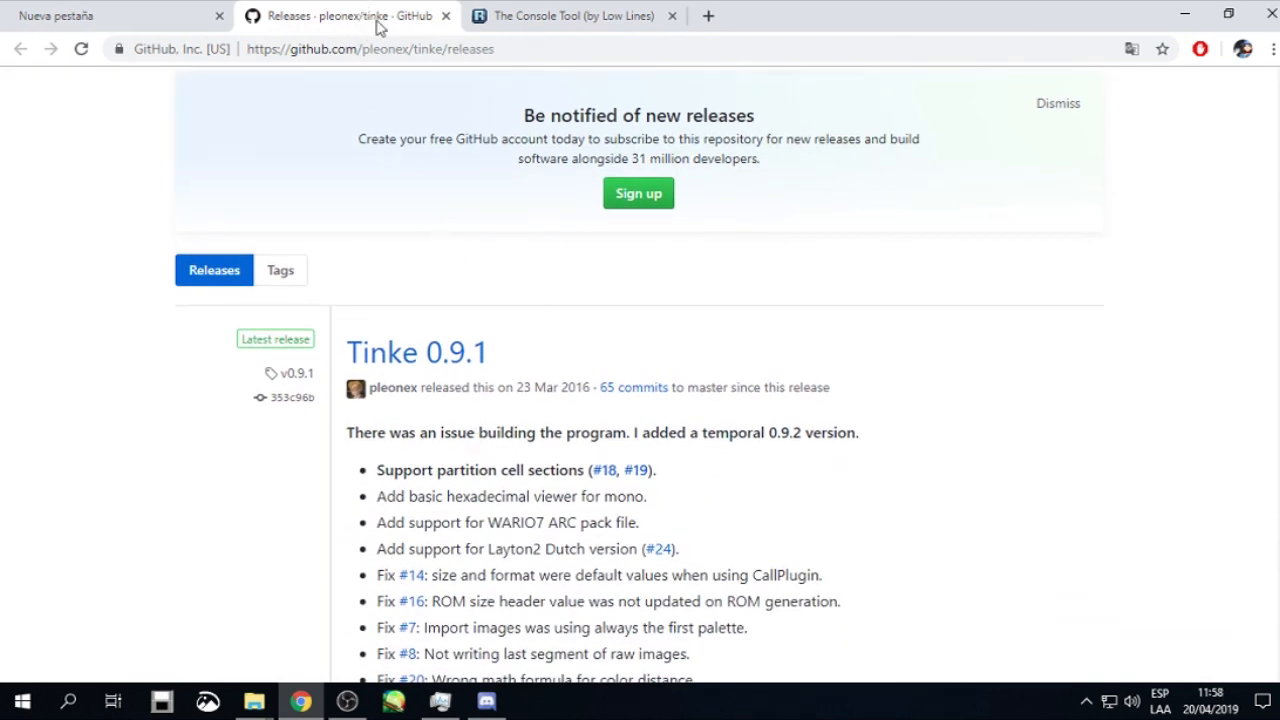
{"action": "scroll", "coordinate": [483, 266], "scroll_direction": "down", "scroll_amount": 4}
{"action": "scroll", "coordinate": [490, 276], "scroll_direction": "up", "scroll_amount": 4}
{"action": "scroll", "coordinate": [508, 320], "scroll_direction": "down", "scroll_amount": 2}
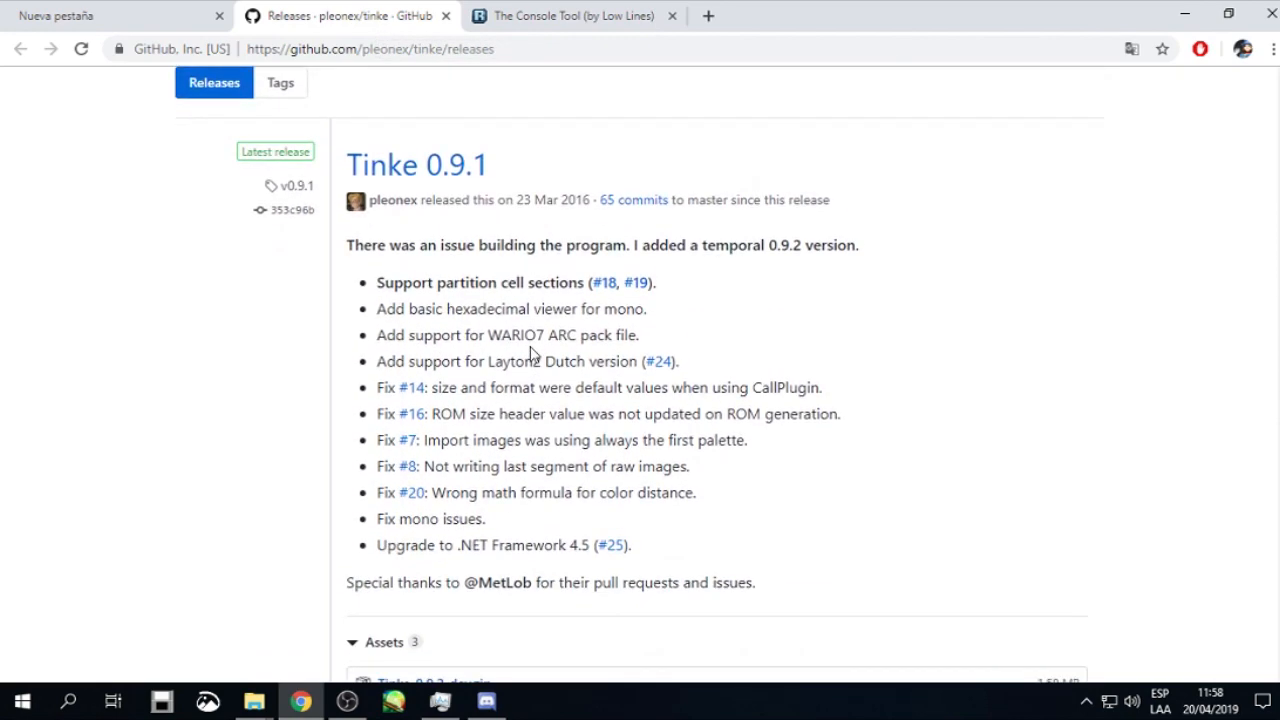
{"action": "scroll", "coordinate": [530, 352], "scroll_direction": "down", "scroll_amount": 2}
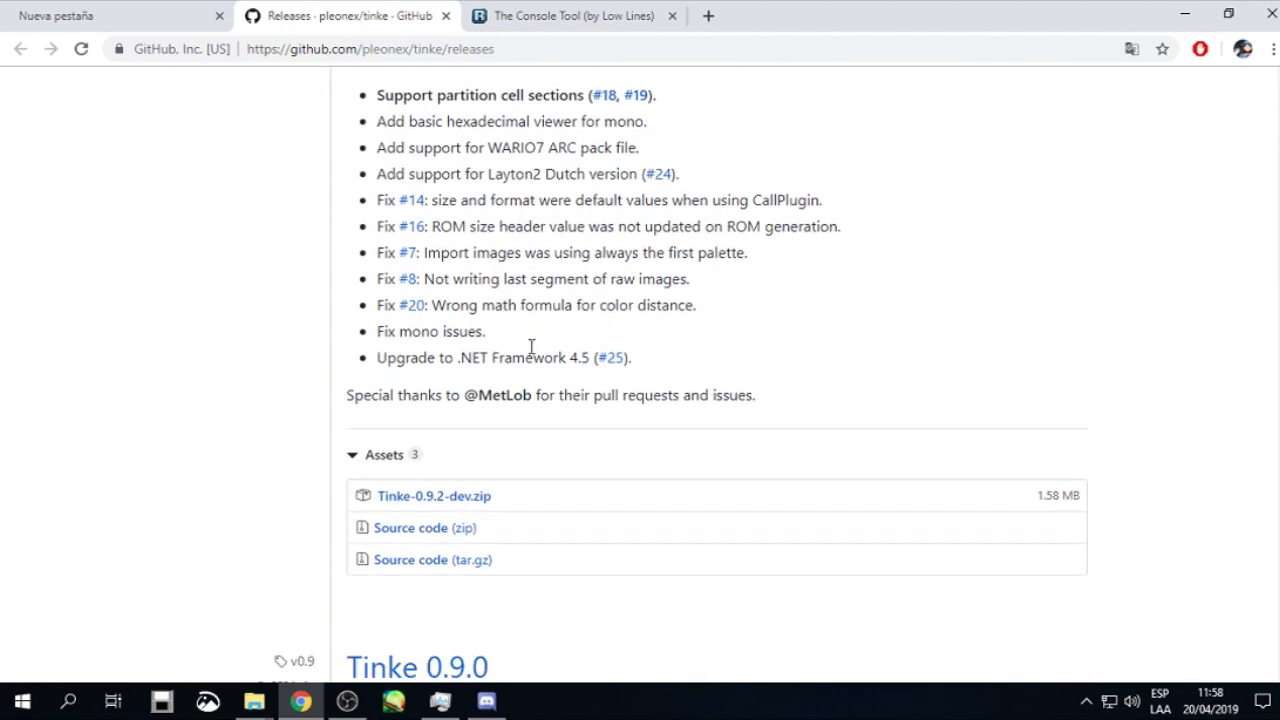
{"action": "scroll", "coordinate": [540, 350], "scroll_direction": "down", "scroll_amount": 1}
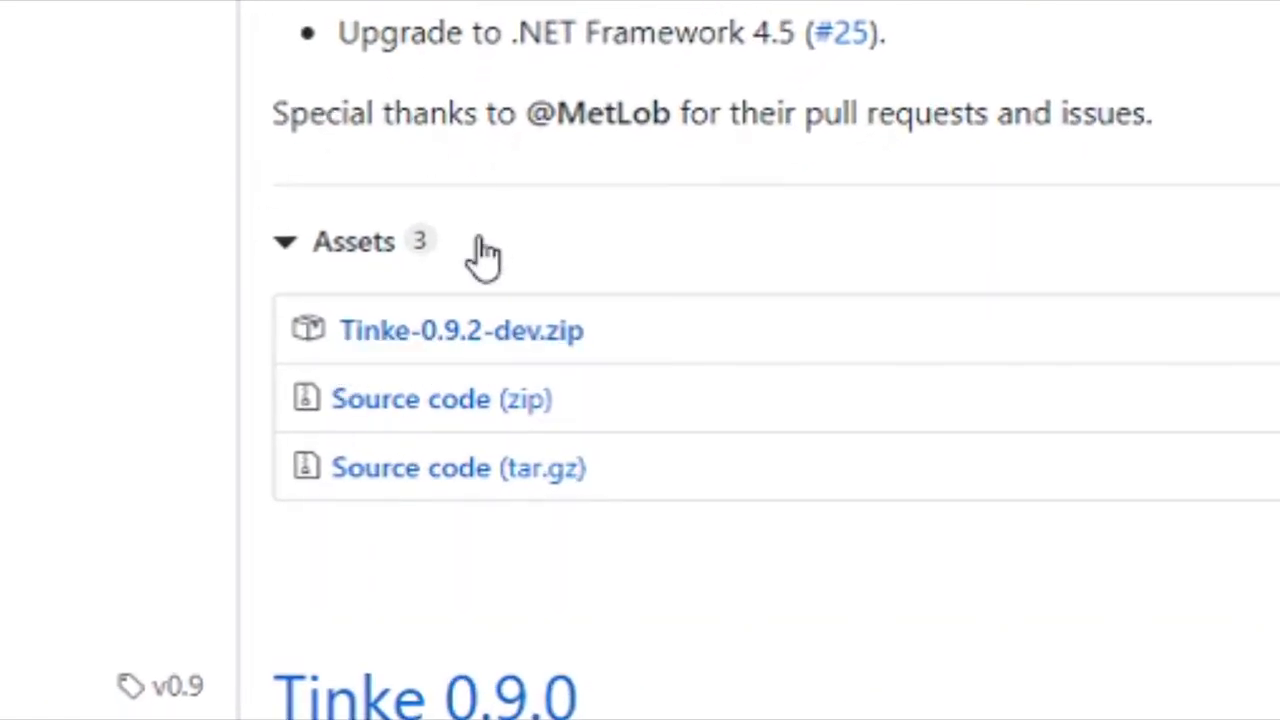
{"action": "right_click", "coordinate": [505, 338]}
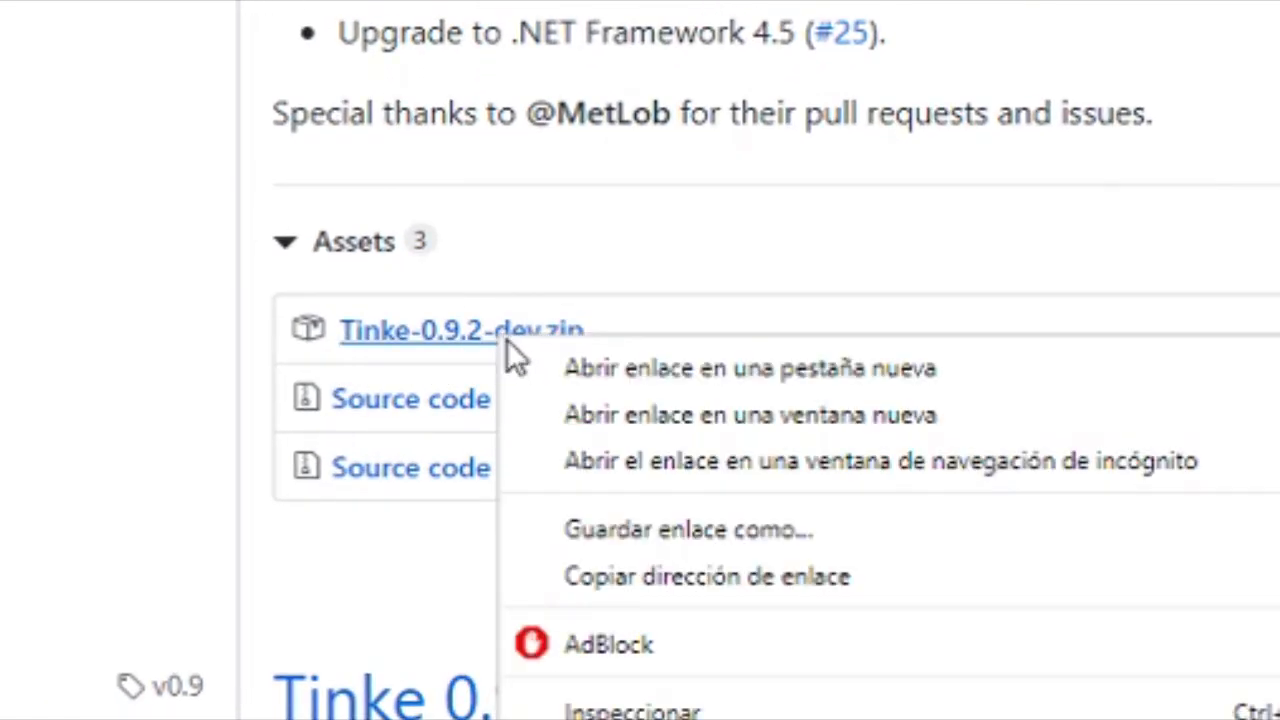
{"action": "left_click", "coordinate": [635, 175]}
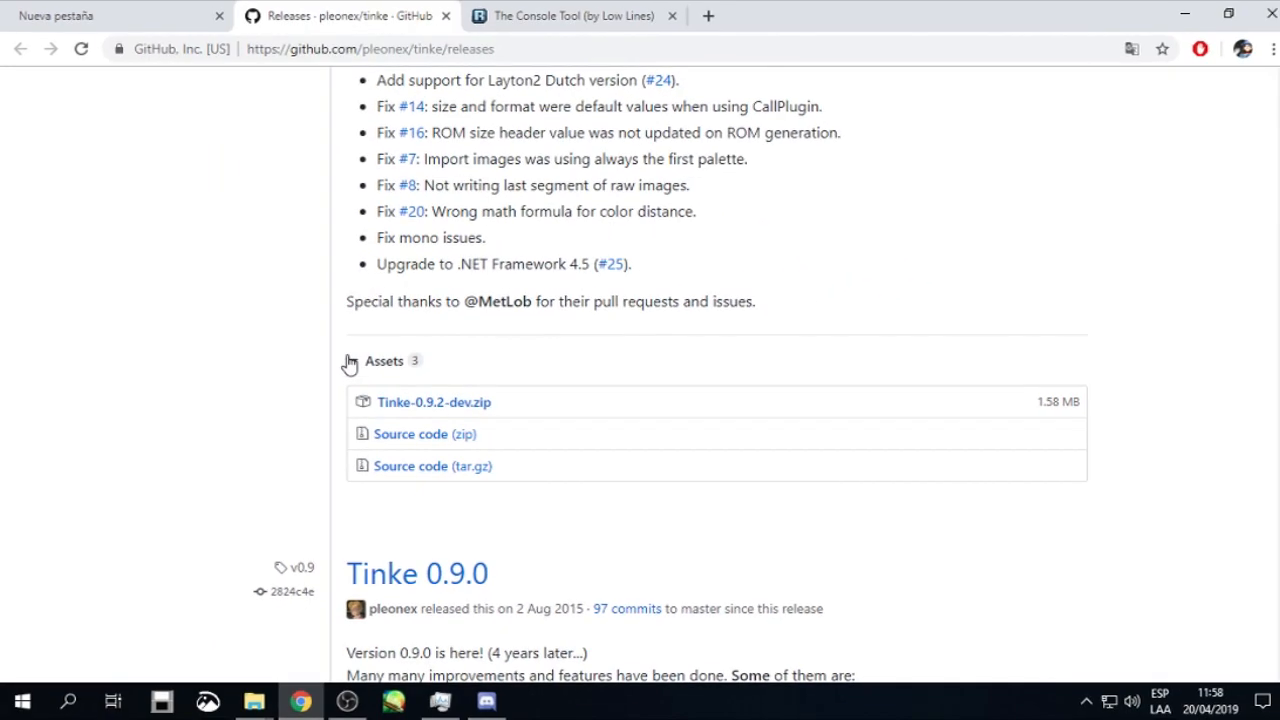
{"action": "scroll", "coordinate": [283, 240], "scroll_direction": "up", "scroll_amount": 3}
Examine The Console Tool forum thread and locate the Version 3.0 download link among its releases
{"action": "left_click", "coordinate": [592, 16]}
{"action": "scroll", "coordinate": [508, 182], "scroll_direction": "up", "scroll_amount": 3}
{"action": "scroll", "coordinate": [495, 115], "scroll_direction": "down", "scroll_amount": 3}
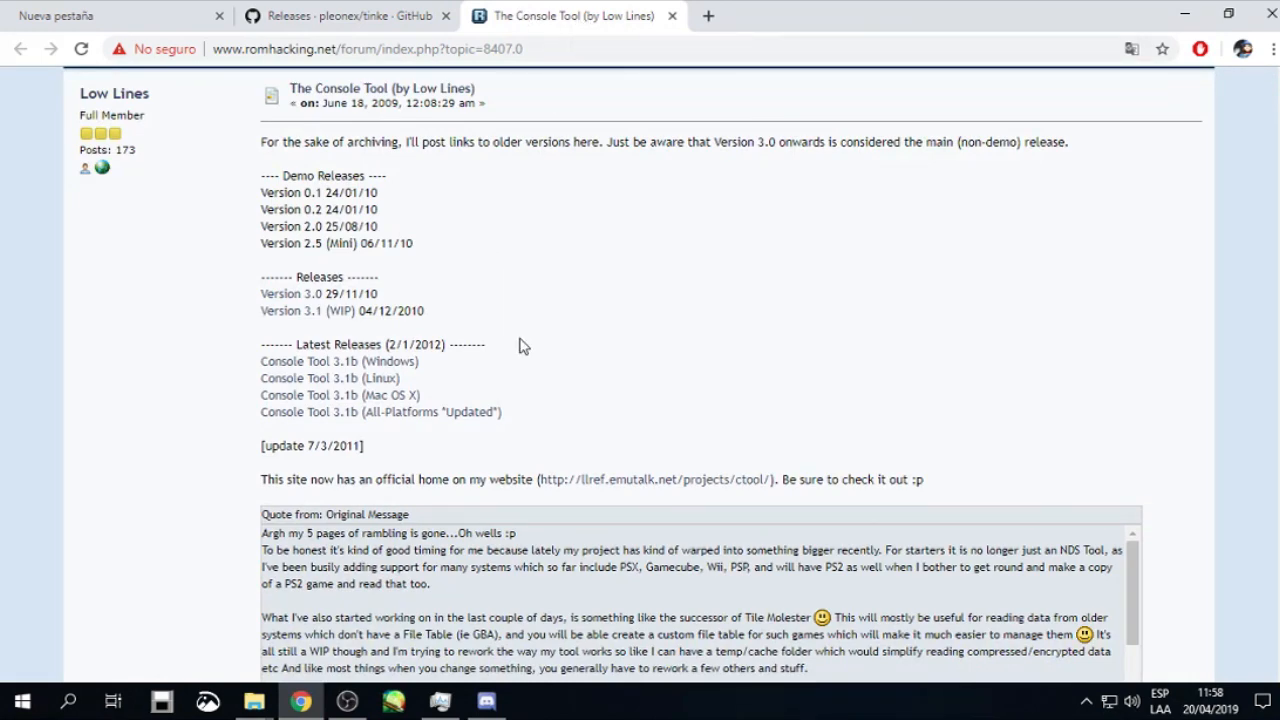
{"action": "scroll", "coordinate": [502, 255], "scroll_direction": "down", "scroll_amount": 3}
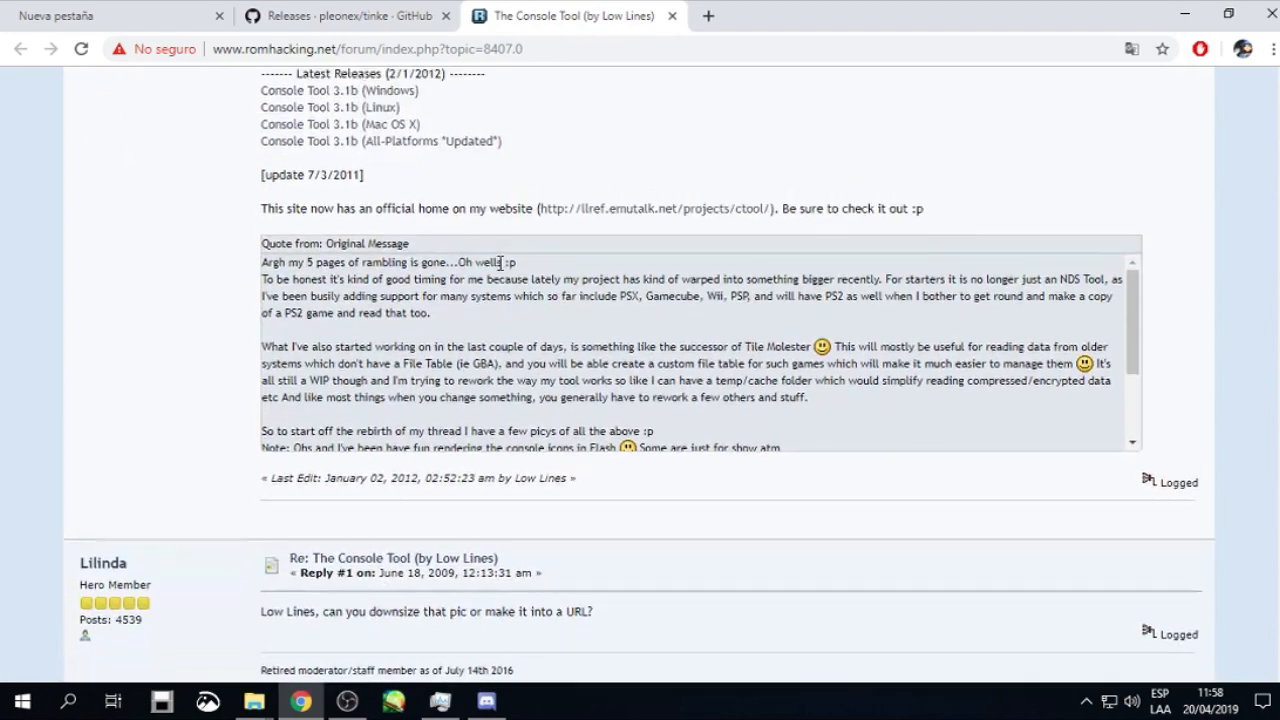
{"action": "scroll", "coordinate": [500, 268], "scroll_direction": "up", "scroll_amount": 4}
{"action": "scroll", "coordinate": [491, 280], "scroll_direction": "down", "scroll_amount": 1}
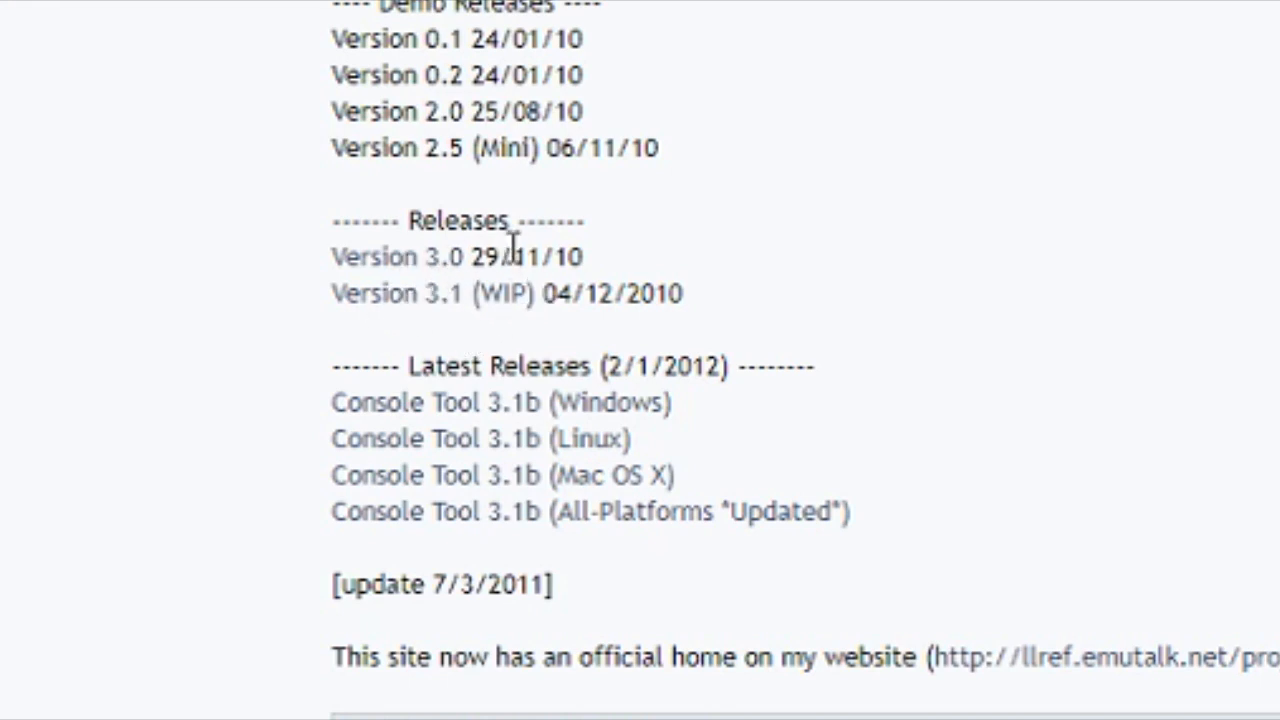
{"action": "right_click", "coordinate": [414, 258]}
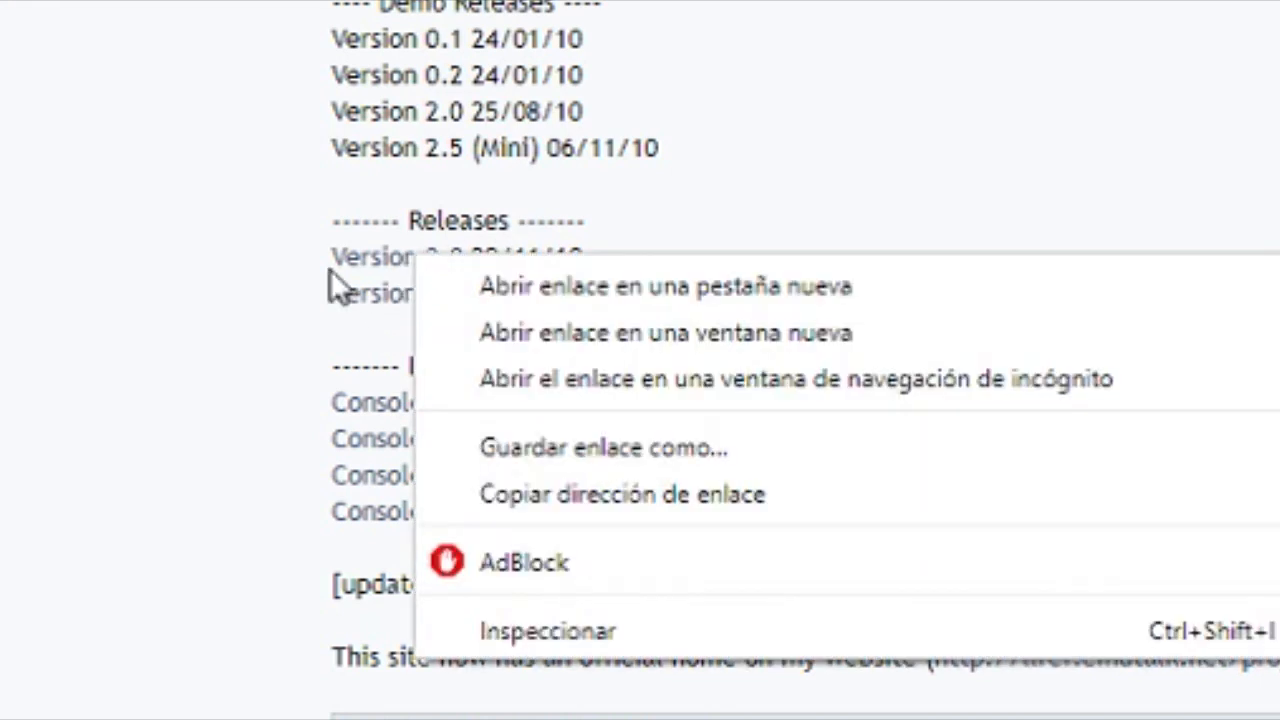
{"action": "left_click", "coordinate": [620, 172]}
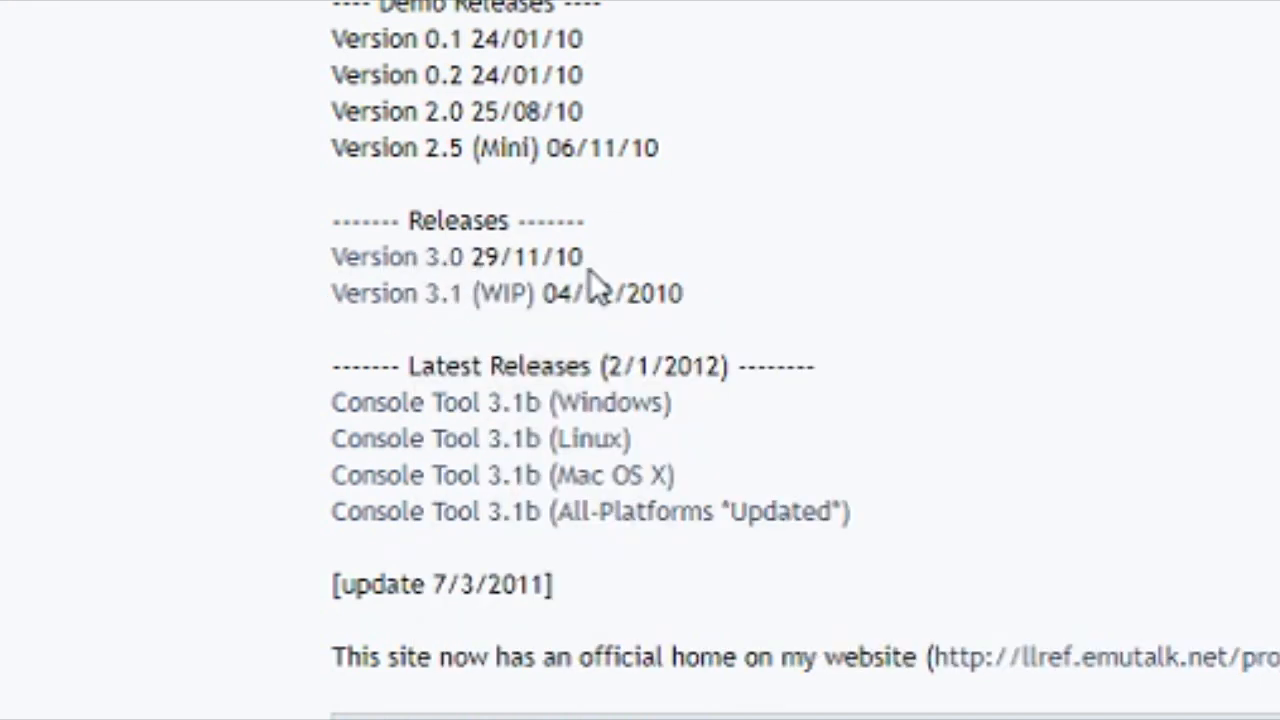
{"action": "left_click_drag", "start_coordinate": [733, 296], "coordinate": [791, 232]}
{"action": "left_click", "coordinate": [791, 232]}
{"action": "left_click_drag", "start_coordinate": [736, 196], "coordinate": [826, 303]}
{"action": "left_click", "coordinate": [705, 196]}
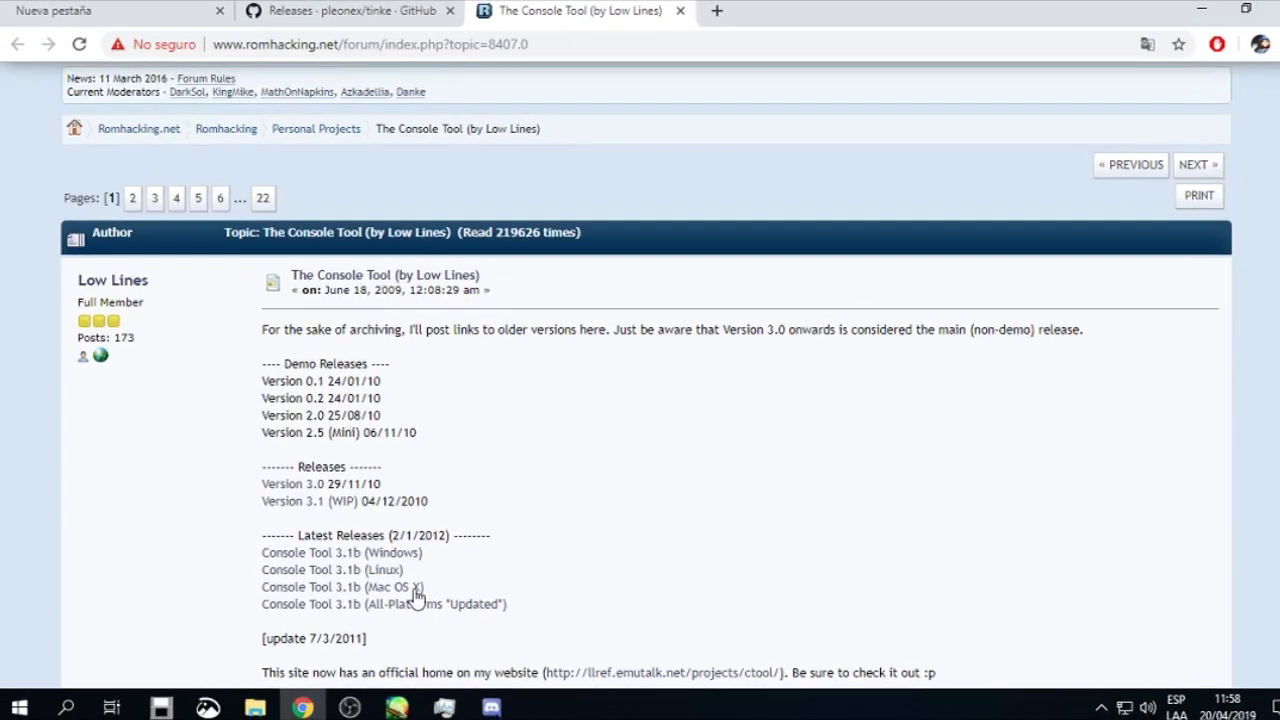
{"action": "scroll", "coordinate": [455, 458], "scroll_direction": "down", "scroll_amount": 2}
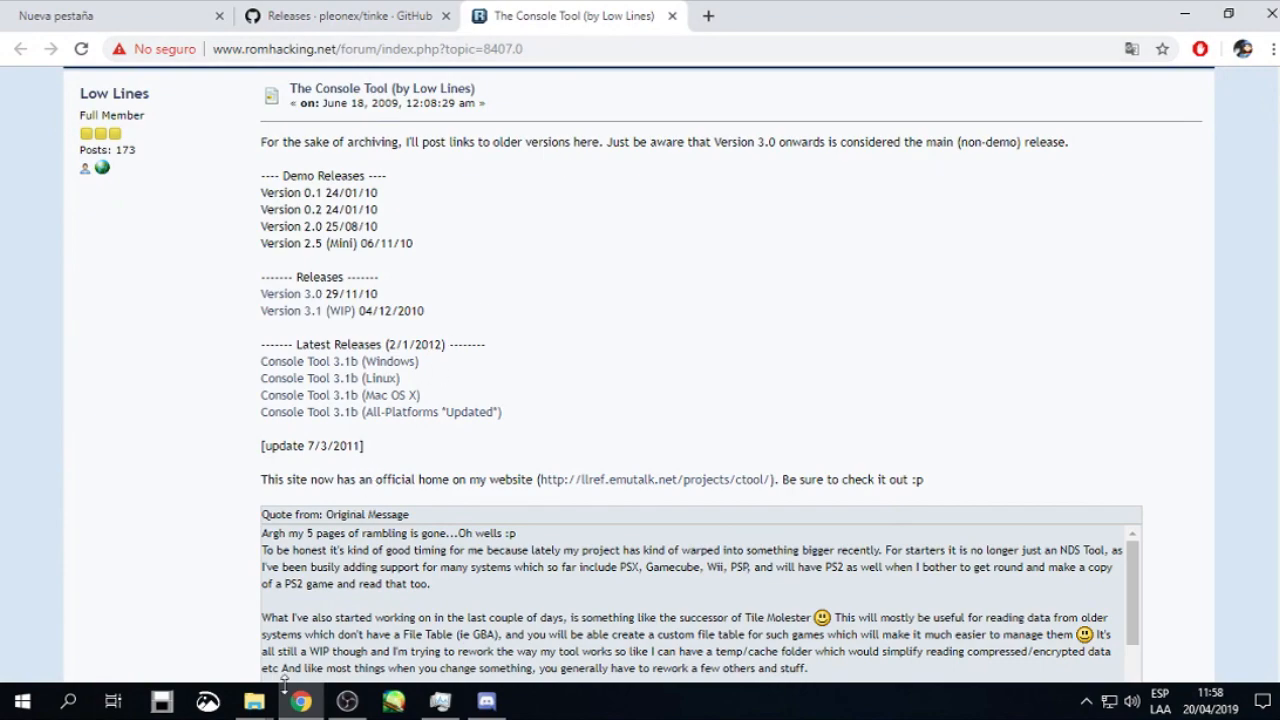
Switch to the DS SPRITE TUTORIAL folder window in File Explorer and locate the Rhythm Heaven Gold.nds ROM
{"action": "mouse_move", "coordinate": [254, 700]}
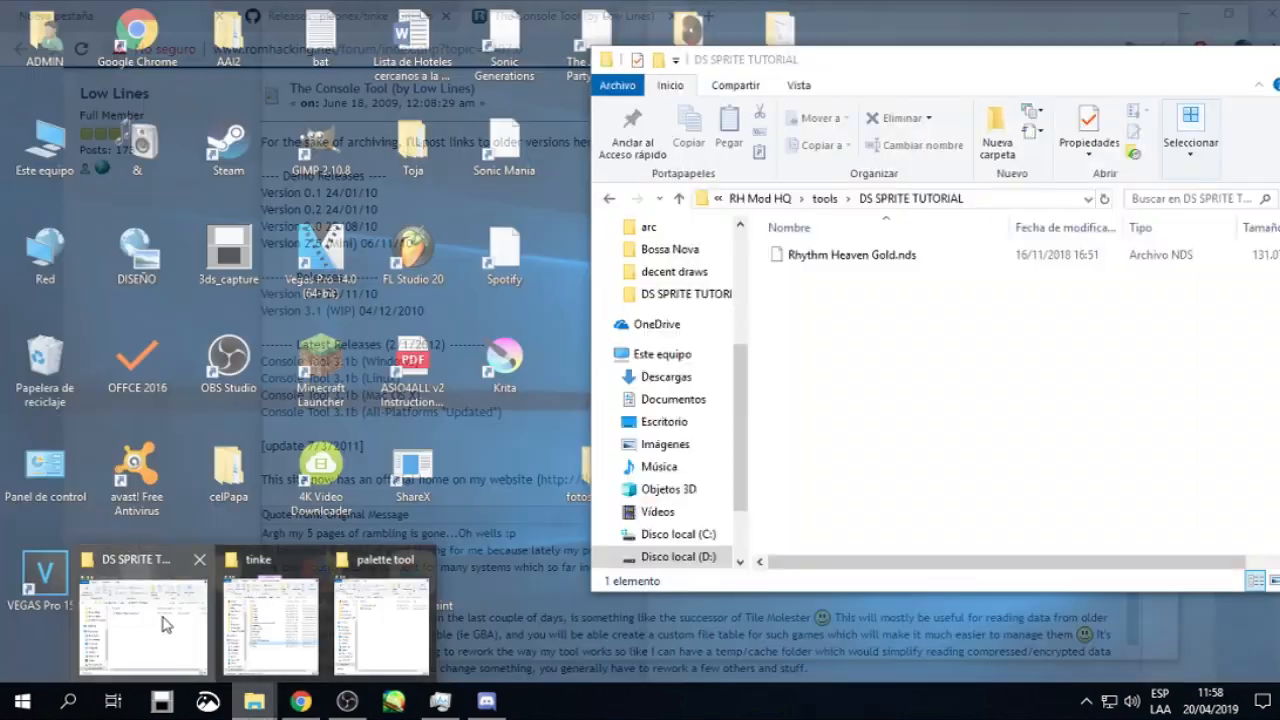
{"action": "left_click", "coordinate": [165, 625]}
{"action": "left_click", "coordinate": [880, 256]}
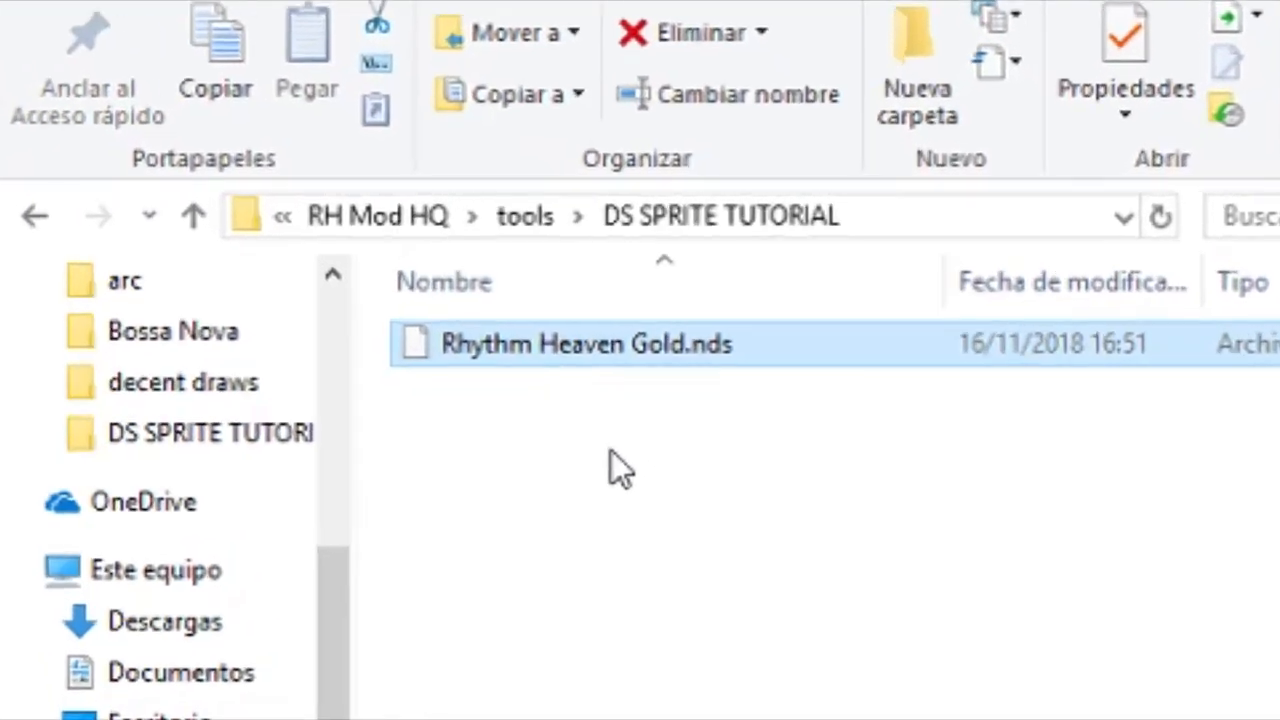
{"action": "left_click", "coordinate": [622, 445]}
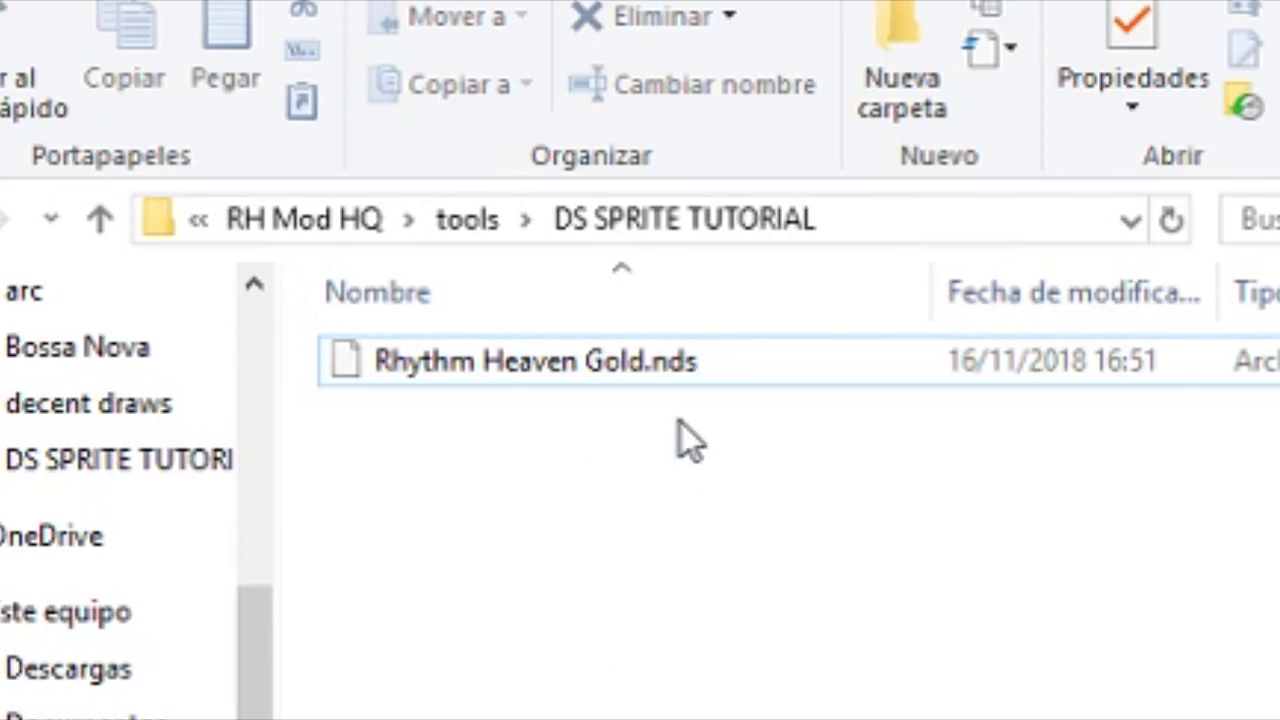
{"action": "left_click_drag", "start_coordinate": [702, 455], "coordinate": [582, 302]}
{"action": "left_click", "coordinate": [562, 565]}
Launch Tinke from the tinke folder and load Rhythm Heaven Gold.nds from the DS SPRITE TUTORIAL folder
{"action": "left_click_drag", "start_coordinate": [280, 606], "coordinate": [228, 712]}
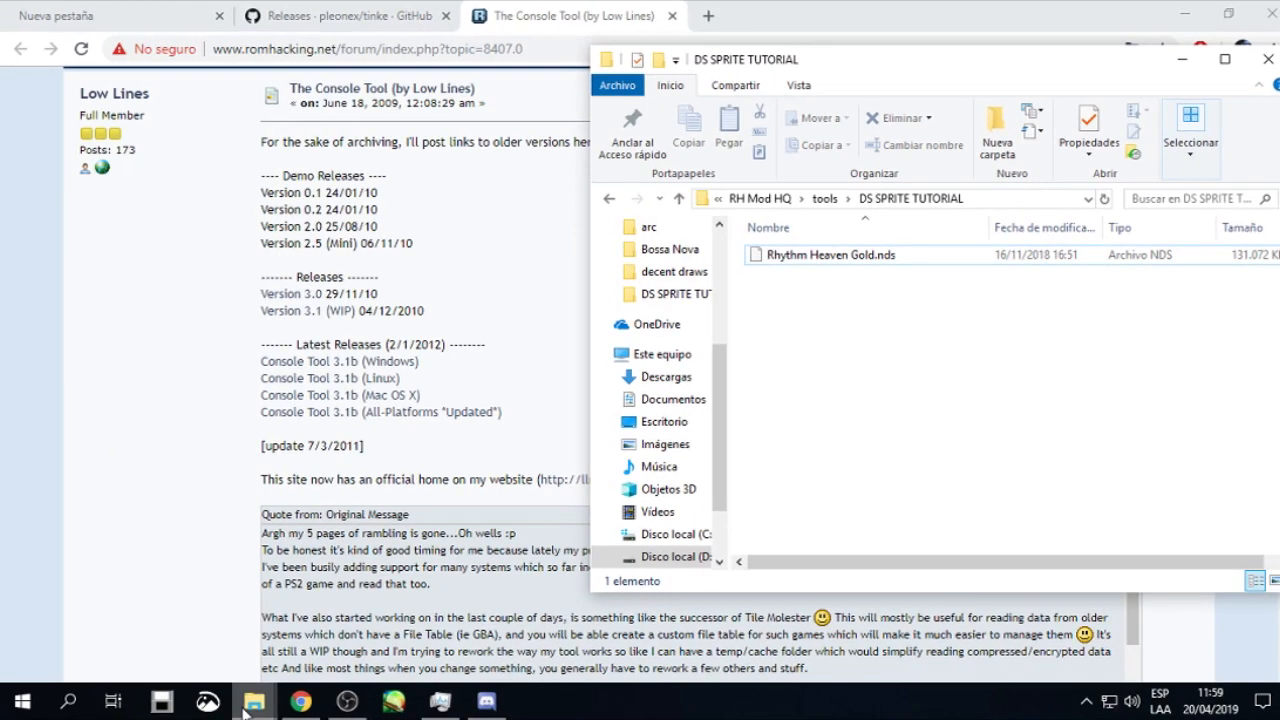
{"action": "mouse_move", "coordinate": [250, 703]}
{"action": "left_click", "coordinate": [279, 660]}
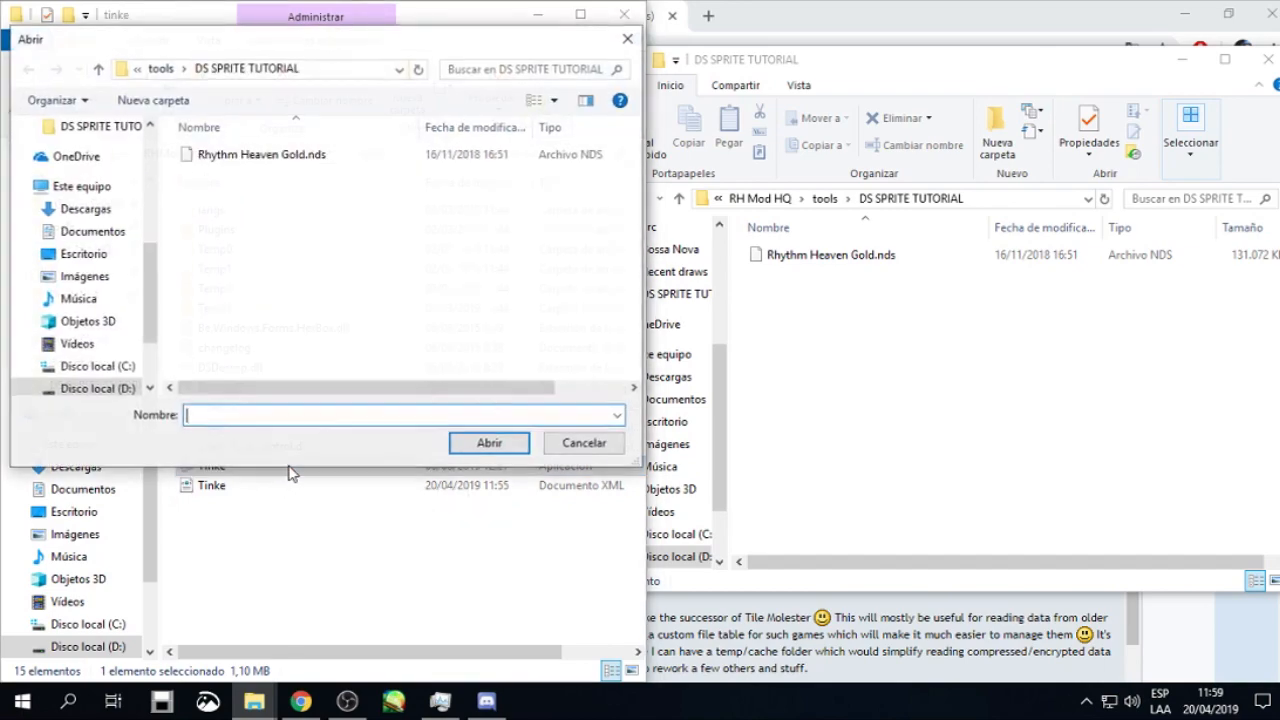
{"action": "double_click", "coordinate": [260, 155]}
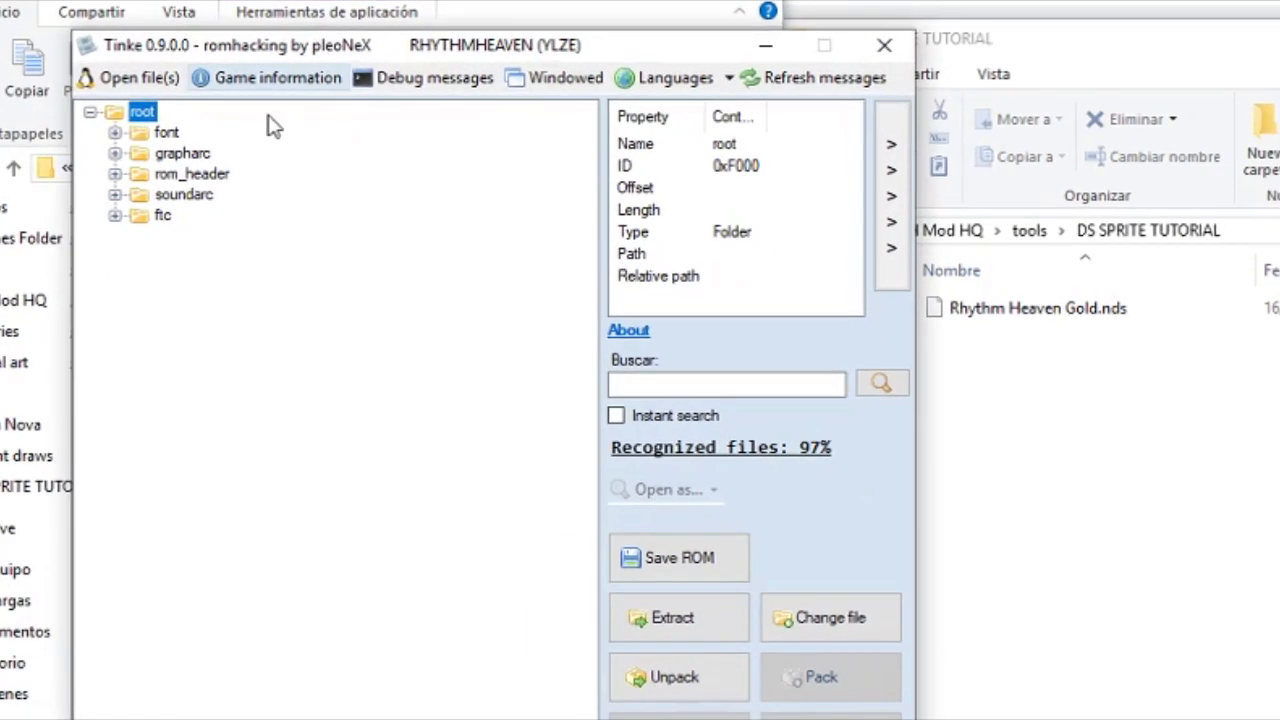
Expand the grapharc folder under root in the ROM's file tree
{"action": "left_click", "coordinate": [166, 204]}
{"action": "left_click", "coordinate": [167, 219]}
{"action": "left_click", "coordinate": [167, 232]}
{"action": "left_click", "coordinate": [162, 159]}
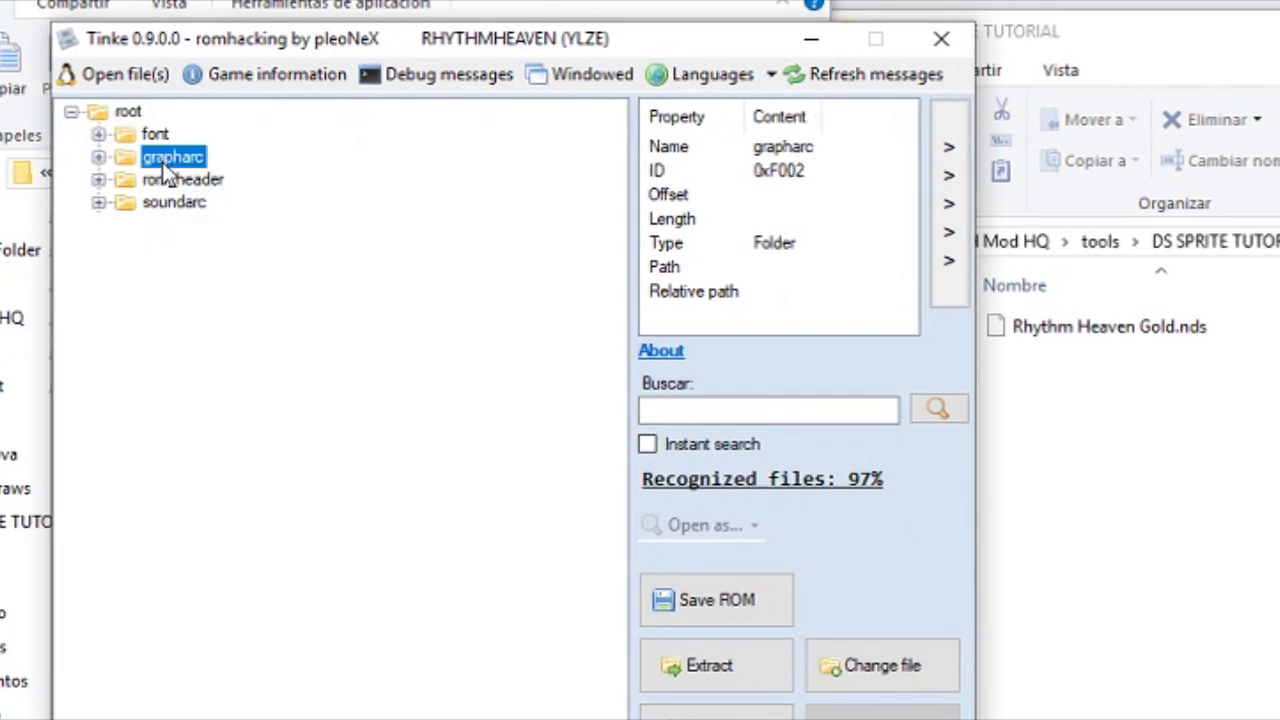
{"action": "left_click", "coordinate": [155, 134]}
{"action": "left_click", "coordinate": [163, 158]}
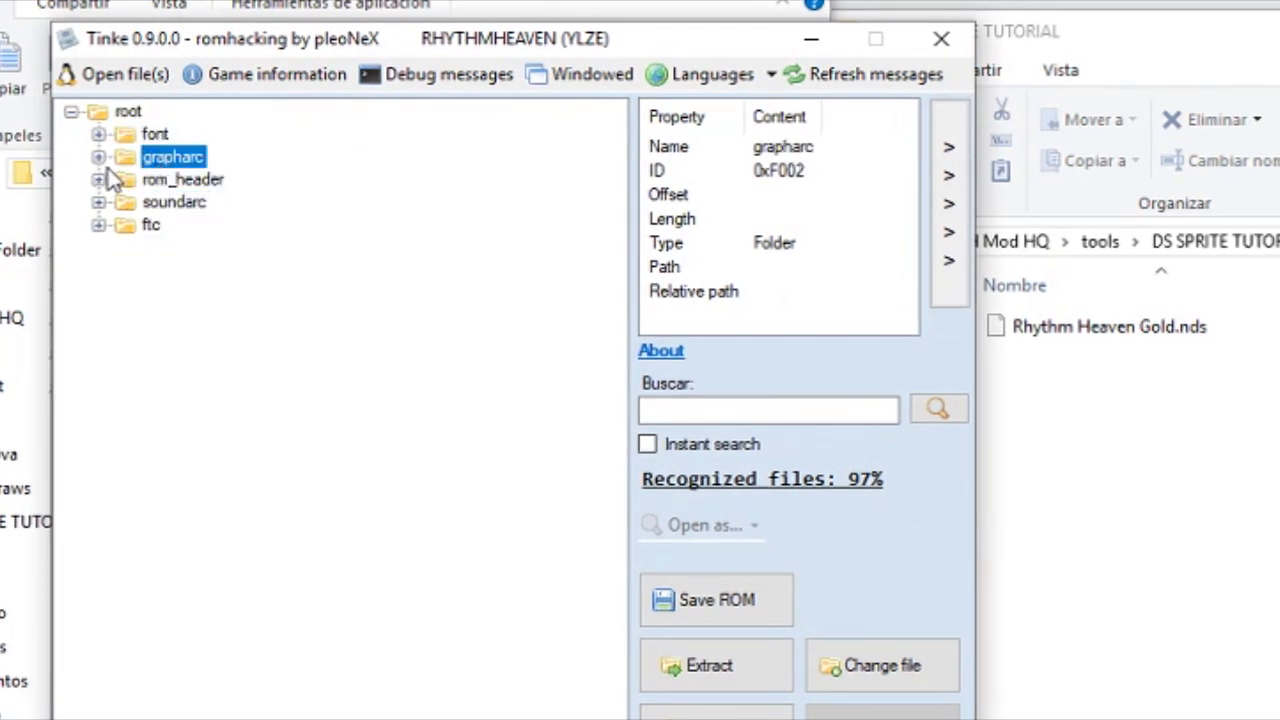
{"action": "left_click", "coordinate": [98, 157]}
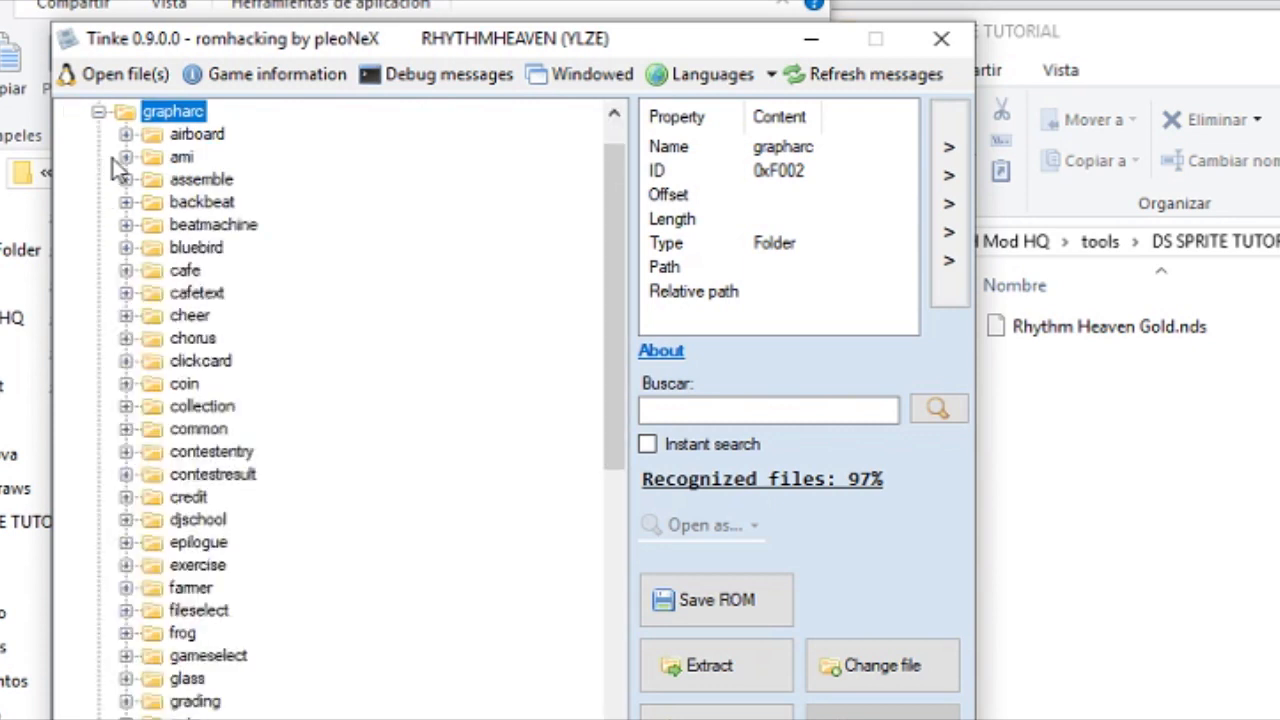
Look through the game subfolders inside grapharc to see which graphics the ROM contains
{"action": "scroll", "coordinate": [150, 172], "scroll_direction": "up", "scroll_amount": 1}
{"action": "left_click", "coordinate": [172, 268]}
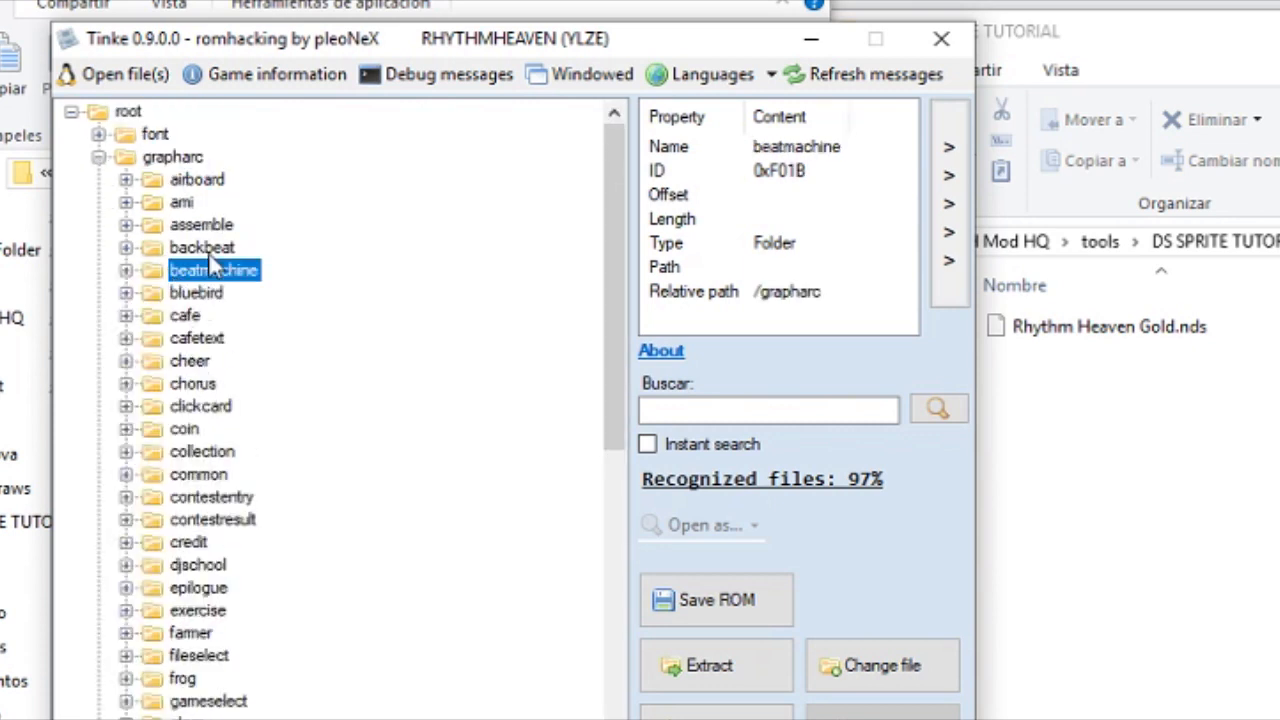
{"action": "left_click", "coordinate": [207, 247]}
{"action": "left_click", "coordinate": [188, 204]}
{"action": "left_click", "coordinate": [200, 227]}
{"action": "scroll", "coordinate": [197, 350], "scroll_direction": "down", "scroll_amount": 12}
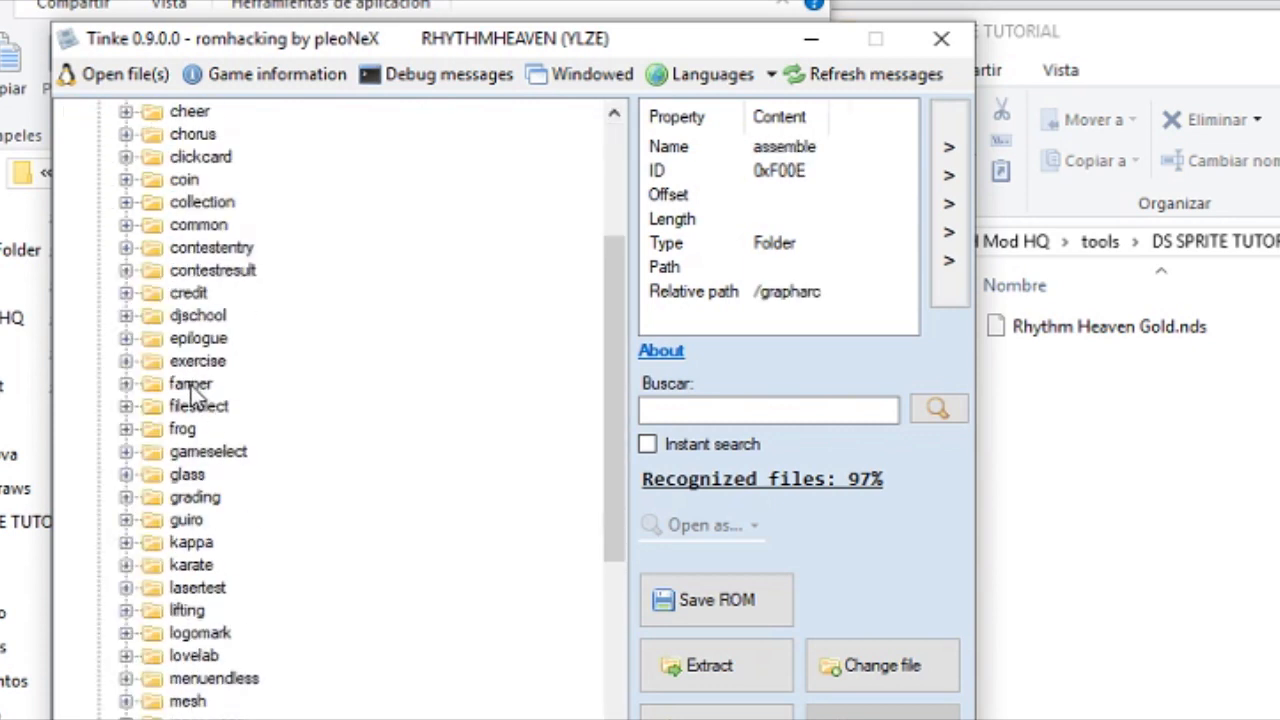
{"action": "left_click", "coordinate": [195, 632]}
{"action": "left_click", "coordinate": [200, 610]}
{"action": "scroll", "coordinate": [190, 620], "scroll_direction": "up", "scroll_amount": 7}
{"action": "scroll", "coordinate": [205, 483], "scroll_direction": "up", "scroll_amount": 4}
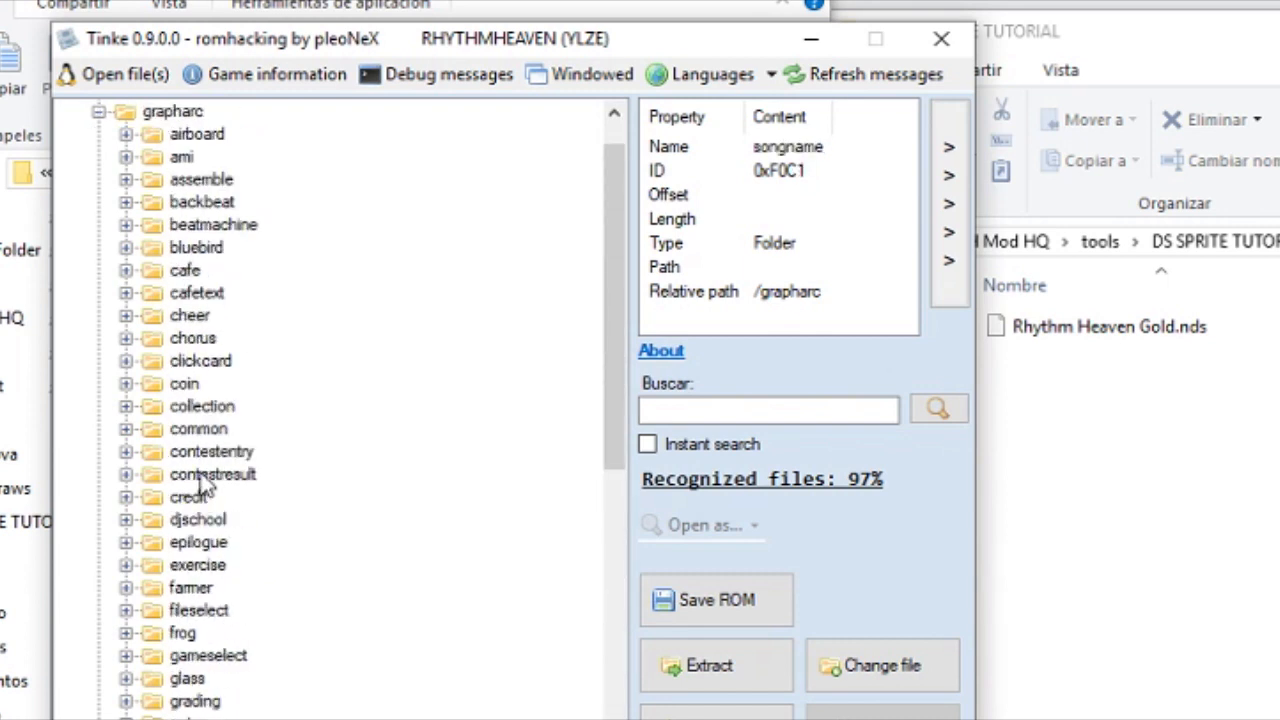
{"action": "scroll", "coordinate": [205, 483], "scroll_direction": "up", "scroll_amount": 1}
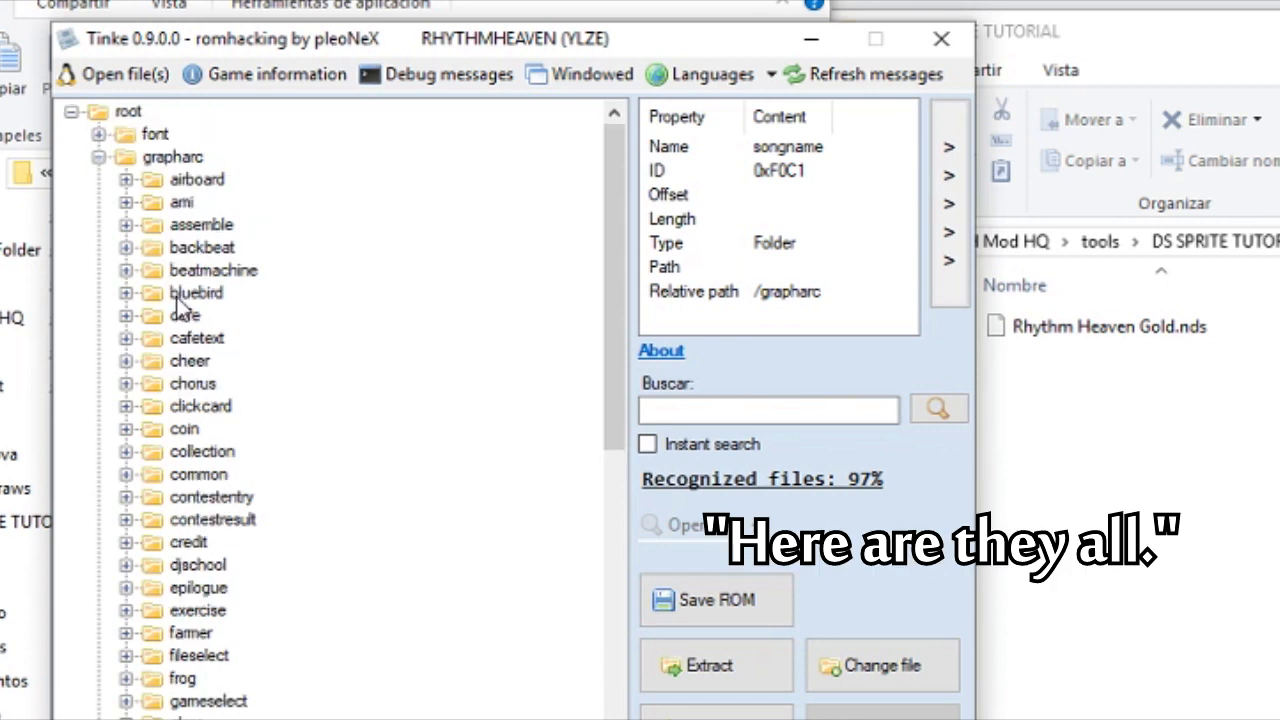
Expand the backbeat folder in grapharc to view its files, and collapse it again
{"action": "left_click", "coordinate": [197, 250]}
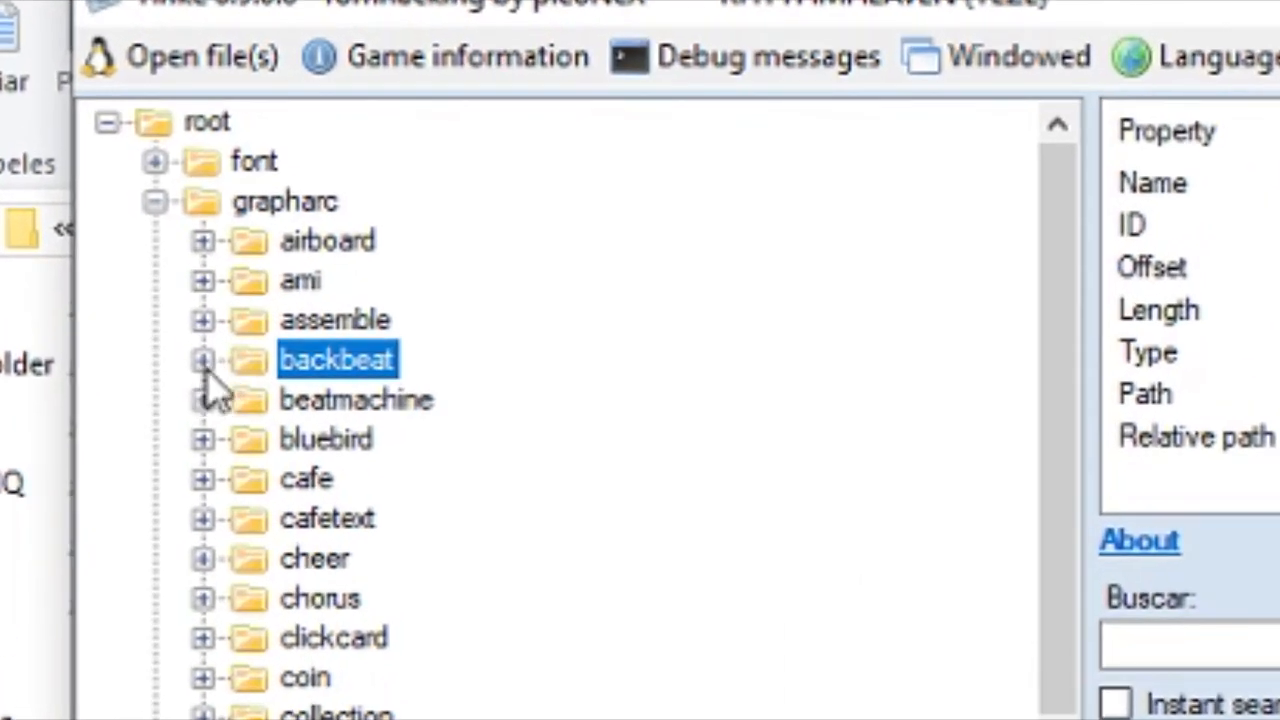
{"action": "left_click", "coordinate": [203, 361]}
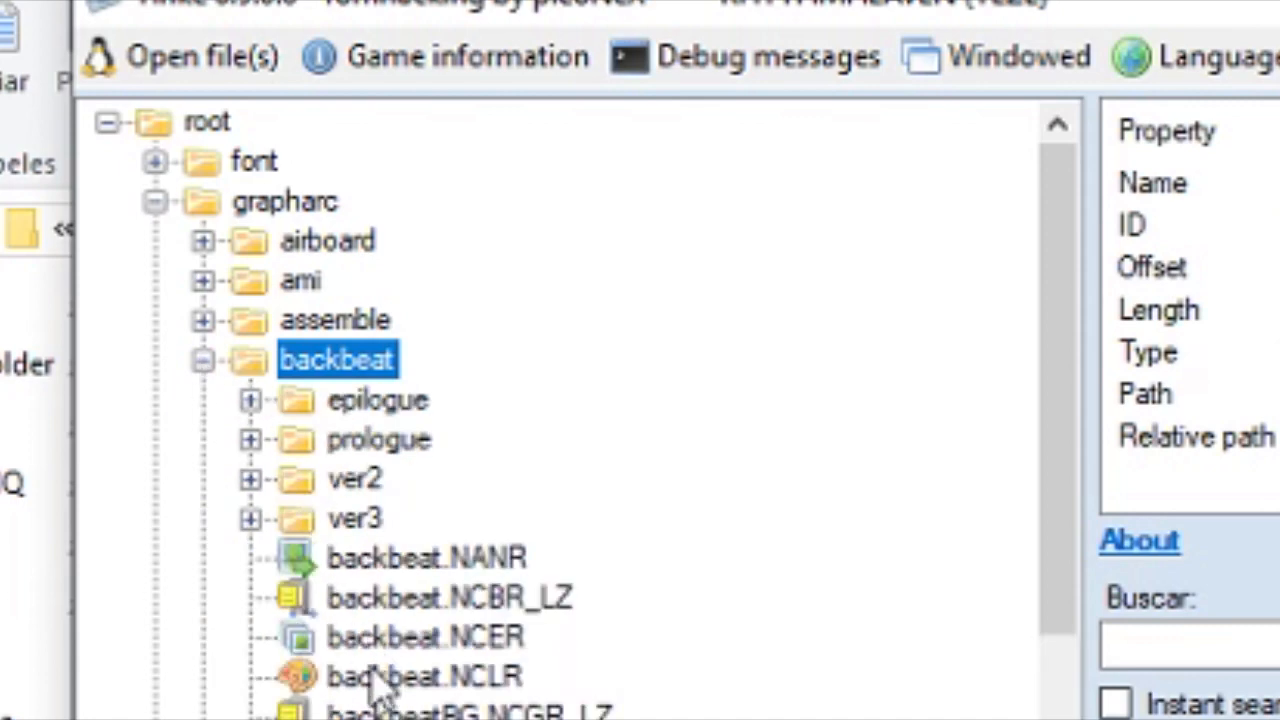
{"action": "left_click", "coordinate": [203, 361]}
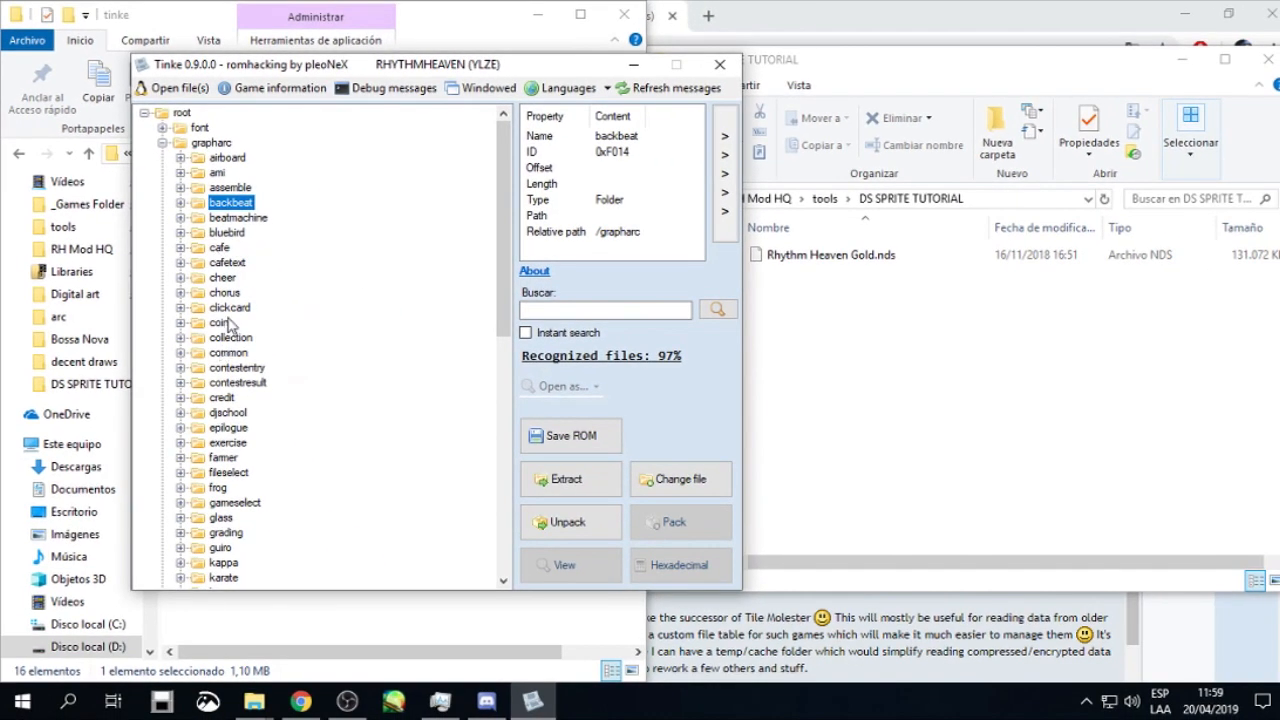
Expand the assemble folder, inspect its mesg.NCLR palette and model files, and collapse the folder again
{"action": "left_click", "coordinate": [230, 188]}
{"action": "left_click", "coordinate": [181, 188]}
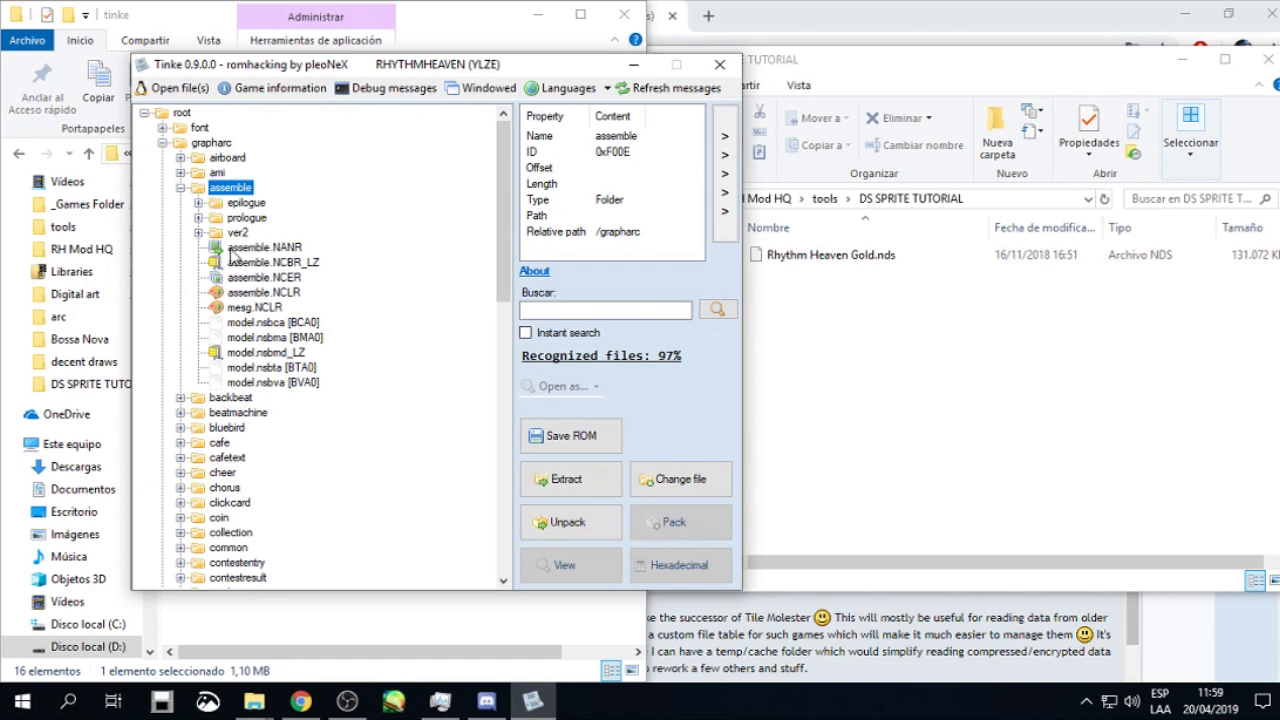
{"action": "left_click", "coordinate": [255, 307]}
{"action": "left_click", "coordinate": [270, 322]}
{"action": "left_click", "coordinate": [272, 337]}
{"action": "left_click", "coordinate": [275, 367]}
{"action": "left_click", "coordinate": [275, 383]}
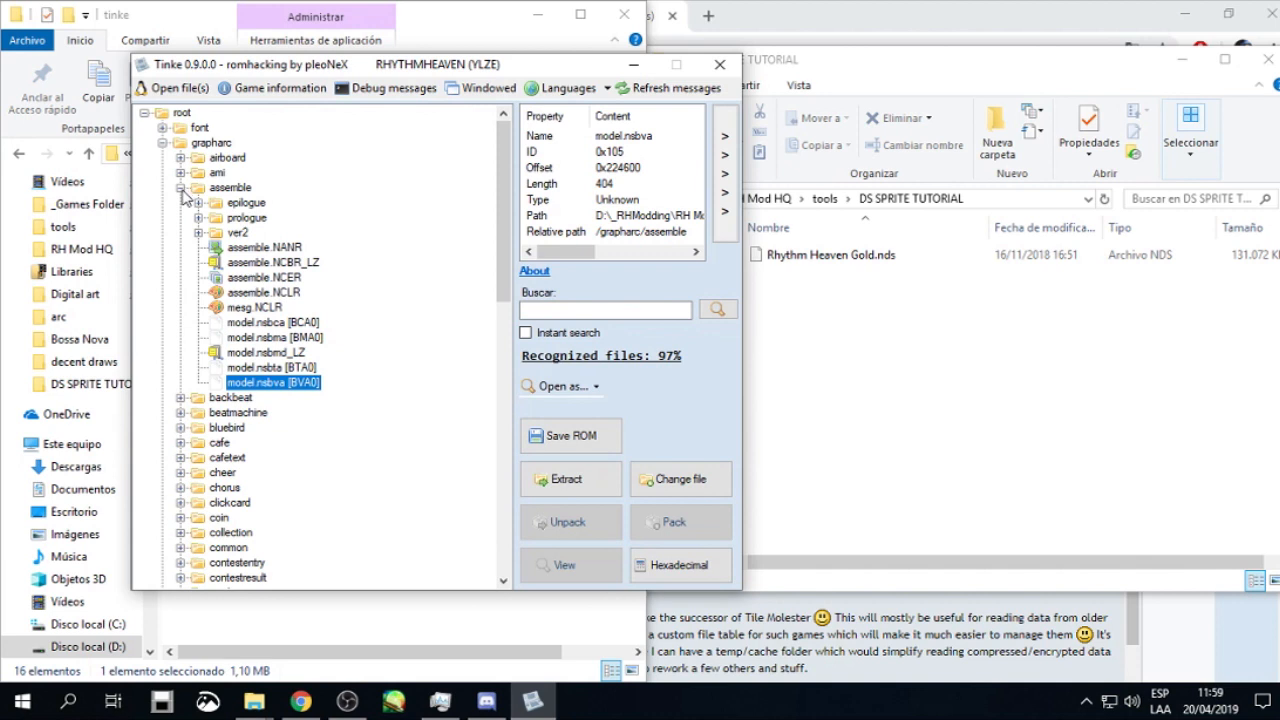
{"action": "left_click", "coordinate": [256, 308]}
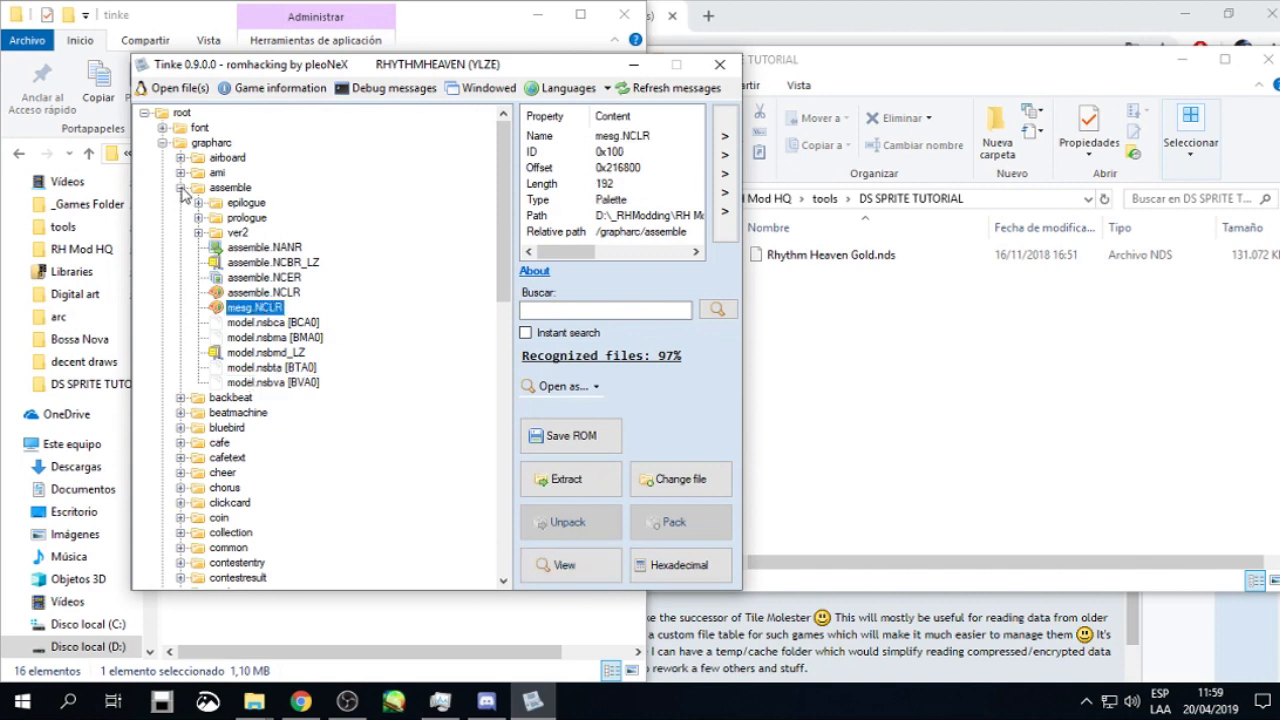
{"action": "left_click", "coordinate": [181, 187]}
{"action": "left_click", "coordinate": [181, 188]}
{"action": "left_click", "coordinate": [181, 188]}
Look through the game folders in grapharc, from common and credit down to guiro
{"action": "scroll", "coordinate": [232, 345], "scroll_direction": "down", "scroll_amount": 2}
{"action": "scroll", "coordinate": [225, 350], "scroll_direction": "up", "scroll_amount": 2}
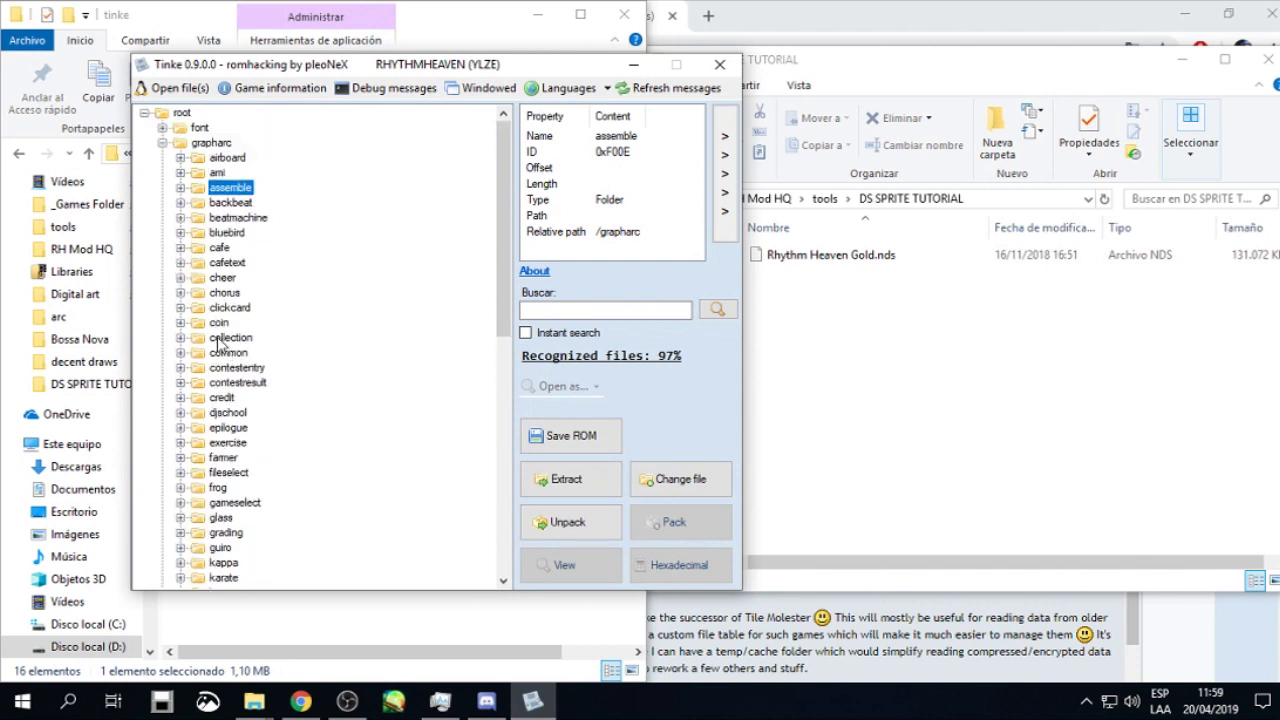
{"action": "left_click", "coordinate": [230, 355]}
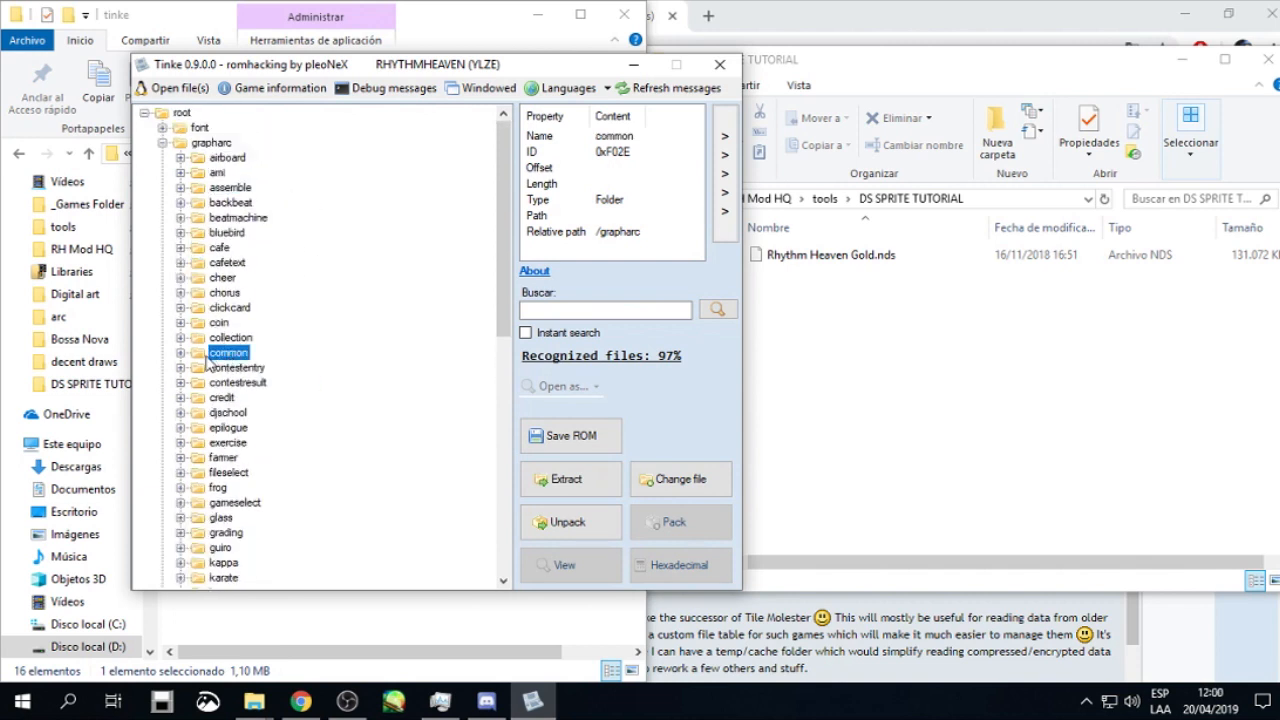
{"action": "scroll", "coordinate": [199, 360], "scroll_direction": "down", "scroll_amount": 2}
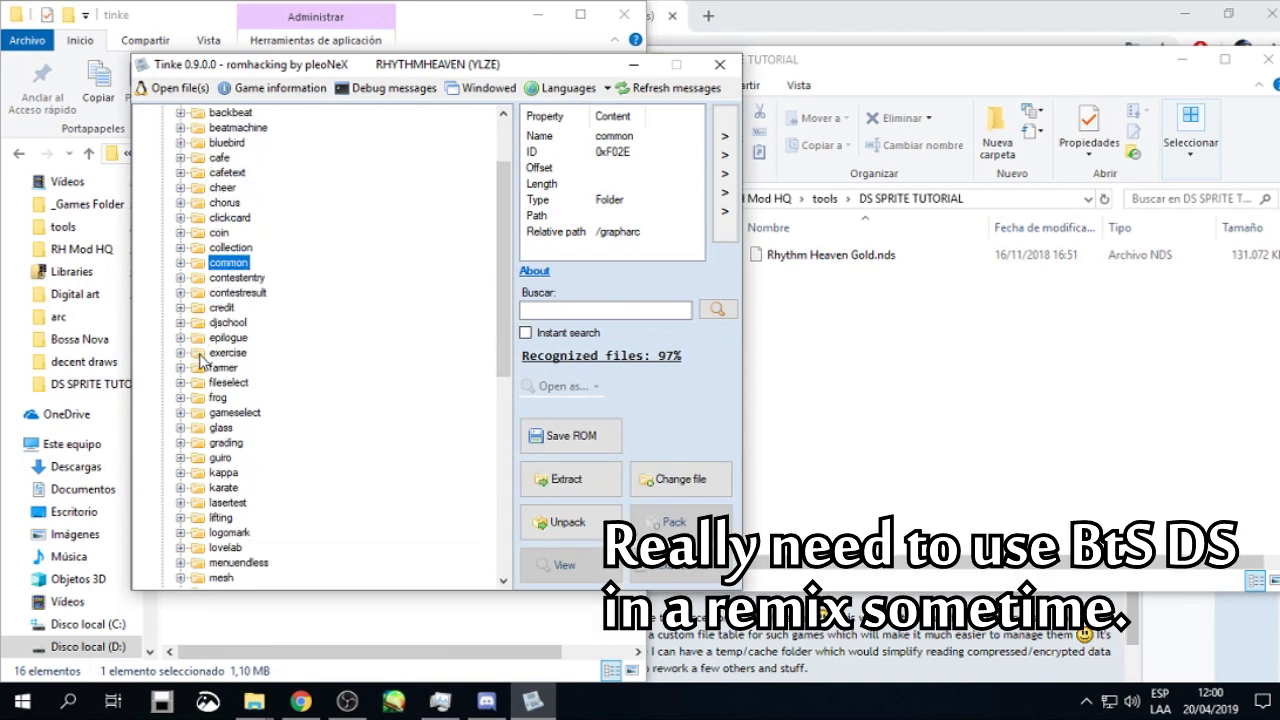
{"action": "left_click", "coordinate": [226, 323]}
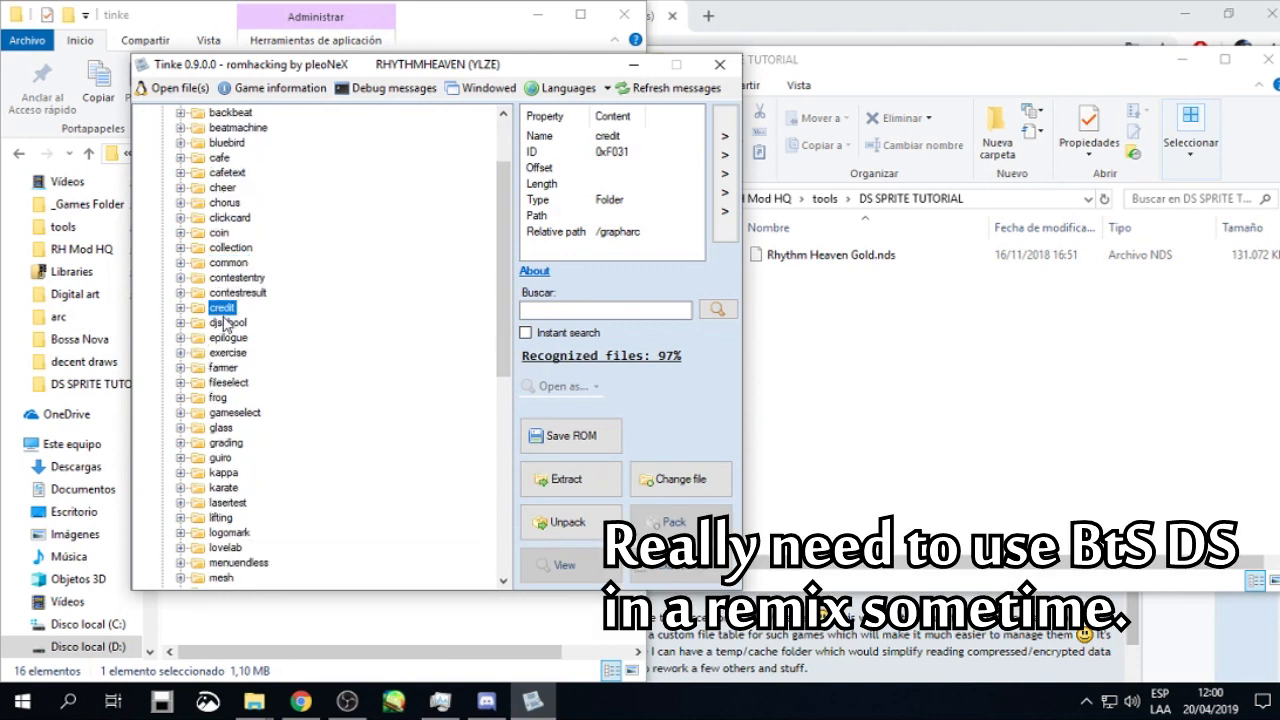
{"action": "left_click", "coordinate": [219, 462]}
{"action": "scroll", "coordinate": [224, 330], "scroll_direction": "down", "scroll_amount": 4}
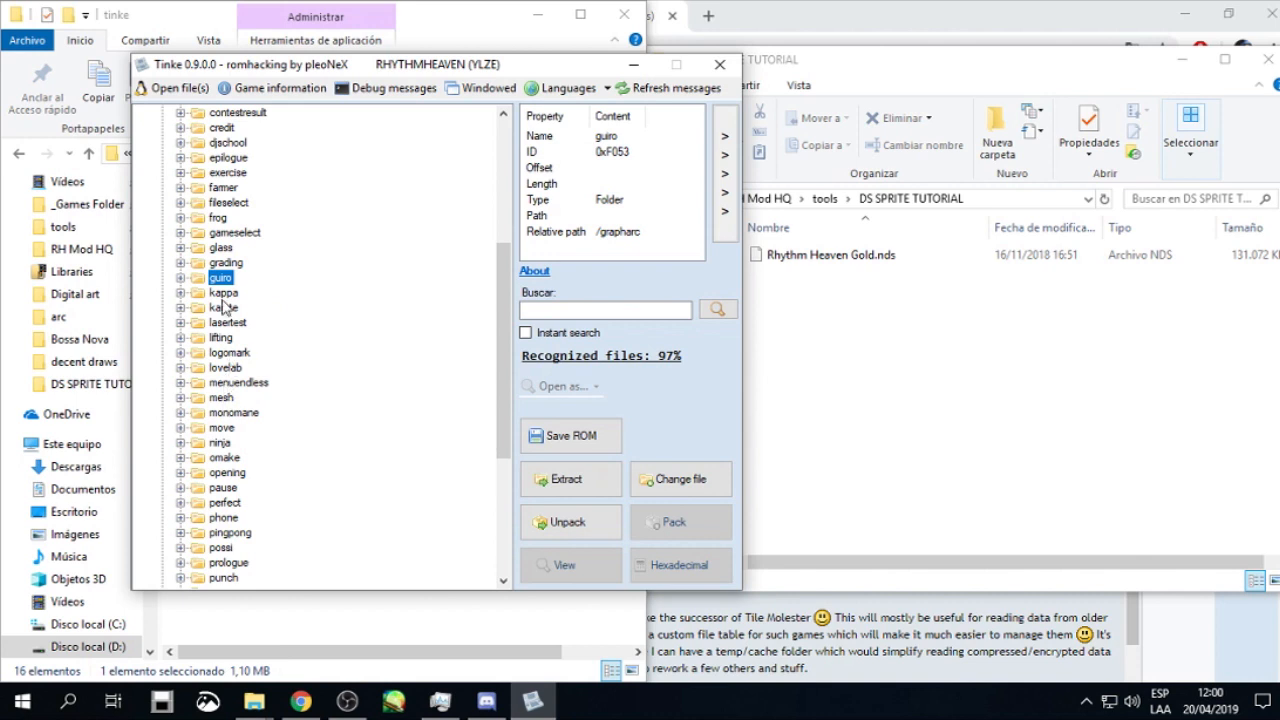
Expand the karate and guiro folders in grapharc to check their files, collapsing each one again
{"action": "left_click", "coordinate": [181, 310]}
{"action": "left_click", "coordinate": [181, 308]}
{"action": "left_click", "coordinate": [181, 308]}
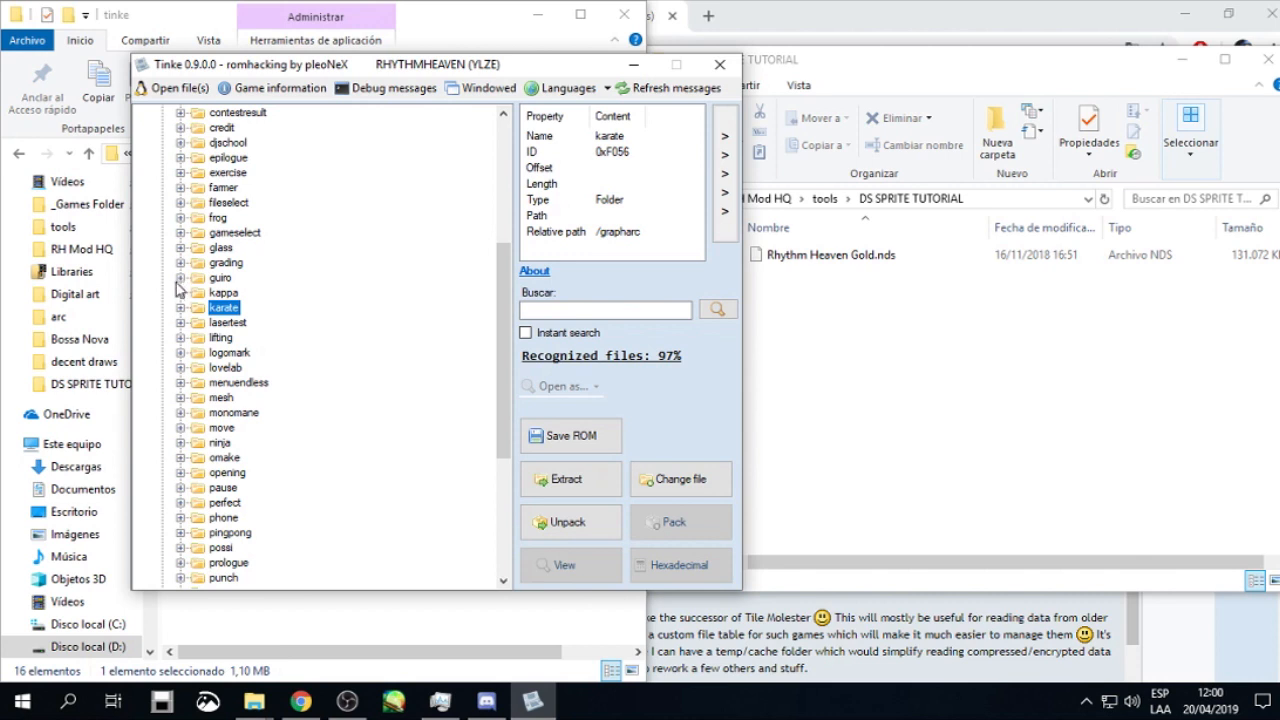
{"action": "left_click", "coordinate": [181, 278]}
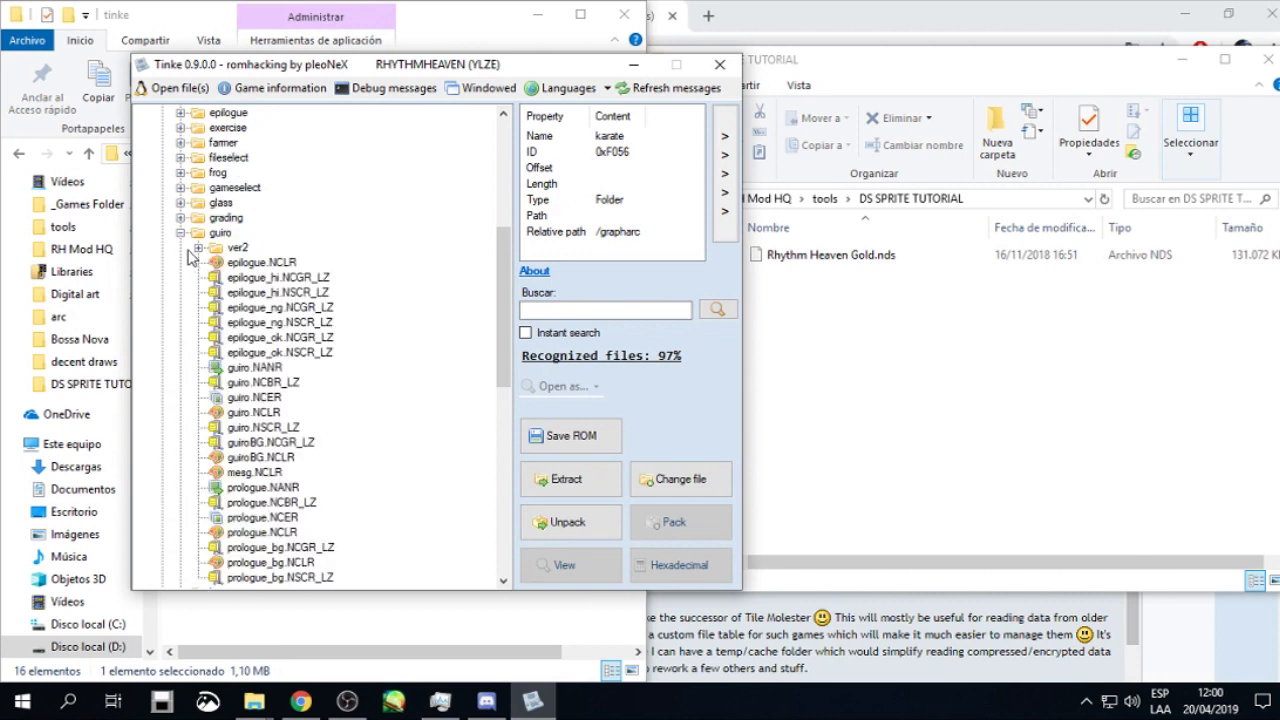
{"action": "left_click", "coordinate": [255, 263]}
{"action": "left_click", "coordinate": [181, 233]}
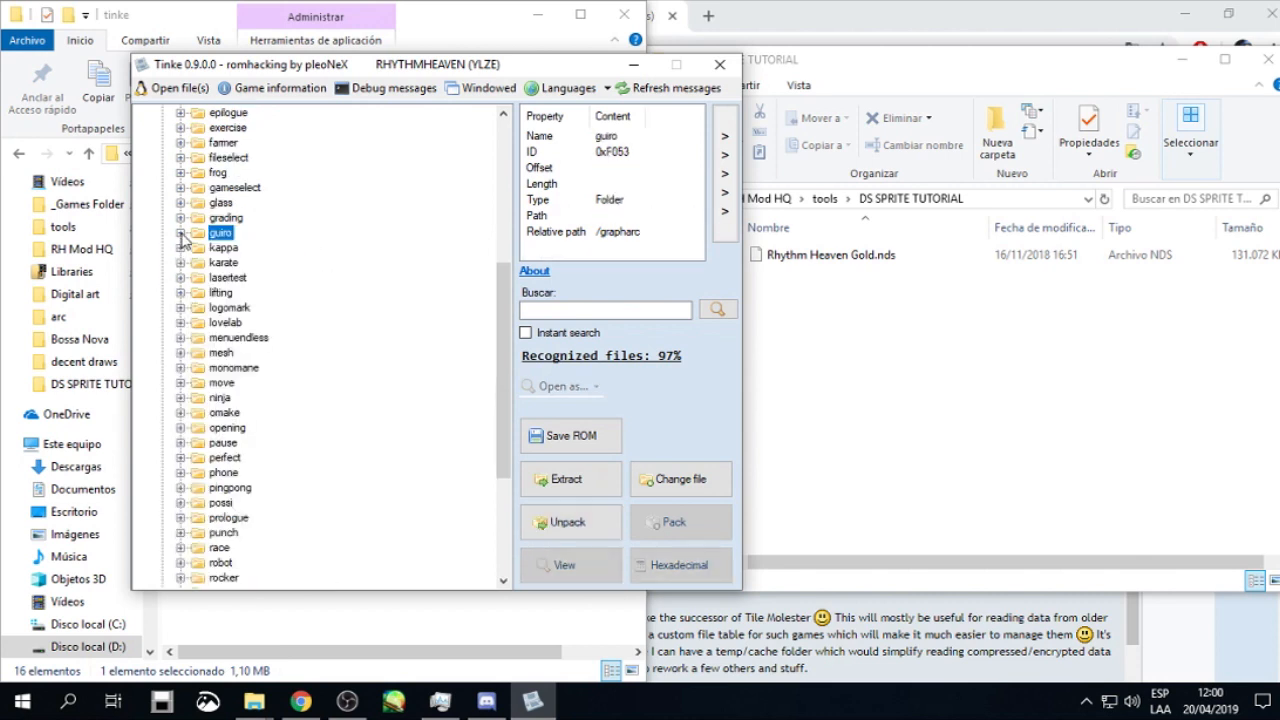
Go back up the grapharc list and expand the djschool folder
{"action": "scroll", "coordinate": [225, 268], "scroll_direction": "up", "scroll_amount": 5}
{"action": "left_click", "coordinate": [228, 292]}
{"action": "left_click", "coordinate": [228, 308]}
{"action": "scroll", "coordinate": [228, 310], "scroll_direction": "up", "scroll_amount": 2}
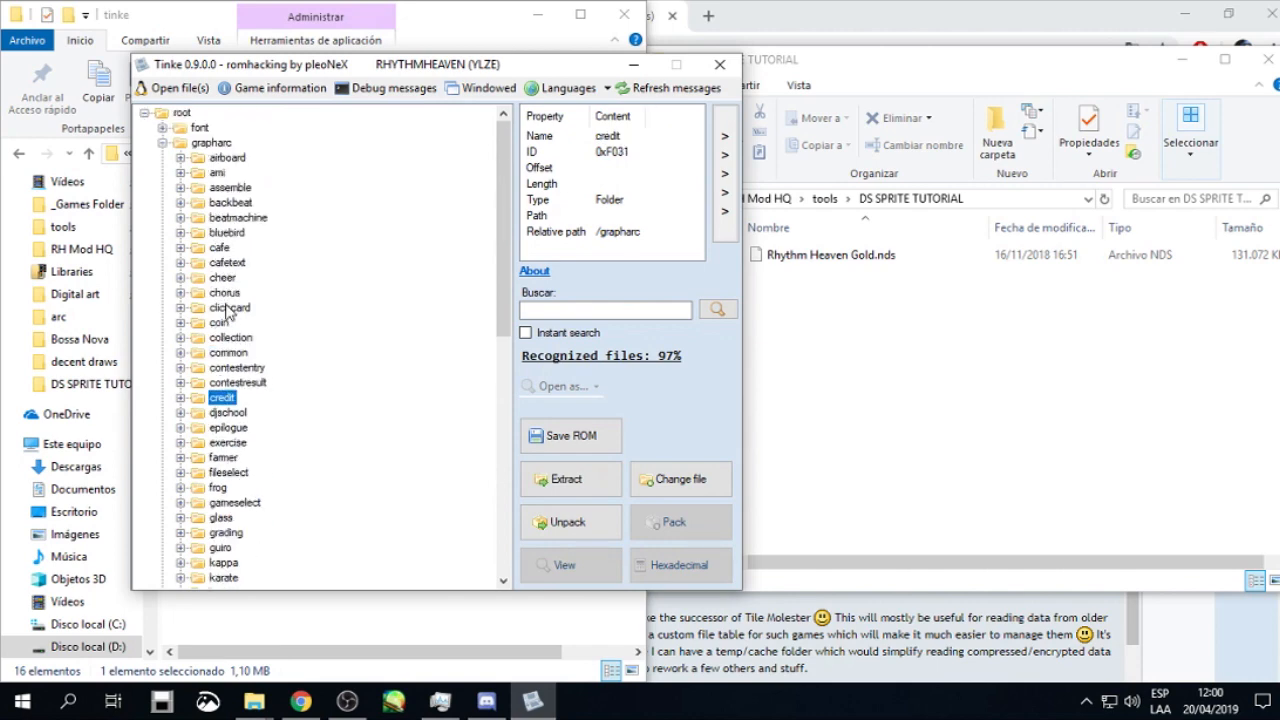
{"action": "left_click", "coordinate": [228, 413]}
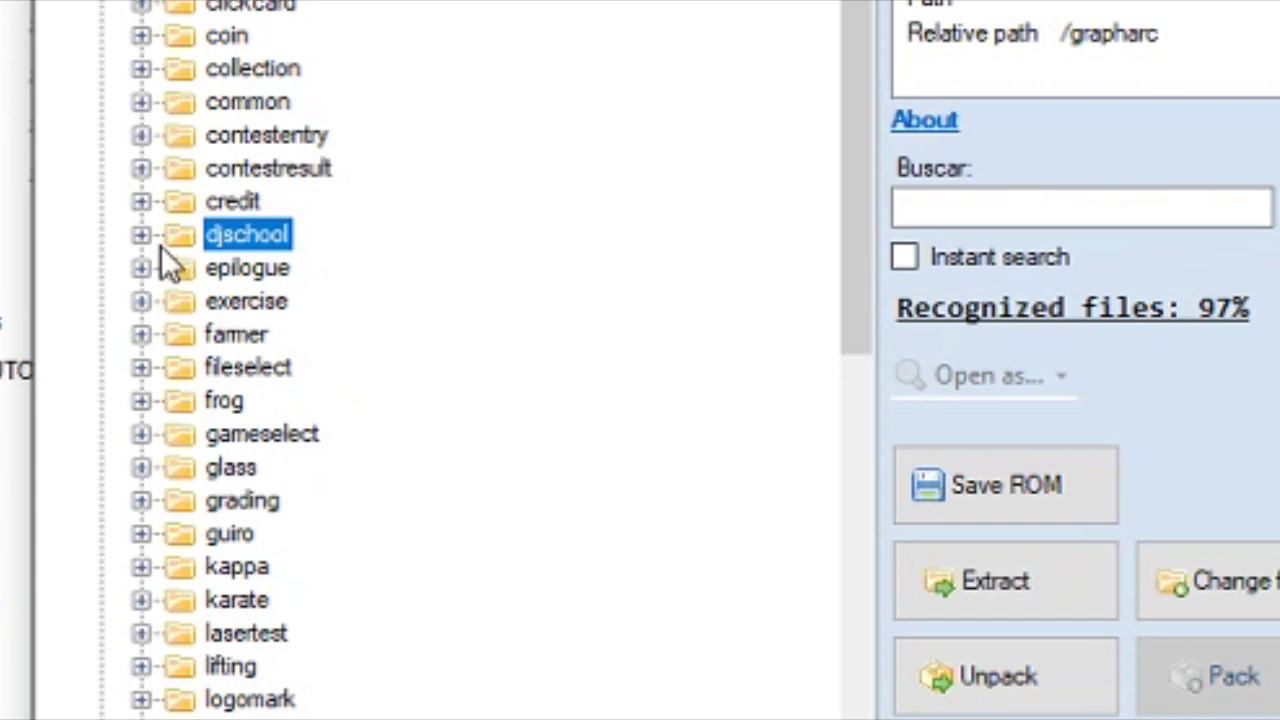
{"action": "left_click", "coordinate": [180, 412]}
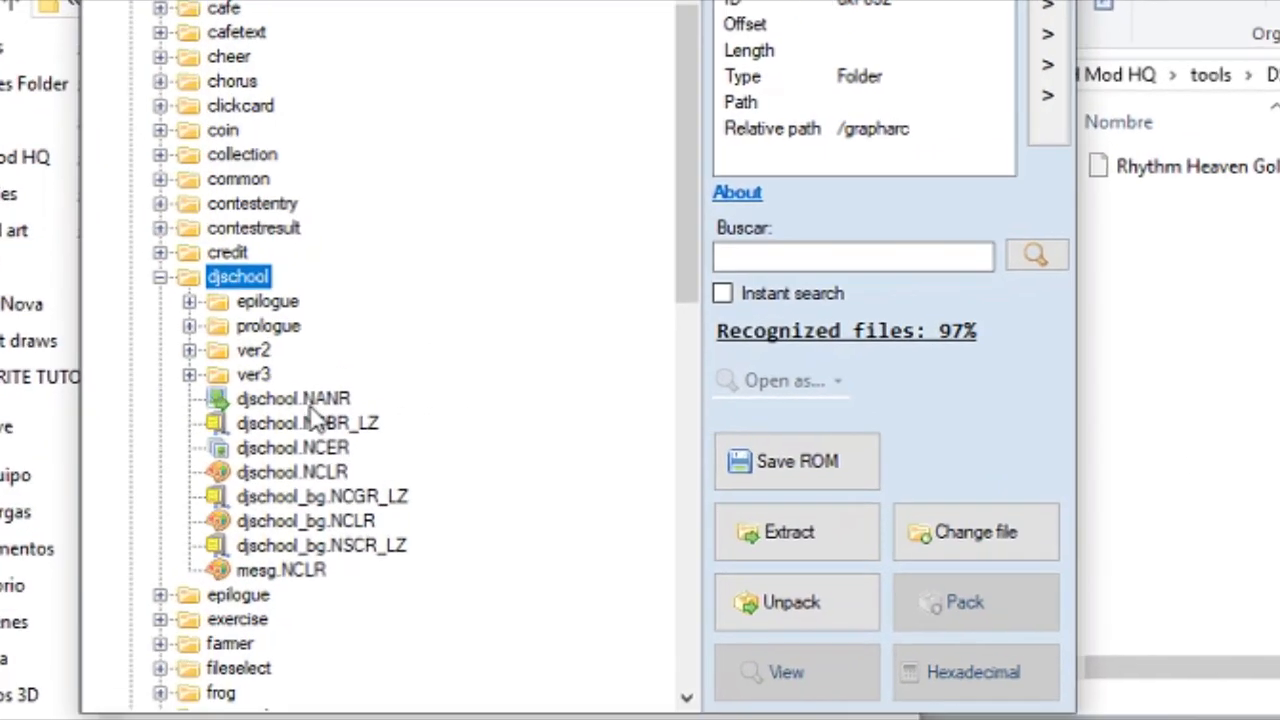
Examine the files directly inside djschool, from djschool.NANR through the djschool_bg files to mesg.NCLR
{"action": "left_click", "coordinate": [262, 395]}
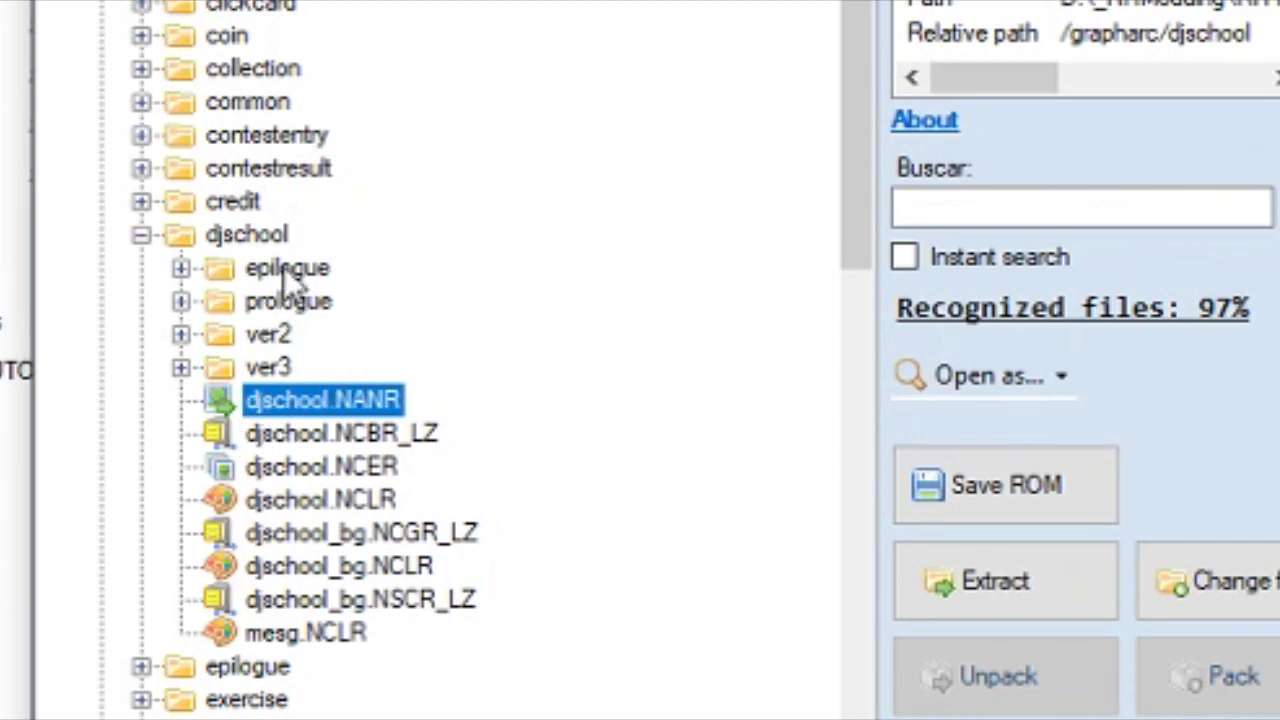
{"action": "scroll", "coordinate": [364, 408], "scroll_direction": "down", "scroll_amount": 1}
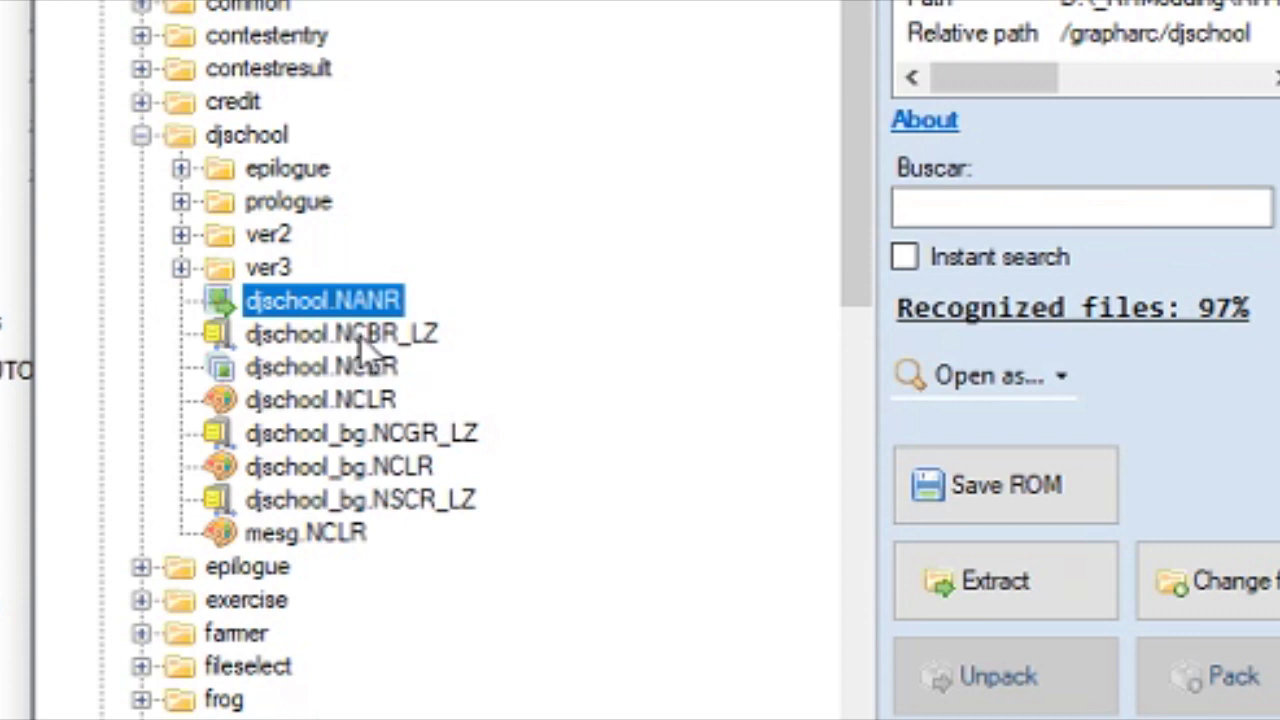
{"action": "left_click", "coordinate": [235, 141]}
{"action": "left_click", "coordinate": [301, 309]}
{"action": "left_click", "coordinate": [323, 364]}
{"action": "left_click", "coordinate": [328, 433]}
{"action": "left_click", "coordinate": [322, 499]}
{"action": "left_click", "coordinate": [316, 533]}
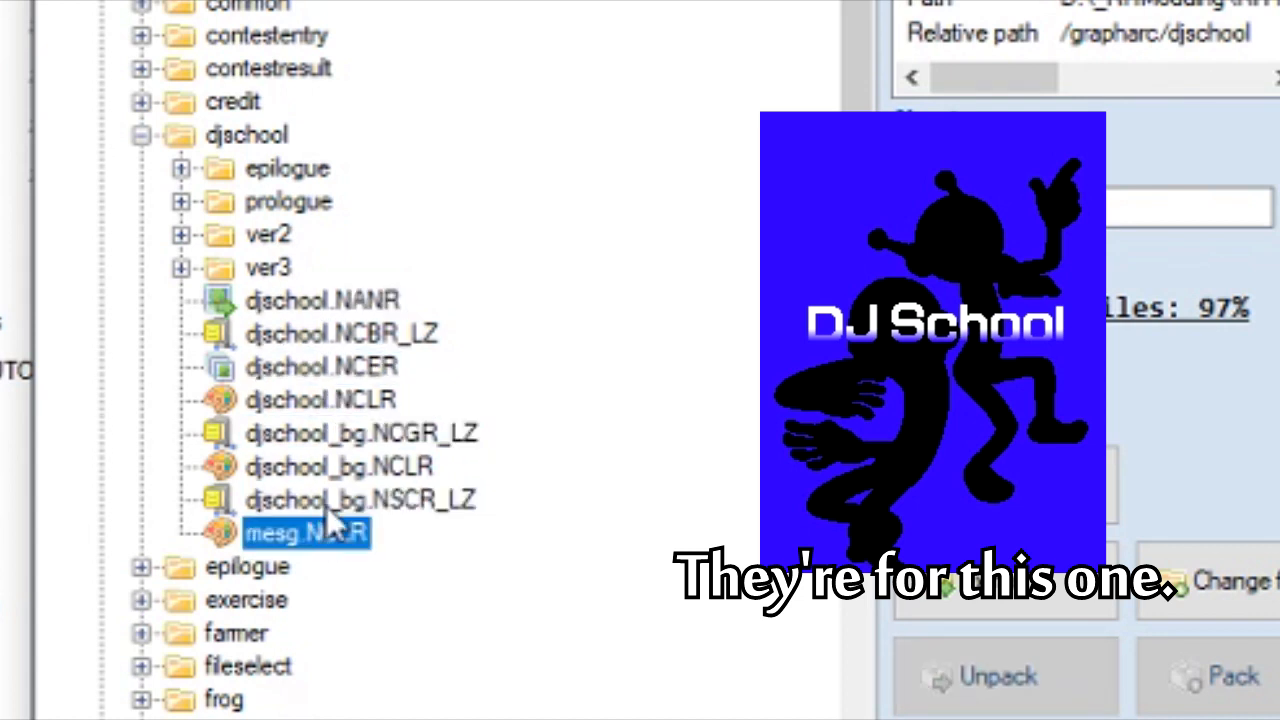
Check the ver2, ver3 and prologue subfolders of djschool, leaving them collapsed
{"action": "left_click", "coordinate": [242, 237]}
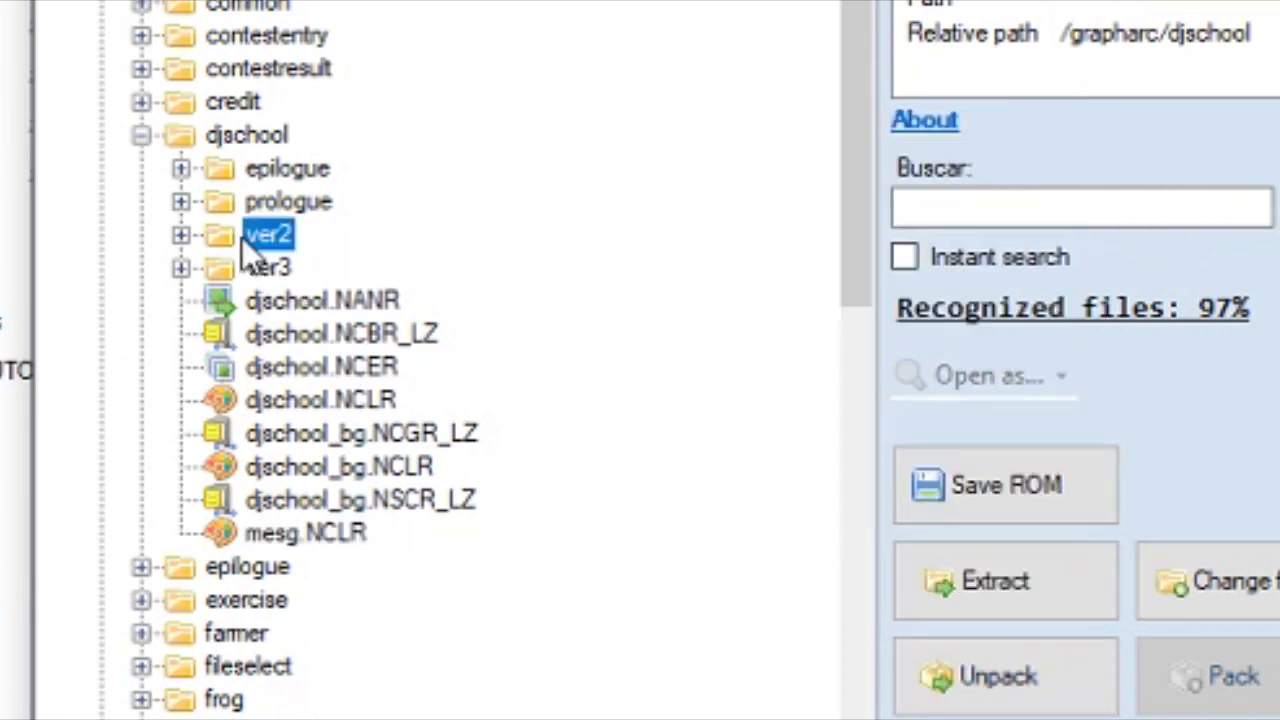
{"action": "left_click", "coordinate": [184, 237]}
{"action": "left_click", "coordinate": [181, 236]}
{"action": "left_click", "coordinate": [223, 269]}
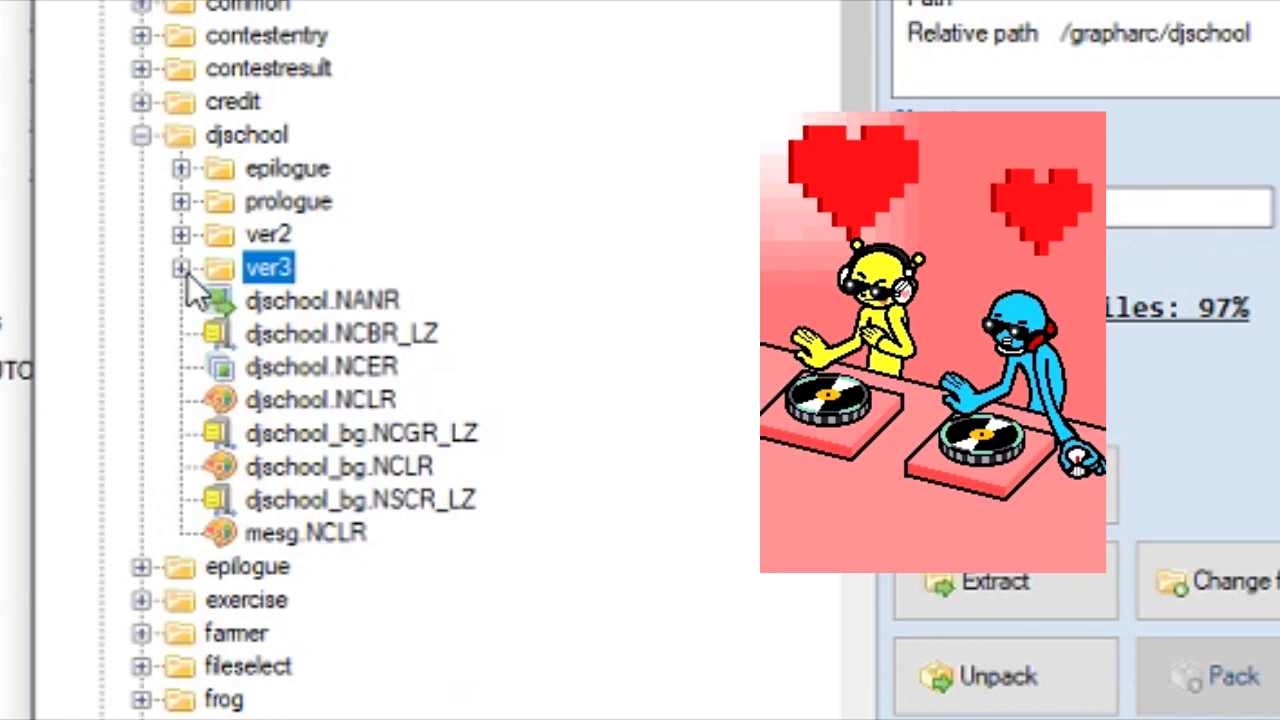
{"action": "left_click", "coordinate": [182, 268]}
{"action": "left_click", "coordinate": [182, 269]}
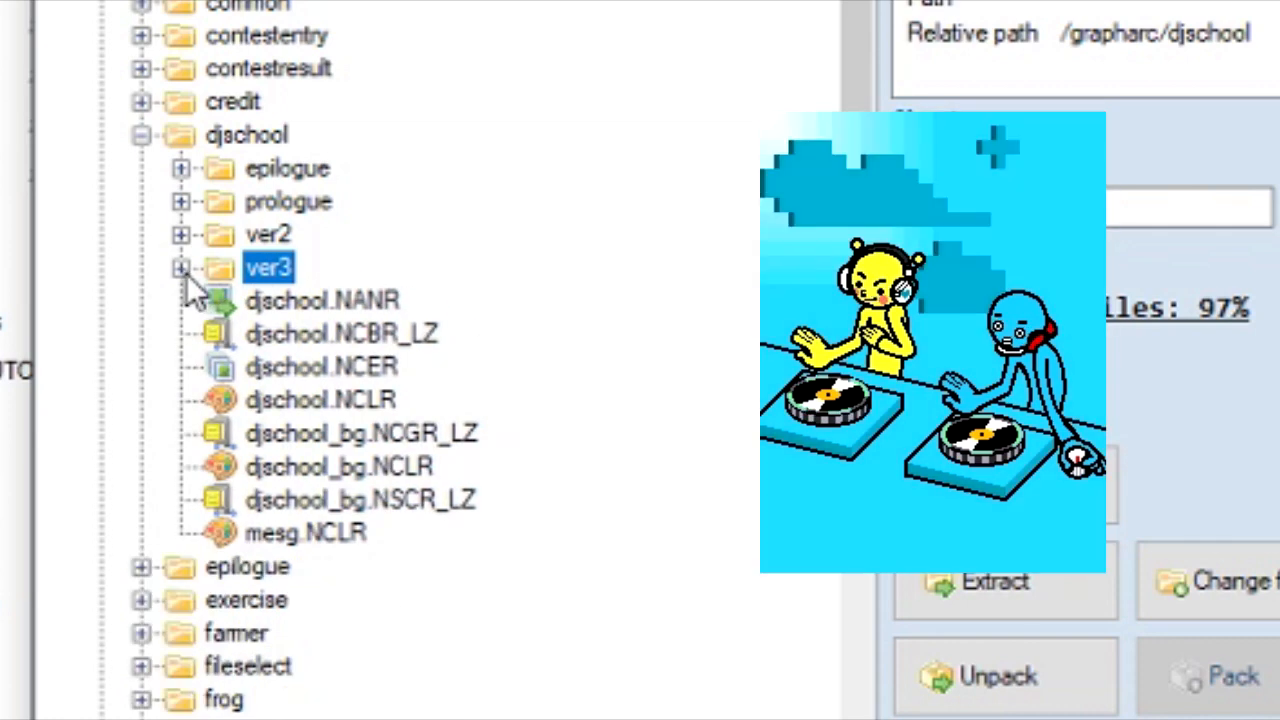
{"action": "left_click", "coordinate": [250, 295]}
{"action": "left_click", "coordinate": [238, 207]}
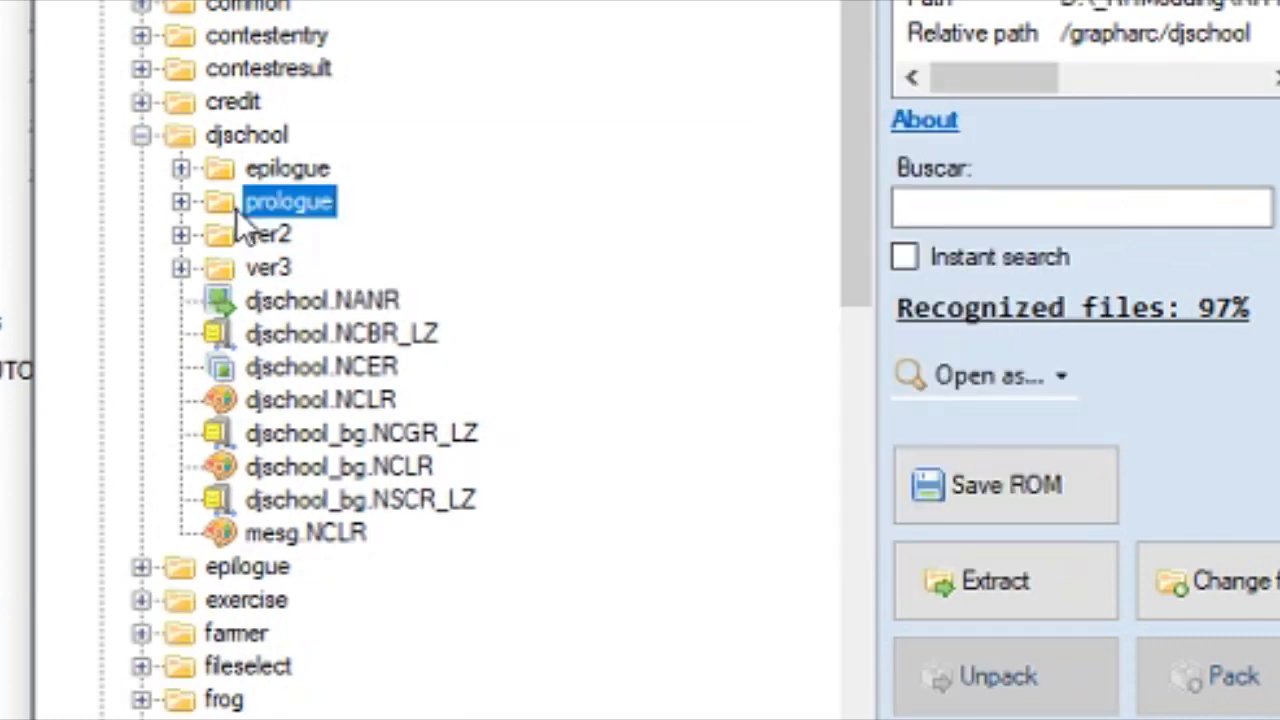
{"action": "left_click", "coordinate": [268, 267]}
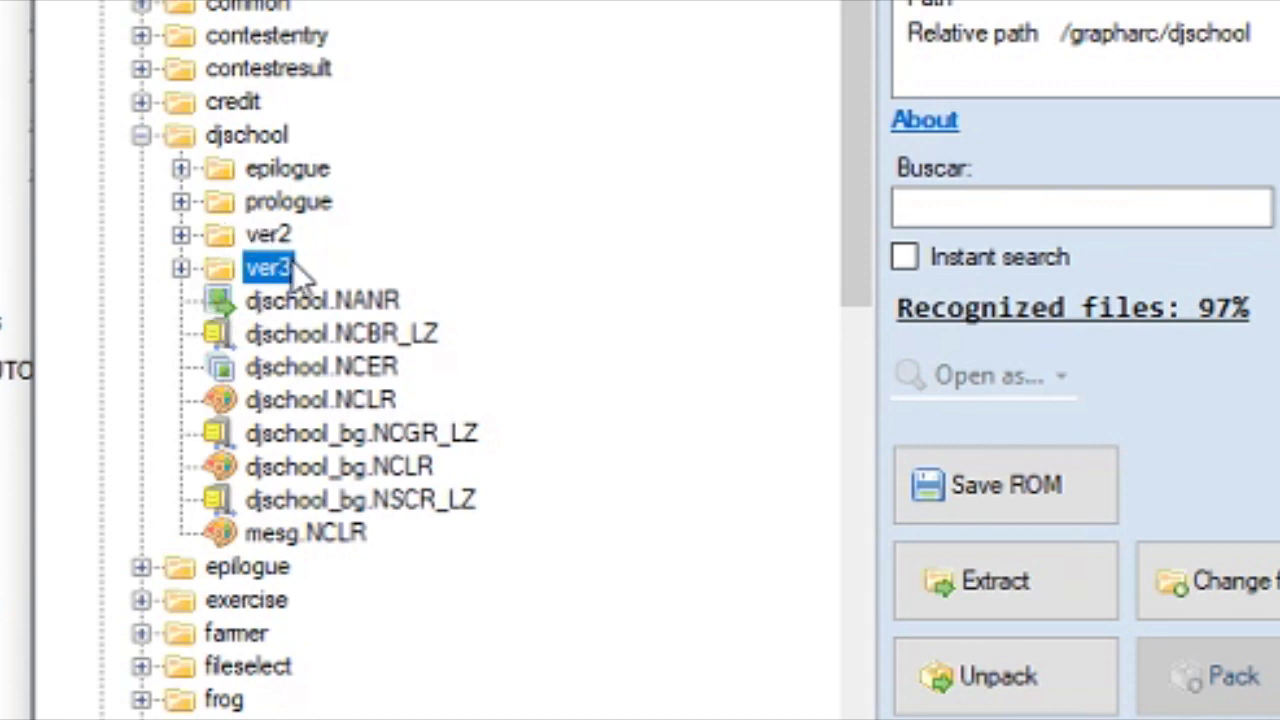
Find the rocker folder further down grapharc and expand it to view files such as guide.NCER
{"action": "scroll", "coordinate": [270, 245], "scroll_direction": "down", "scroll_amount": 6}
{"action": "left_click", "coordinate": [240, 268]}
{"action": "scroll", "coordinate": [240, 290], "scroll_direction": "down", "scroll_amount": 2}
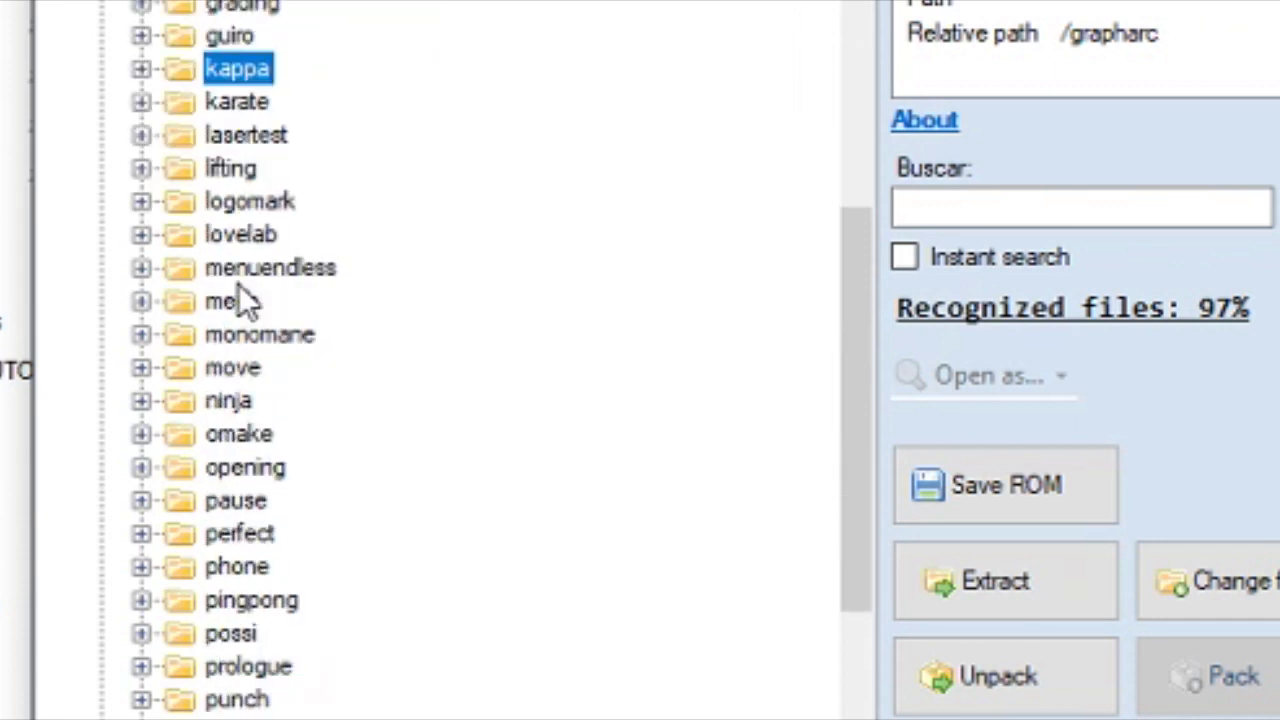
{"action": "scroll", "coordinate": [245, 300], "scroll_direction": "down", "scroll_amount": 1}
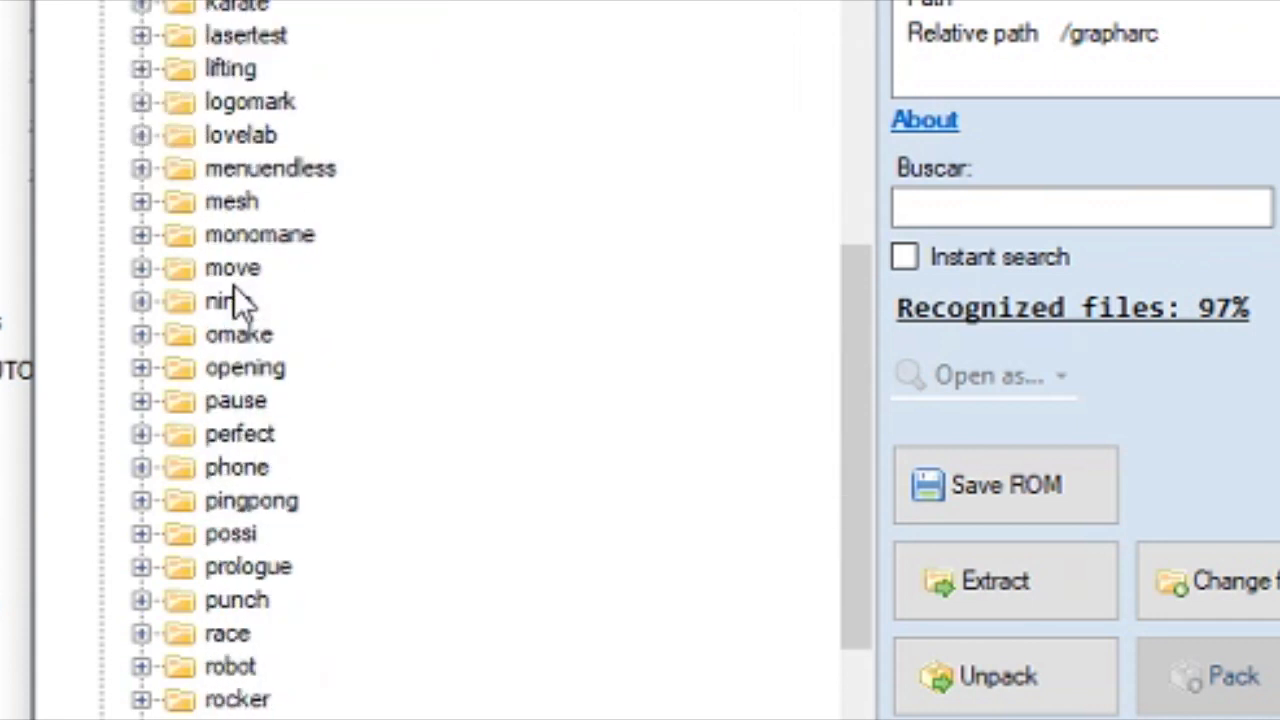
{"action": "scroll", "coordinate": [226, 310], "scroll_direction": "down", "scroll_amount": 3}
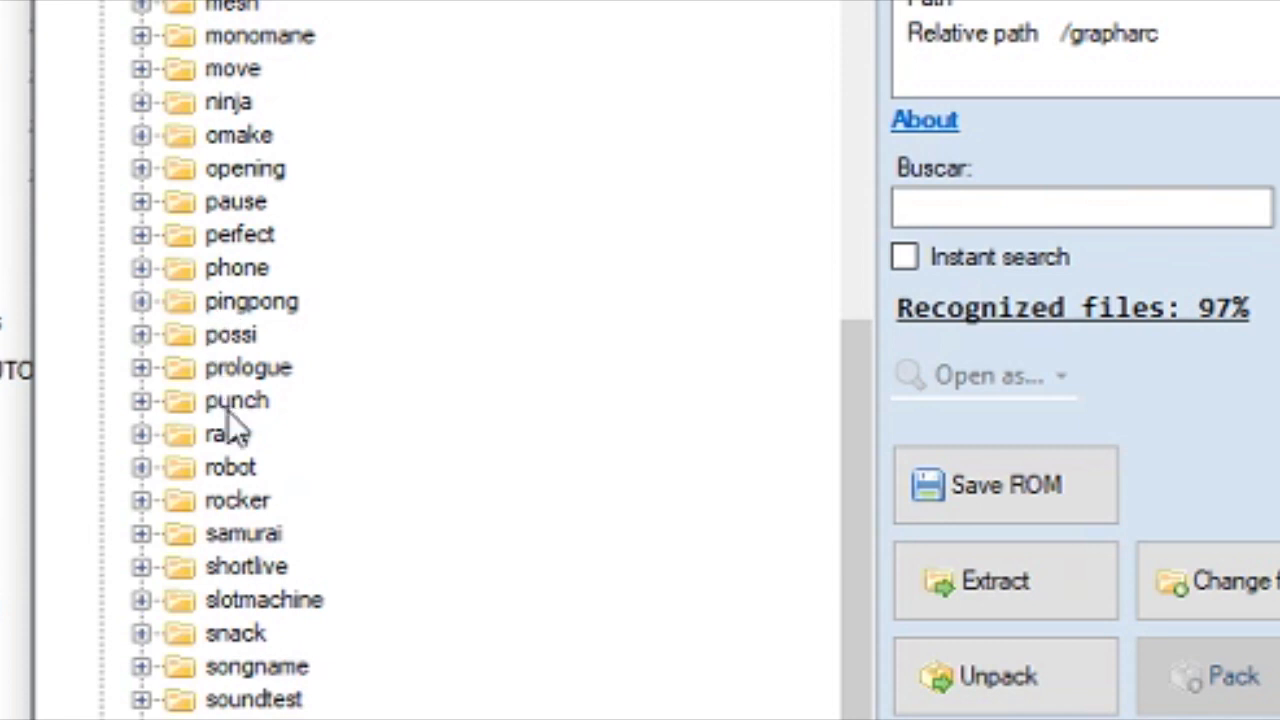
{"action": "double_click", "coordinate": [155, 400]}
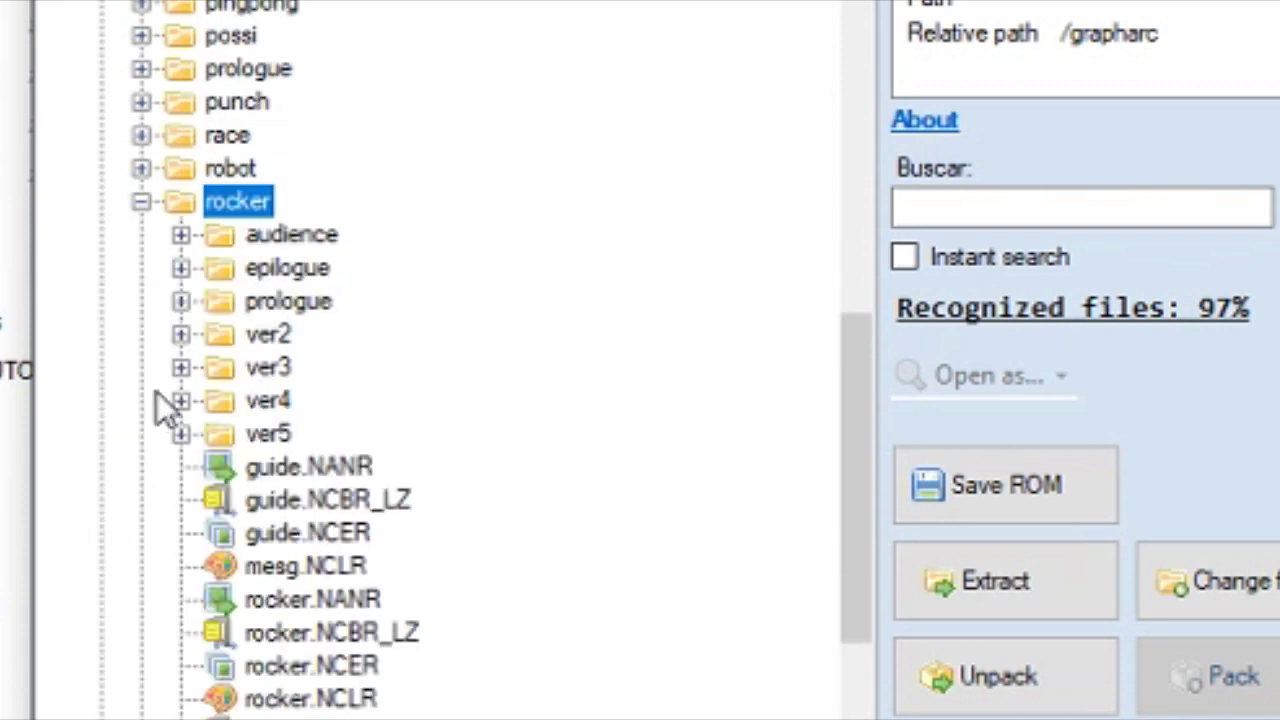
{"action": "scroll", "coordinate": [190, 375], "scroll_direction": "down", "scroll_amount": 1}
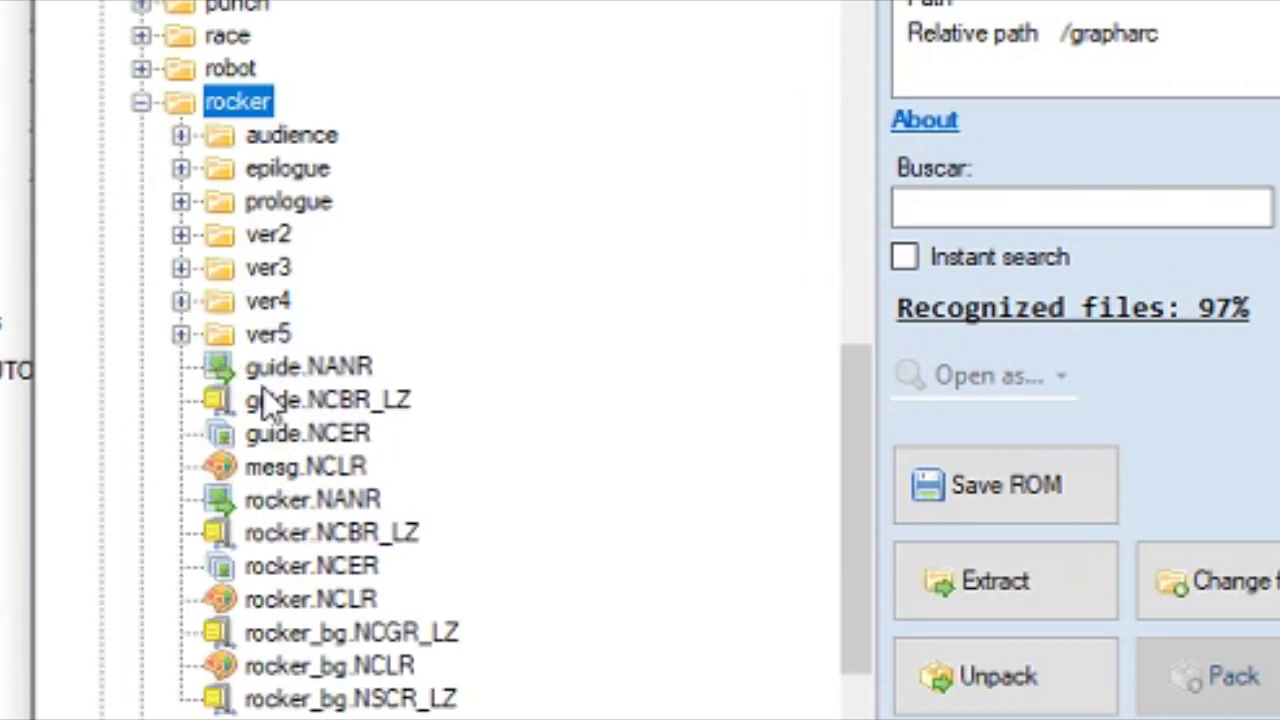
{"action": "left_click", "coordinate": [300, 433]}
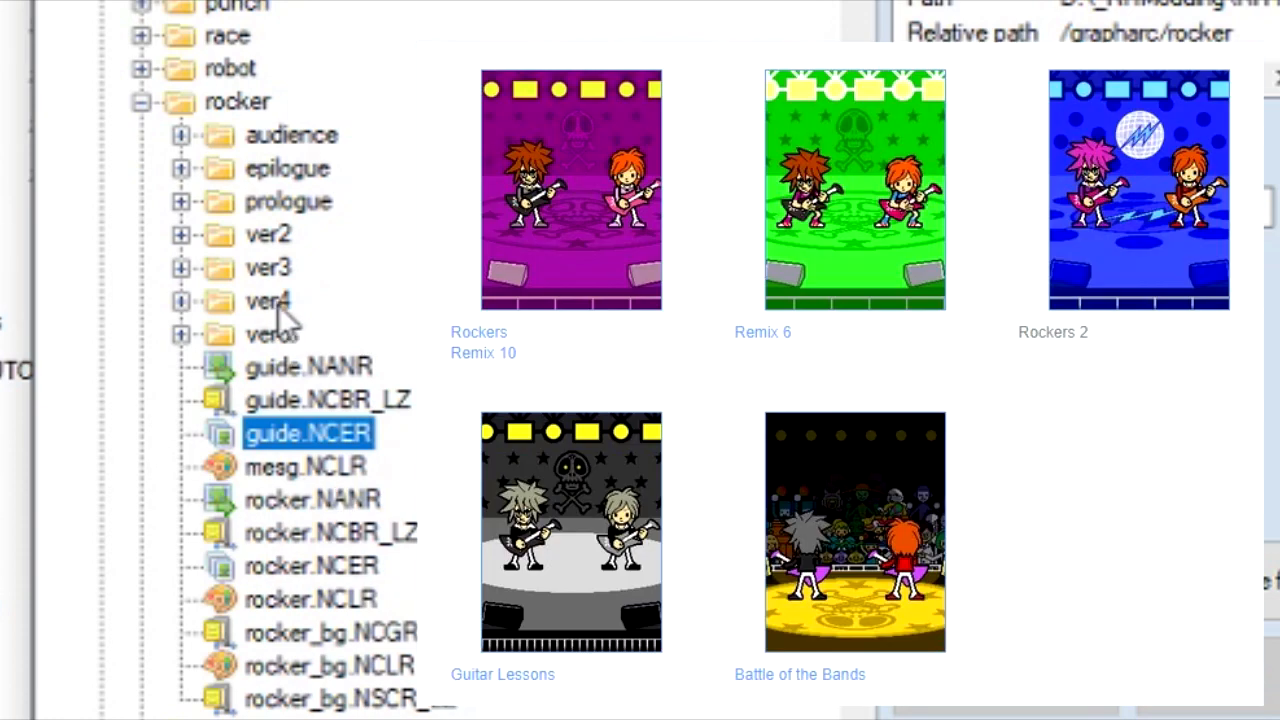
Go through rocker's ver2, ver3, ver4 and ver5 subfolders and collapse the rocker folder
{"action": "left_click", "coordinate": [266, 234]}
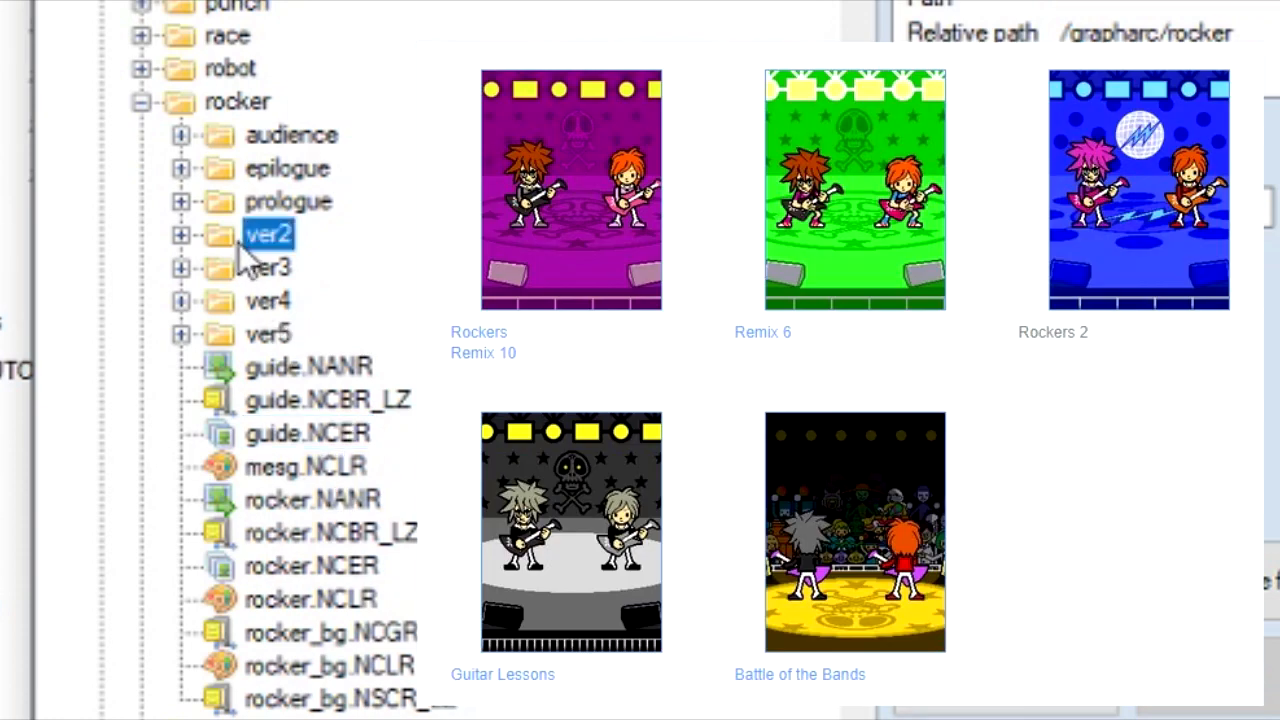
{"action": "left_click", "coordinate": [265, 268]}
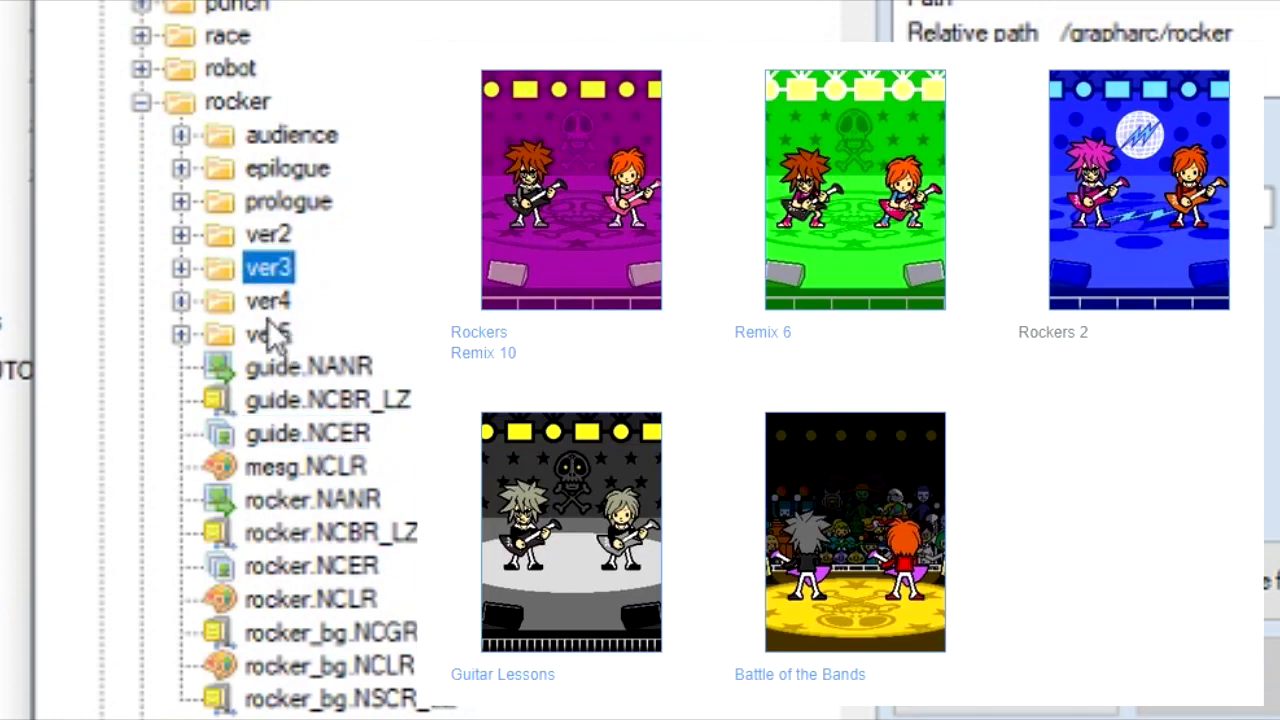
{"action": "left_click", "coordinate": [270, 301]}
{"action": "left_click", "coordinate": [268, 335]}
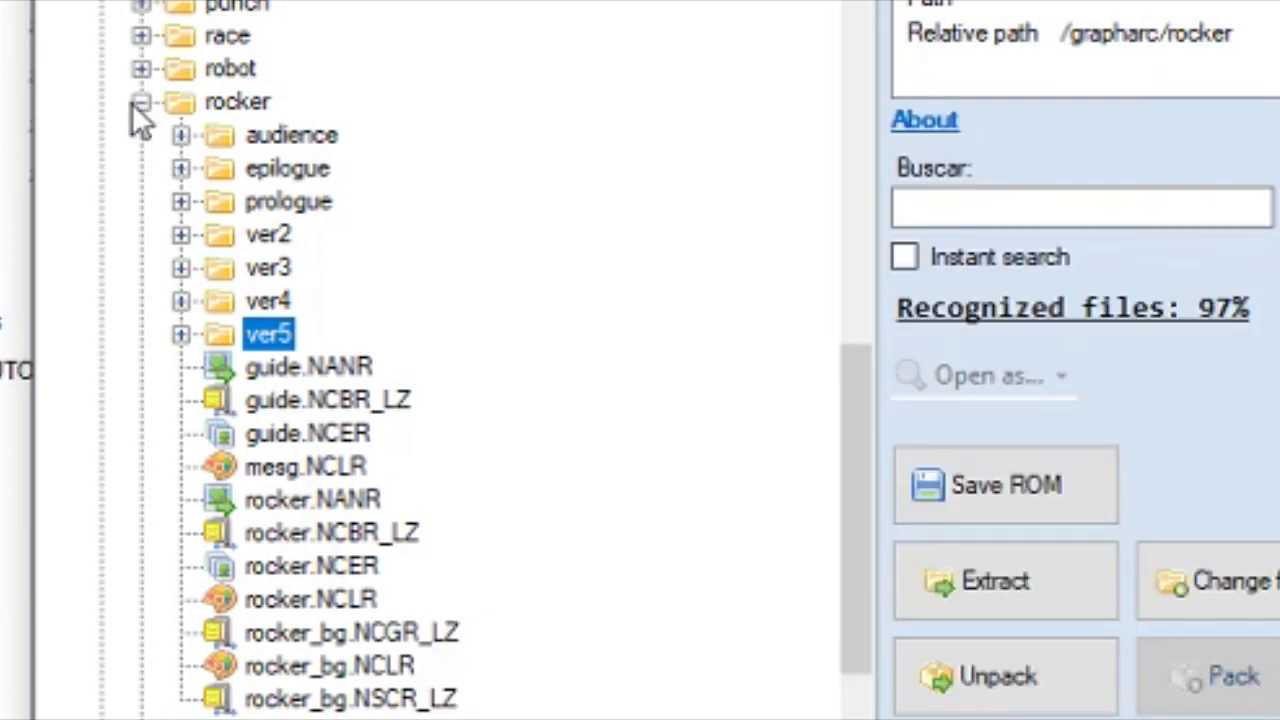
{"action": "left_click", "coordinate": [141, 103]}
Return to the djschool folder and examine its main NCER, NCLR, NCBR_LZ and NANR files
{"action": "scroll", "coordinate": [198, 161], "scroll_direction": "up", "scroll_amount": 4}
{"action": "scroll", "coordinate": [198, 161], "scroll_direction": "up", "scroll_amount": 6}
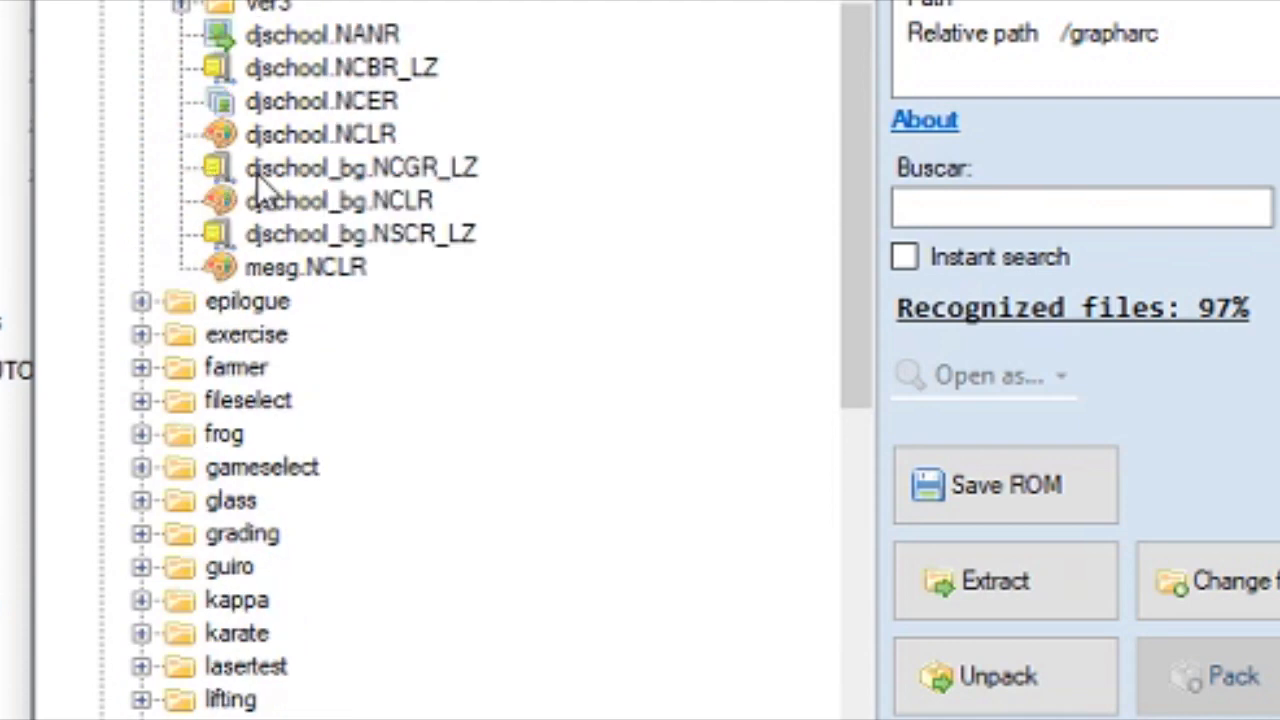
{"action": "scroll", "coordinate": [257, 173], "scroll_direction": "down", "scroll_amount": 6}
{"action": "scroll", "coordinate": [259, 271], "scroll_direction": "up", "scroll_amount": 5}
{"action": "scroll", "coordinate": [253, 322], "scroll_direction": "up", "scroll_amount": 4}
{"action": "left_click", "coordinate": [311, 195]}
{"action": "left_click", "coordinate": [305, 100]}
{"action": "left_click", "coordinate": [328, 132]}
{"action": "left_click", "coordinate": [345, 65]}
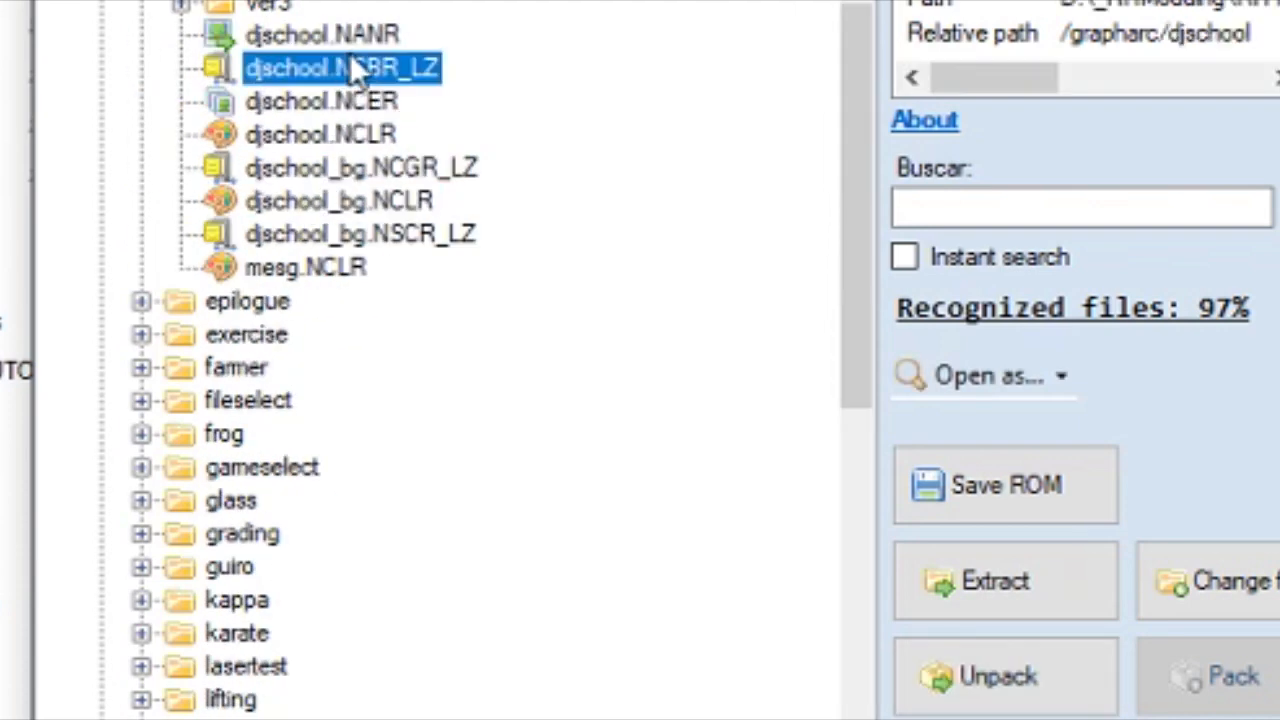
{"action": "left_click", "coordinate": [325, 35]}
{"action": "scroll", "coordinate": [228, 105], "scroll_direction": "up", "scroll_amount": 2}
{"action": "scroll", "coordinate": [228, 105], "scroll_direction": "up", "scroll_amount": 1}
{"action": "left_click", "coordinate": [212, 84]}
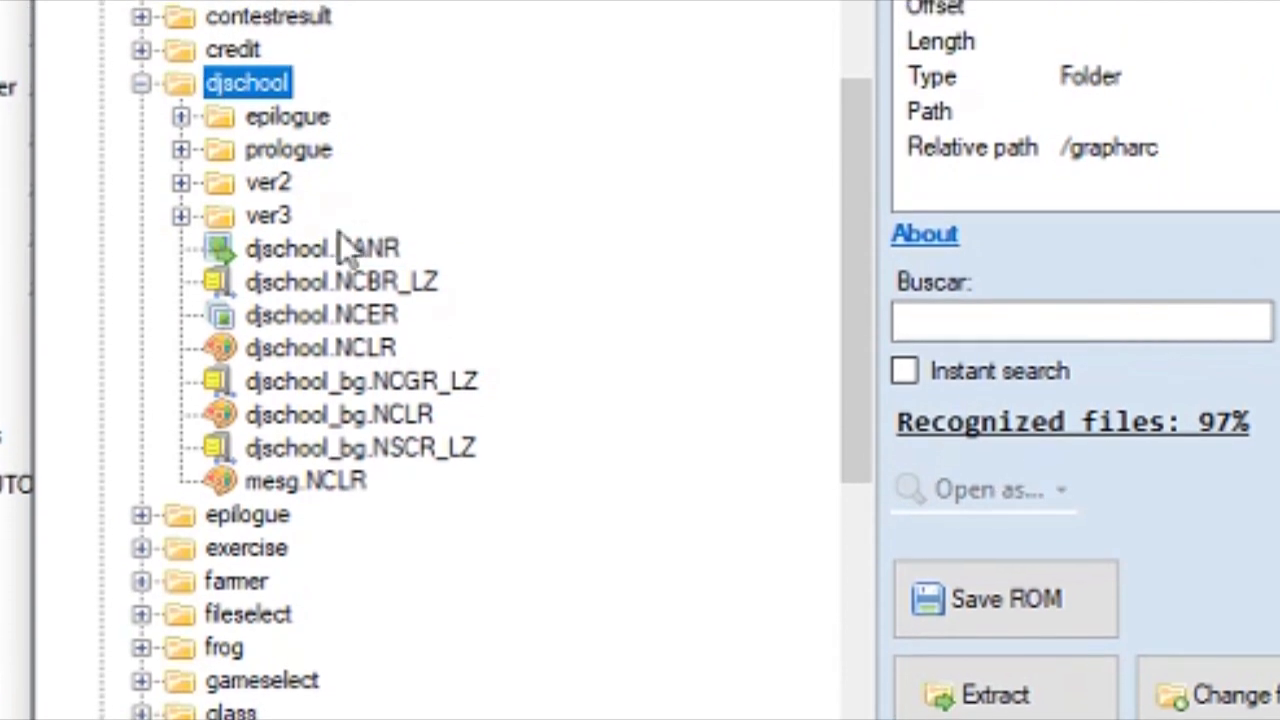
View the djschool.NCLR palette file and display all of its palettes together
{"action": "left_click", "coordinate": [352, 343]}
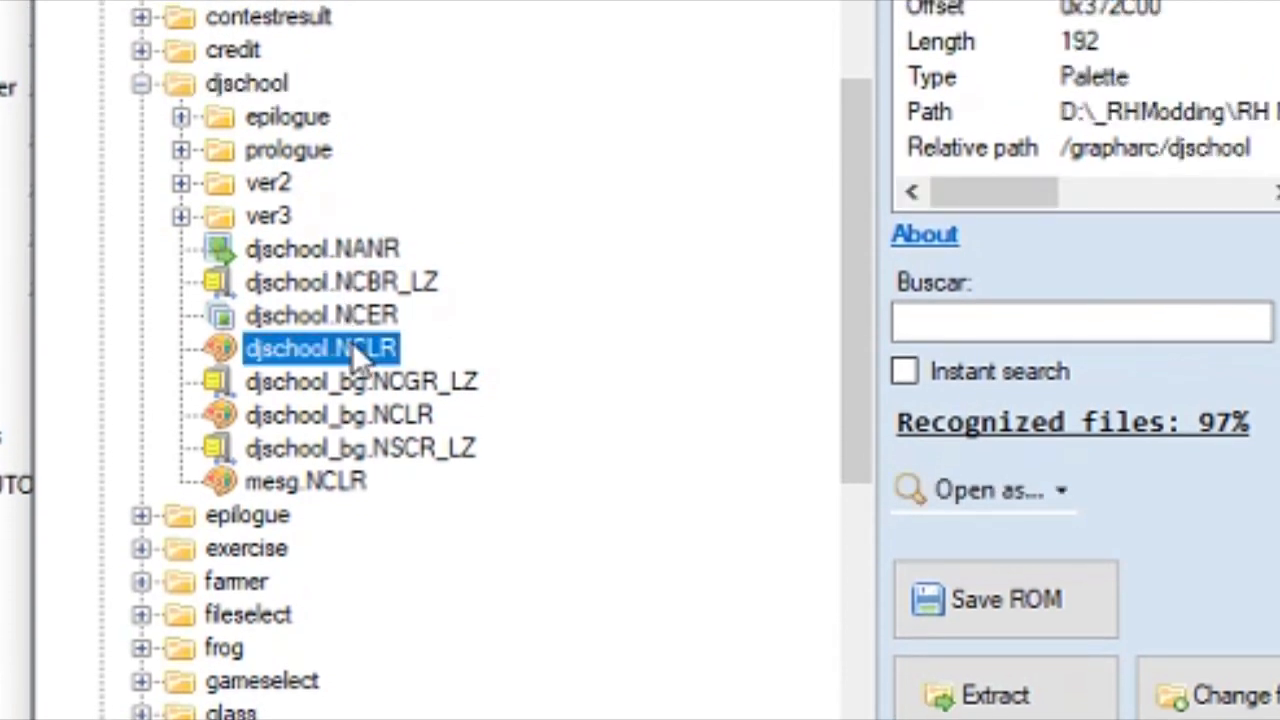
{"action": "left_click", "coordinate": [370, 378]}
{"action": "left_click", "coordinate": [319, 346]}
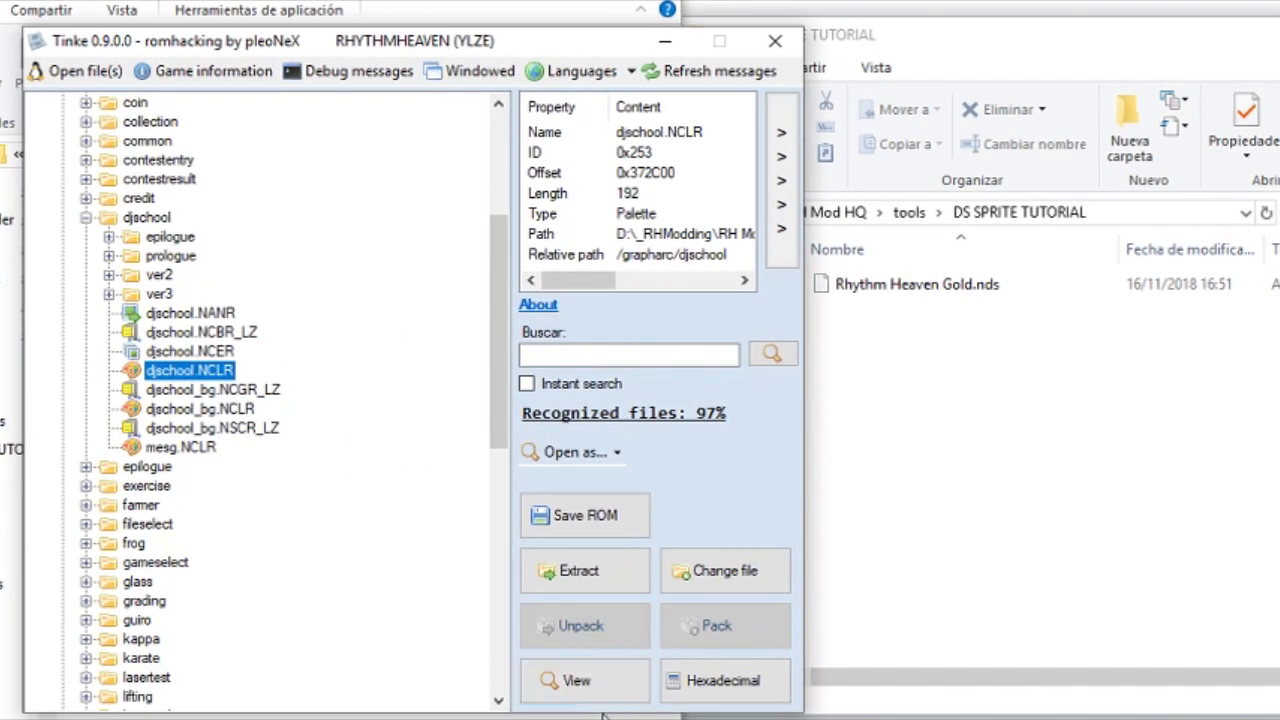
{"action": "left_click", "coordinate": [560, 682]}
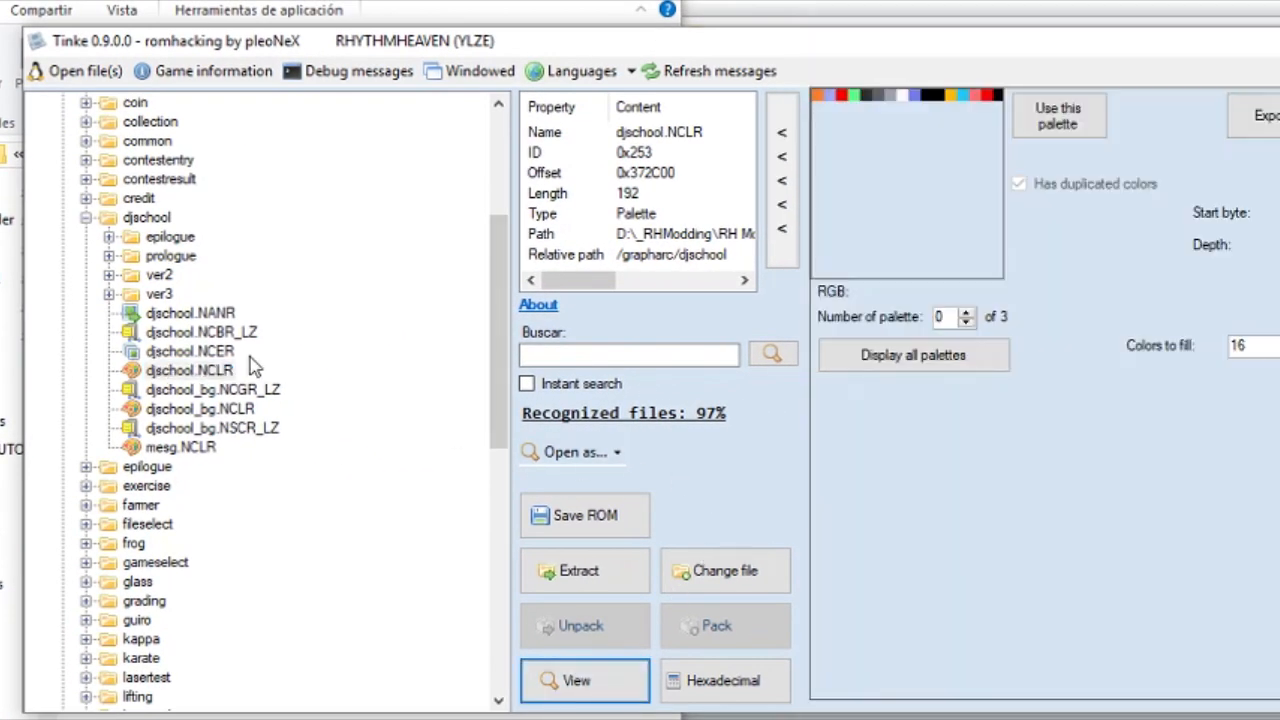
{"action": "left_click", "coordinate": [935, 358]}
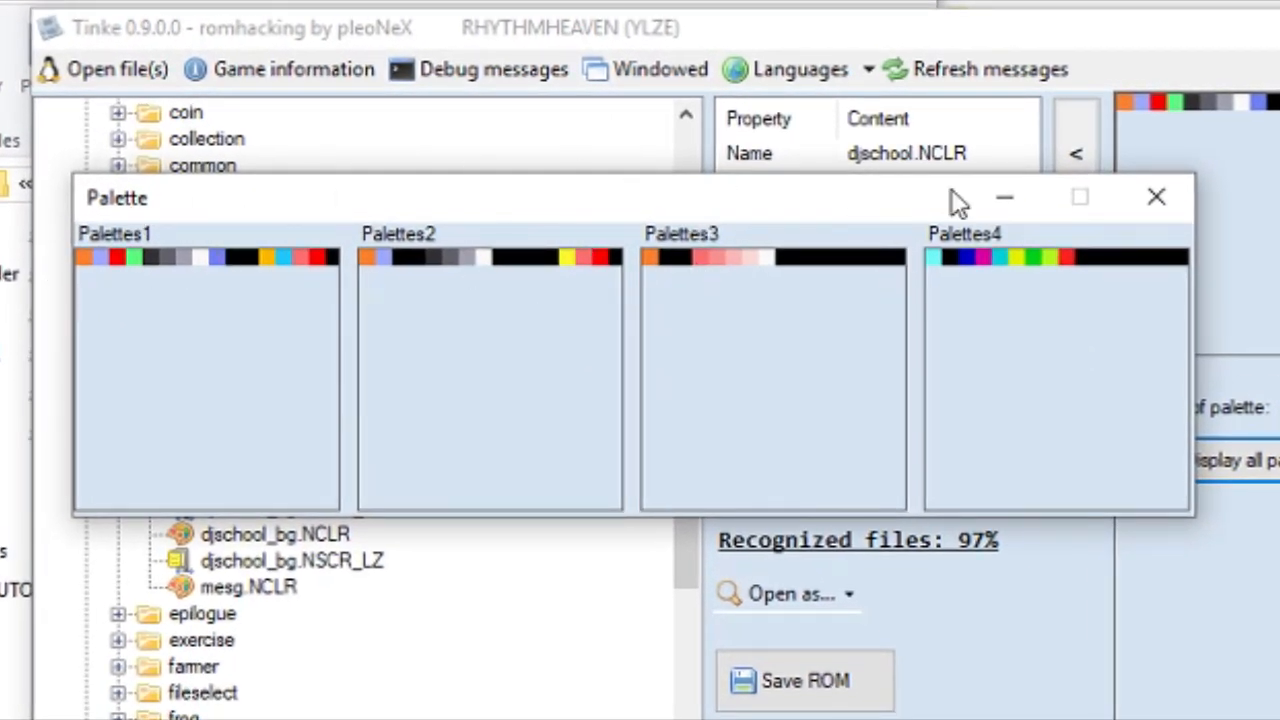
Close the palette overview, display all palettes of djschool.NCLR once more, and close them again
{"action": "left_click", "coordinate": [1176, 200]}
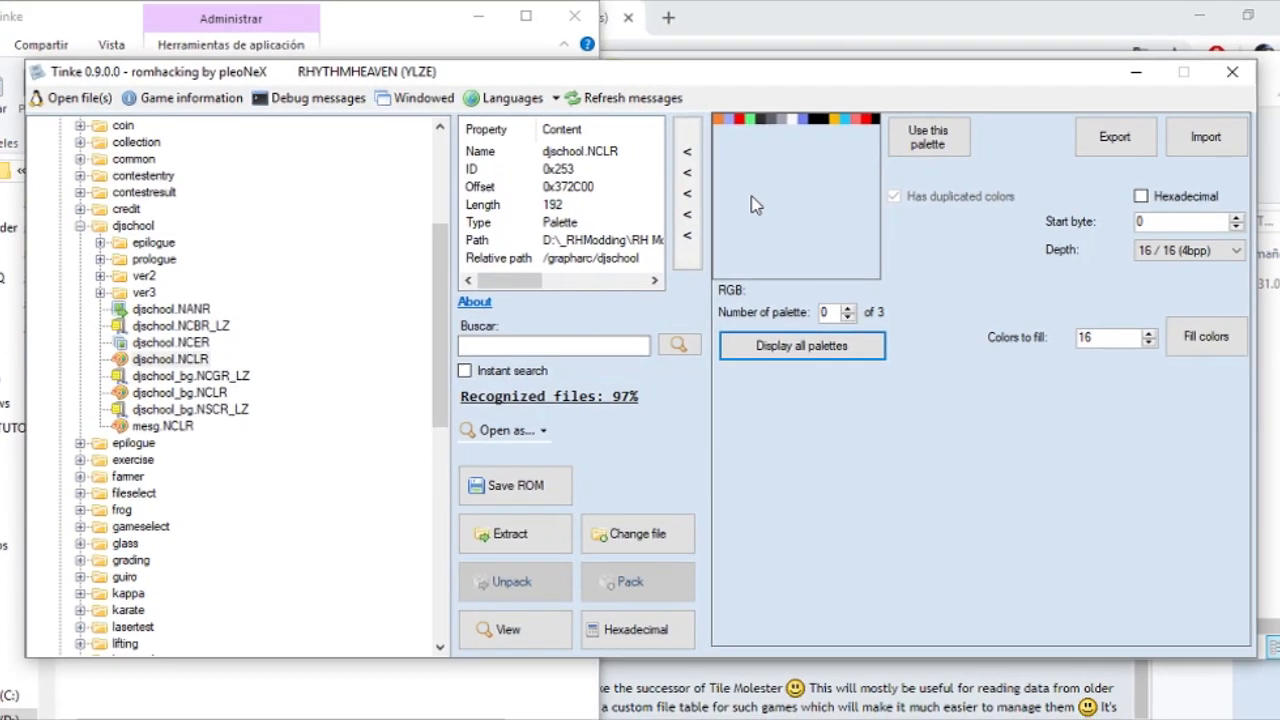
{"action": "left_click", "coordinate": [170, 359]}
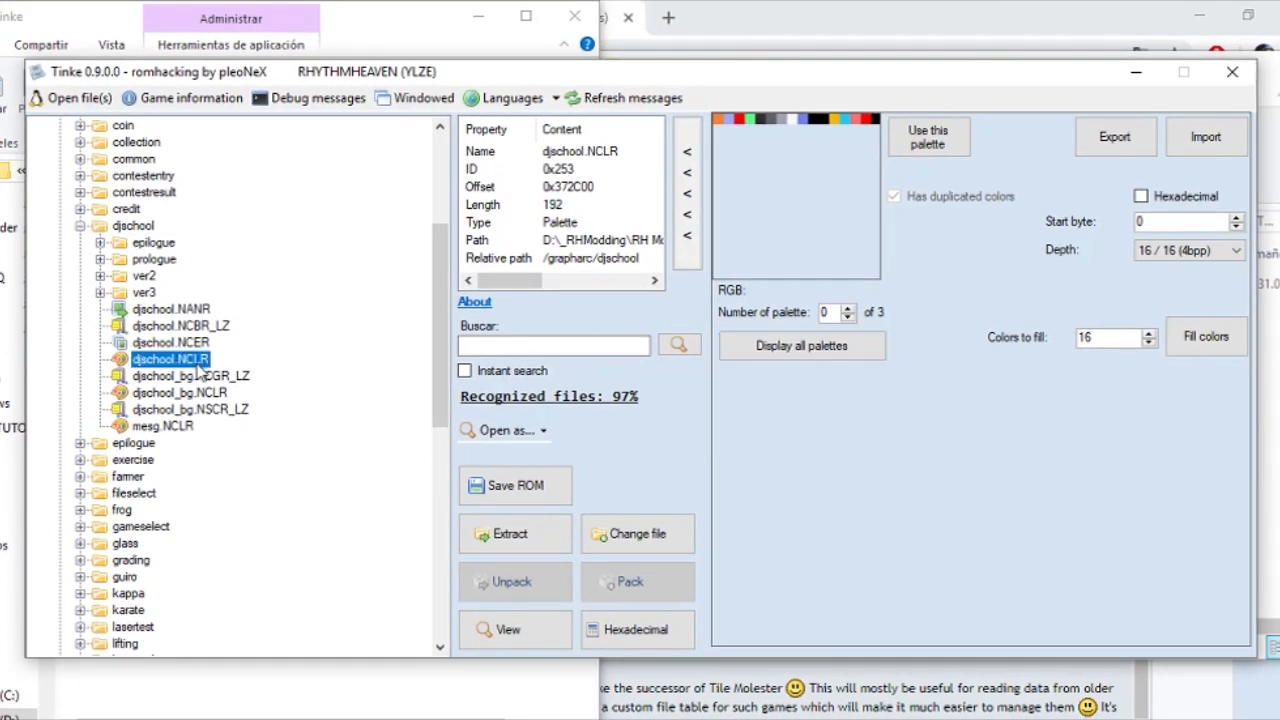
{"action": "scroll", "coordinate": [200, 370], "scroll_direction": "up", "scroll_amount": 1}
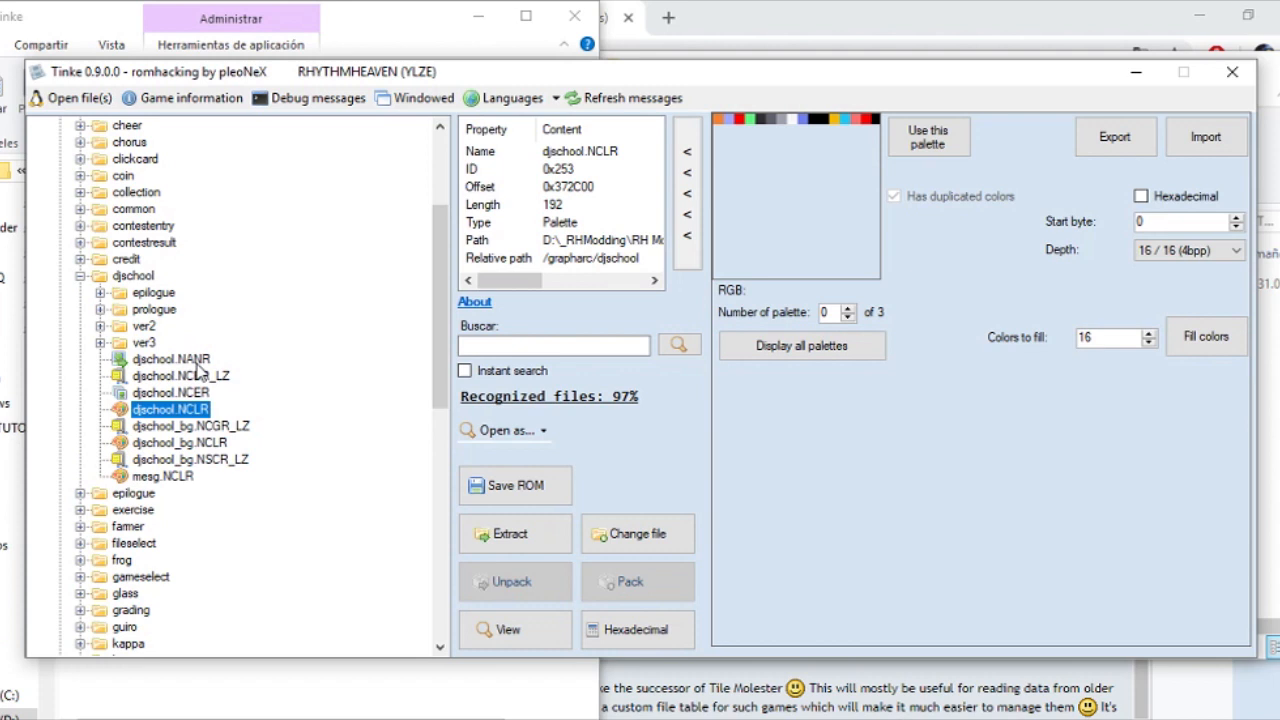
{"action": "left_click", "coordinate": [722, 348]}
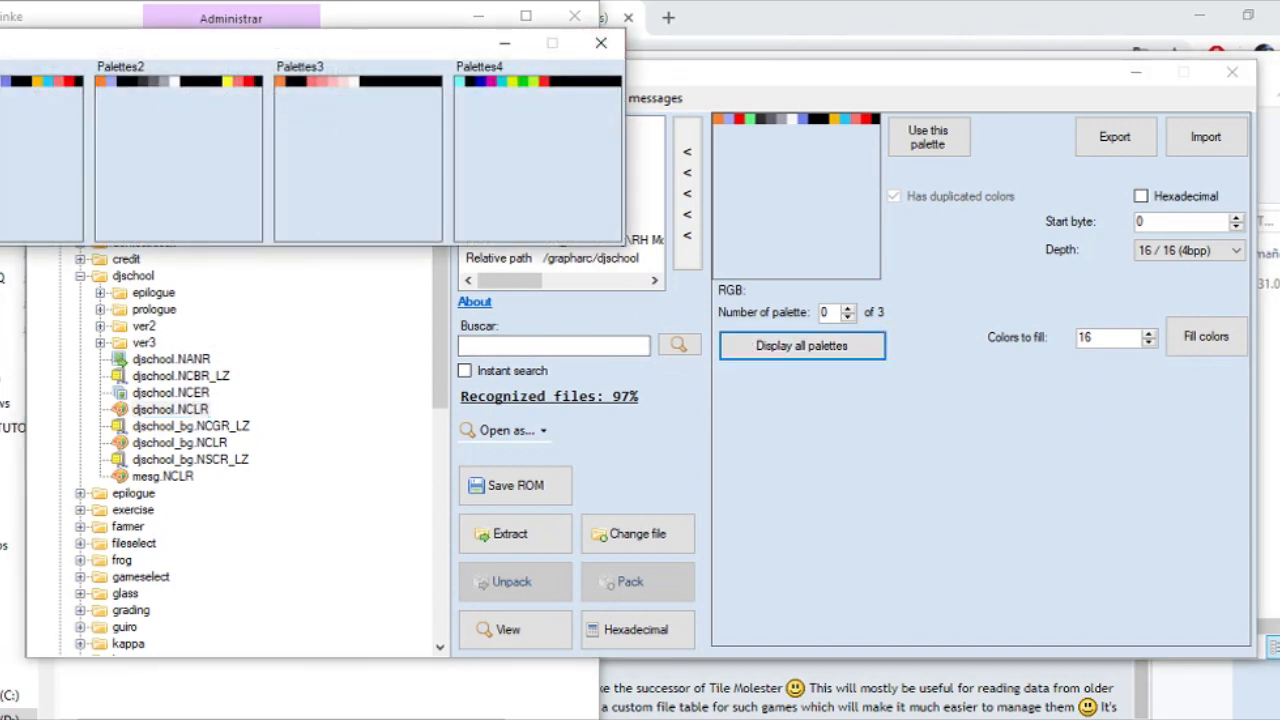
{"action": "left_click", "coordinate": [601, 42]}
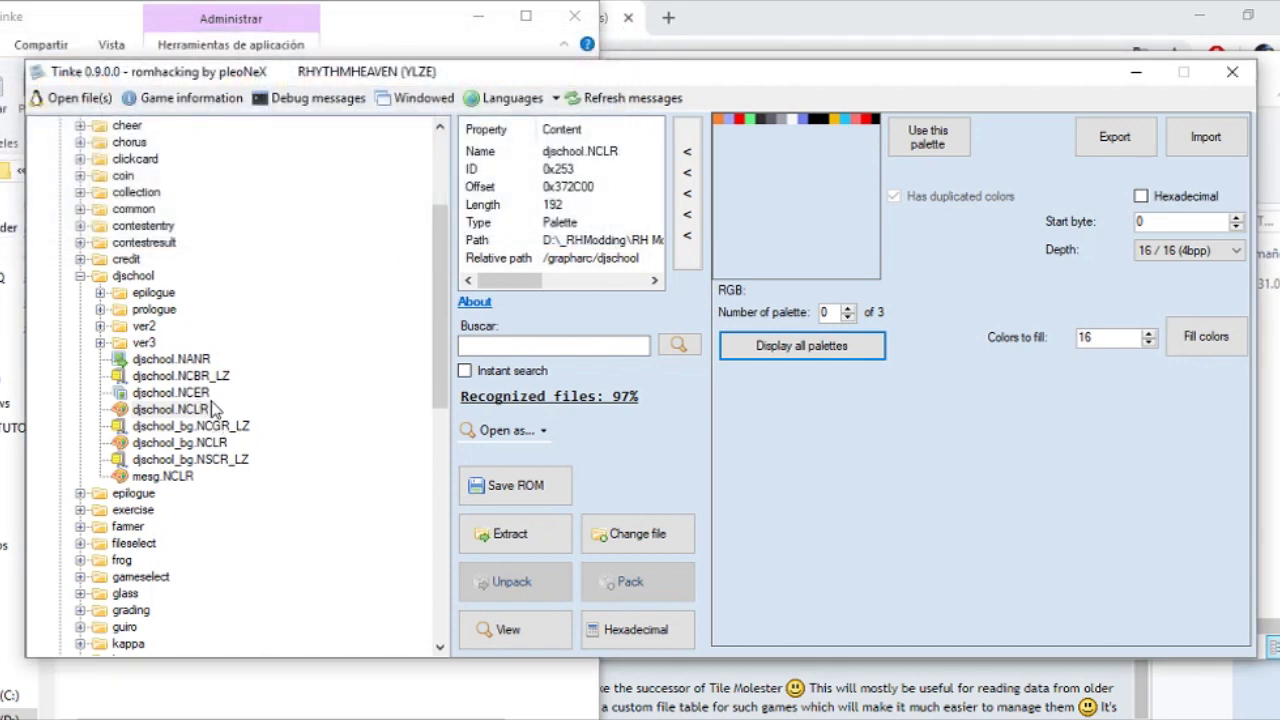
{"action": "left_click", "coordinate": [170, 409]}
Unpack djschool.NCBR_LZ and view the extracted tile file's image from beginning to end
{"action": "left_click", "coordinate": [200, 376]}
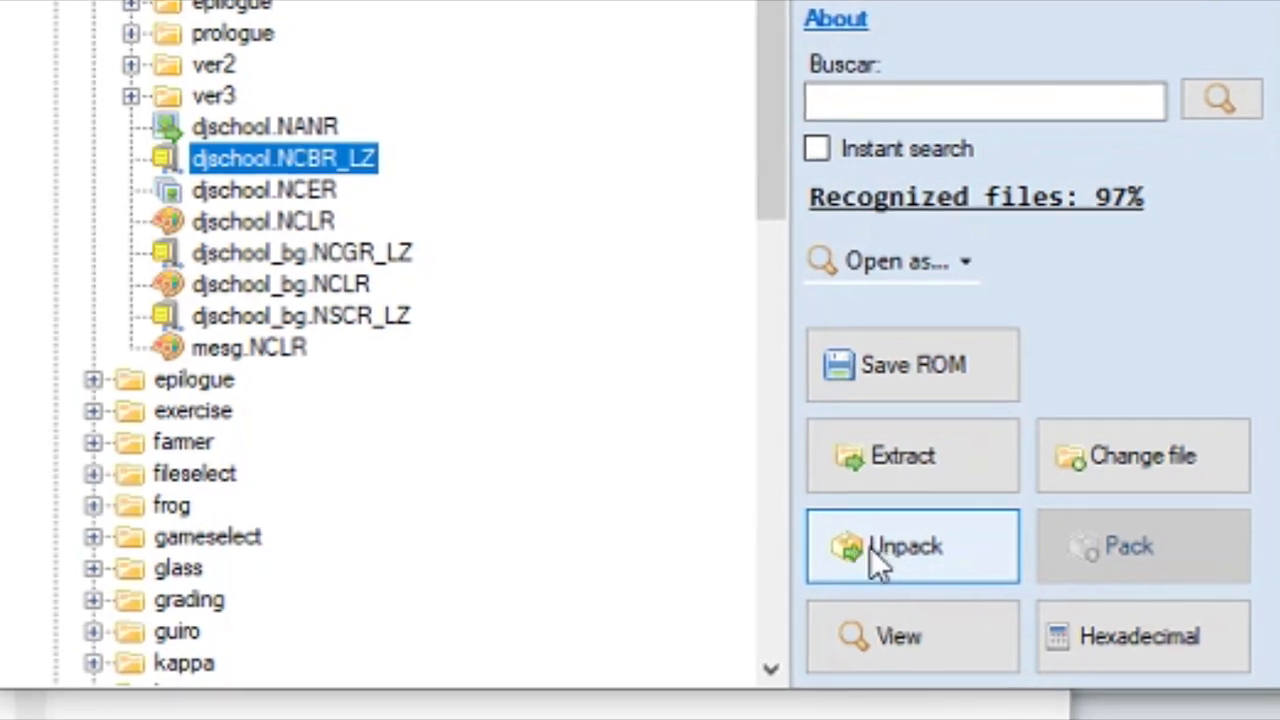
{"action": "left_click", "coordinate": [870, 547]}
{"action": "left_click", "coordinate": [310, 189]}
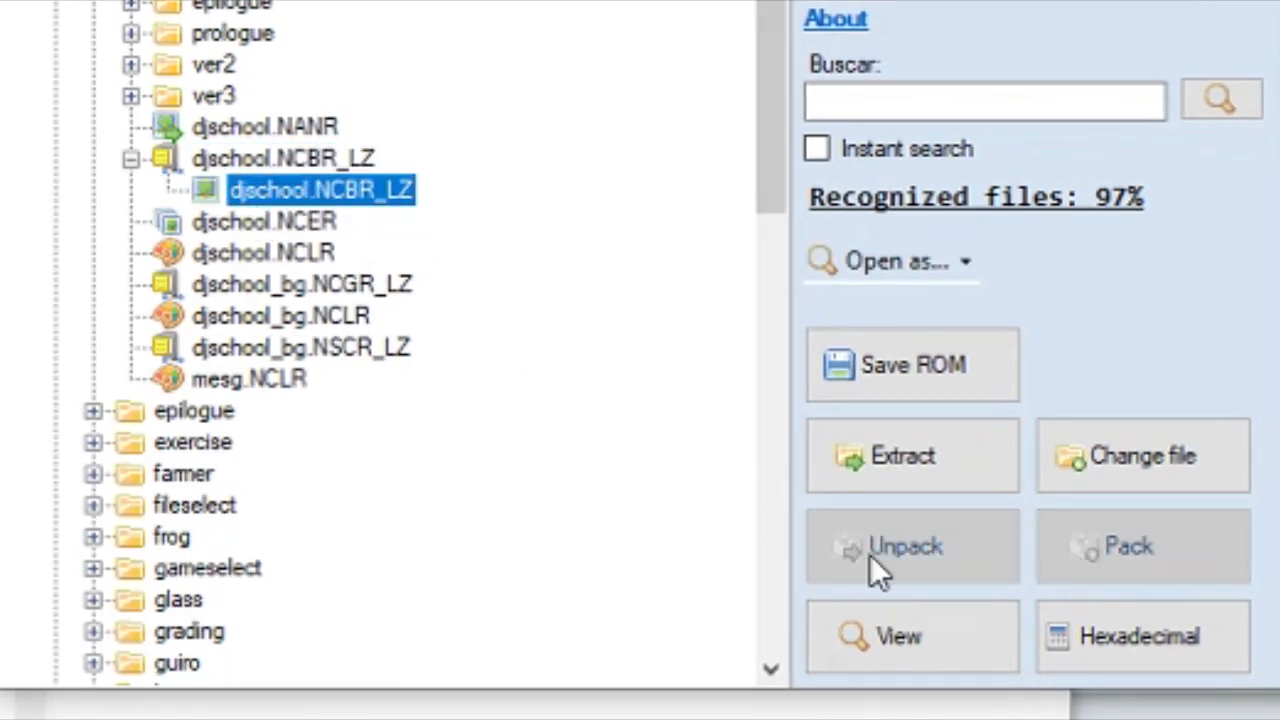
{"action": "left_click", "coordinate": [938, 629]}
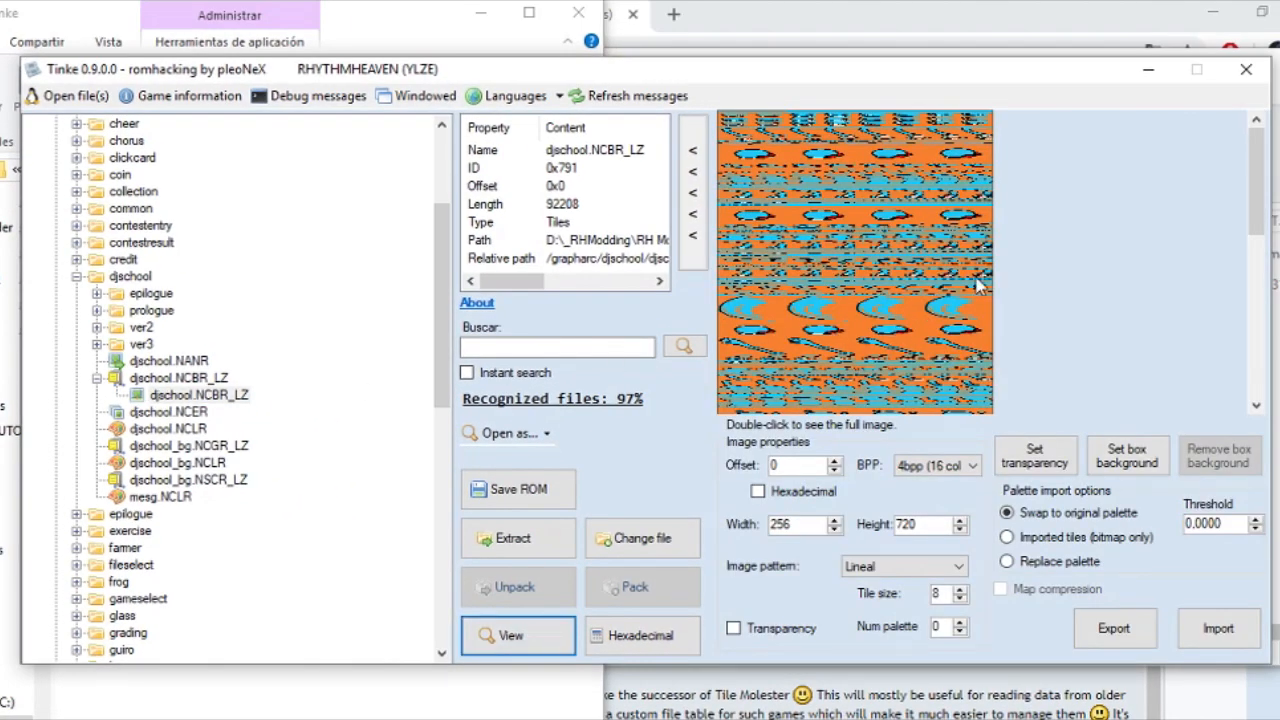
{"action": "mouse_move", "coordinate": [1255, 232]}
{"action": "left_mouse_down"}
{"action": "mouse_move", "coordinate": [1250, 445]}
{"action": "mouse_move", "coordinate": [1250, 254]}
{"action": "left_mouse_up"}
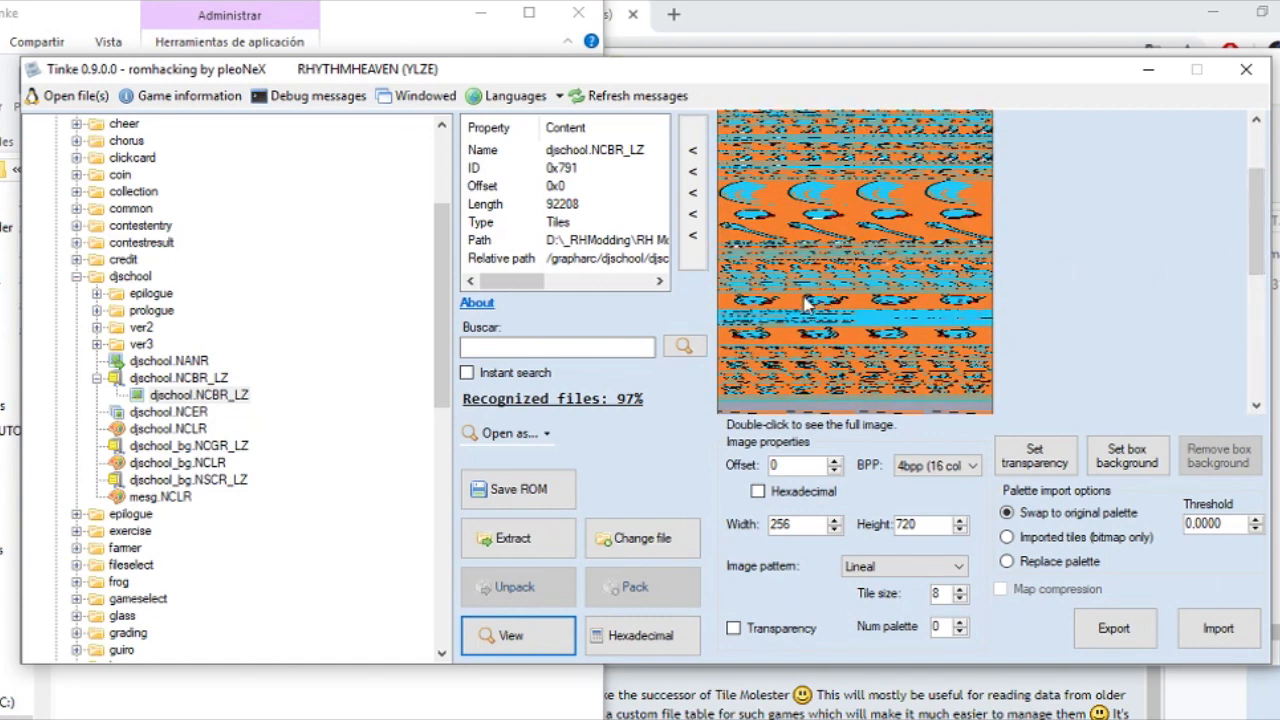
{"action": "left_click_drag", "start_coordinate": [1257, 260], "coordinate": [1256, 385]}
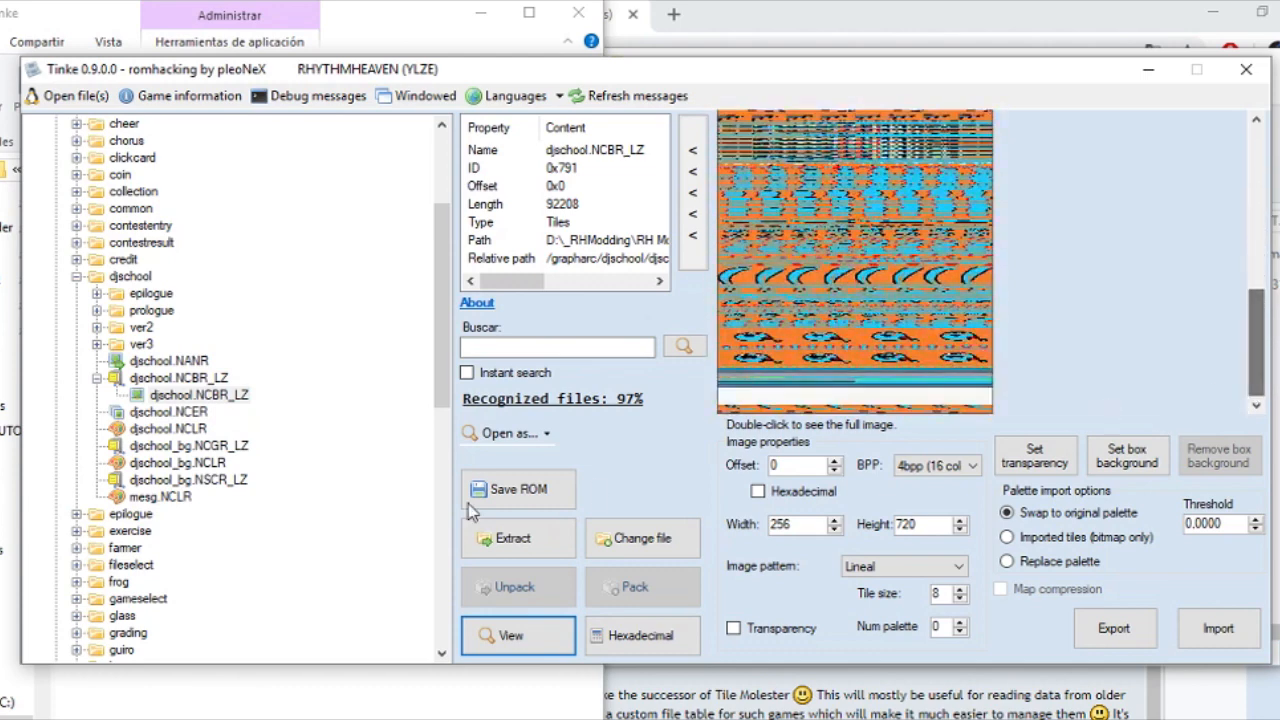
{"action": "left_click", "coordinate": [203, 396]}
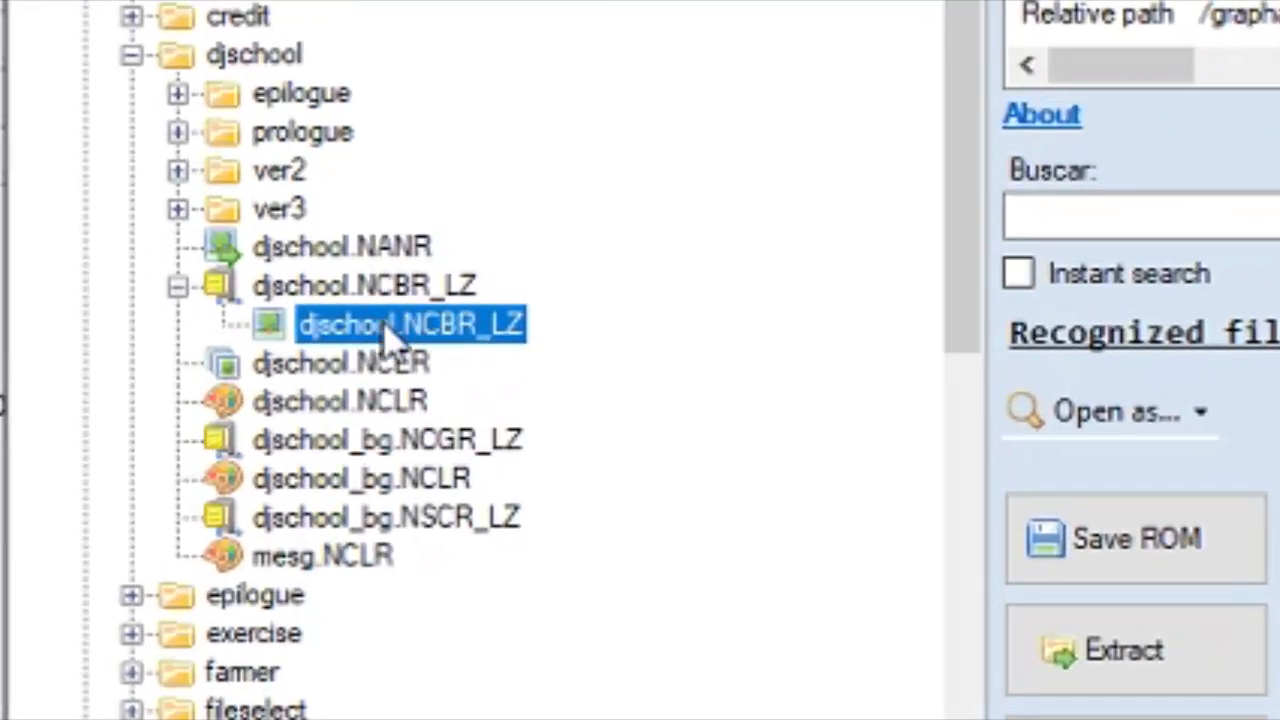
View the djschool.NCER cell file and show its P_face_ready bank
{"action": "left_click", "coordinate": [186, 412]}
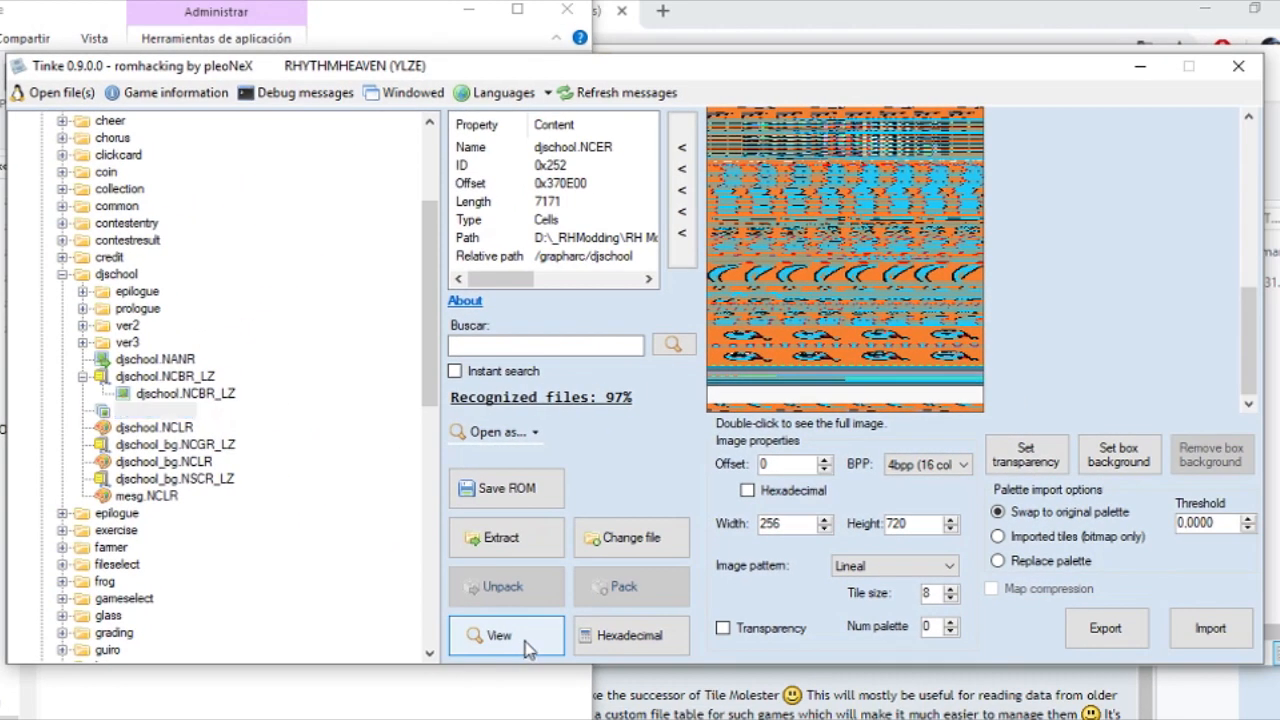
{"action": "left_click", "coordinate": [595, 664]}
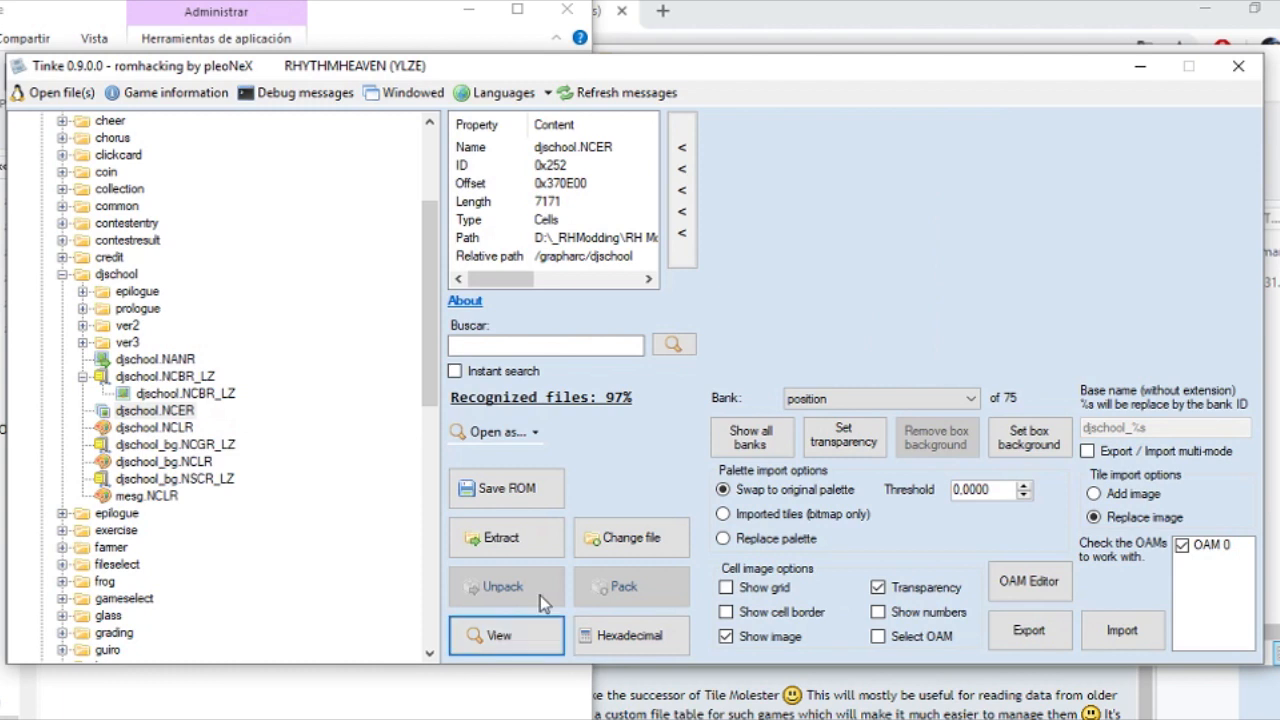
{"action": "left_click", "coordinate": [835, 403]}
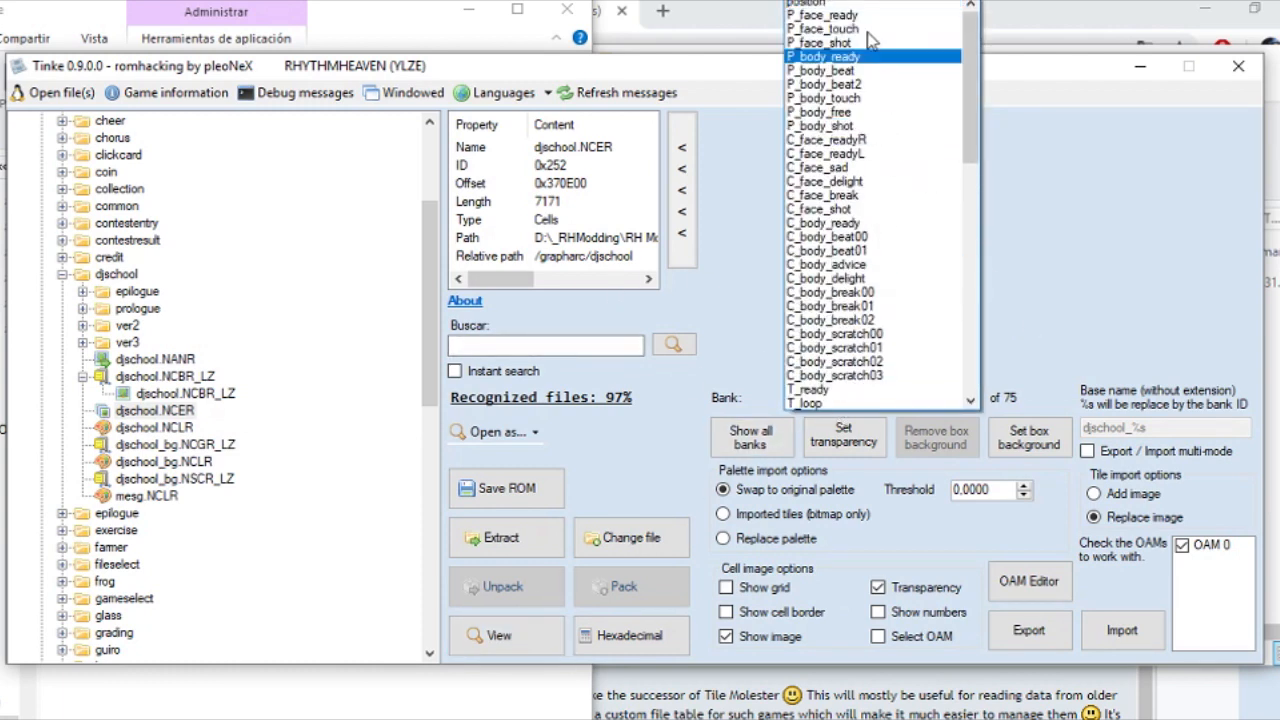
{"action": "left_click", "coordinate": [868, 18]}
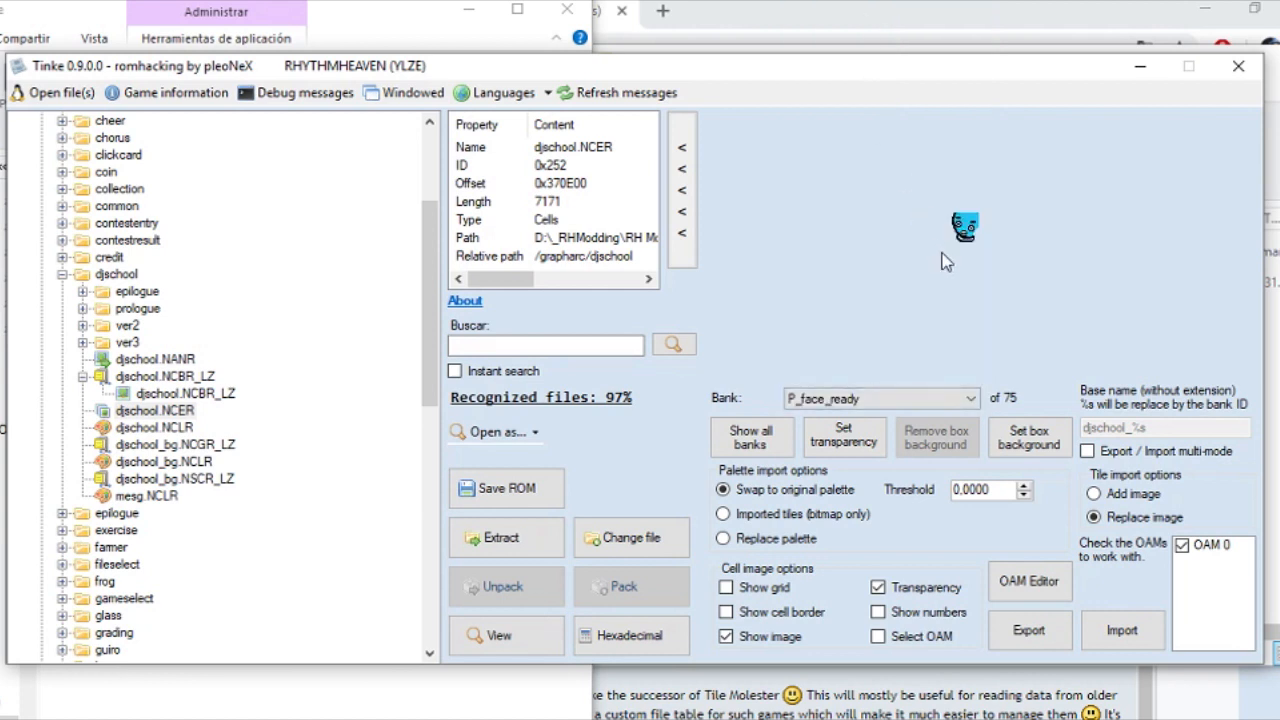
Show the C_body_scratch00 bank of djschool.NCER and browse the neighbouring body and face banks, ending on C_face_shot
{"action": "left_click", "coordinate": [944, 400]}
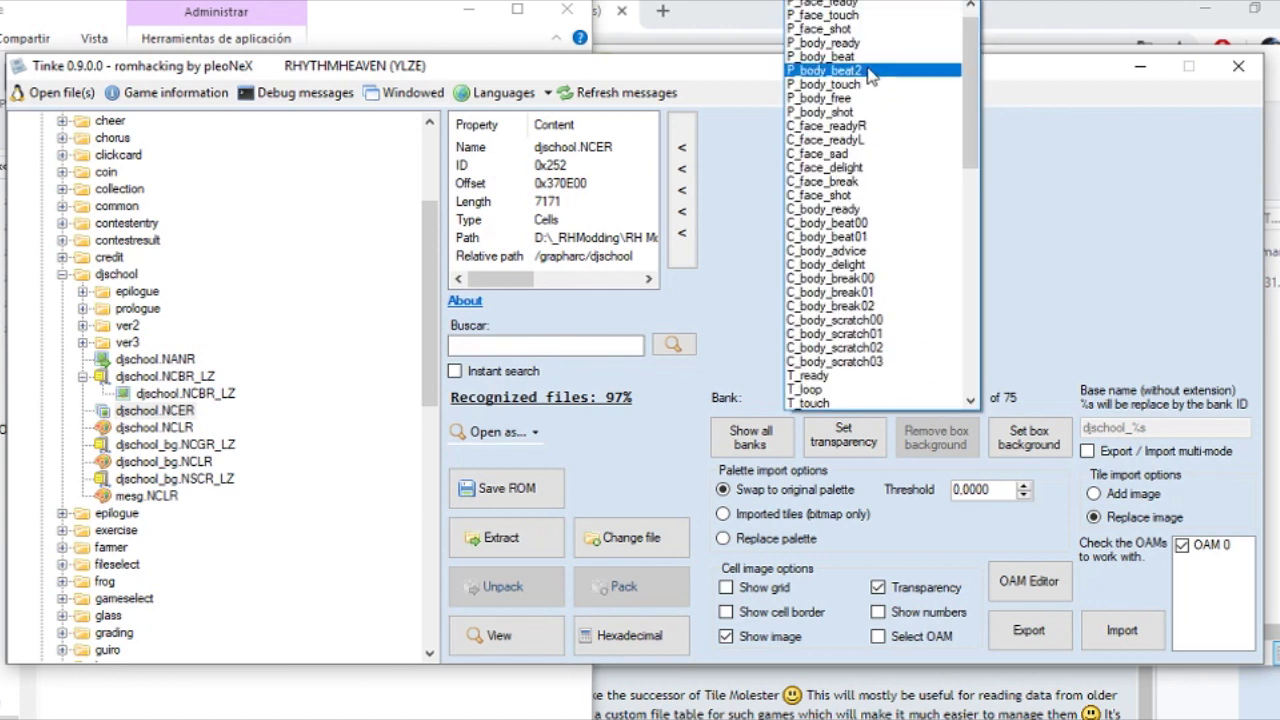
{"action": "left_click_drag", "start_coordinate": [976, 104], "coordinate": [980, 170]}
{"action": "left_click", "coordinate": [930, 181]}
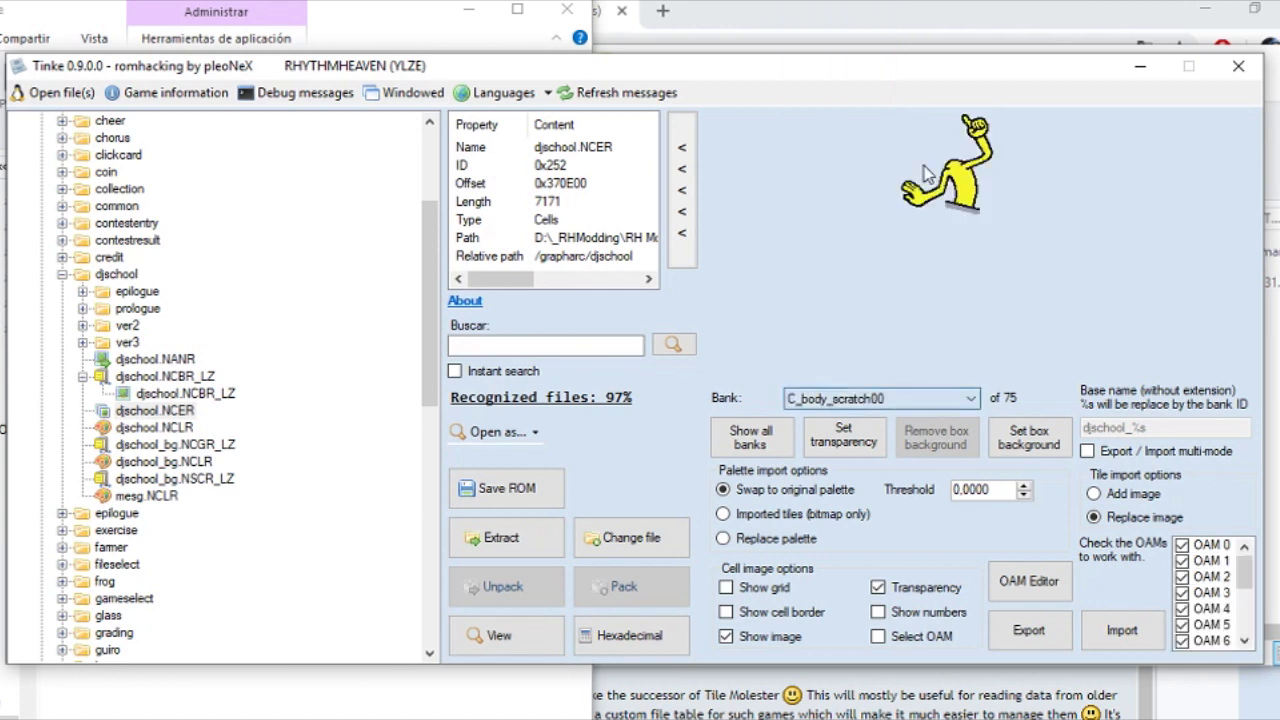
{"action": "scroll", "coordinate": [937, 400], "scroll_direction": "down", "scroll_amount": 6}
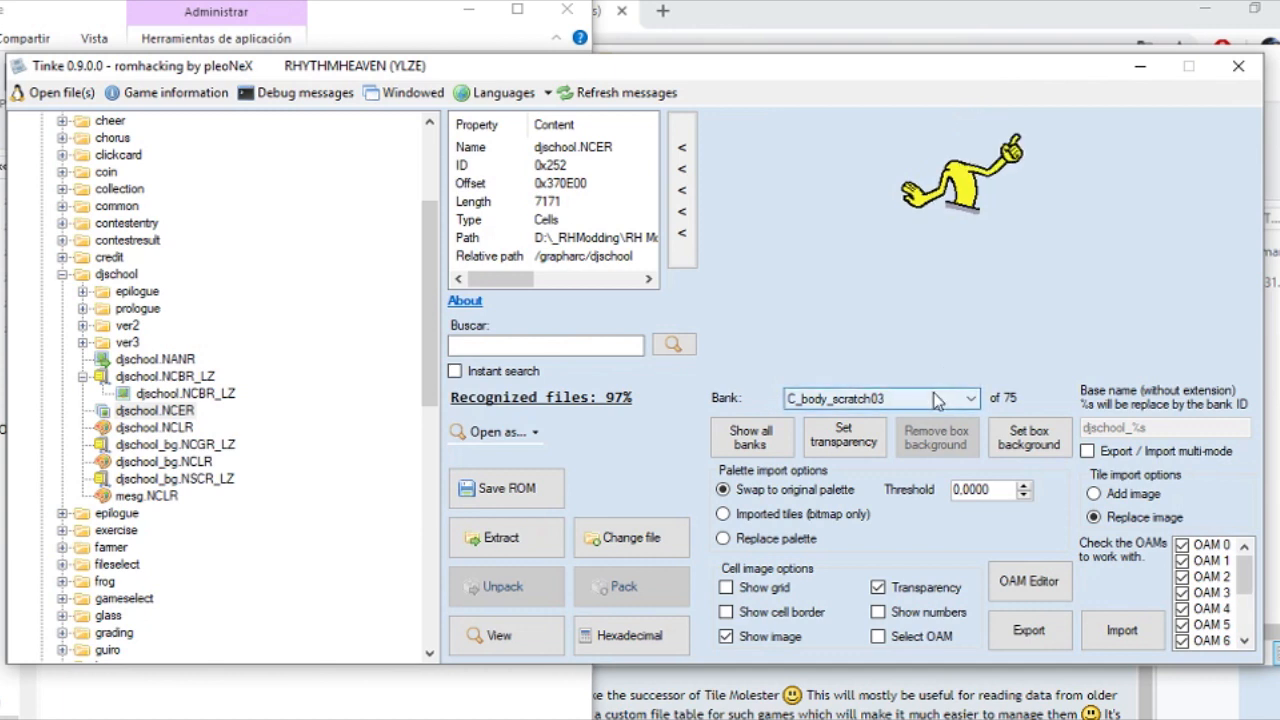
{"action": "scroll", "coordinate": [937, 400], "scroll_direction": "up", "scroll_amount": 3}
{"action": "scroll", "coordinate": [937, 400], "scroll_direction": "up", "scroll_amount": 4}
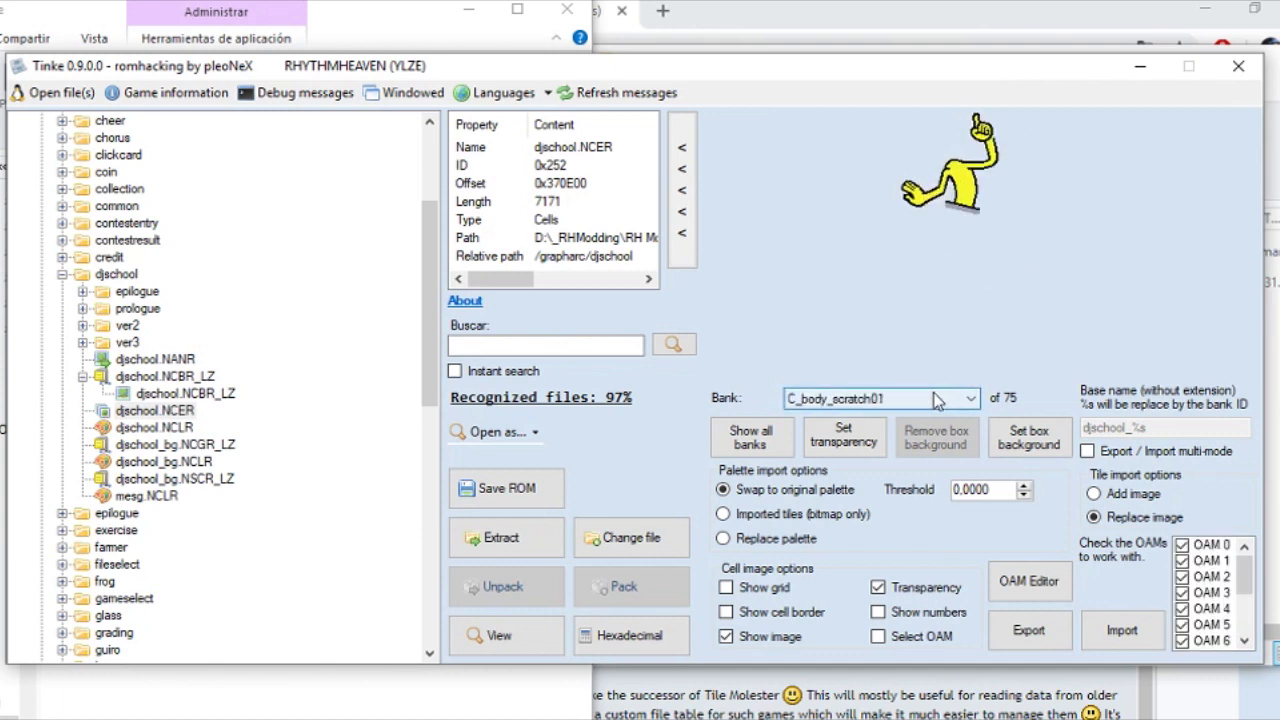
{"action": "scroll", "coordinate": [937, 400], "scroll_direction": "down", "scroll_amount": 4}
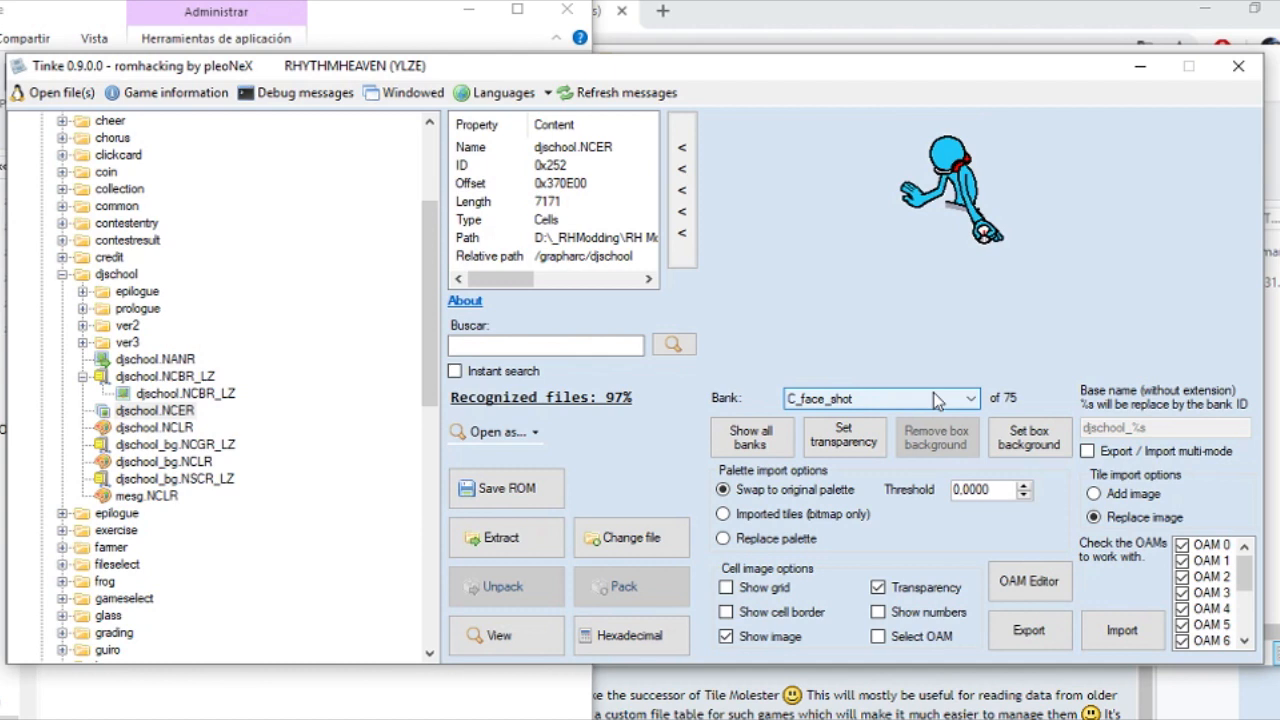
{"action": "scroll", "coordinate": [937, 400], "scroll_direction": "down", "scroll_amount": 2}
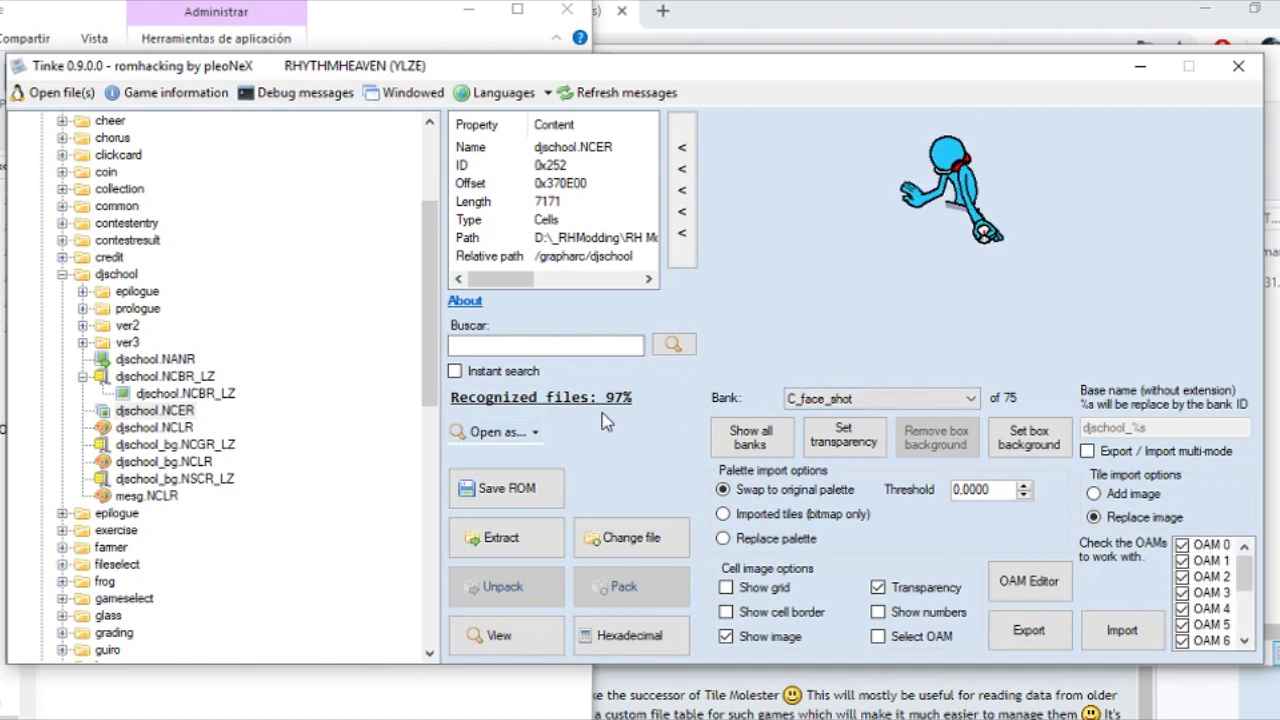
View the djschool.NANR animation file and show its C_face_readyR animation
{"action": "left_click", "coordinate": [185, 364]}
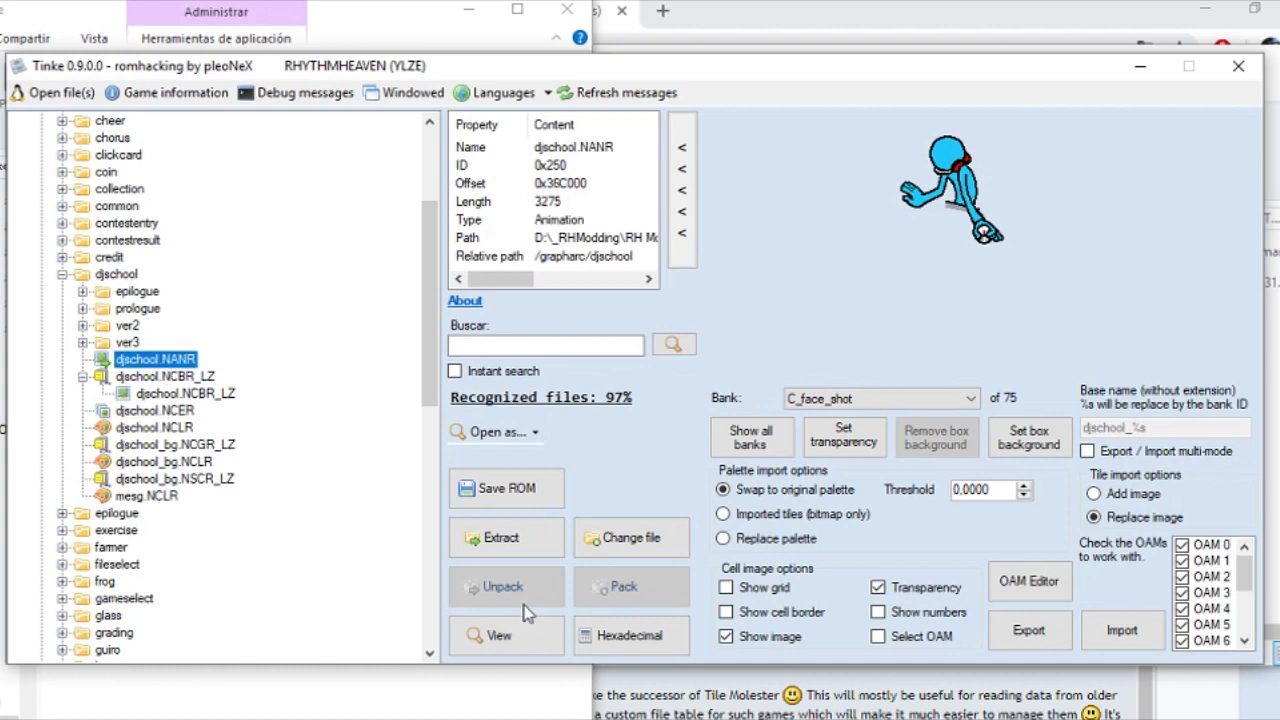
{"action": "left_click", "coordinate": [524, 628]}
{"action": "left_click", "coordinate": [1167, 508]}
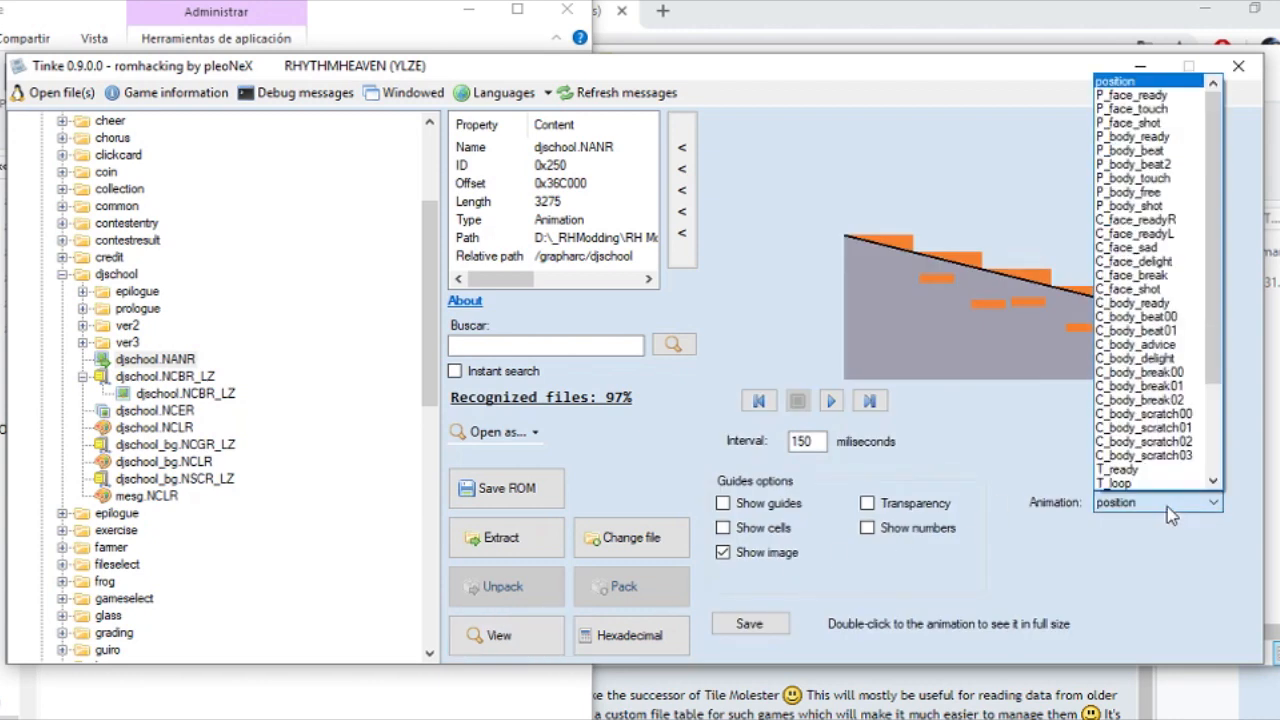
{"action": "left_click", "coordinate": [1168, 223]}
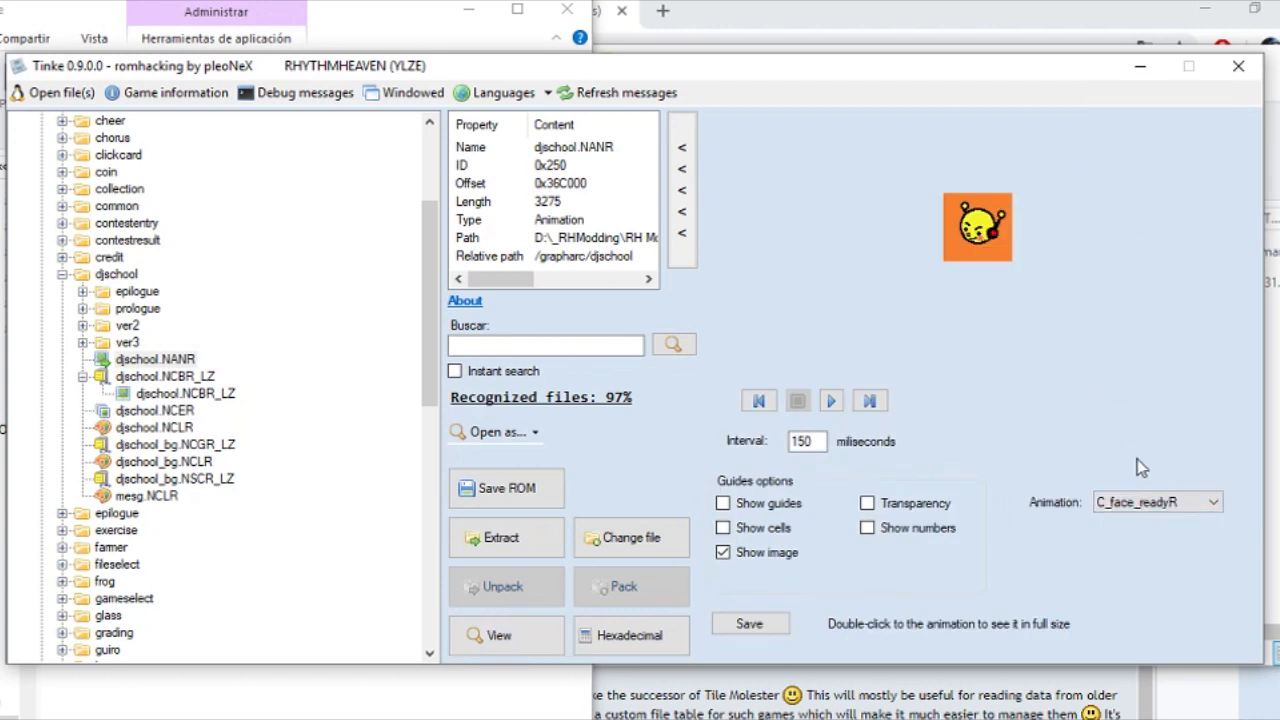
Choose the C_body_break00 animation, enable transparency, and play it before stopping playback
{"action": "left_click", "coordinate": [1164, 504]}
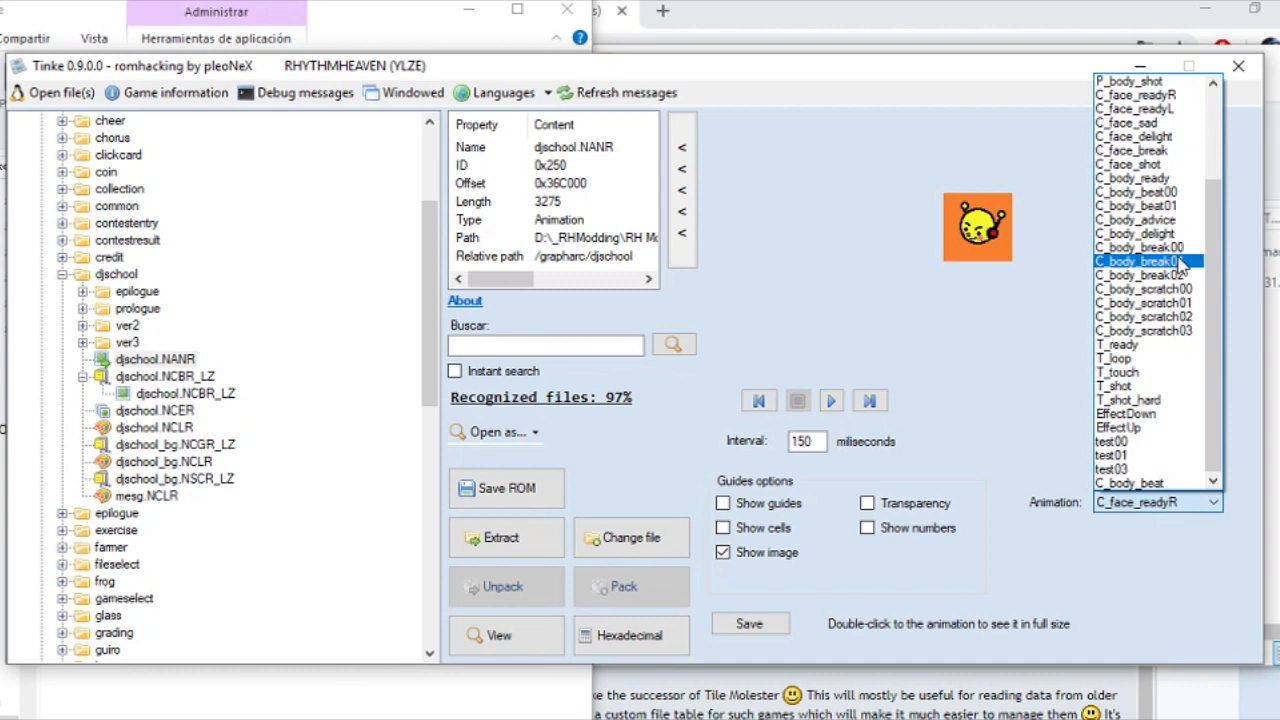
{"action": "left_click", "coordinate": [1183, 248]}
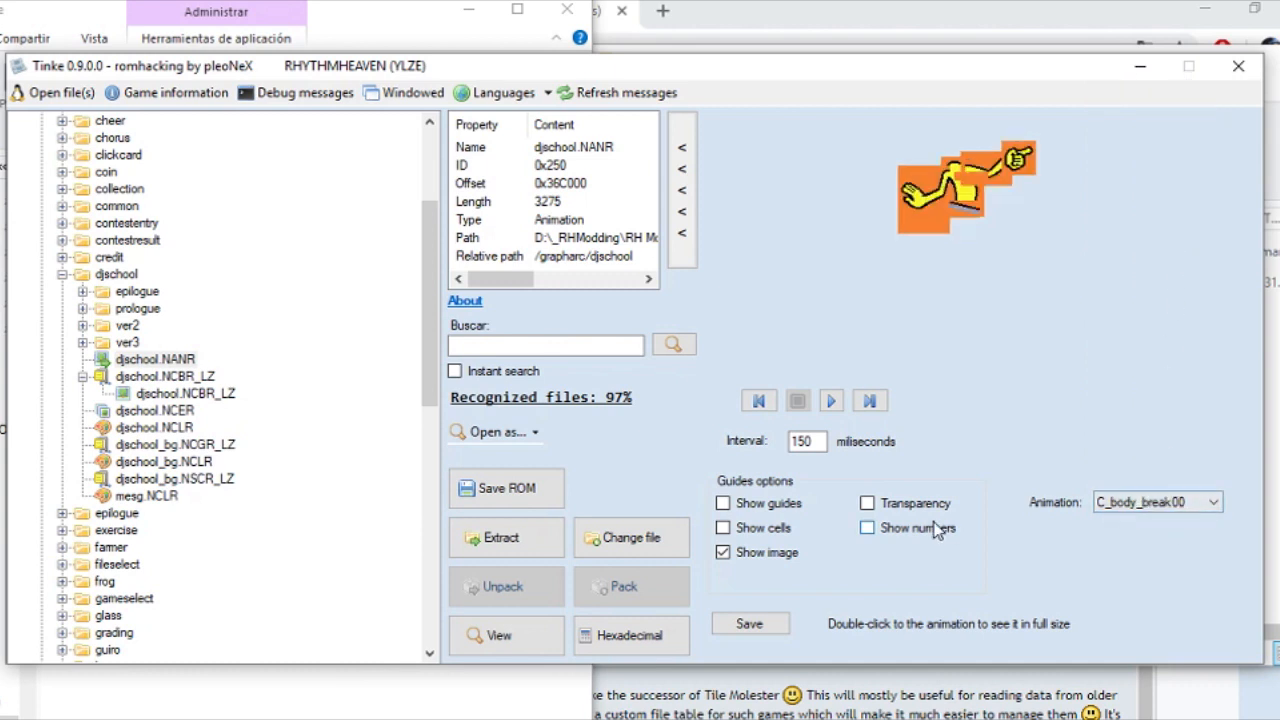
{"action": "left_click", "coordinate": [867, 504]}
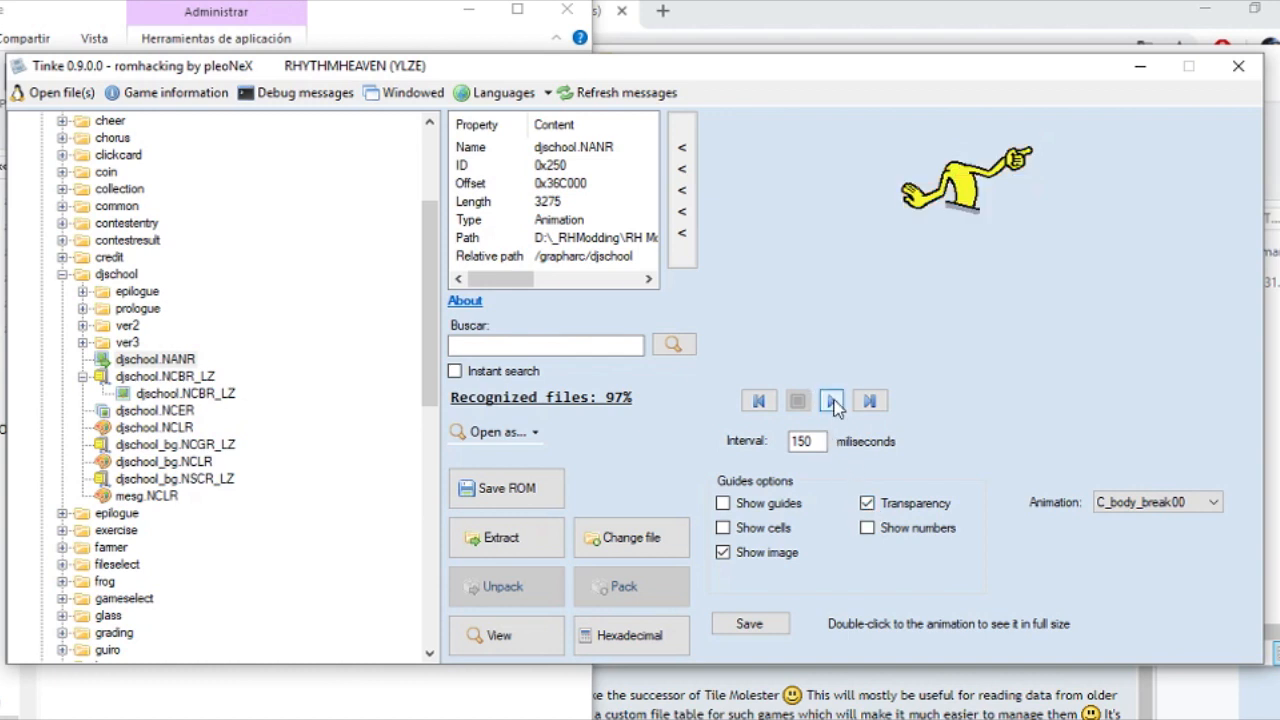
{"action": "left_click", "coordinate": [832, 401]}
{"action": "left_click", "coordinate": [800, 401]}
Go back over the djschool palette and tile files, and view the C_face_readyL bank in djschool.NCER
{"action": "left_click", "coordinate": [176, 427]}
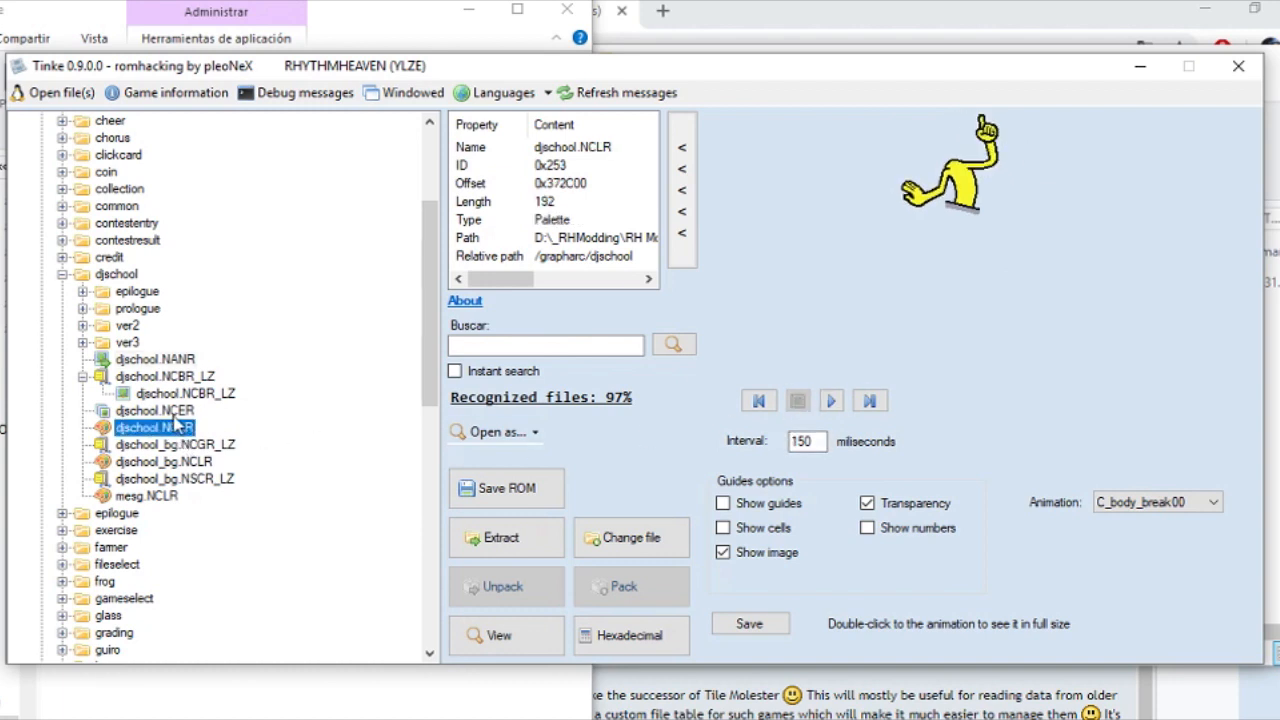
{"action": "left_click", "coordinate": [148, 376]}
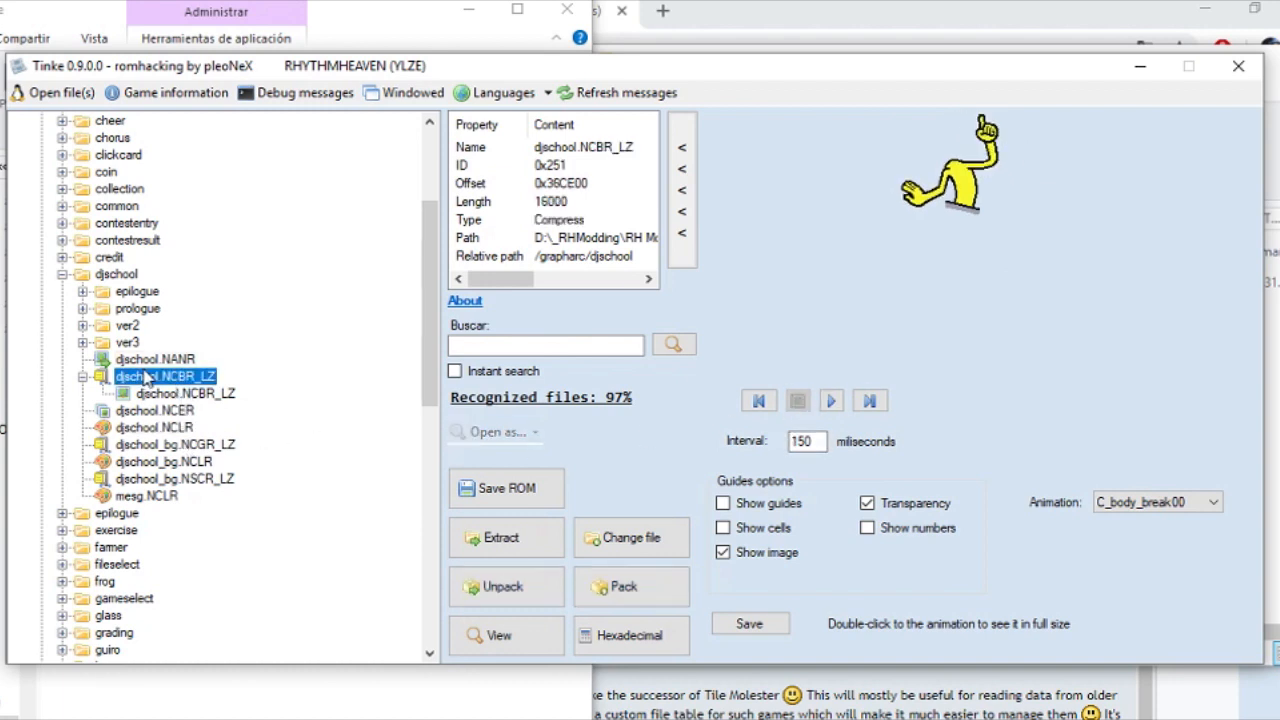
{"action": "left_click", "coordinate": [180, 394]}
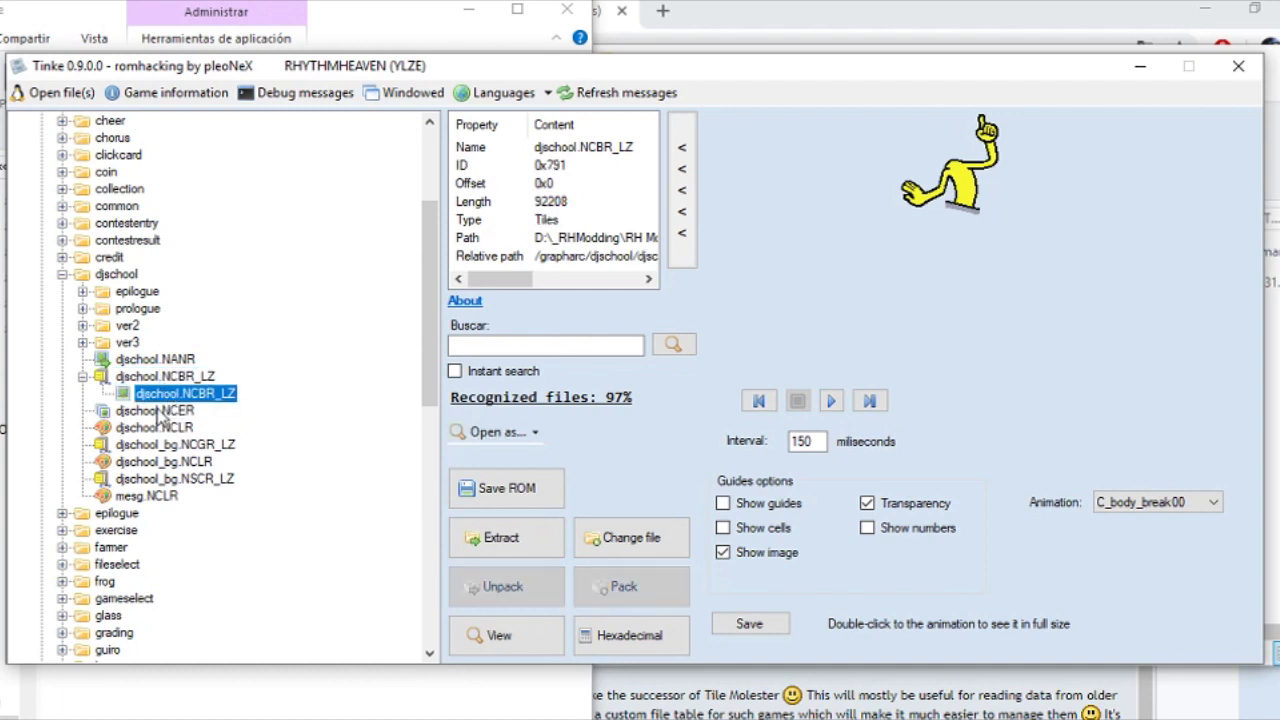
{"action": "left_click", "coordinate": [158, 411]}
{"action": "left_click", "coordinate": [520, 633]}
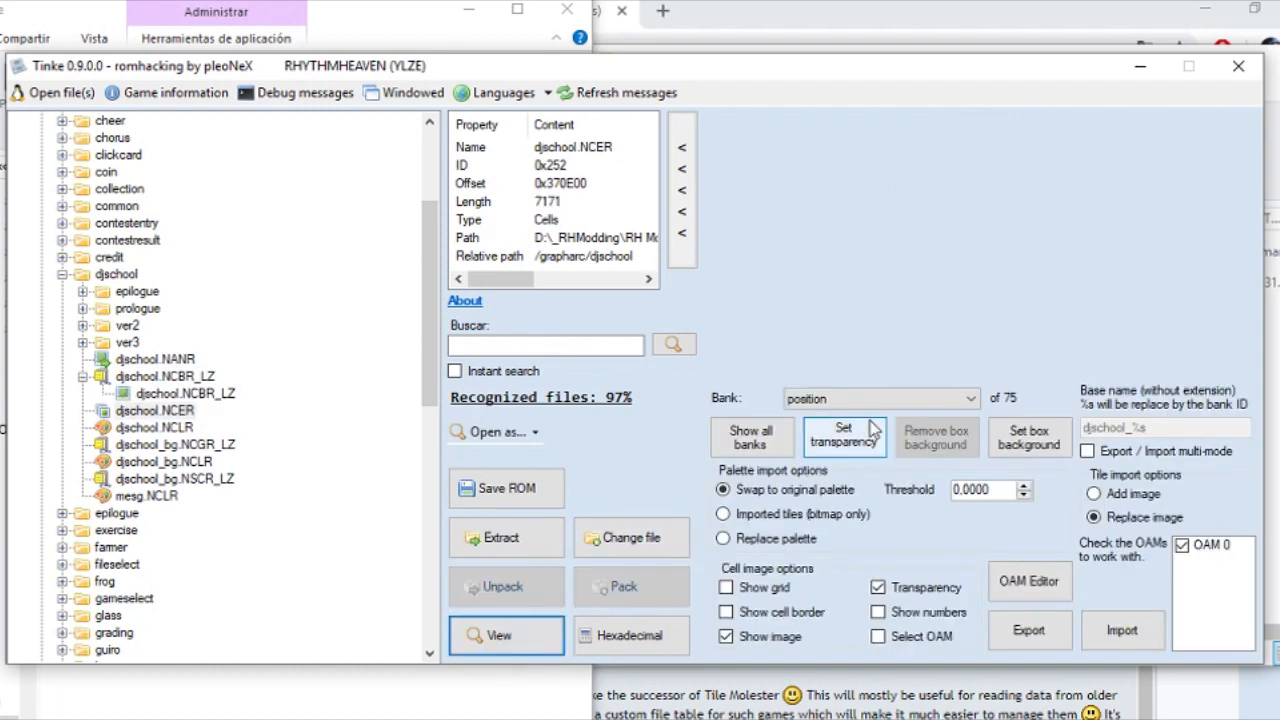
{"action": "left_click", "coordinate": [908, 400]}
{"action": "left_click", "coordinate": [900, 154]}
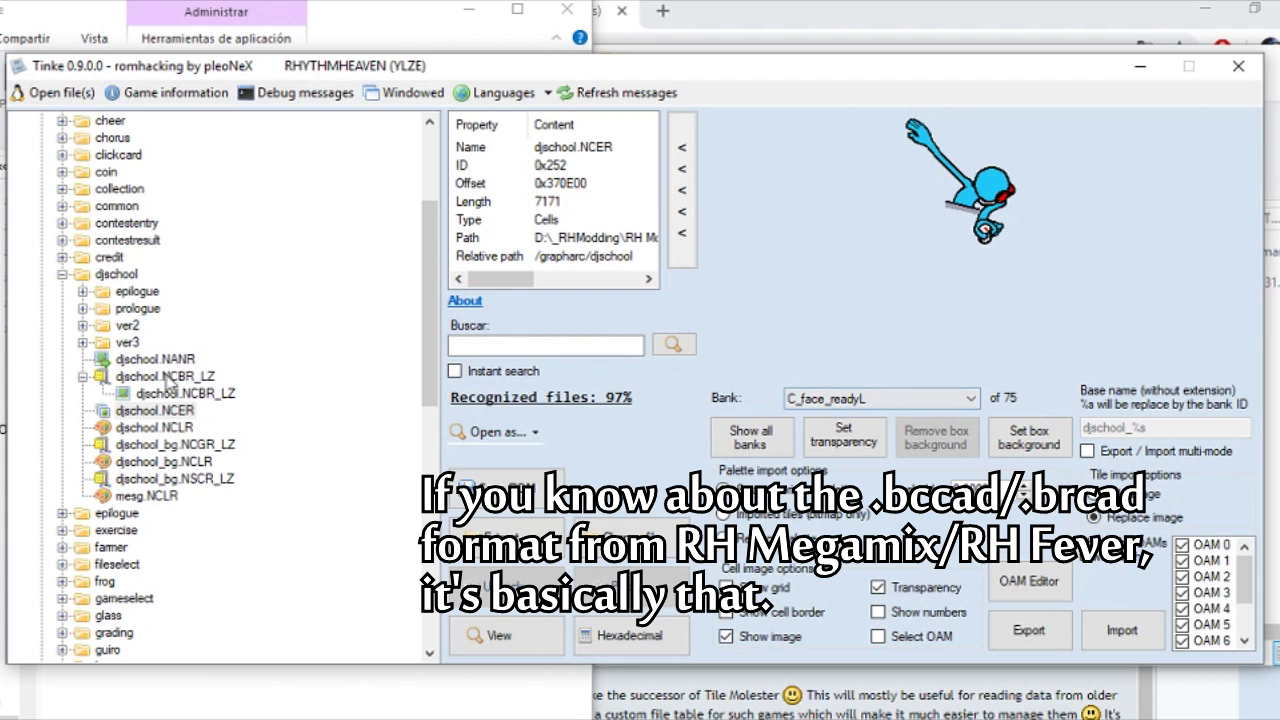
View the djschool.NANR animation file again, followed by the djschool.NCLR palette
{"action": "left_click", "coordinate": [155, 358]}
{"action": "left_click", "coordinate": [525, 636]}
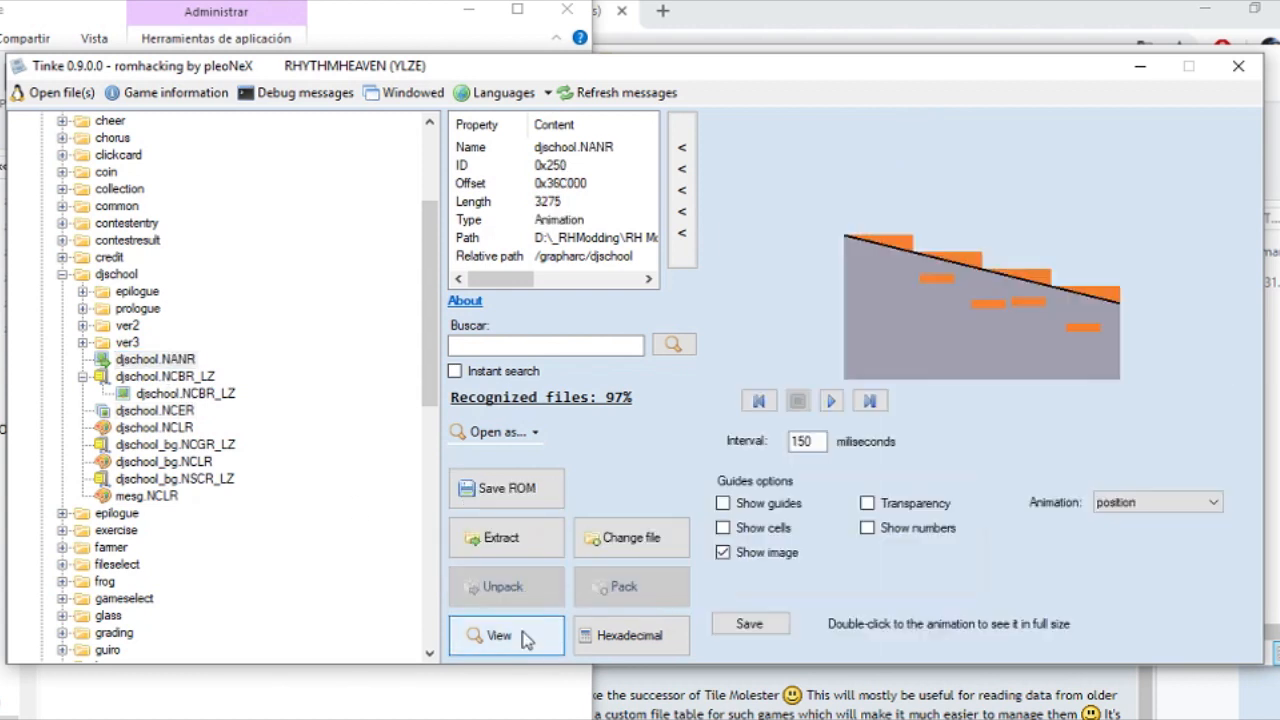
{"action": "left_click", "coordinate": [166, 430]}
{"action": "left_click", "coordinate": [512, 632]}
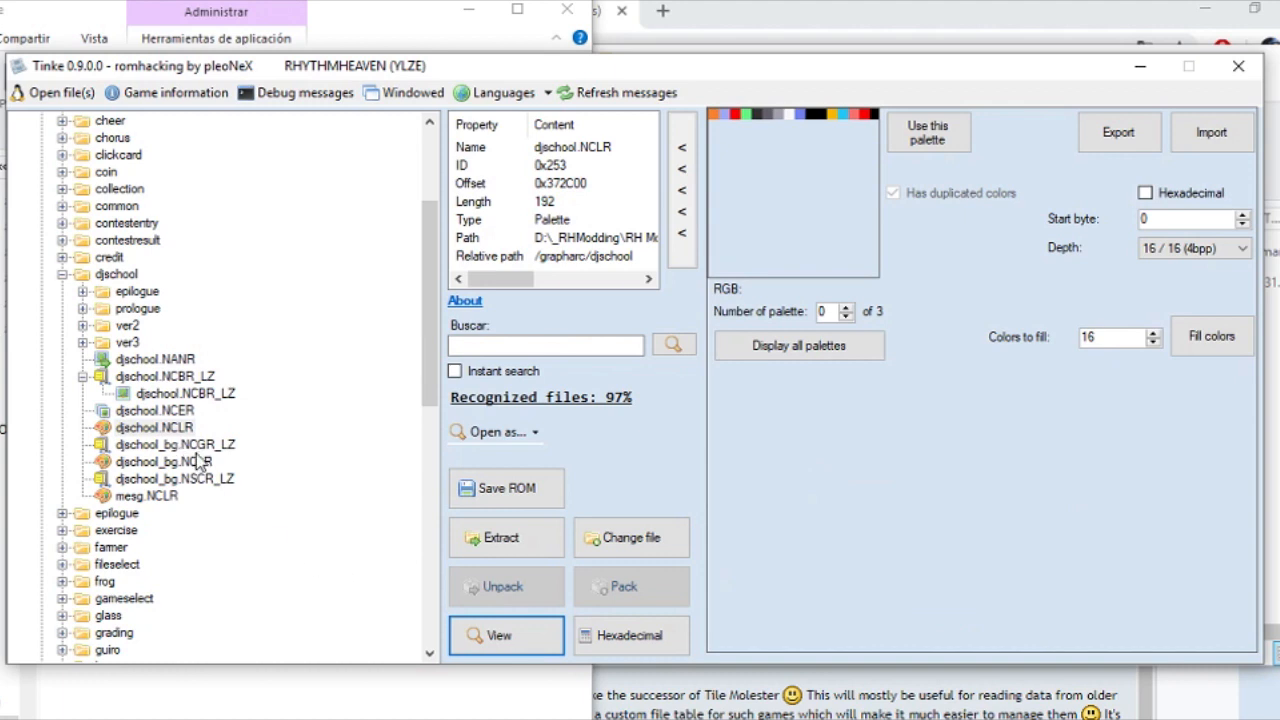
Go over the djschool_bg.NCGR_LZ and djschool_bg.NCLR background files and the djschool.NCER cell file
{"action": "left_click", "coordinate": [190, 446]}
{"action": "left_click", "coordinate": [175, 462]}
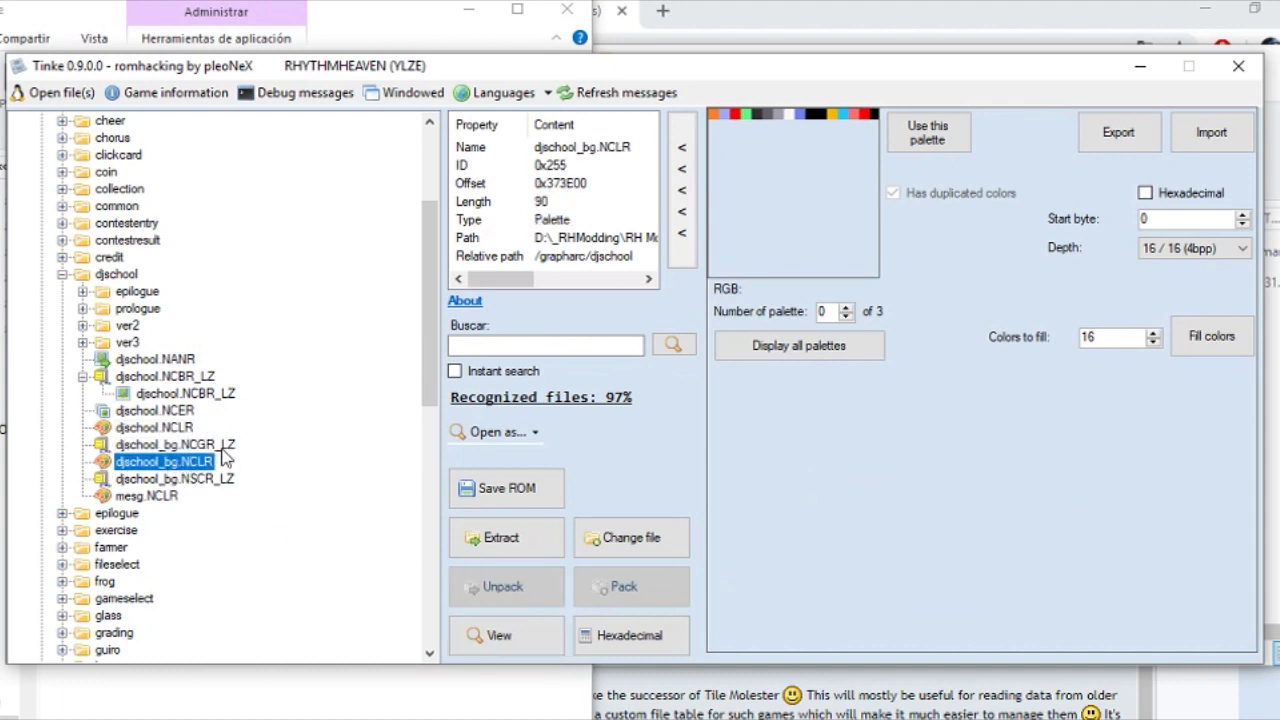
{"action": "left_click", "coordinate": [189, 446]}
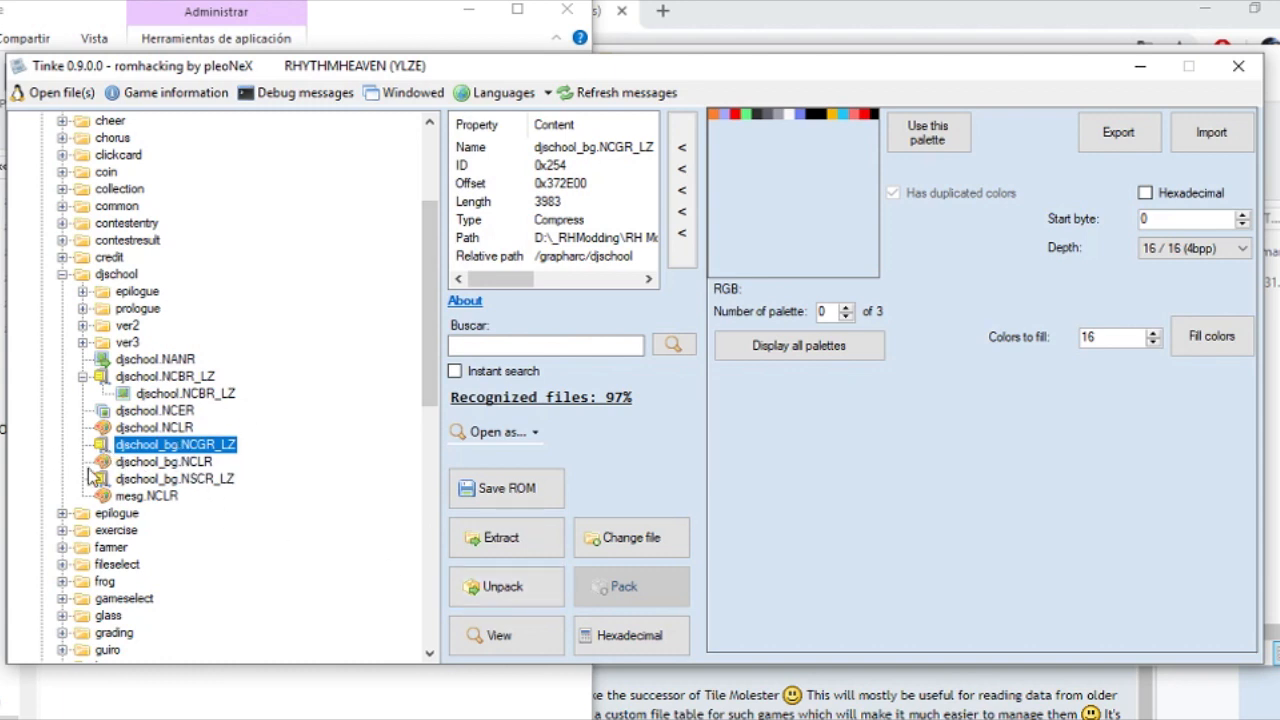
{"action": "left_click", "coordinate": [155, 411]}
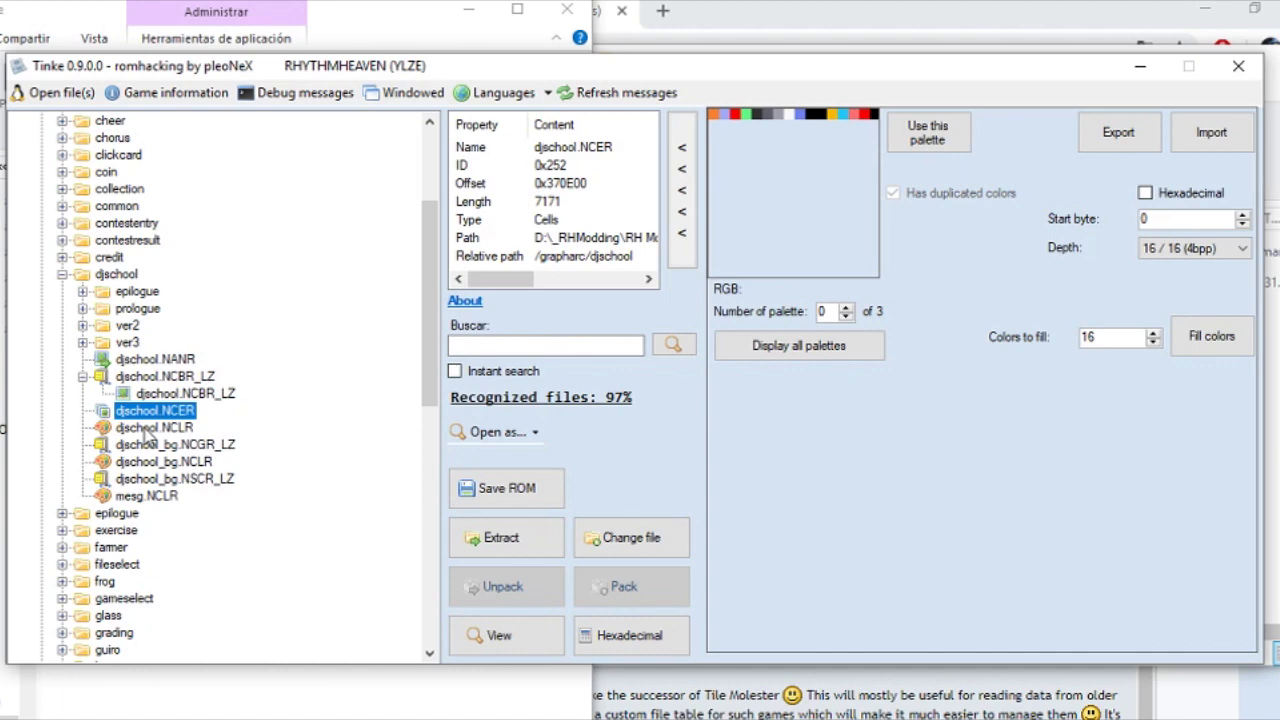
Extract the djschool.NCLR palette to the DS SPRITE TUTORIAL folder as djschoolOG.NCLR and check the file there
{"action": "left_click", "coordinate": [166, 428]}
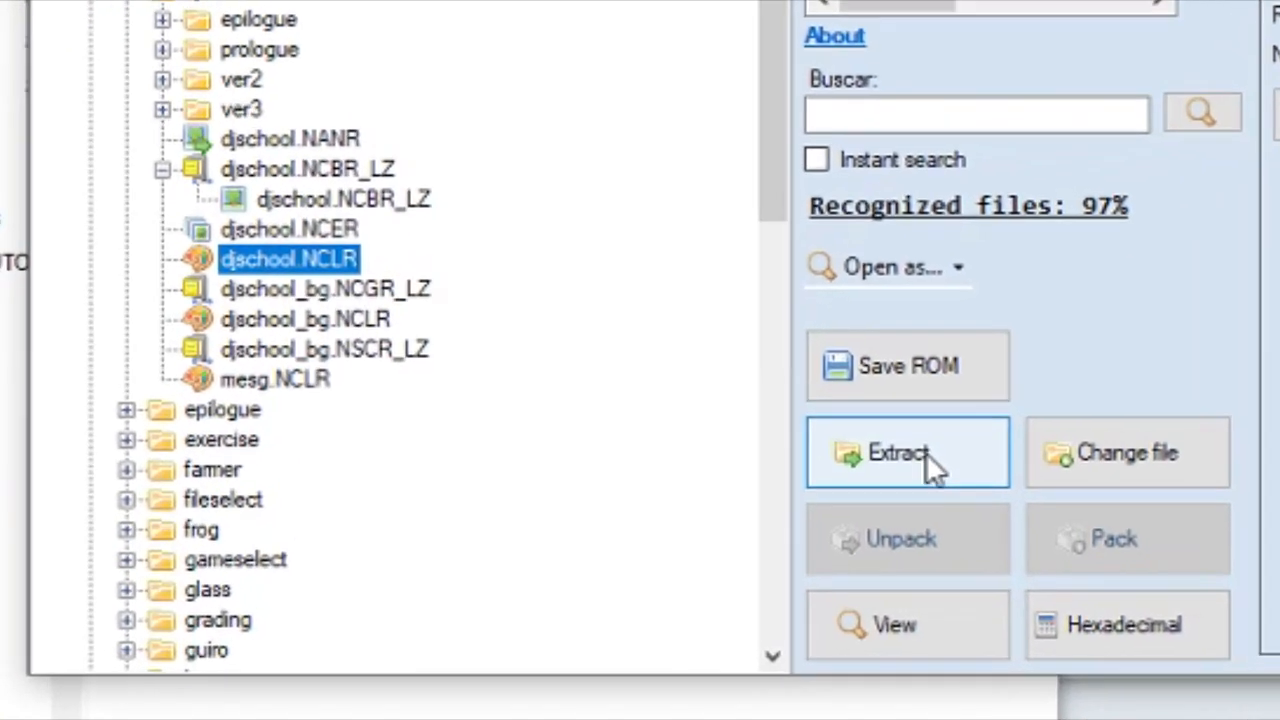
{"action": "left_click", "coordinate": [510, 542]}
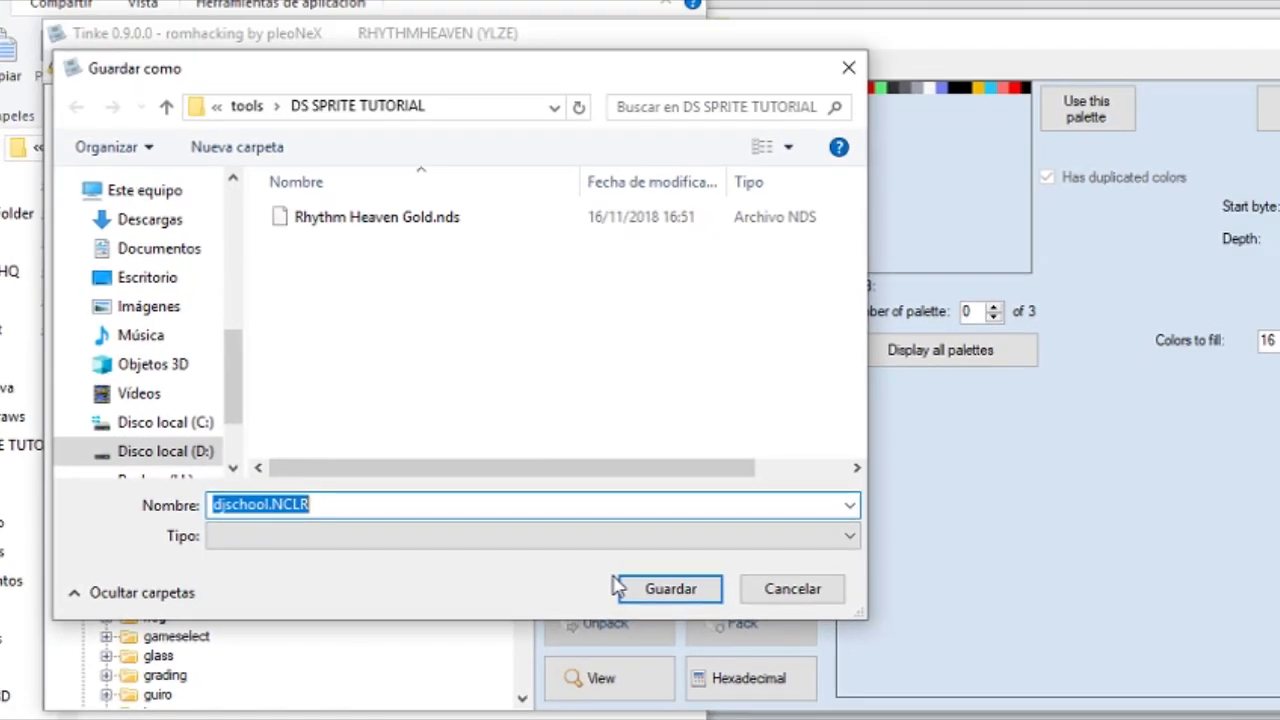
{"action": "left_click", "coordinate": [268, 503]}
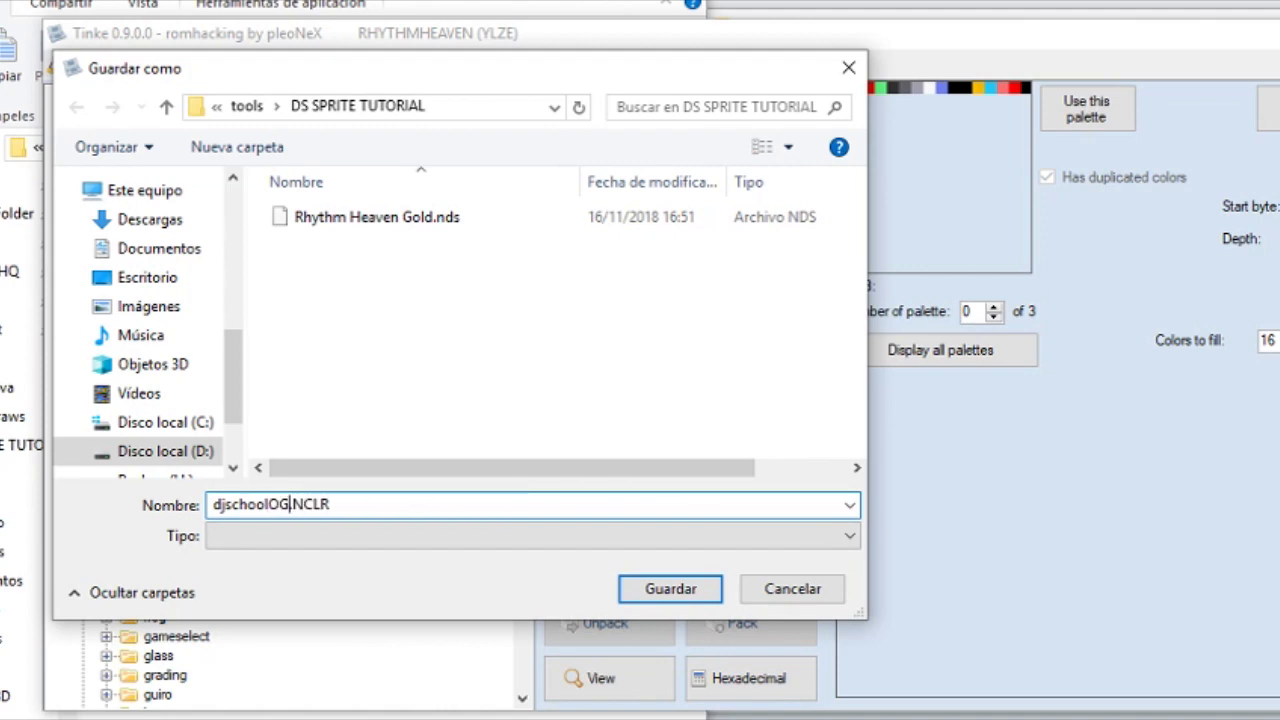
{"action": "left_click", "coordinate": [678, 590]}
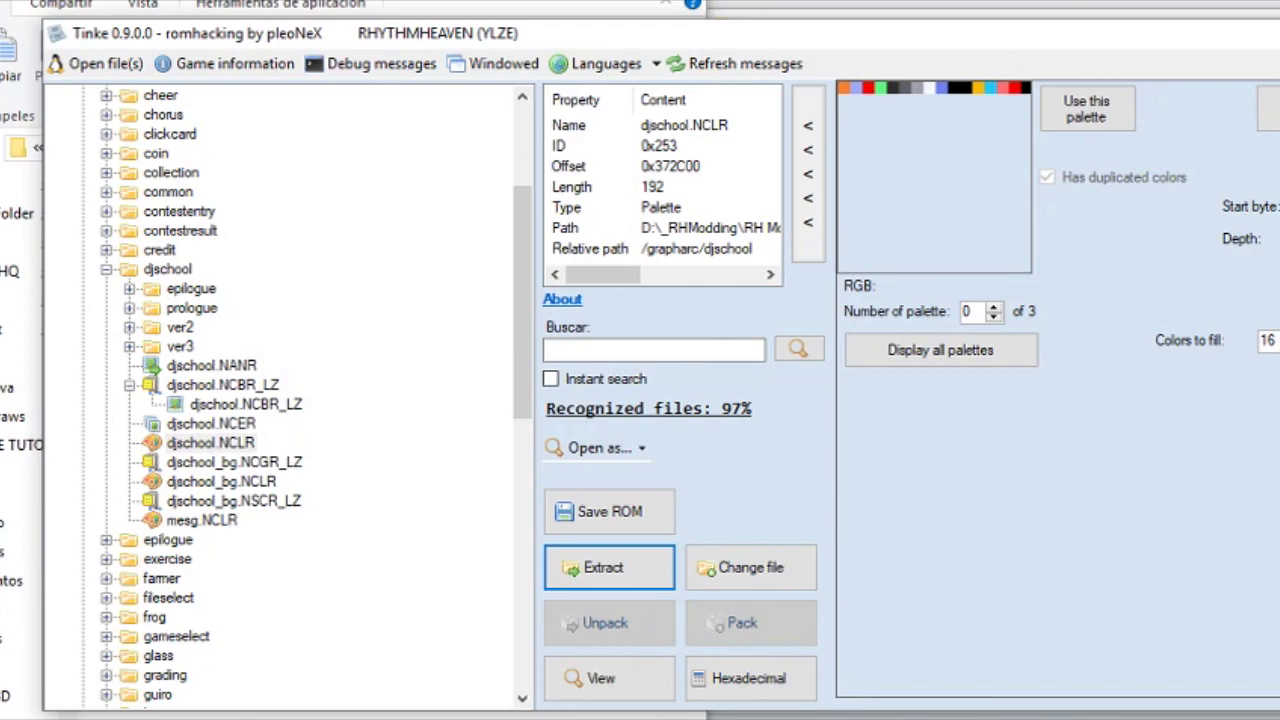
{"action": "key", "text": "alt+Tab"}
{"action": "left_click", "coordinate": [669, 355]}
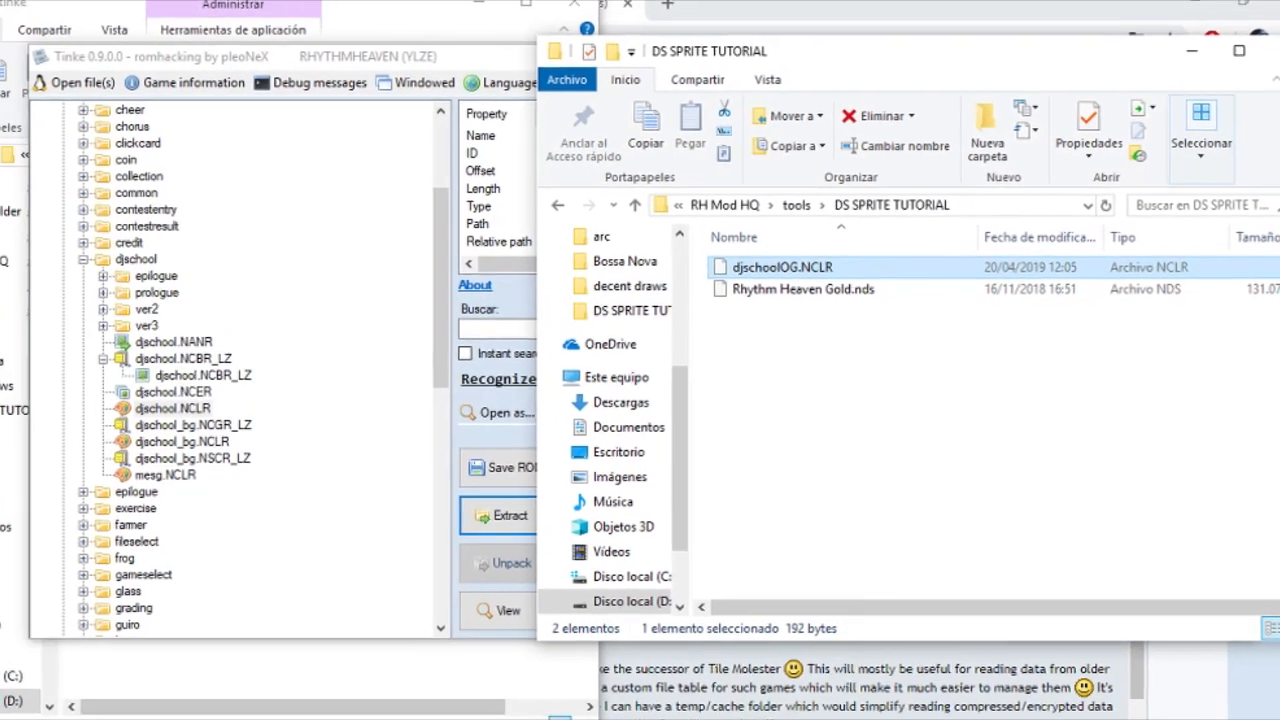
Launch consoleTool3 from the consoleTool_v30 folder inside palette tool and move its window clear for use
{"action": "mouse_move", "coordinate": [254, 702]}
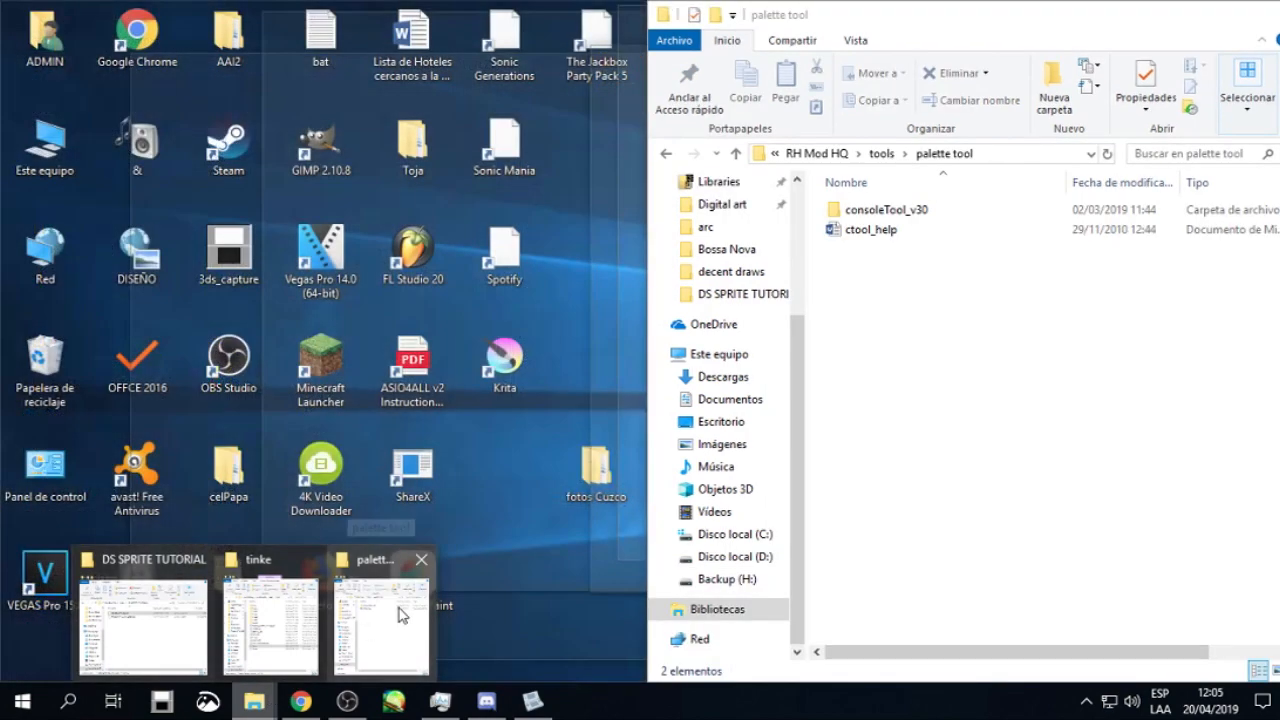
{"action": "left_click", "coordinate": [382, 619]}
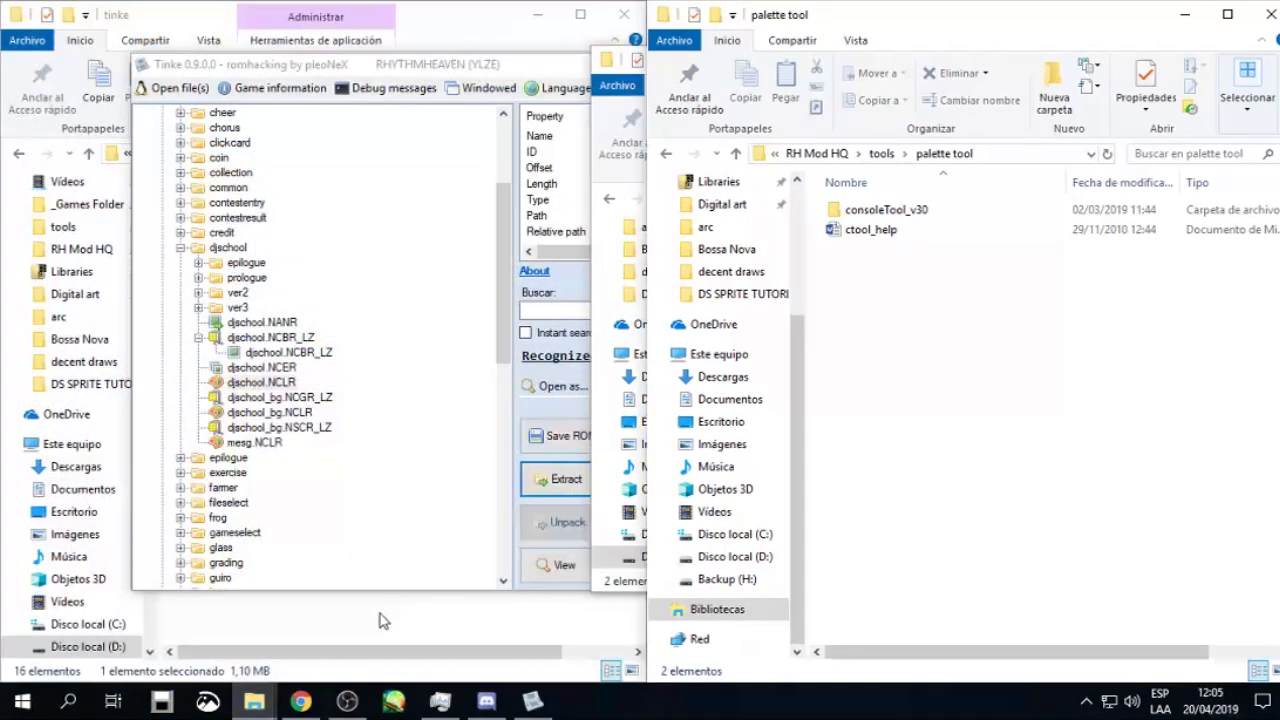
{"action": "double_click", "coordinate": [1017, 211]}
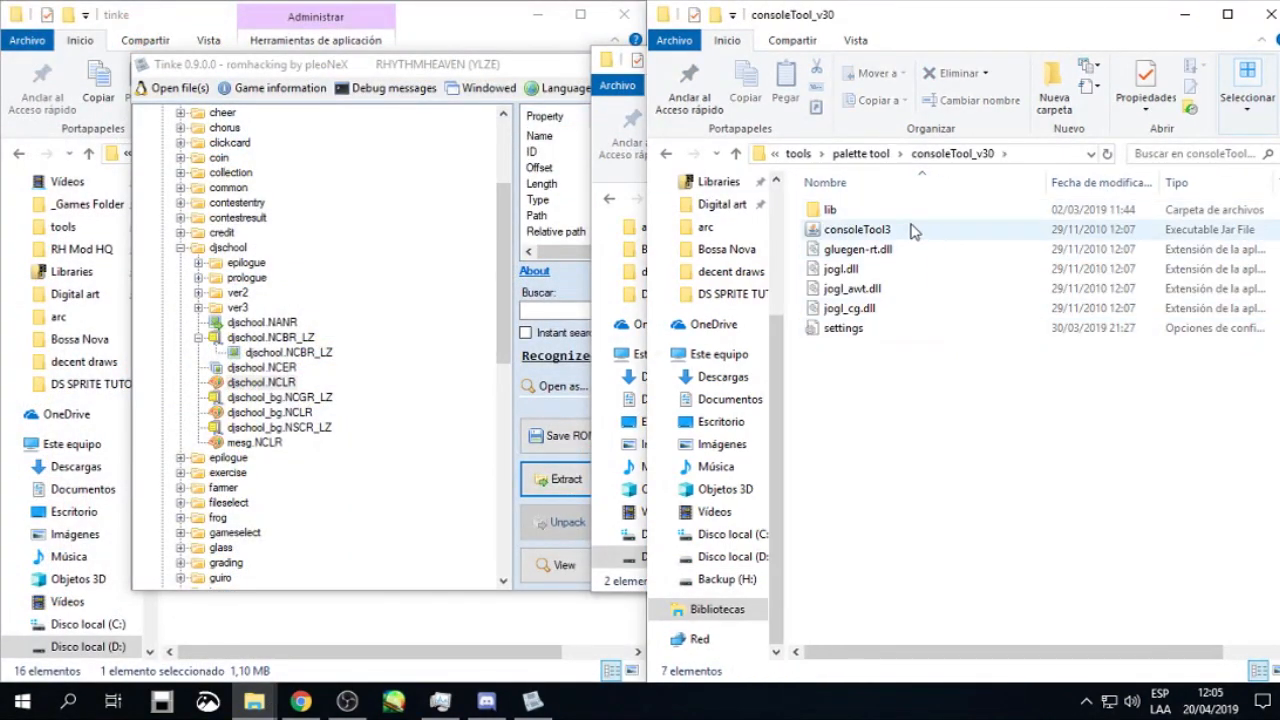
{"action": "left_click", "coordinate": [914, 229]}
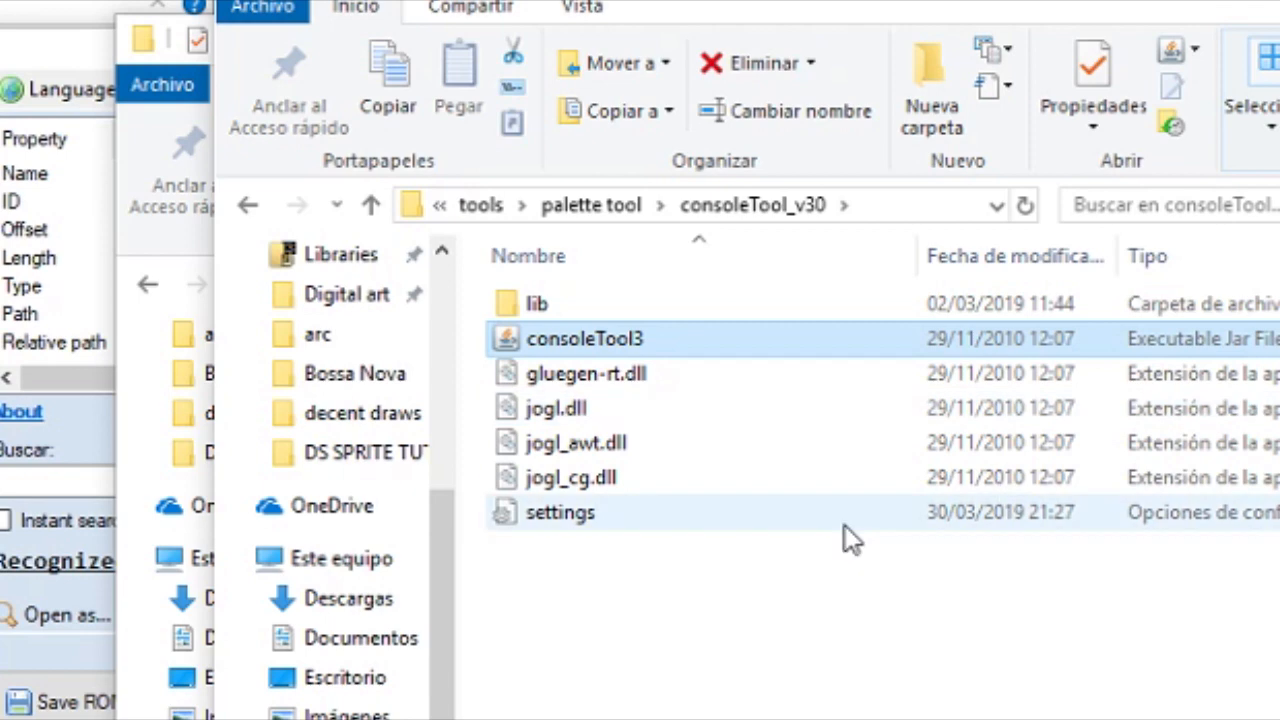
{"action": "double_click", "coordinate": [606, 338]}
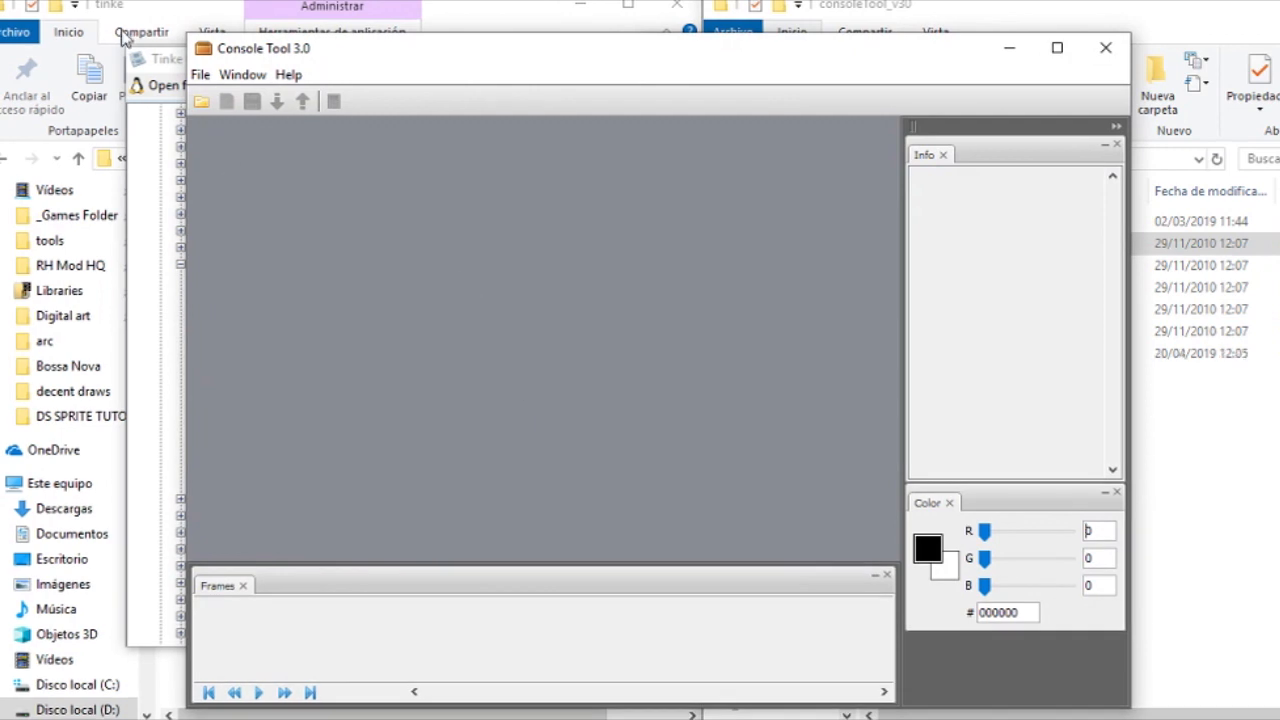
{"action": "left_click_drag", "start_coordinate": [287, 52], "coordinate": [208, 19]}
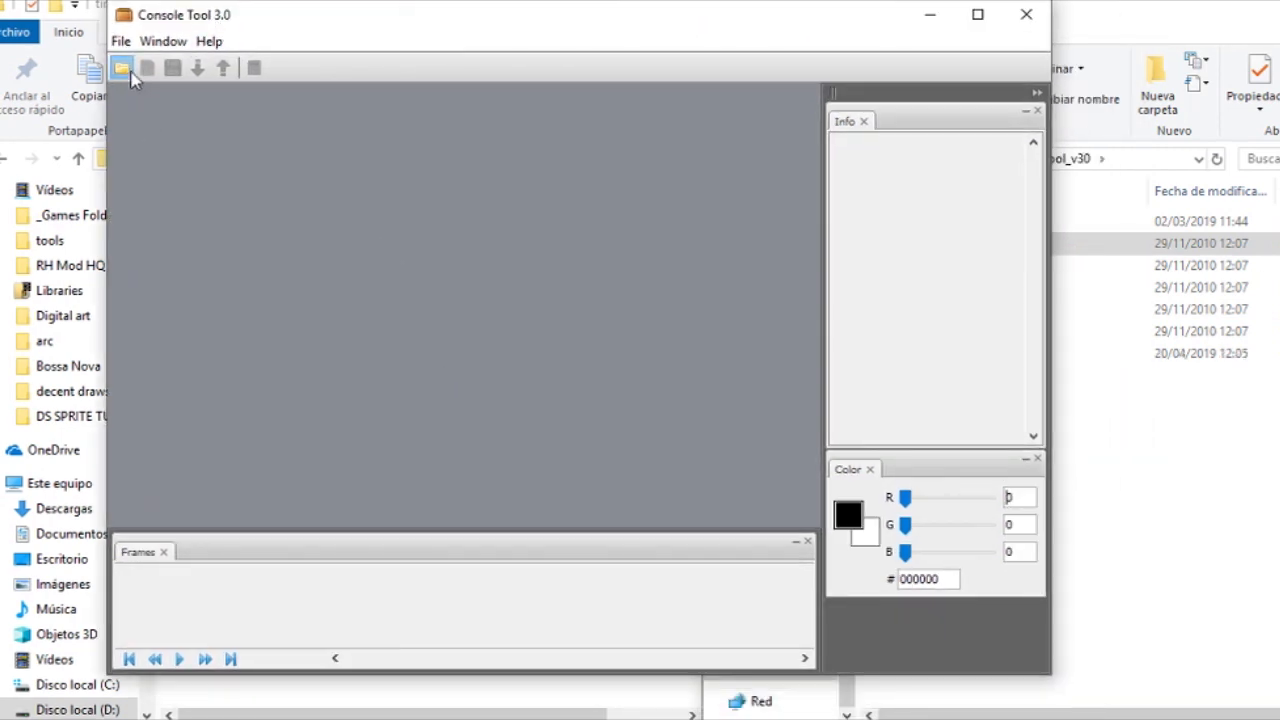
Open djschoolOG.NCLR from the DS SPRITE TUTORIAL folder in Console Tool
{"action": "key", "text": "ctrl+o"}
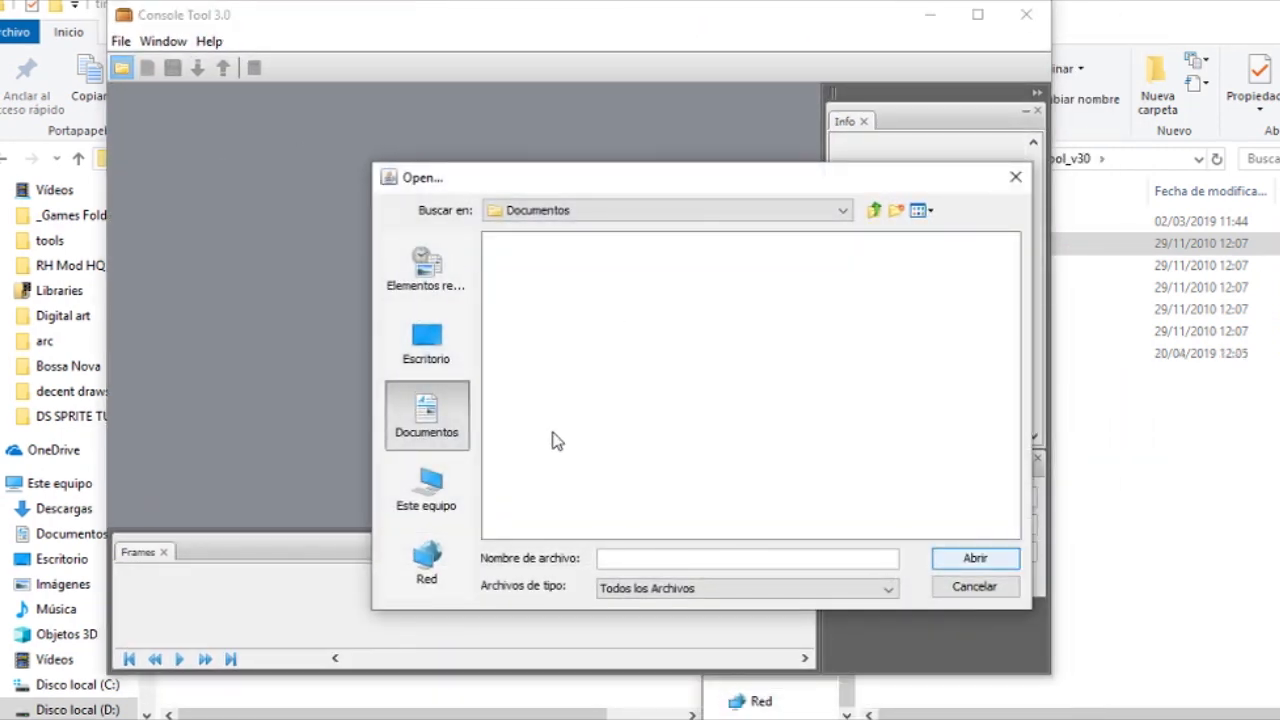
{"action": "left_click", "coordinate": [440, 285]}
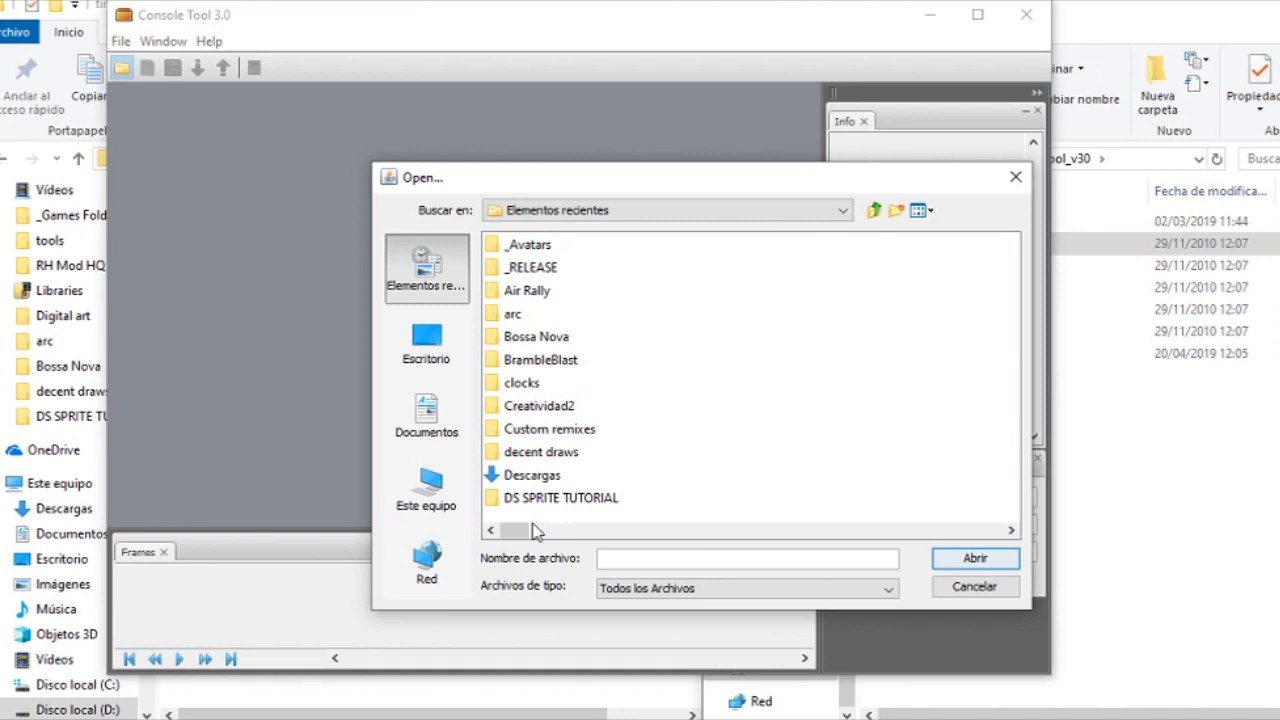
{"action": "left_click", "coordinate": [556, 505]}
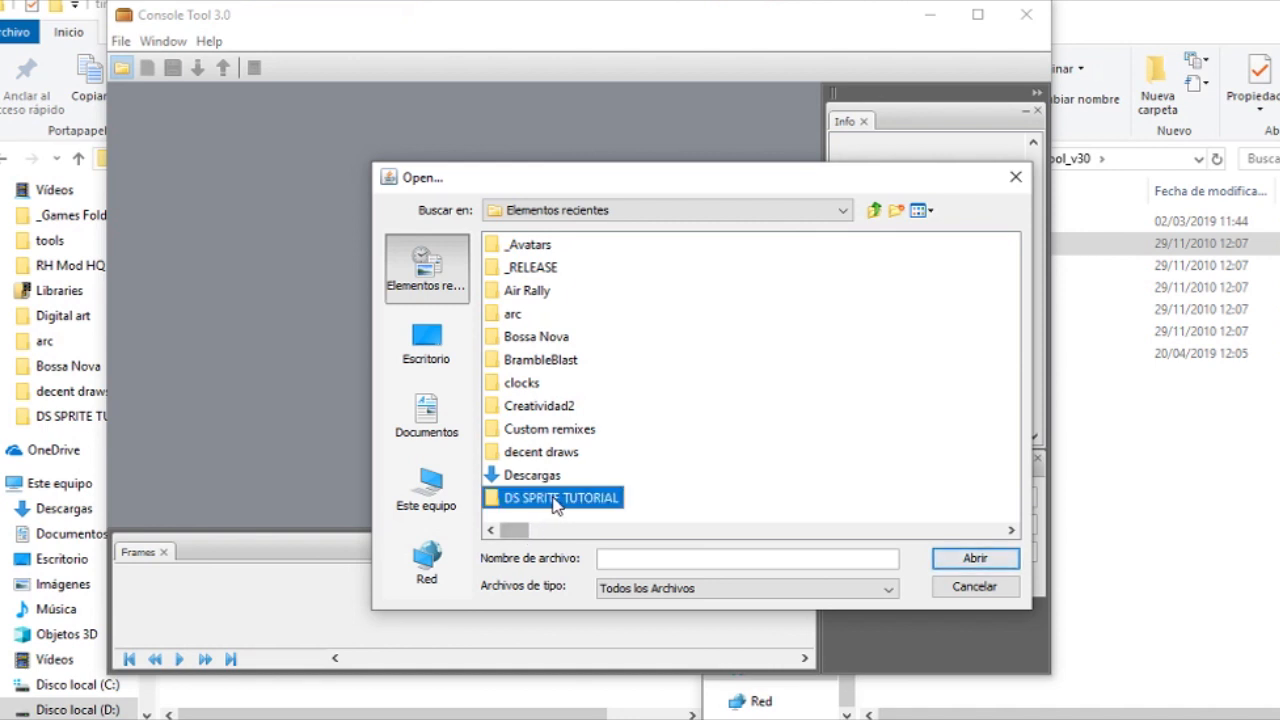
{"action": "double_click", "coordinate": [497, 498]}
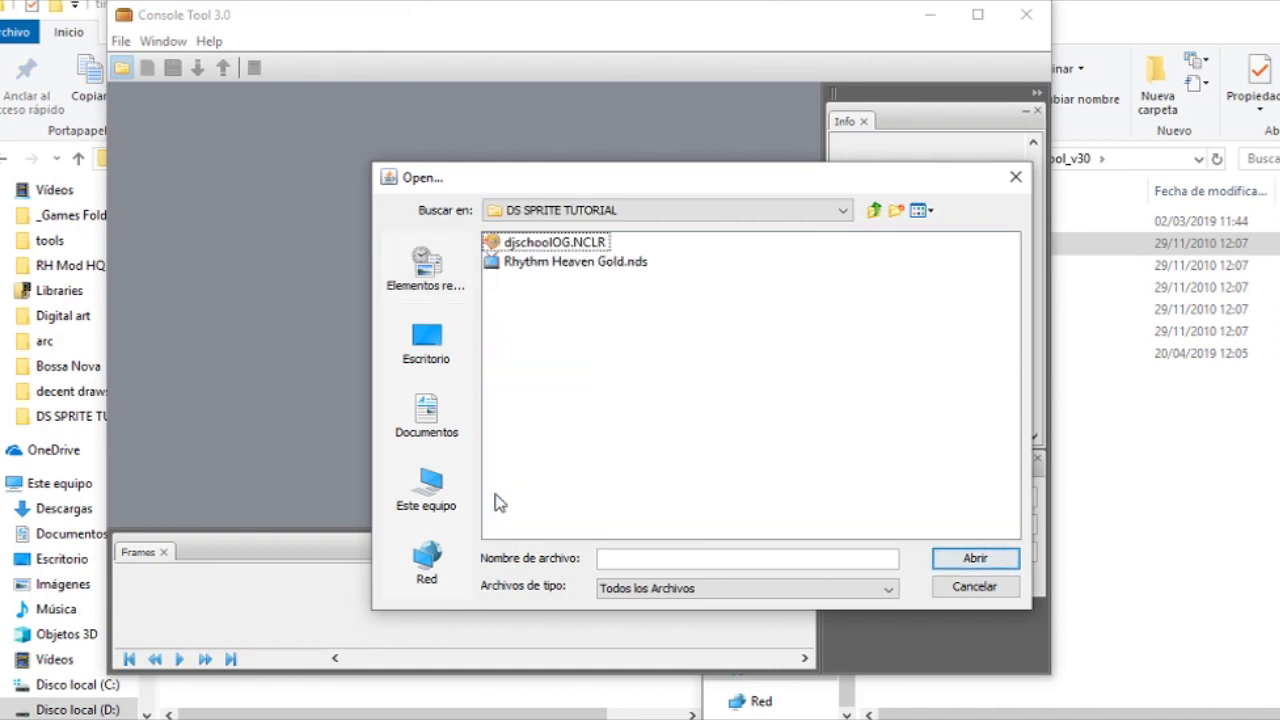
{"action": "left_click", "coordinate": [578, 246]}
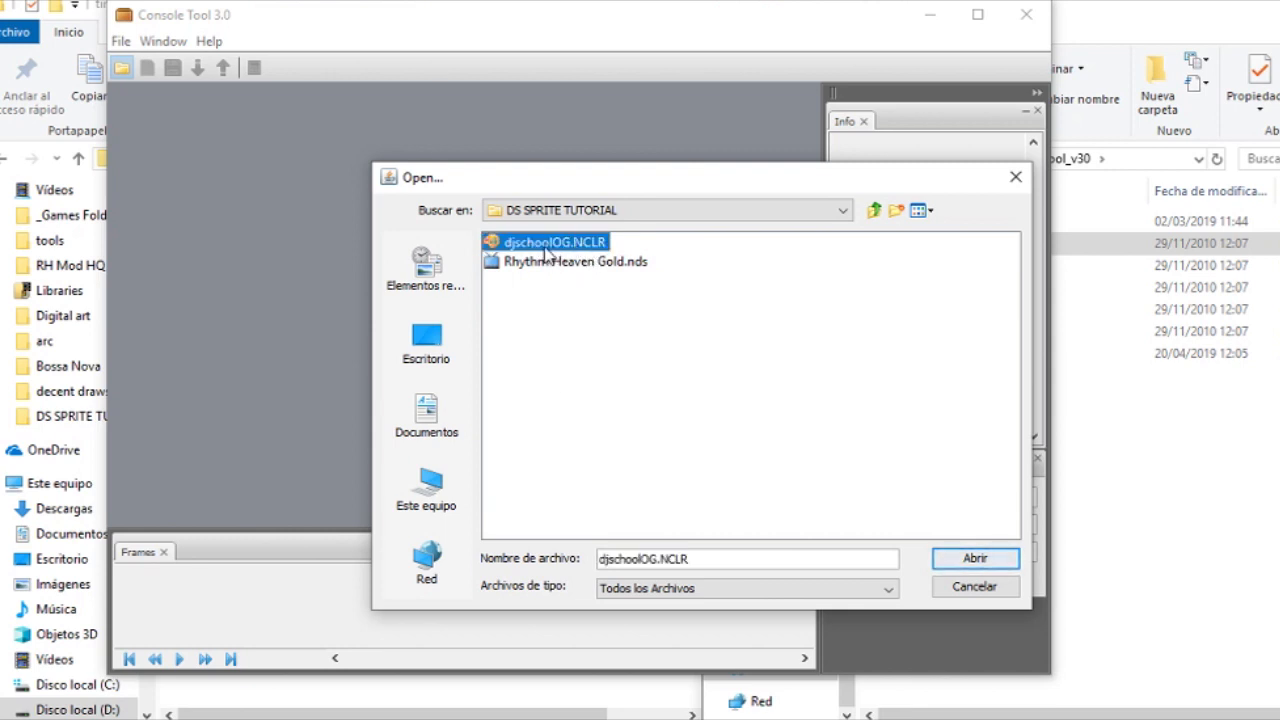
{"action": "left_click", "coordinate": [975, 559]}
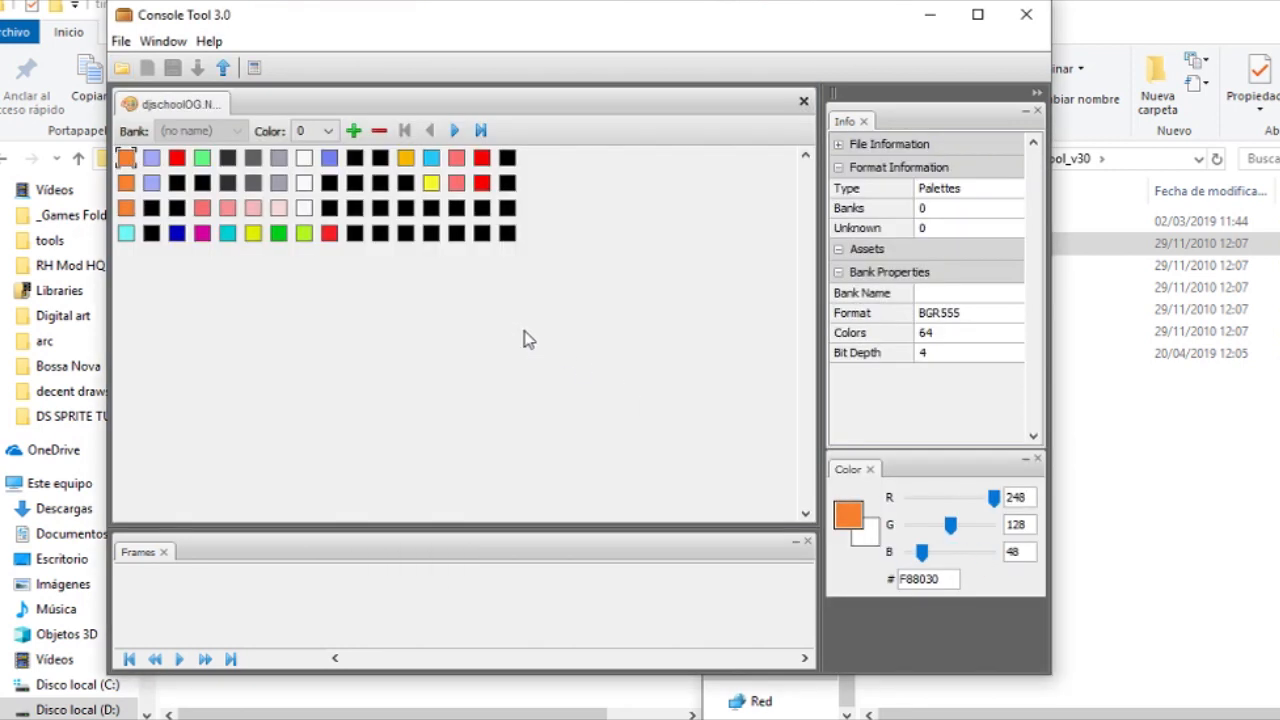
Examine individual colours in the first two rows of the djschoolOG palette
{"action": "left_click", "coordinate": [151, 158]}
{"action": "left_click", "coordinate": [202, 158]}
{"action": "left_click", "coordinate": [329, 158]}
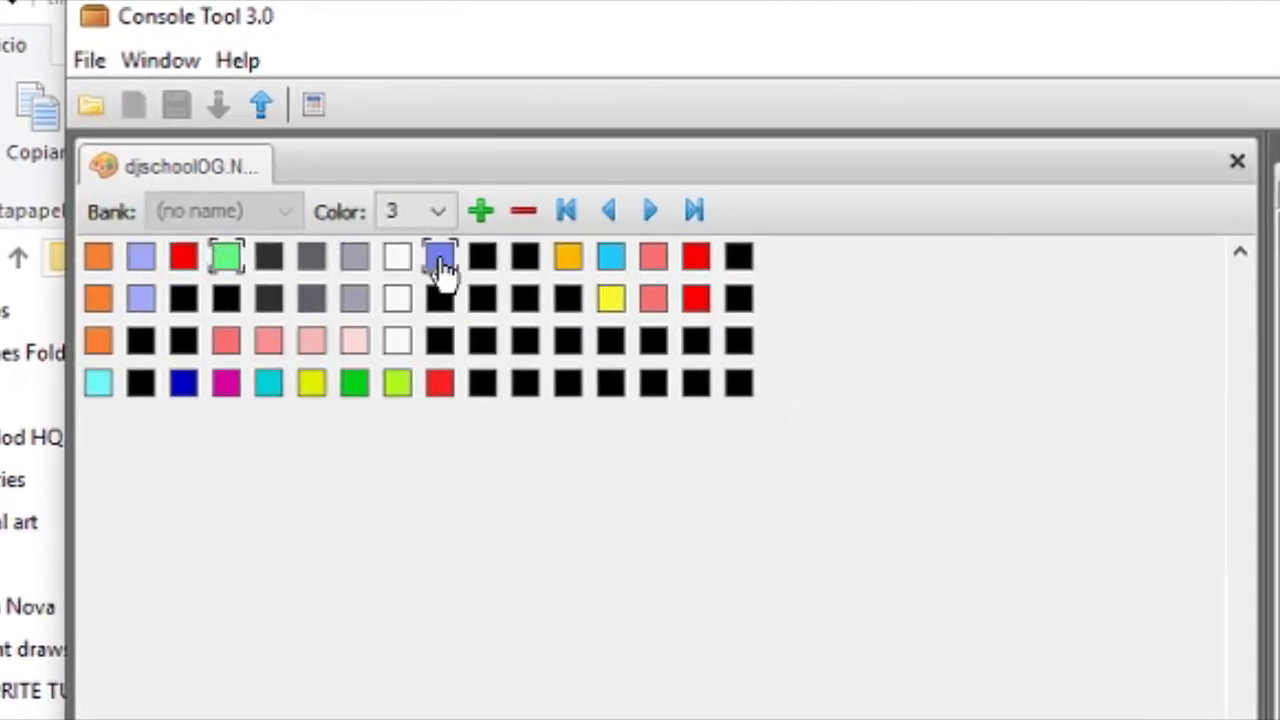
{"action": "left_click", "coordinate": [603, 264]}
{"action": "left_click", "coordinate": [654, 278]}
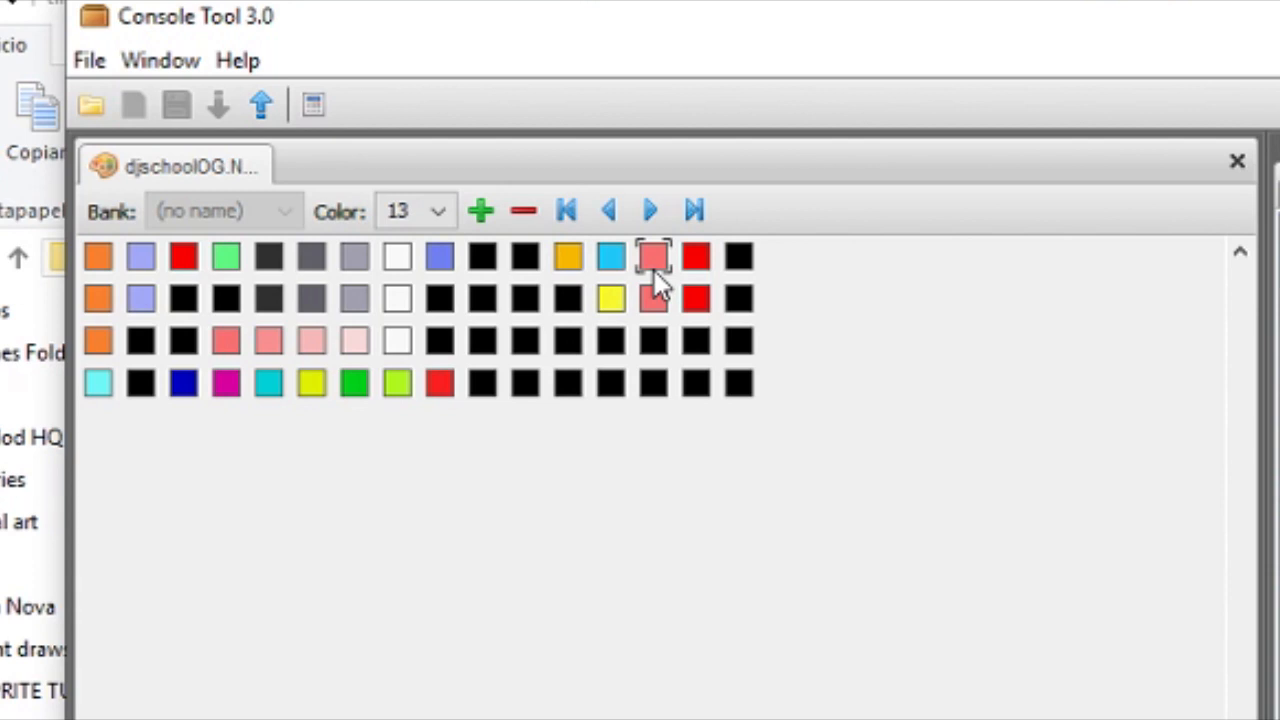
{"action": "left_click", "coordinate": [612, 299]}
{"action": "left_click", "coordinate": [441, 262]}
{"action": "left_click", "coordinate": [395, 300]}
{"action": "left_click", "coordinate": [353, 296]}
{"action": "left_click", "coordinate": [397, 262]}
{"action": "left_click", "coordinate": [394, 303]}
{"action": "left_click", "coordinate": [443, 264]}
{"action": "left_click", "coordinate": [226, 260]}
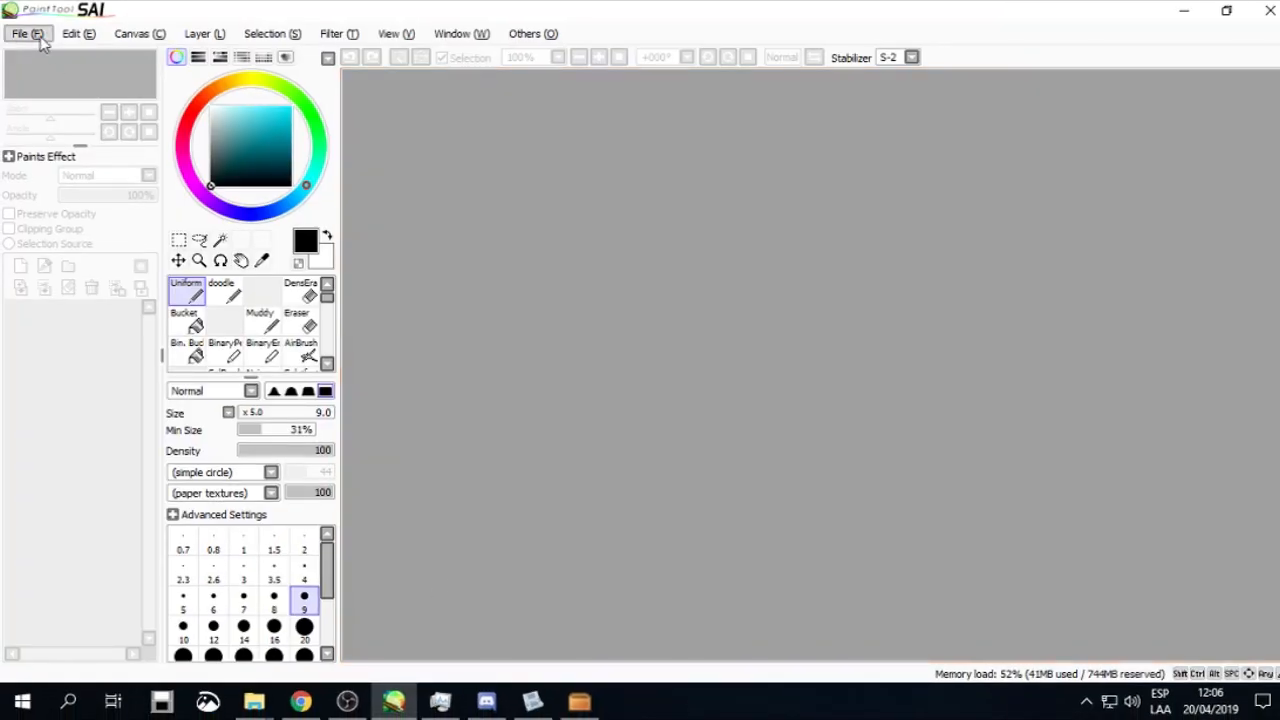
Switch to PaintTool SAI and create a new blank canvas with the default settings
{"action": "left_click", "coordinate": [30, 34]}
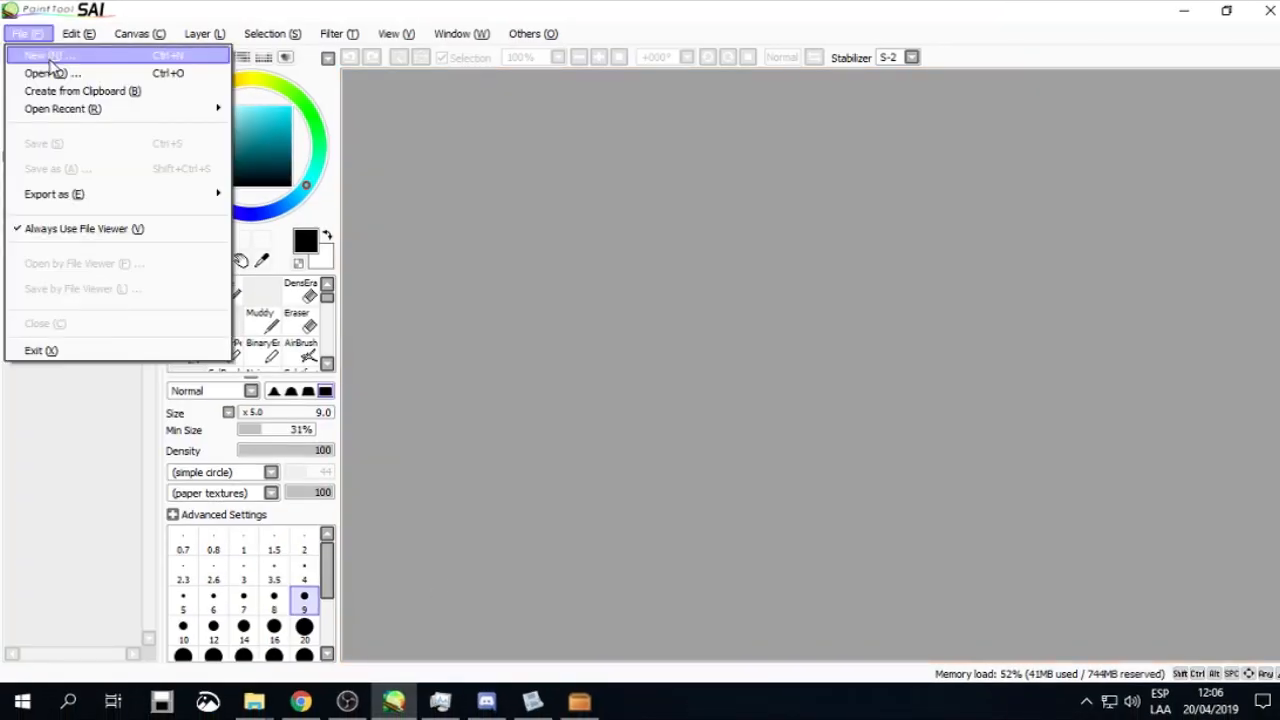
{"action": "left_click", "coordinate": [50, 63]}
{"action": "left_click", "coordinate": [369, 305]}
{"action": "scroll", "coordinate": [625, 356], "scroll_direction": "up", "scroll_amount": 2}
{"action": "scroll", "coordinate": [590, 348], "scroll_direction": "down", "scroll_amount": 2}
{"action": "scroll", "coordinate": [546, 340], "scroll_direction": "up", "scroll_amount": 1}
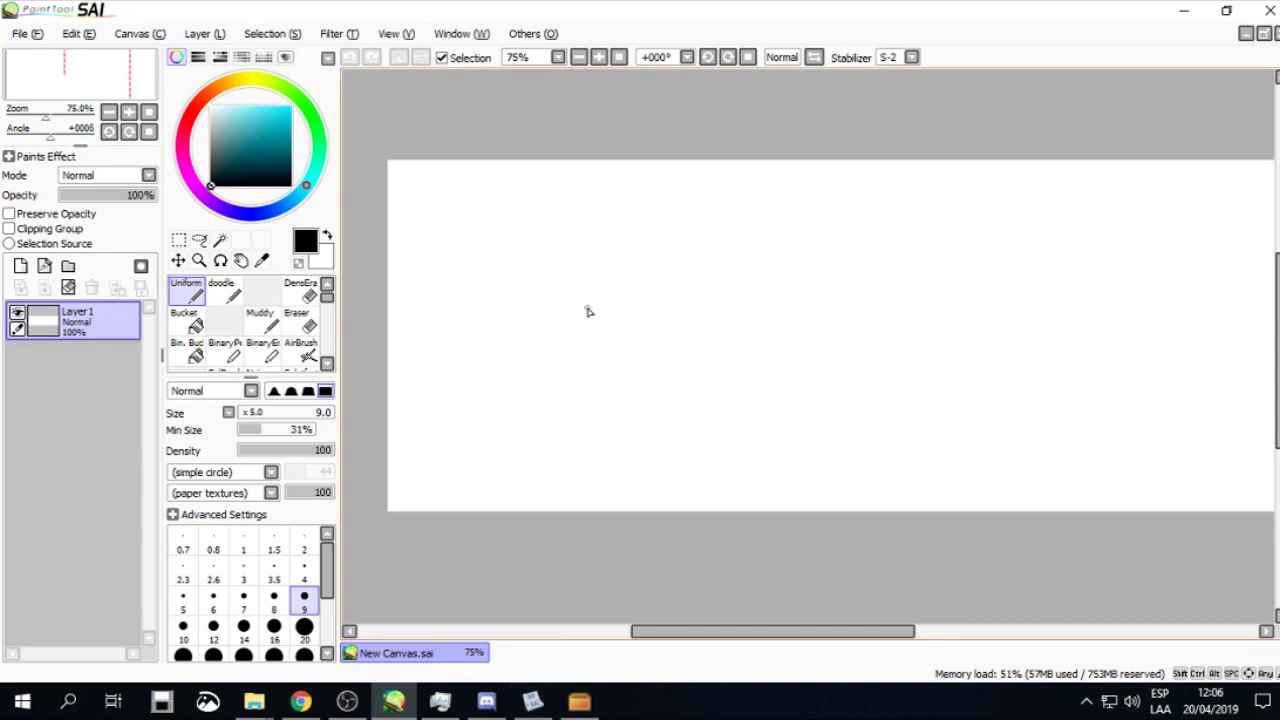
Draw two black test strokes on the new canvas and undo them
{"action": "left_click_drag", "start_coordinate": [657, 305], "coordinate": [689, 286]}
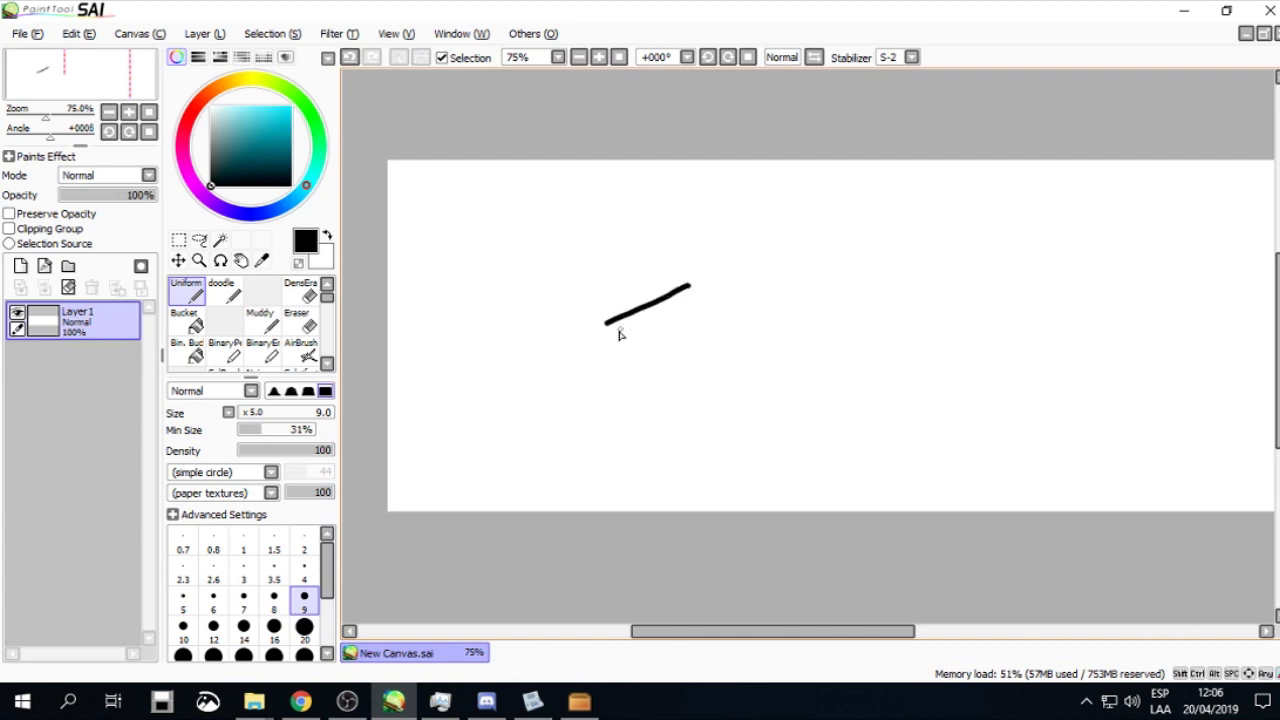
{"action": "left_click_drag", "start_coordinate": [610, 348], "coordinate": [780, 341]}
{"action": "key", "text": "ctrl+z"}
{"action": "key", "text": "ctrl+z"}
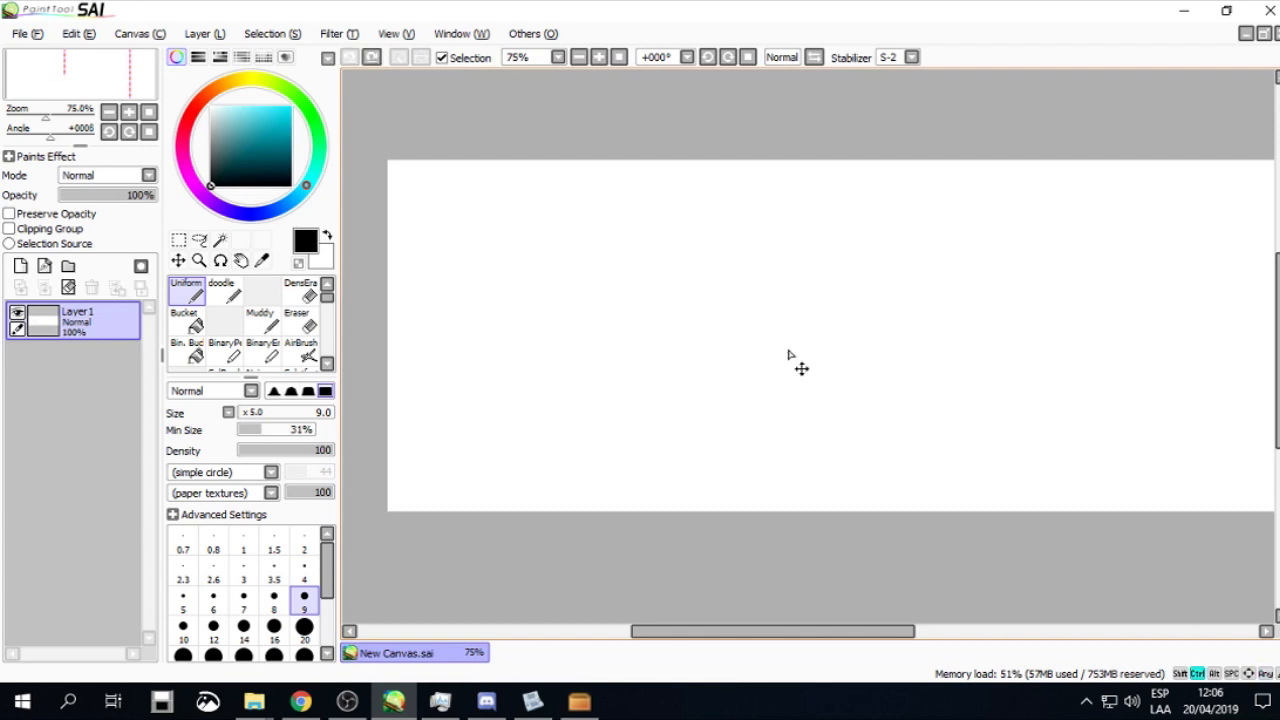
{"action": "scroll", "coordinate": [553, 350], "scroll_direction": "down", "scroll_amount": 1}
{"action": "scroll", "coordinate": [594, 342], "scroll_direction": "up", "scroll_amount": 1}
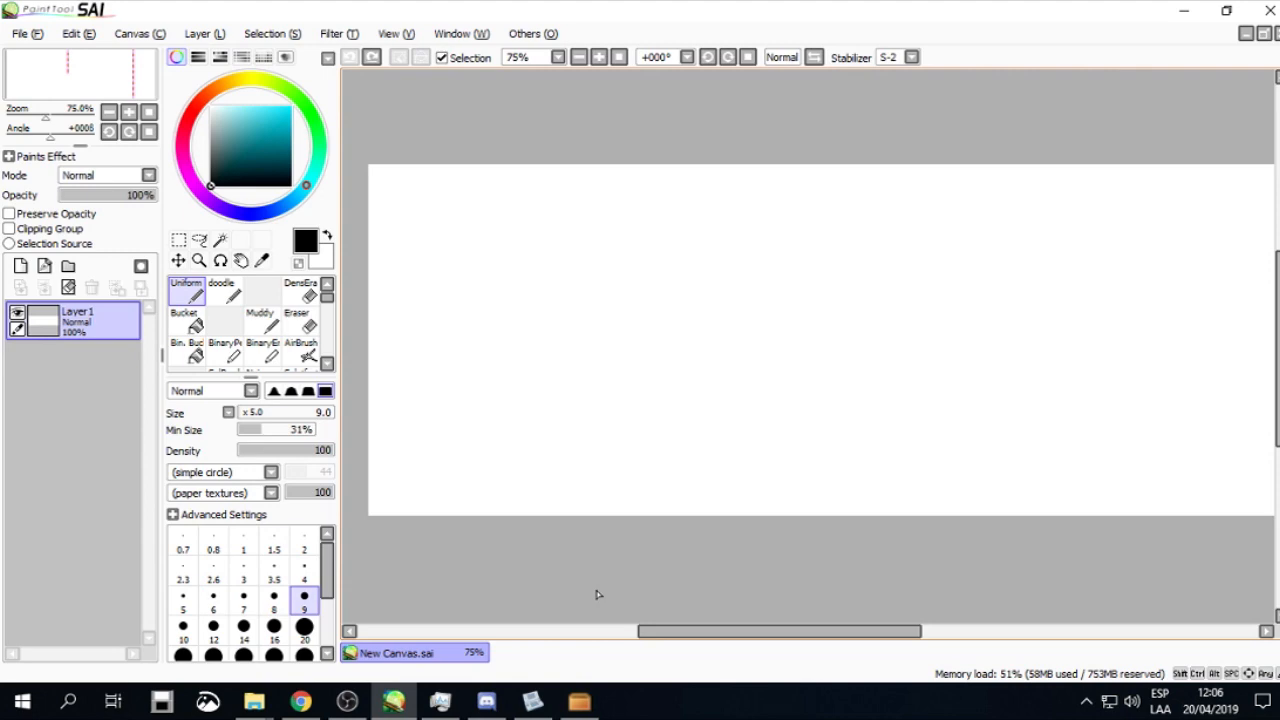
Open paletteguide.sai from the _Crop Stomp folder under Remixes Backup, DEAD OR LIE on the Backup (H:) drive
{"action": "mouse_move", "coordinate": [254, 703]}
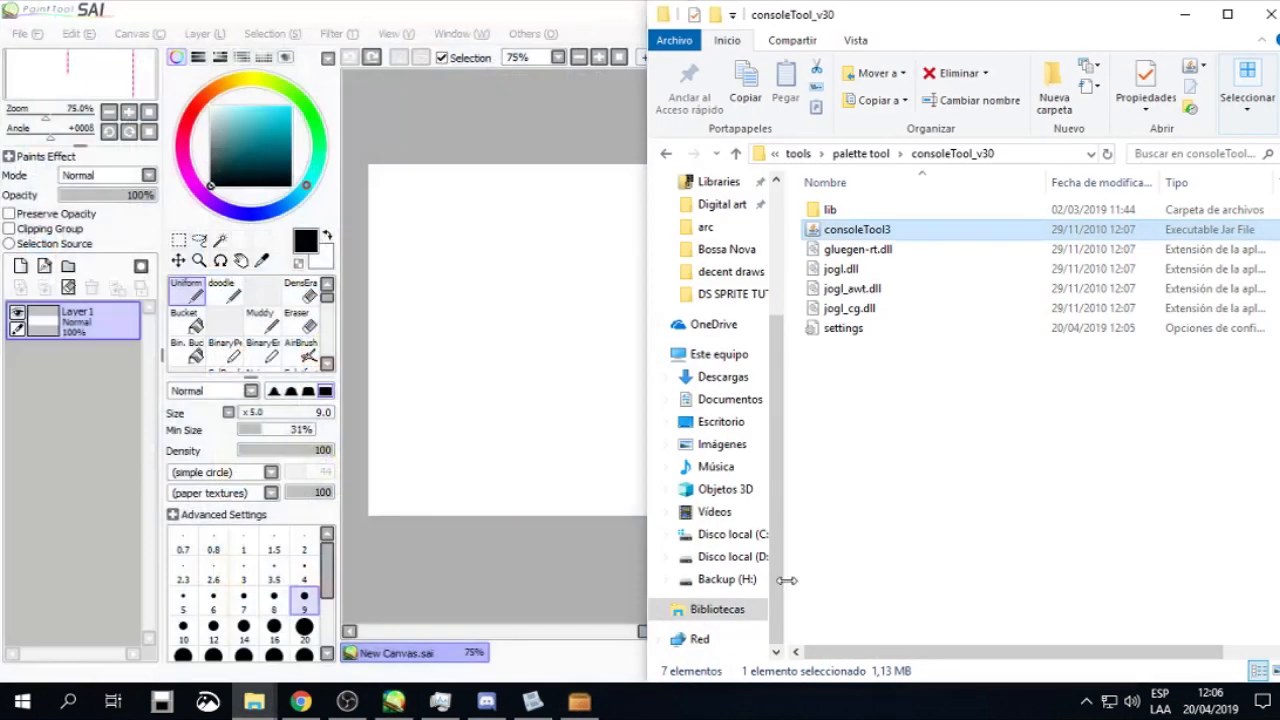
{"action": "left_click", "coordinate": [727, 579]}
{"action": "double_click", "coordinate": [898, 232]}
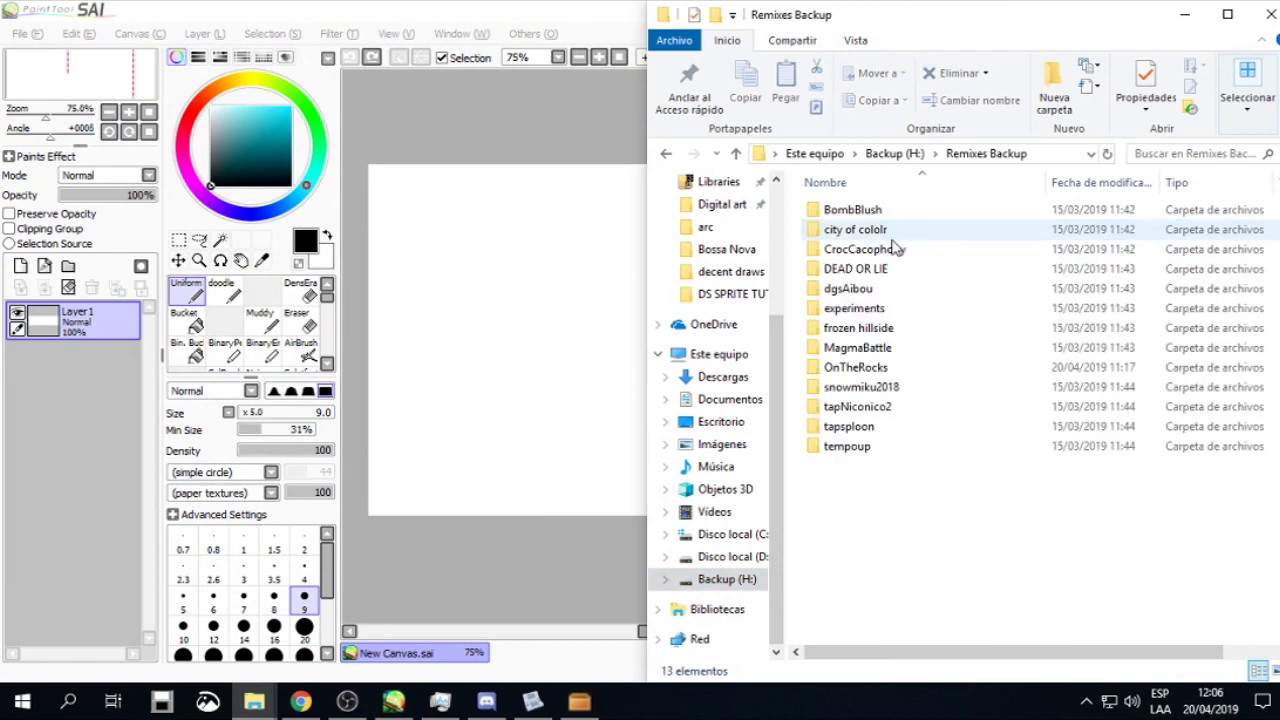
{"action": "double_click", "coordinate": [893, 270]}
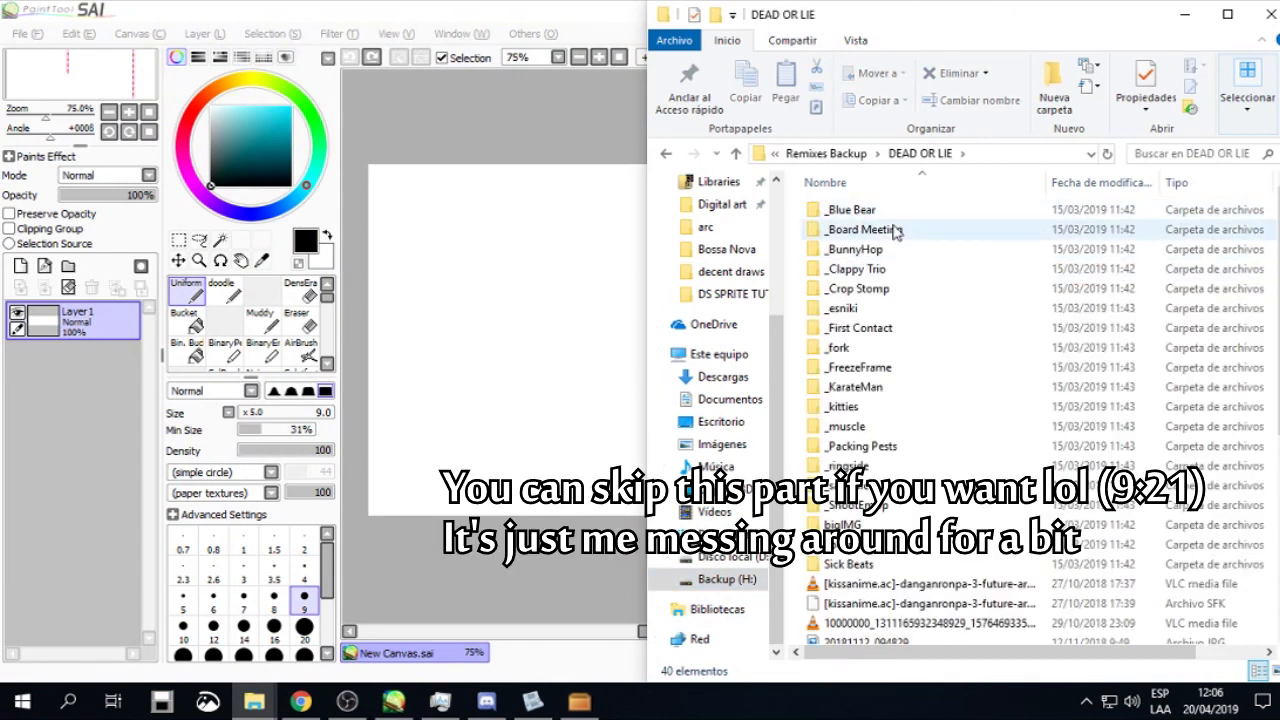
{"action": "scroll", "coordinate": [915, 430], "scroll_direction": "down", "scroll_amount": 5}
{"action": "scroll", "coordinate": [920, 437], "scroll_direction": "up", "scroll_amount": 5}
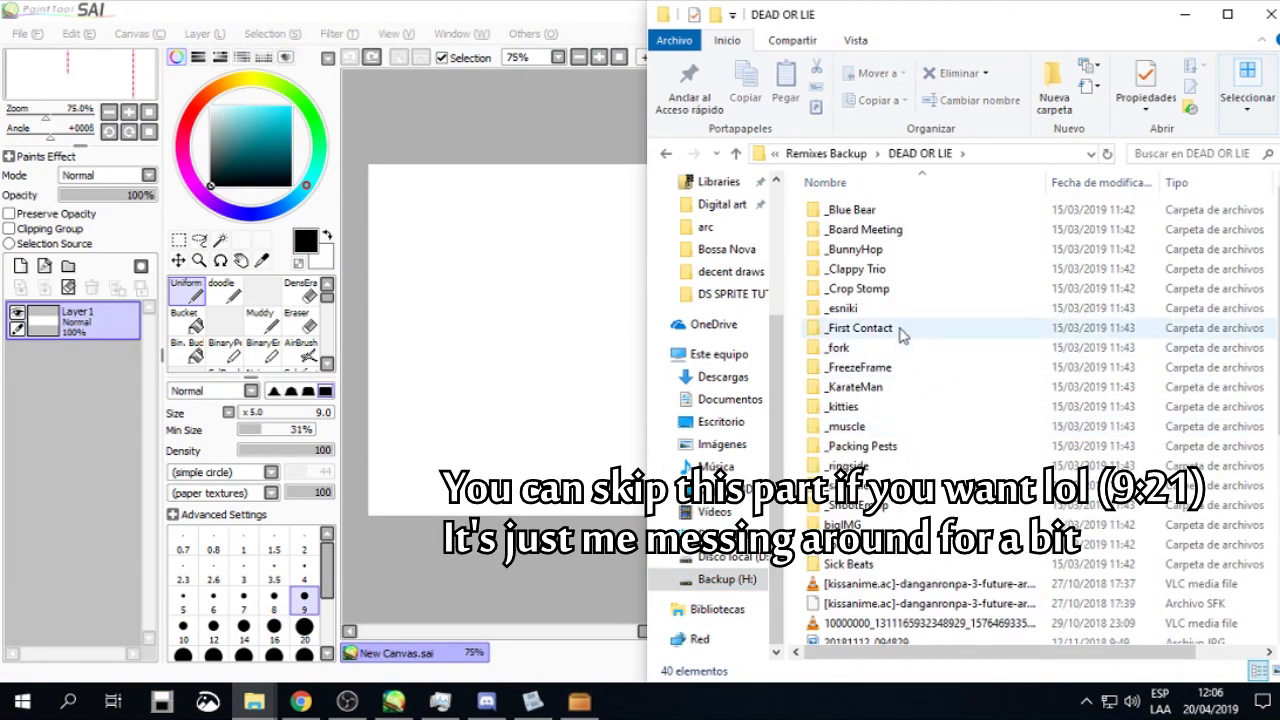
{"action": "left_click", "coordinate": [893, 289]}
{"action": "double_click", "coordinate": [895, 292]}
{"action": "double_click", "coordinate": [820, 234]}
{"action": "scroll", "coordinate": [829, 273], "scroll_direction": "down", "scroll_amount": 1}
{"action": "scroll", "coordinate": [915, 283], "scroll_direction": "up", "scroll_amount": 1}
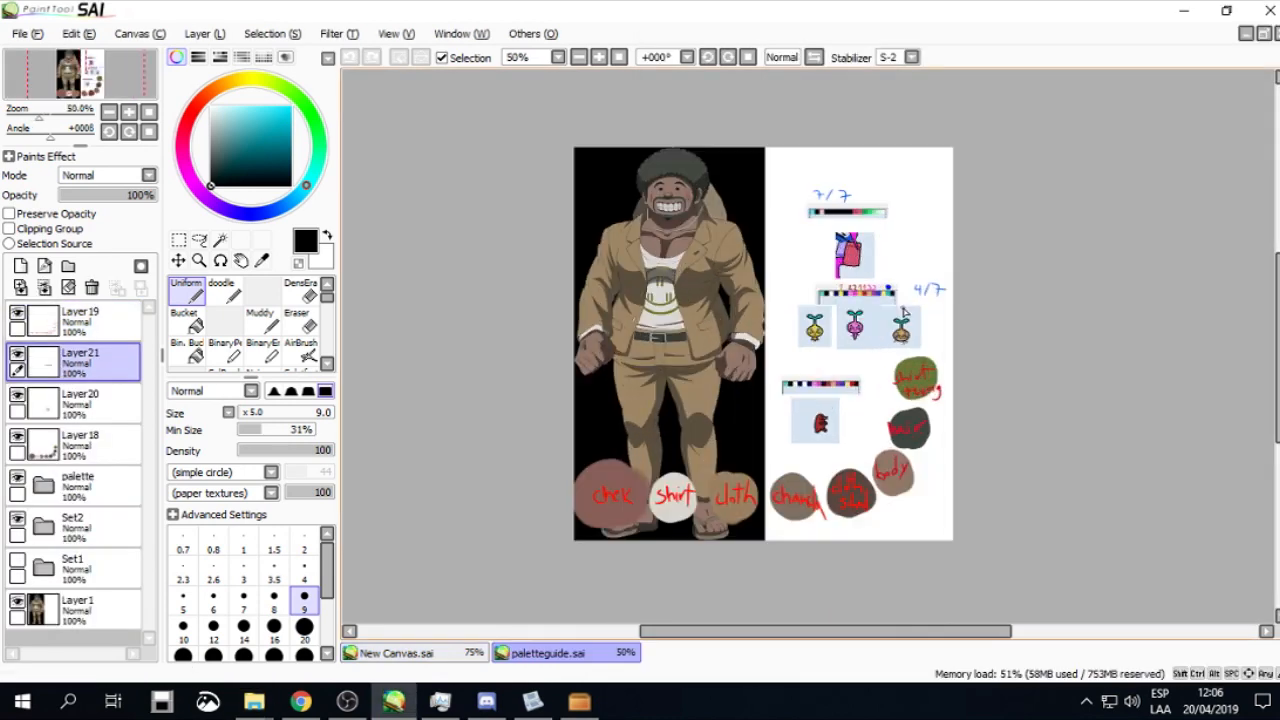
{"action": "scroll", "coordinate": [845, 325], "scroll_direction": "down", "scroll_amount": 1}
{"action": "scroll", "coordinate": [831, 280], "scroll_direction": "up", "scroll_amount": 1}
Set the opacity of Layer1, the character reference in paletteguide.sai, to 57%
{"action": "left_click", "coordinate": [93, 612]}
{"action": "left_click", "coordinate": [93, 612]}
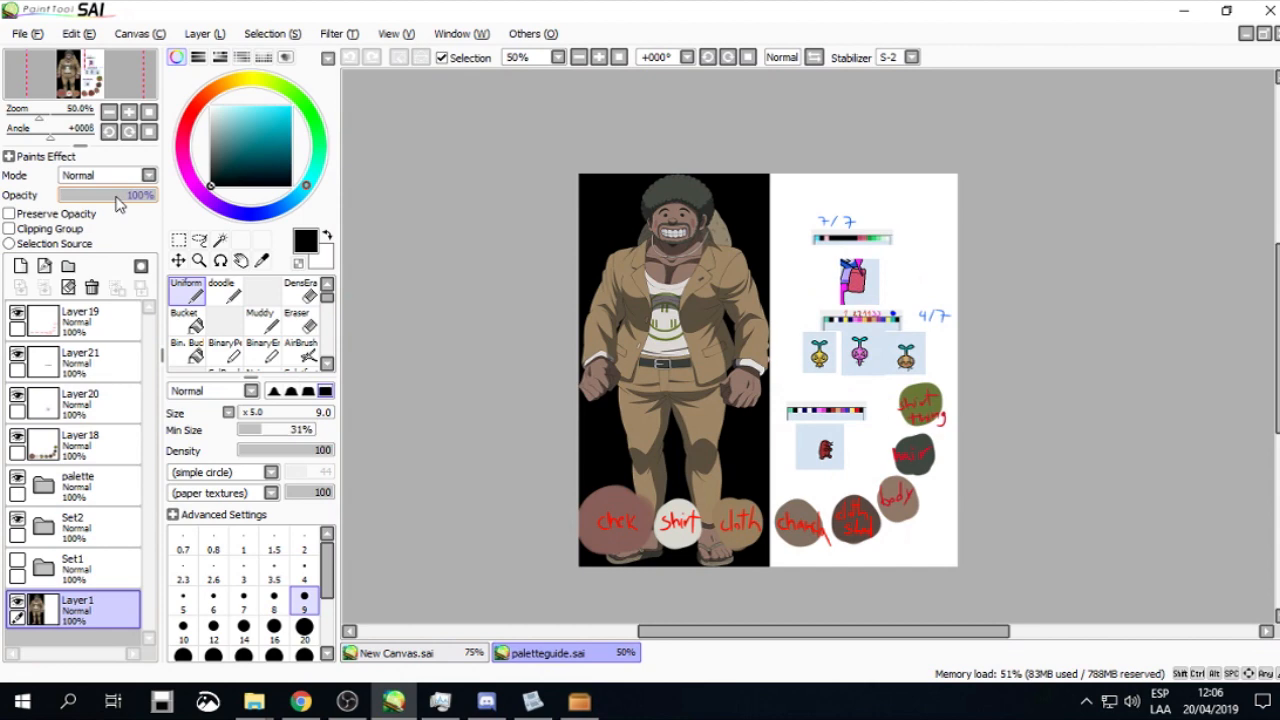
{"action": "left_click", "coordinate": [116, 195]}
{"action": "scroll", "coordinate": [760, 455], "scroll_direction": "up", "scroll_amount": 2}
{"action": "scroll", "coordinate": [850, 289], "scroll_direction": "down", "scroll_amount": 1}
{"action": "scroll", "coordinate": [734, 518], "scroll_direction": "up", "scroll_amount": 1}
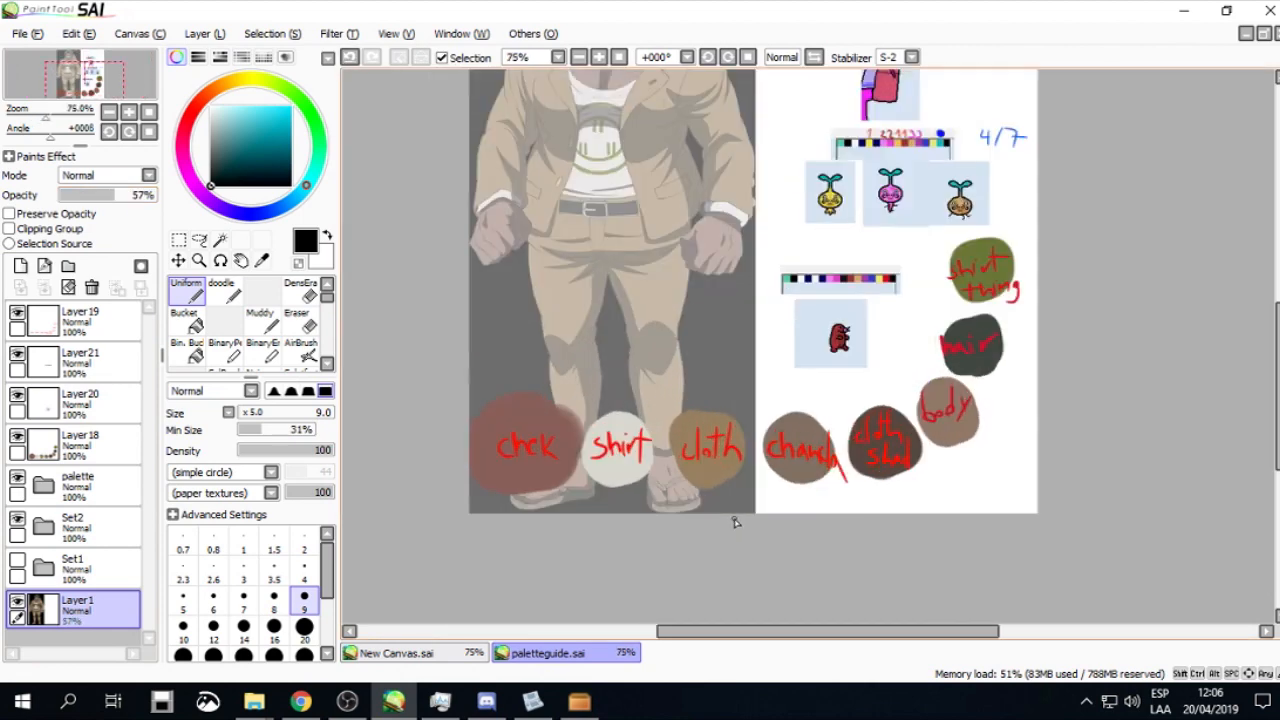
Examine the character reference and its labelled colour swatches in paletteguide.sai
{"action": "scroll", "coordinate": [731, 496], "scroll_direction": "down", "scroll_amount": 1}
{"action": "scroll", "coordinate": [803, 457], "scroll_direction": "up", "scroll_amount": 1}
{"action": "scroll", "coordinate": [755, 470], "scroll_direction": "down", "scroll_amount": 1}
{"action": "scroll", "coordinate": [760, 472], "scroll_direction": "up", "scroll_amount": 1}
{"action": "scroll", "coordinate": [800, 440], "scroll_direction": "down", "scroll_amount": 1}
{"action": "scroll", "coordinate": [820, 420], "scroll_direction": "up", "scroll_amount": 1}
{"action": "scroll", "coordinate": [850, 400], "scroll_direction": "down", "scroll_amount": 1}
{"action": "scroll", "coordinate": [878, 367], "scroll_direction": "up", "scroll_amount": 1}
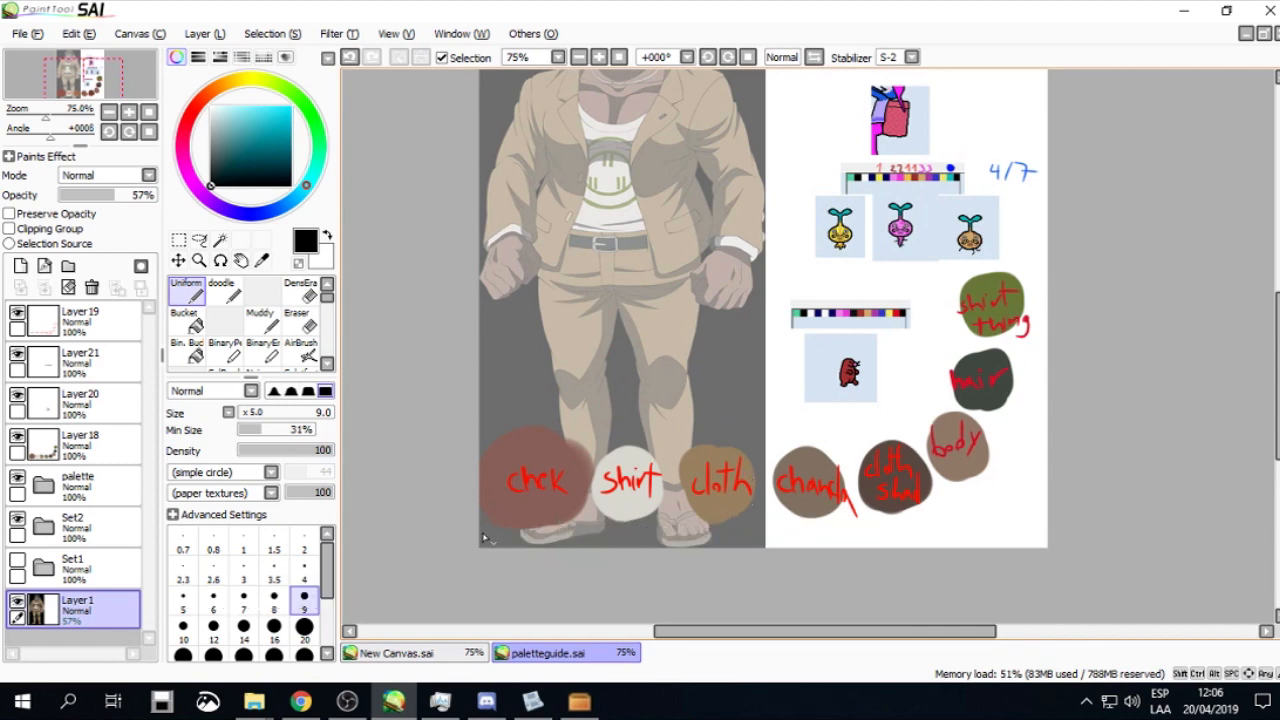
{"action": "scroll", "coordinate": [520, 510], "scroll_direction": "down", "scroll_amount": 1}
{"action": "scroll", "coordinate": [560, 480], "scroll_direction": "up", "scroll_amount": 1}
{"action": "scroll", "coordinate": [600, 450], "scroll_direction": "down", "scroll_amount": 1}
{"action": "scroll", "coordinate": [630, 430], "scroll_direction": "up", "scroll_amount": 1}
{"action": "scroll", "coordinate": [679, 404], "scroll_direction": "down", "scroll_amount": 1}
{"action": "scroll", "coordinate": [690, 410], "scroll_direction": "up", "scroll_amount": 1}
{"action": "scroll", "coordinate": [700, 415], "scroll_direction": "down", "scroll_amount": 1}
{"action": "scroll", "coordinate": [735, 418], "scroll_direction": "up", "scroll_amount": 1}
{"action": "scroll", "coordinate": [735, 425], "scroll_direction": "down", "scroll_amount": 2}
{"action": "scroll", "coordinate": [732, 436], "scroll_direction": "up", "scroll_amount": 2}
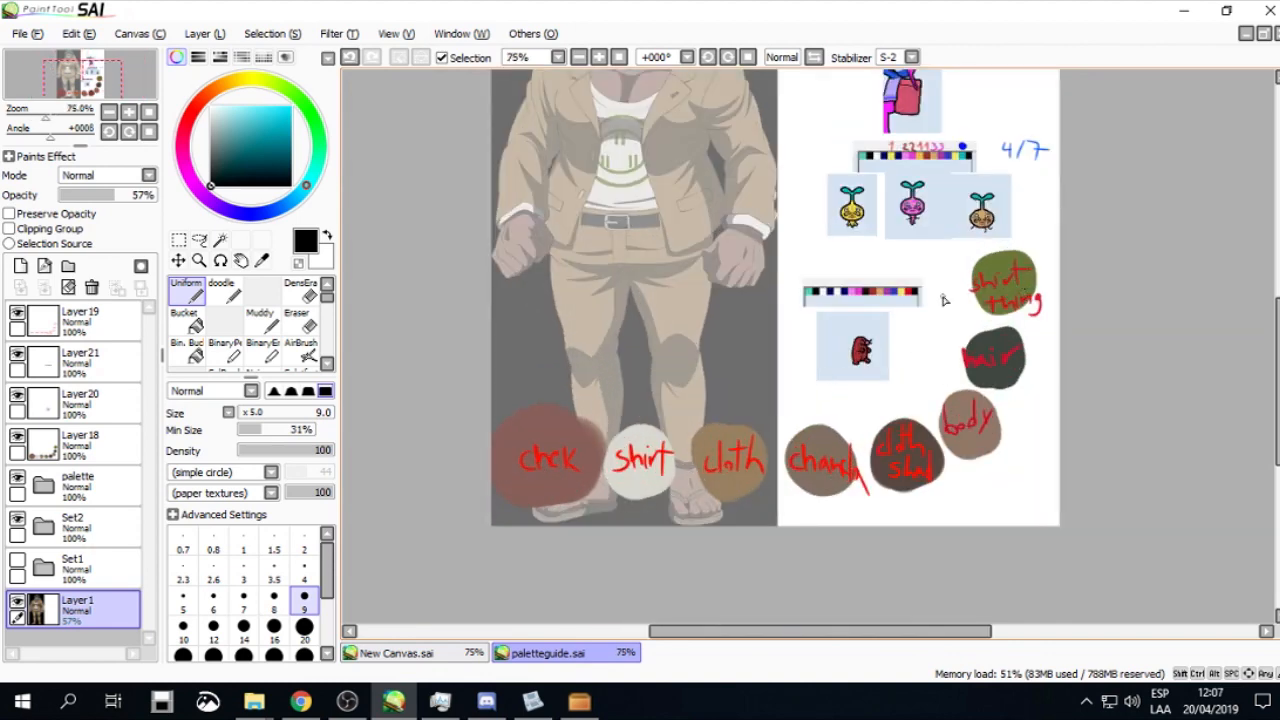
{"action": "scroll", "coordinate": [972, 248], "scroll_direction": "down", "scroll_amount": 1}
{"action": "scroll", "coordinate": [954, 214], "scroll_direction": "up", "scroll_amount": 1}
{"action": "scroll", "coordinate": [790, 266], "scroll_direction": "down", "scroll_amount": 2}
{"action": "scroll", "coordinate": [694, 170], "scroll_direction": "up", "scroll_amount": 2}
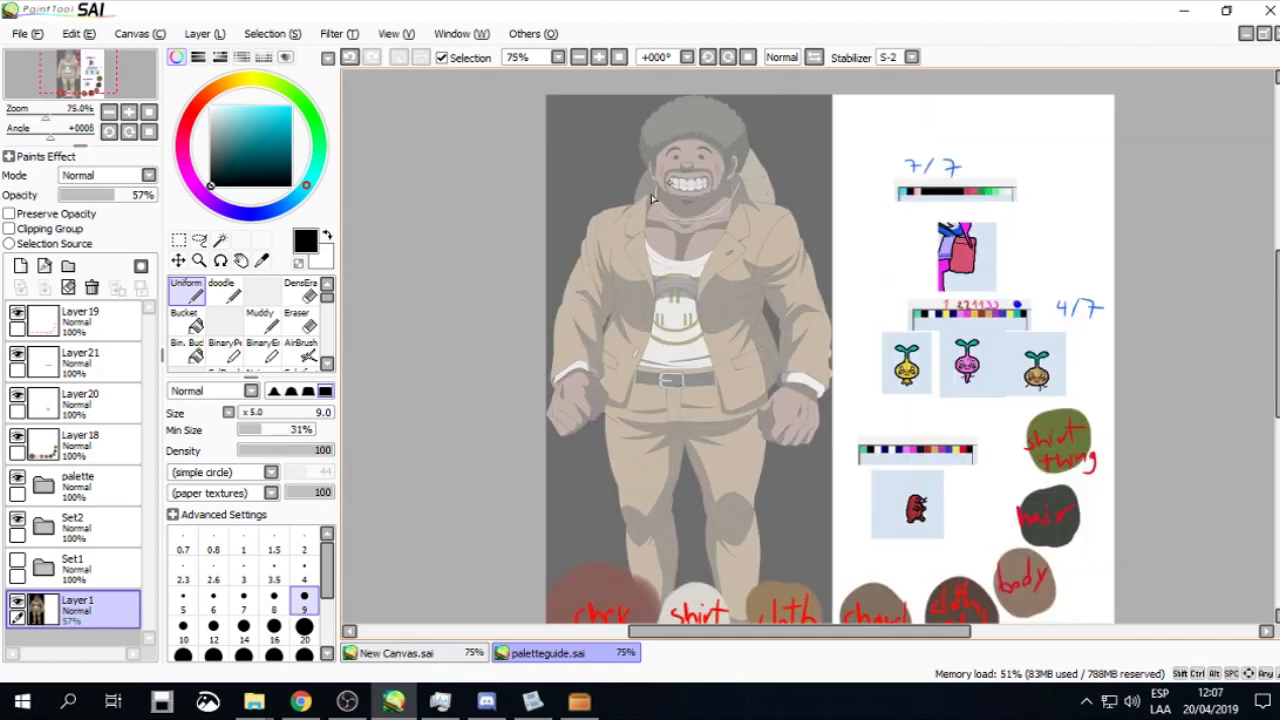
{"action": "scroll", "coordinate": [634, 207], "scroll_direction": "down", "scroll_amount": 1}
{"action": "scroll", "coordinate": [734, 235], "scroll_direction": "up", "scroll_amount": 1}
{"action": "scroll", "coordinate": [634, 259], "scroll_direction": "down", "scroll_amount": 1}
{"action": "scroll", "coordinate": [842, 271], "scroll_direction": "up", "scroll_amount": 1}
{"action": "scroll", "coordinate": [859, 299], "scroll_direction": "down", "scroll_amount": 1}
Inspect the palette strips, numbered colour notes and matching sprites in paletteguide.sai up close
{"action": "scroll", "coordinate": [832, 412], "scroll_direction": "up", "scroll_amount": 3}
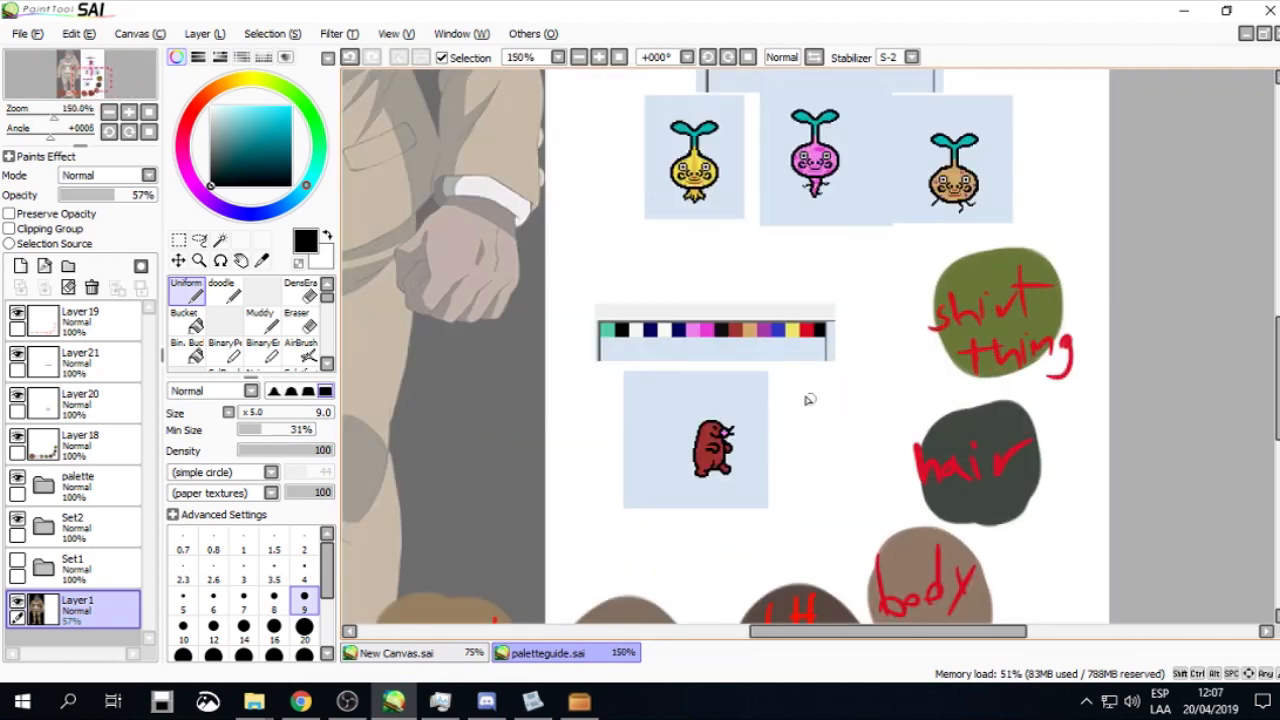
{"action": "scroll", "coordinate": [618, 353], "scroll_direction": "up", "scroll_amount": 1}
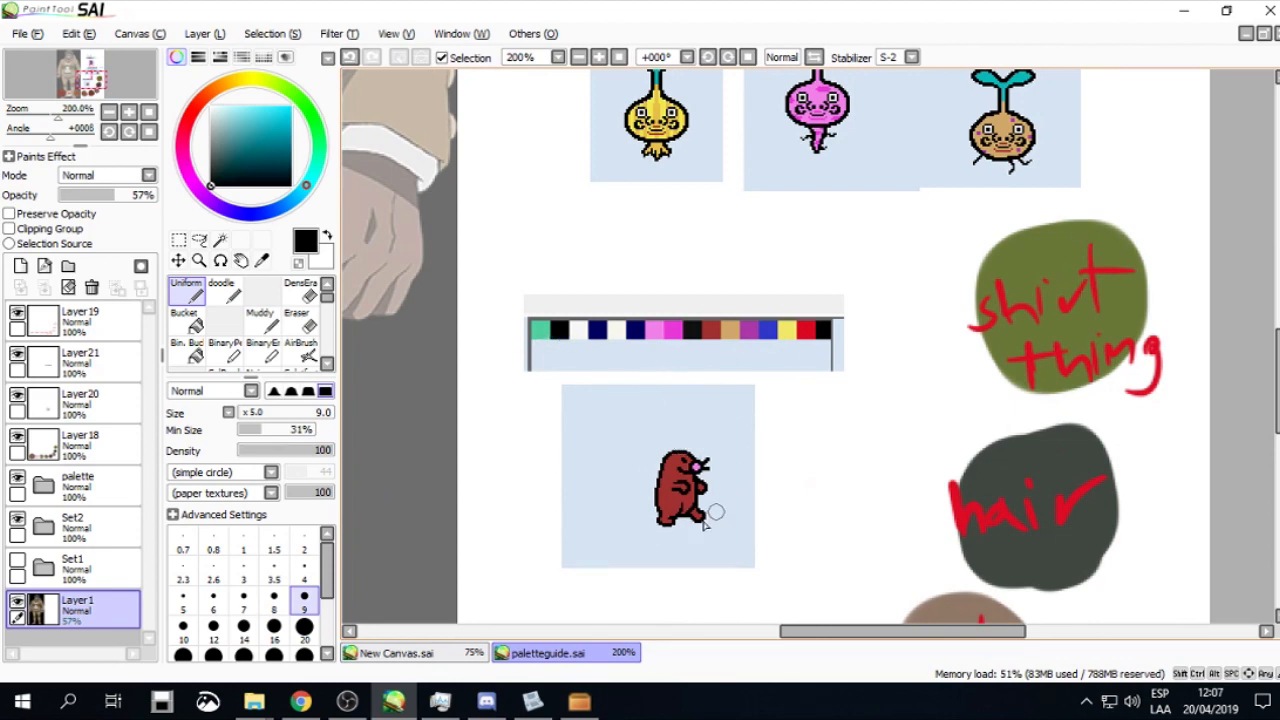
{"action": "scroll", "coordinate": [732, 330], "scroll_direction": "down", "scroll_amount": 2}
{"action": "scroll", "coordinate": [822, 202], "scroll_direction": "up", "scroll_amount": 1}
{"action": "scroll", "coordinate": [809, 205], "scroll_direction": "up", "scroll_amount": 1}
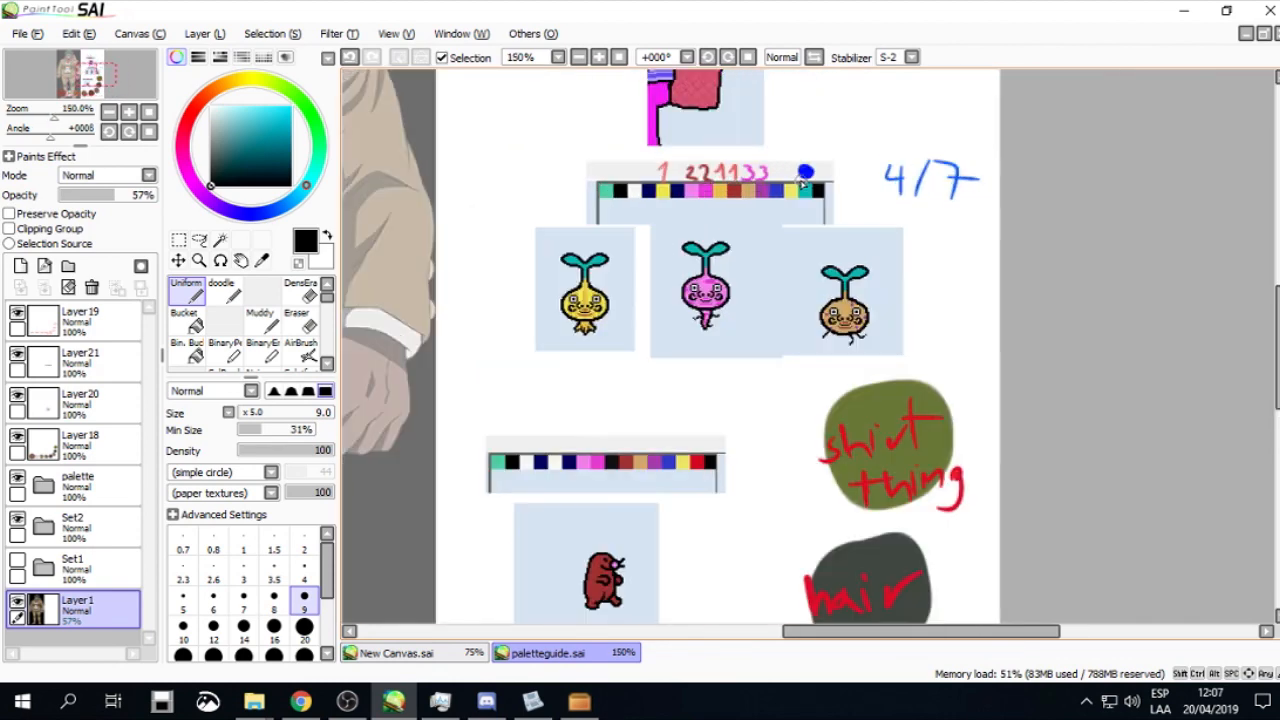
{"action": "scroll", "coordinate": [729, 286], "scroll_direction": "down", "scroll_amount": 1}
{"action": "scroll", "coordinate": [729, 284], "scroll_direction": "up", "scroll_amount": 1}
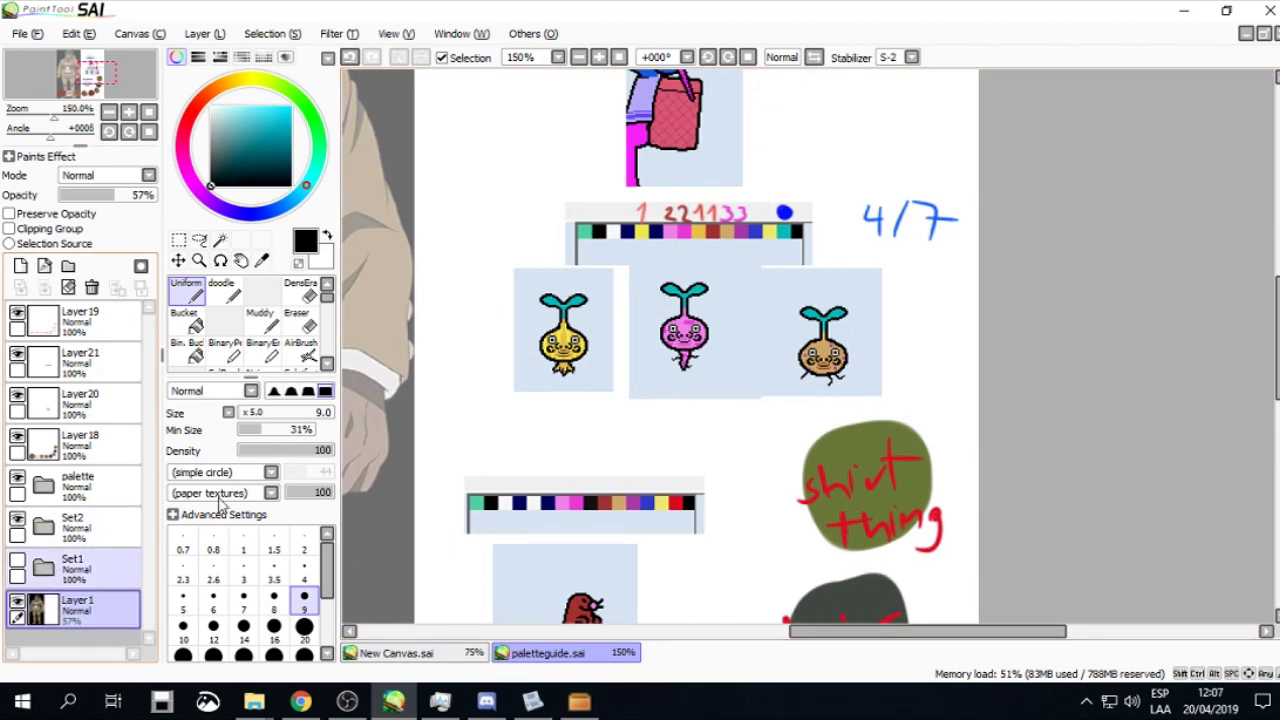
{"action": "scroll", "coordinate": [760, 198], "scroll_direction": "down", "scroll_amount": 1}
{"action": "scroll", "coordinate": [690, 220], "scroll_direction": "up", "scroll_amount": 2}
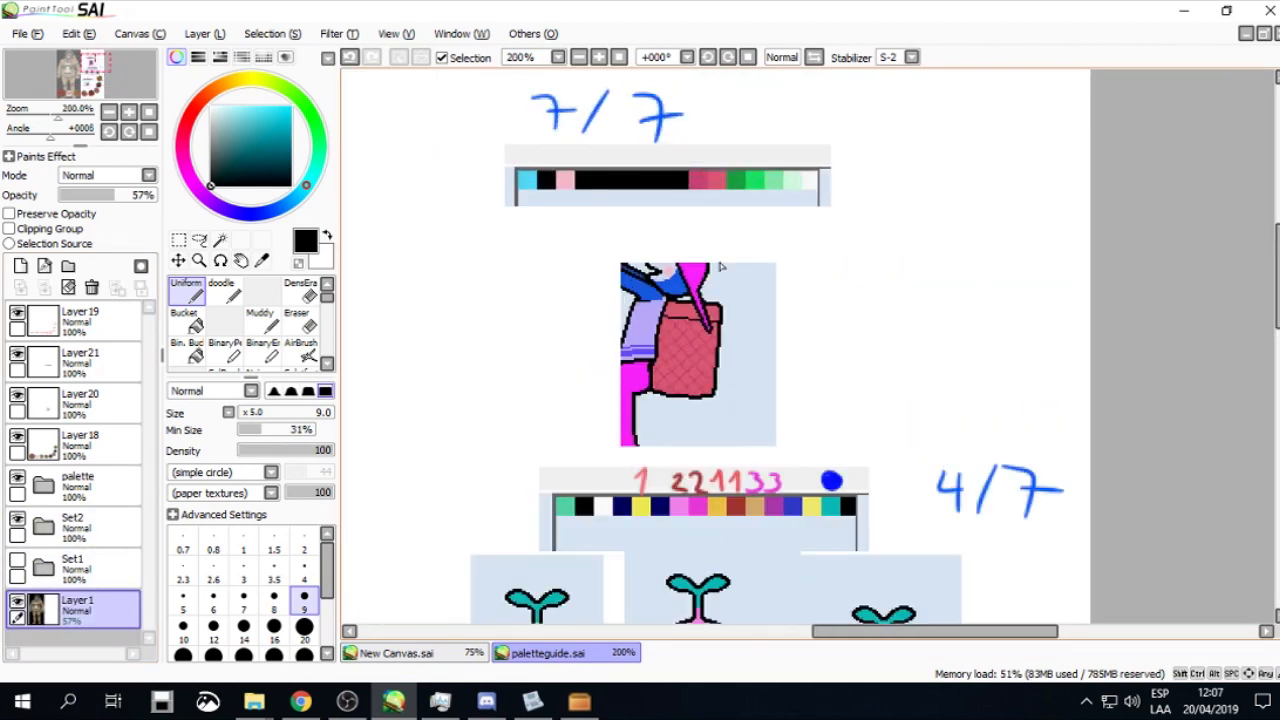
{"action": "scroll", "coordinate": [737, 357], "scroll_direction": "down", "scroll_amount": 2}
{"action": "scroll", "coordinate": [749, 351], "scroll_direction": "up", "scroll_amount": 1}
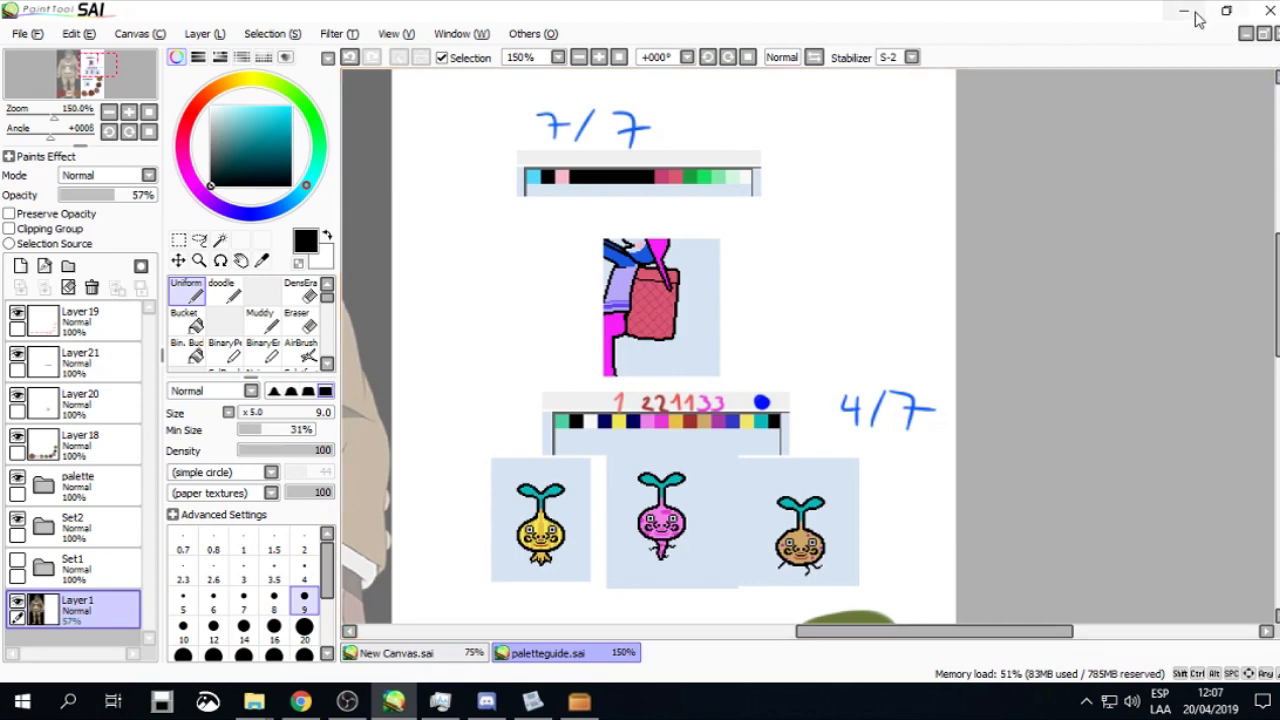
Close paletteguide.sai without saving it and return to the djschoolOG palette in Console Tool
{"action": "left_click", "coordinate": [1274, 34]}
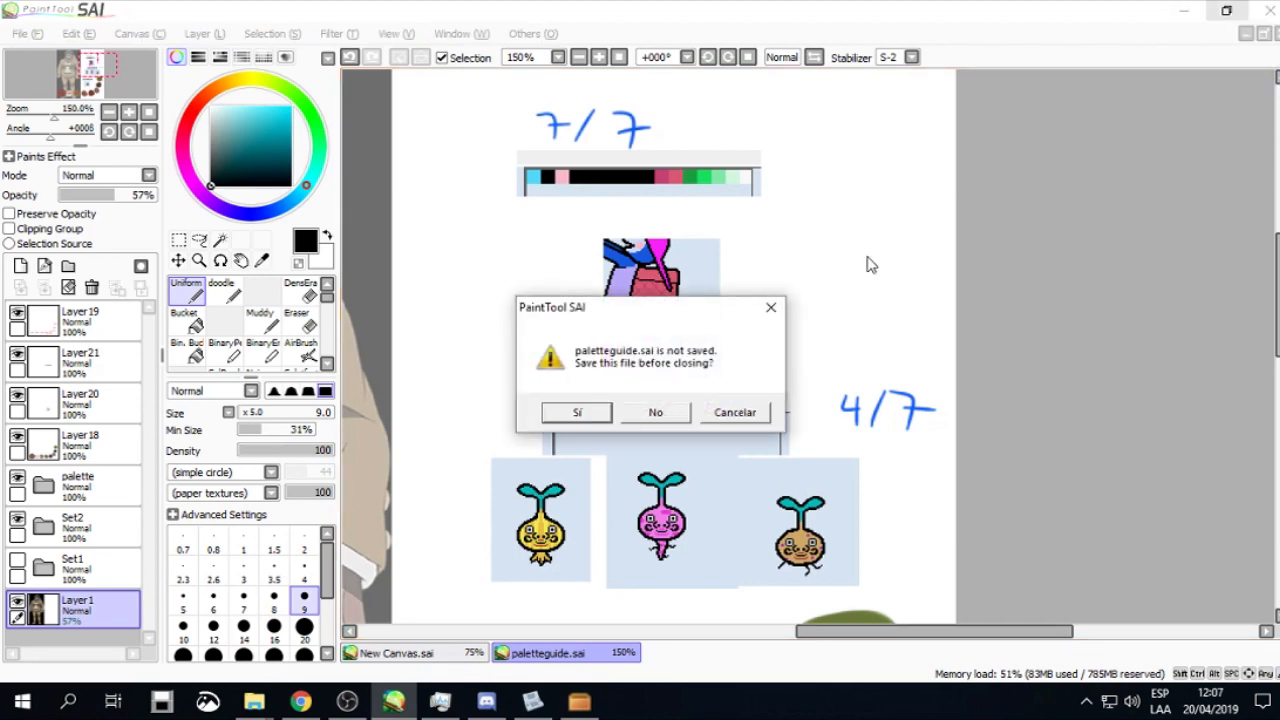
{"action": "left_click", "coordinate": [653, 414]}
{"action": "left_click", "coordinate": [1184, 10]}
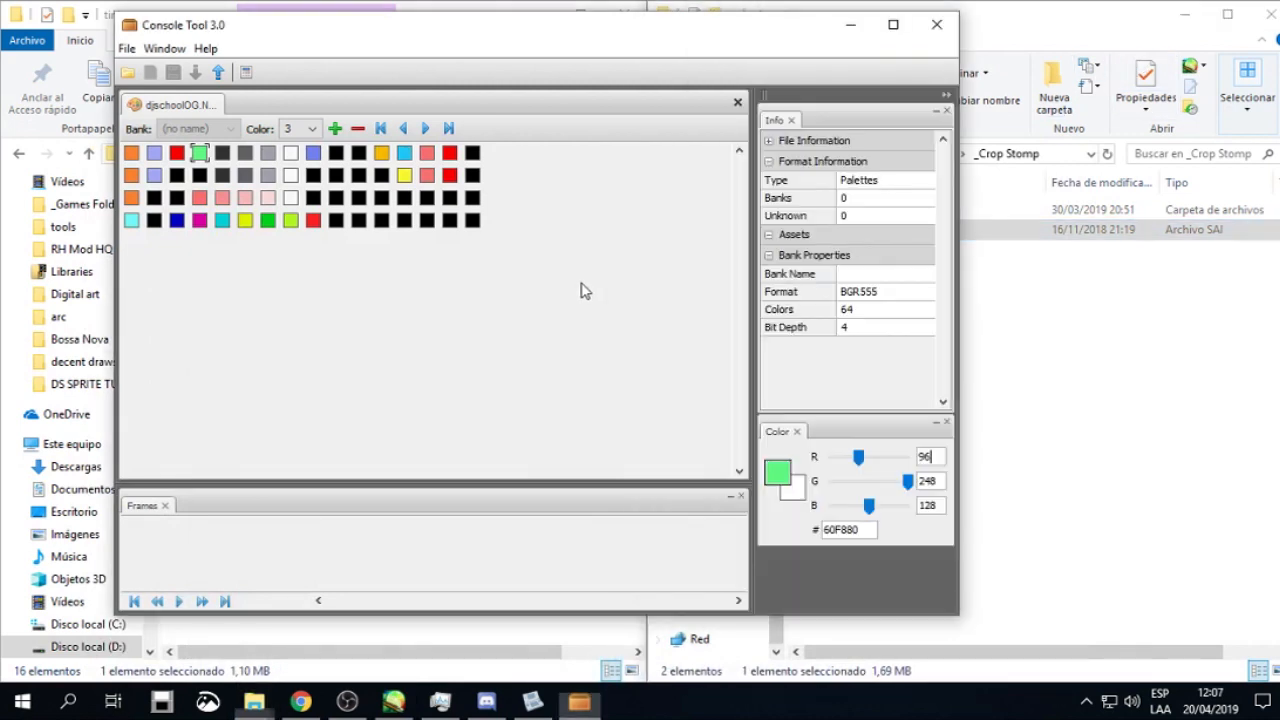
Change the light blue colour 12 in the palette's first row to green 58C870 (R 88, G 200, B 112)
{"action": "left_click", "coordinate": [403, 158]}
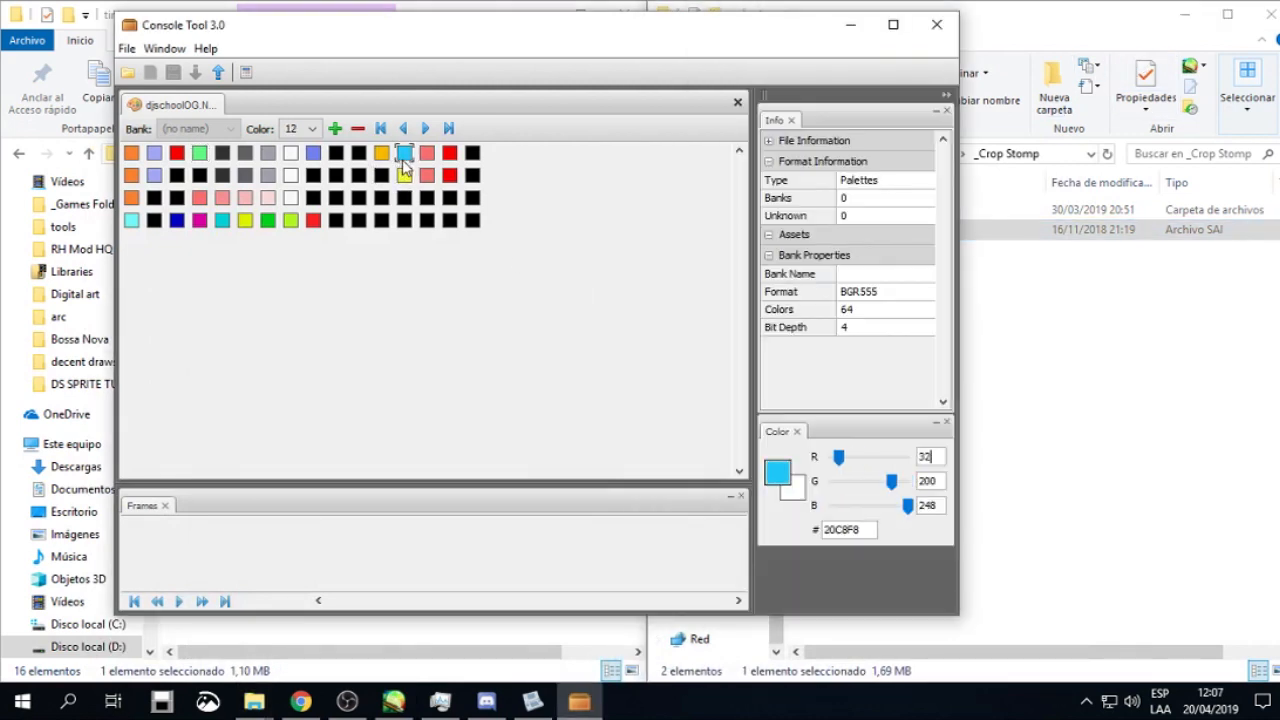
{"action": "left_click", "coordinate": [404, 177]}
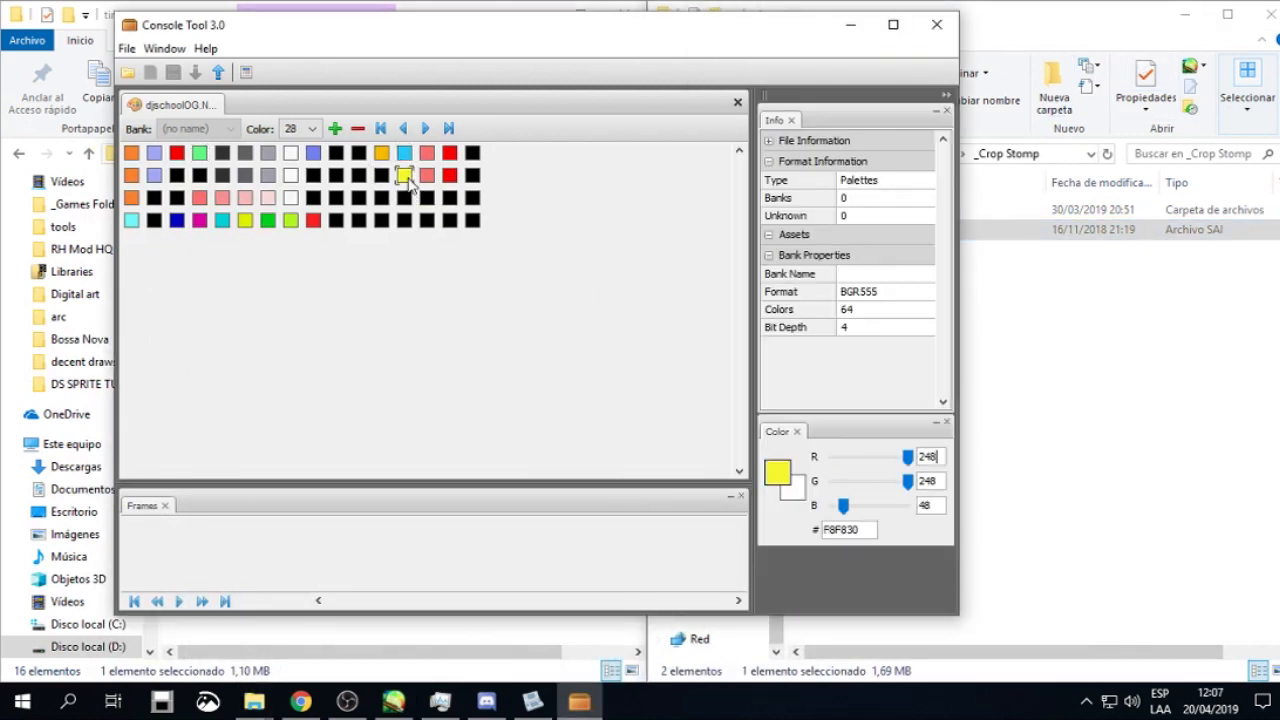
{"action": "left_click", "coordinate": [405, 155]}
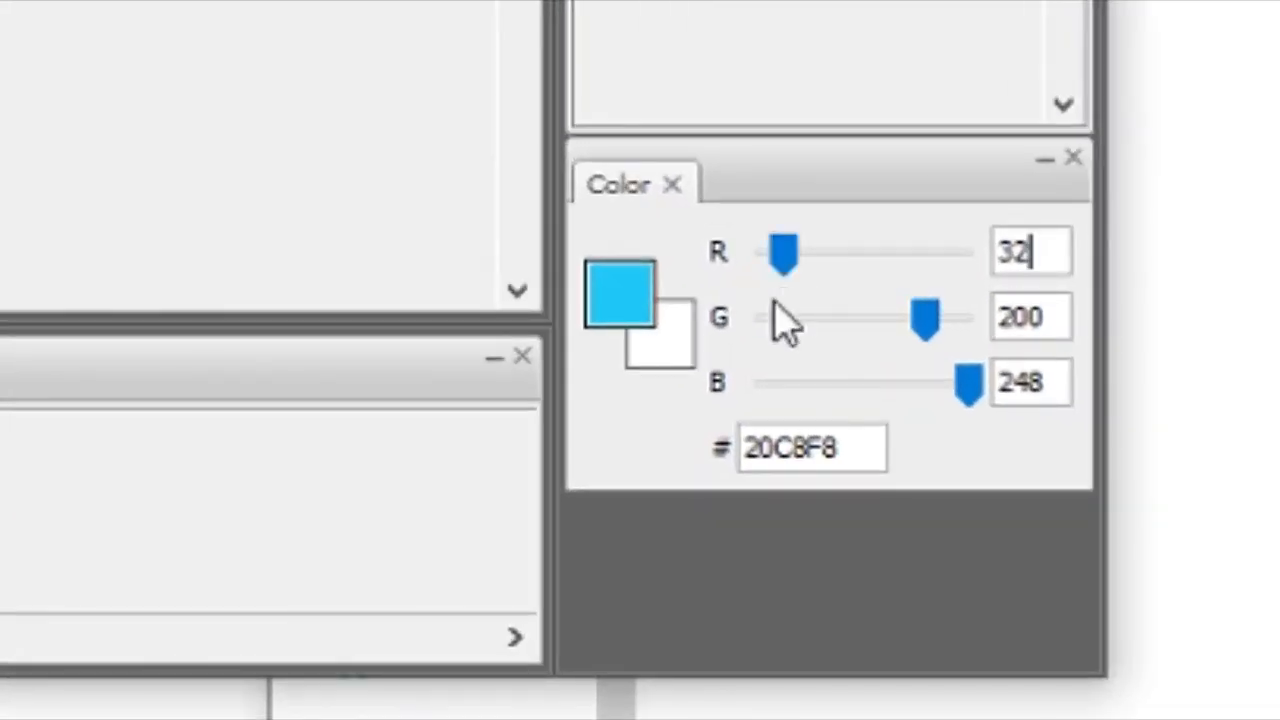
{"action": "left_click_drag", "start_coordinate": [783, 256], "coordinate": [789, 320]}
{"action": "left_click_drag", "start_coordinate": [963, 388], "coordinate": [808, 386]}
{"action": "left_click_drag", "start_coordinate": [793, 324], "coordinate": [815, 340]}
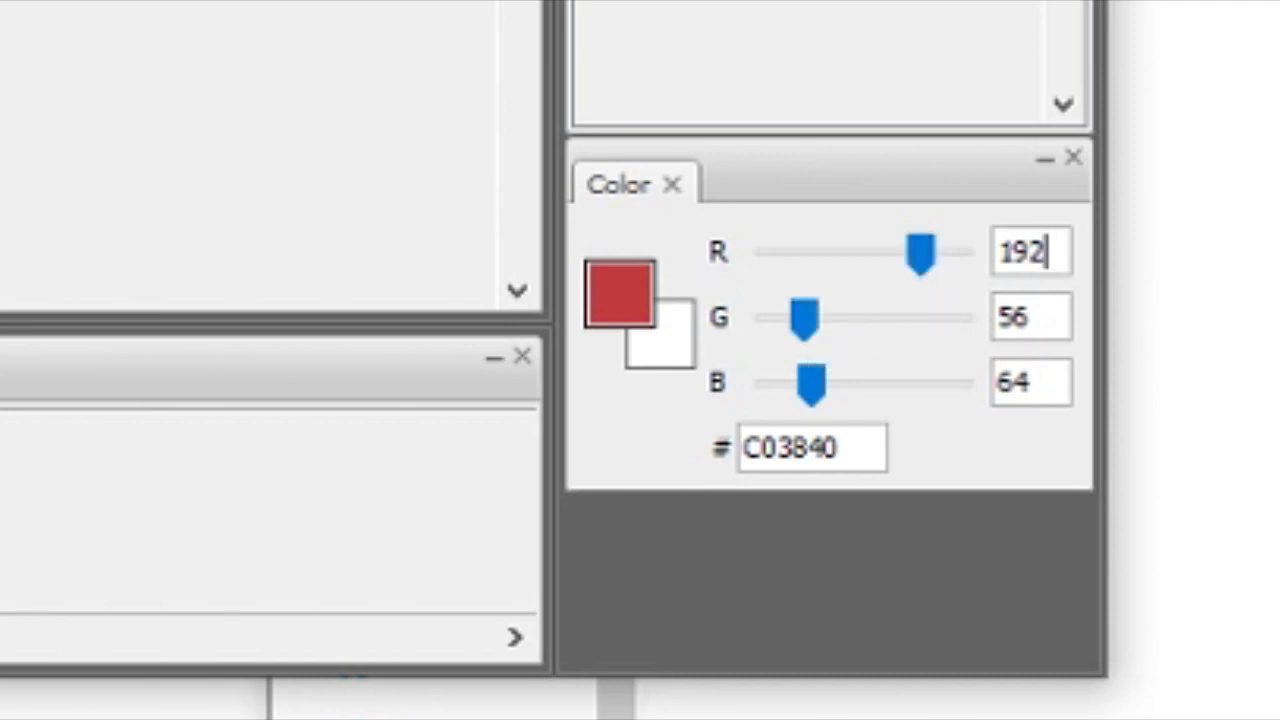
{"action": "left_click_drag", "start_coordinate": [820, 343], "coordinate": [823, 325]}
{"action": "mouse_move", "coordinate": [808, 378]}
{"action": "left_mouse_down"}
{"action": "mouse_move", "coordinate": [826, 380]}
{"action": "mouse_move", "coordinate": [801, 383]}
{"action": "left_mouse_up"}
{"action": "left_click_drag", "start_coordinate": [922, 258], "coordinate": [831, 262]}
{"action": "left_click_drag", "start_coordinate": [814, 316], "coordinate": [930, 345]}
{"action": "left_click_drag", "start_coordinate": [846, 391], "coordinate": [863, 413]}
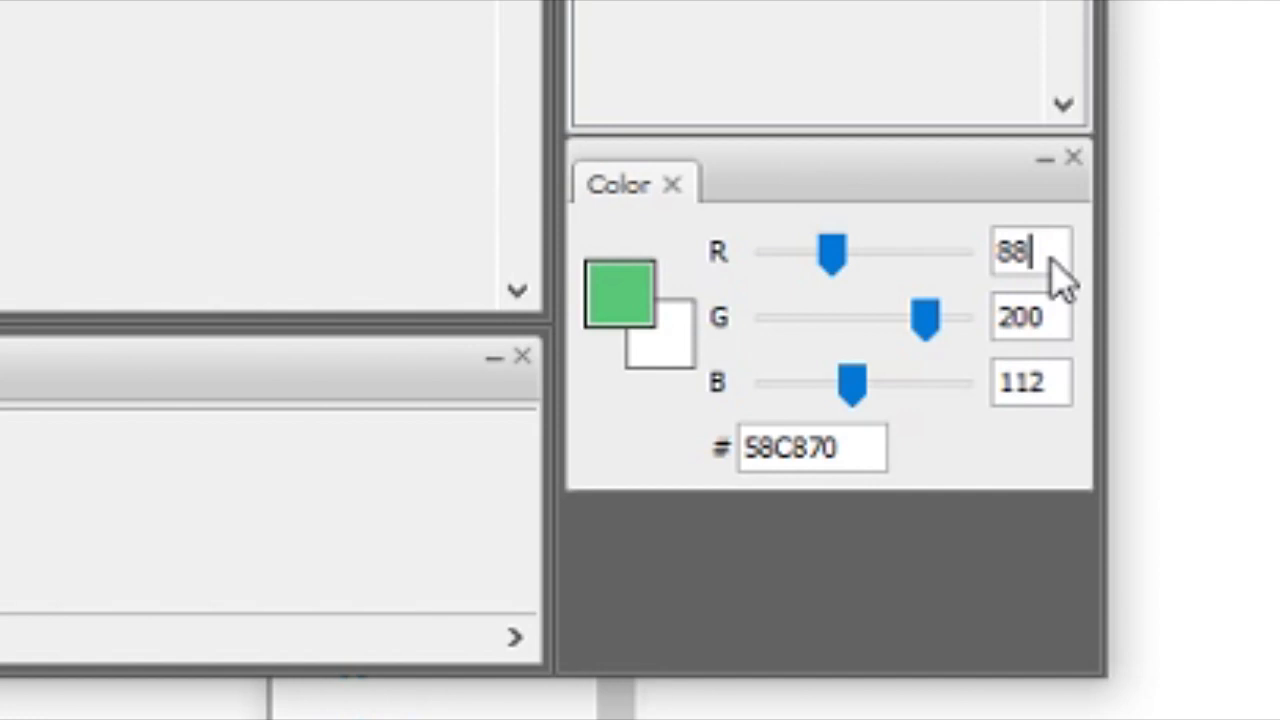
Try to set the red component of colour 12 to 95
{"action": "left_click_drag", "start_coordinate": [1047, 256], "coordinate": [970, 270]}
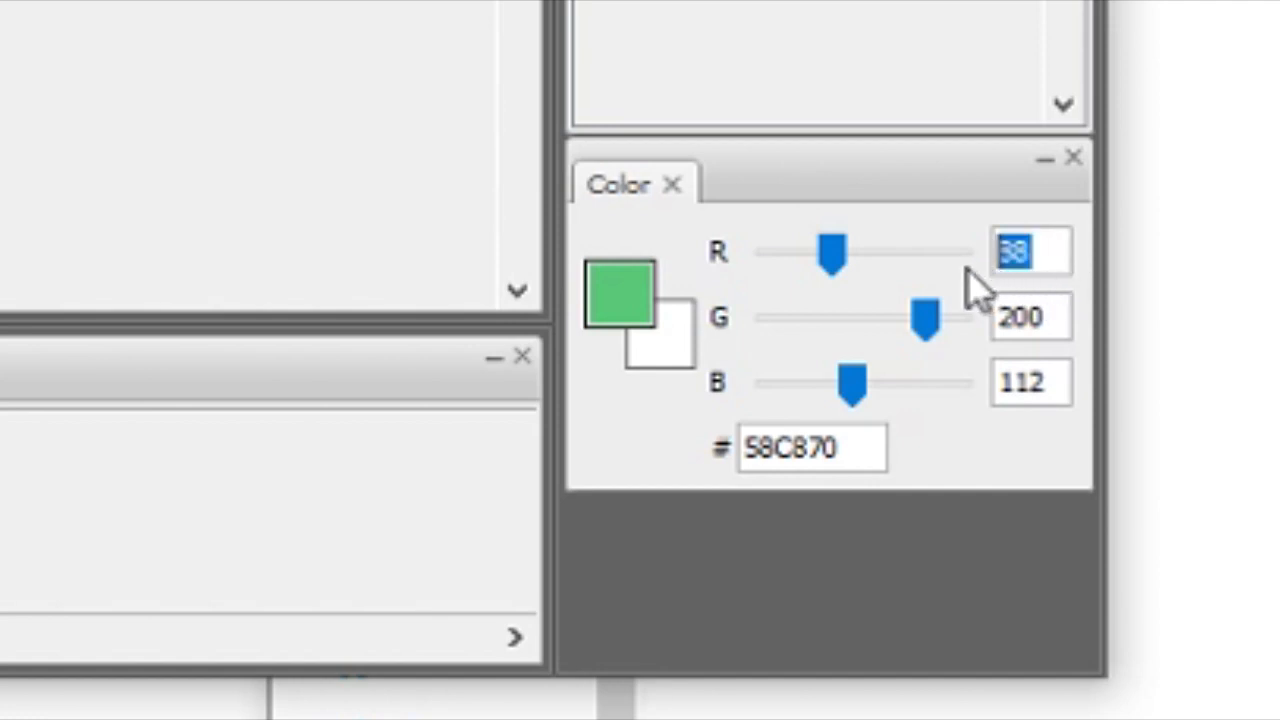
{"action": "left_click", "coordinate": [1035, 270]}
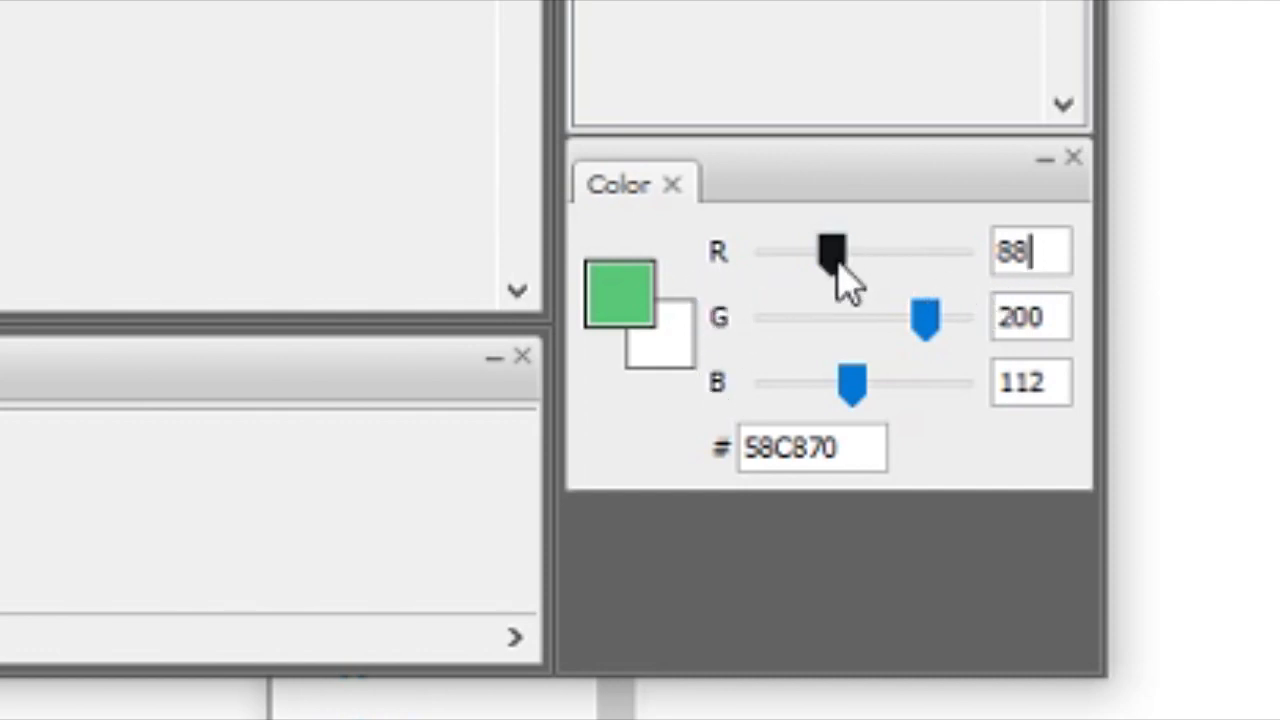
{"action": "double_click", "coordinate": [1000, 257]}
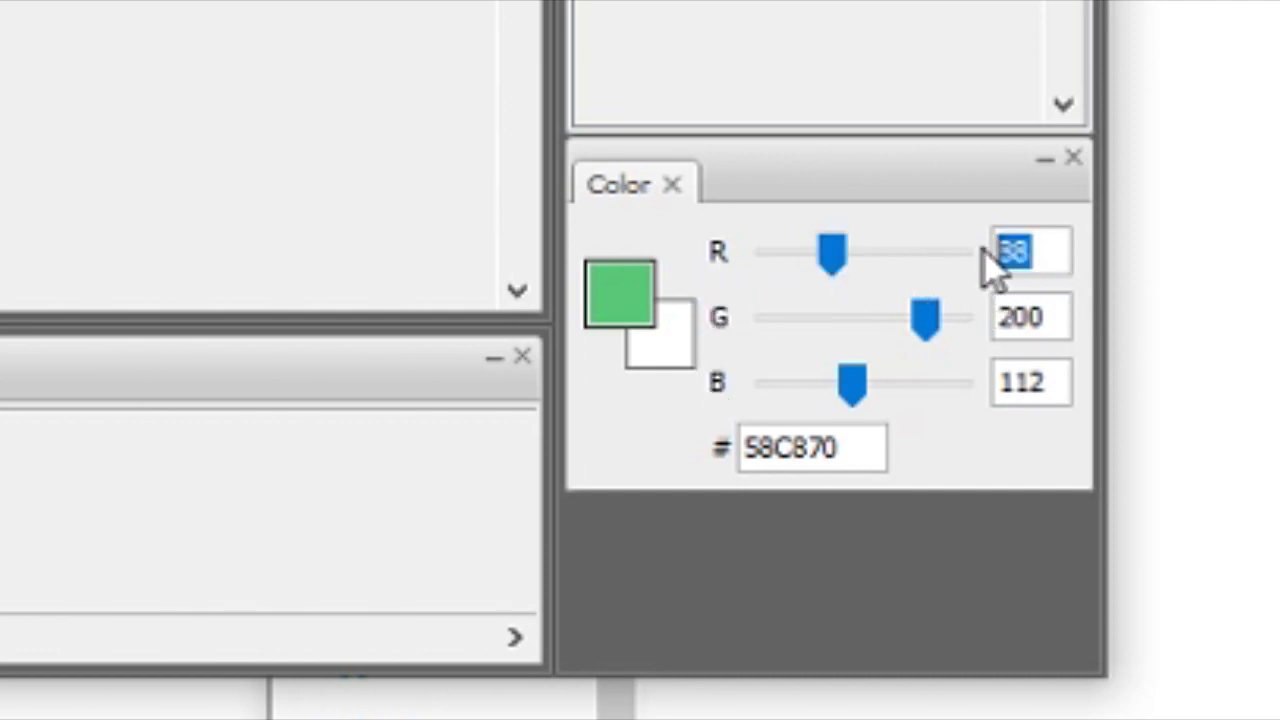
{"action": "type", "text": "95"}
{"action": "left_click", "coordinate": [1047, 322]}
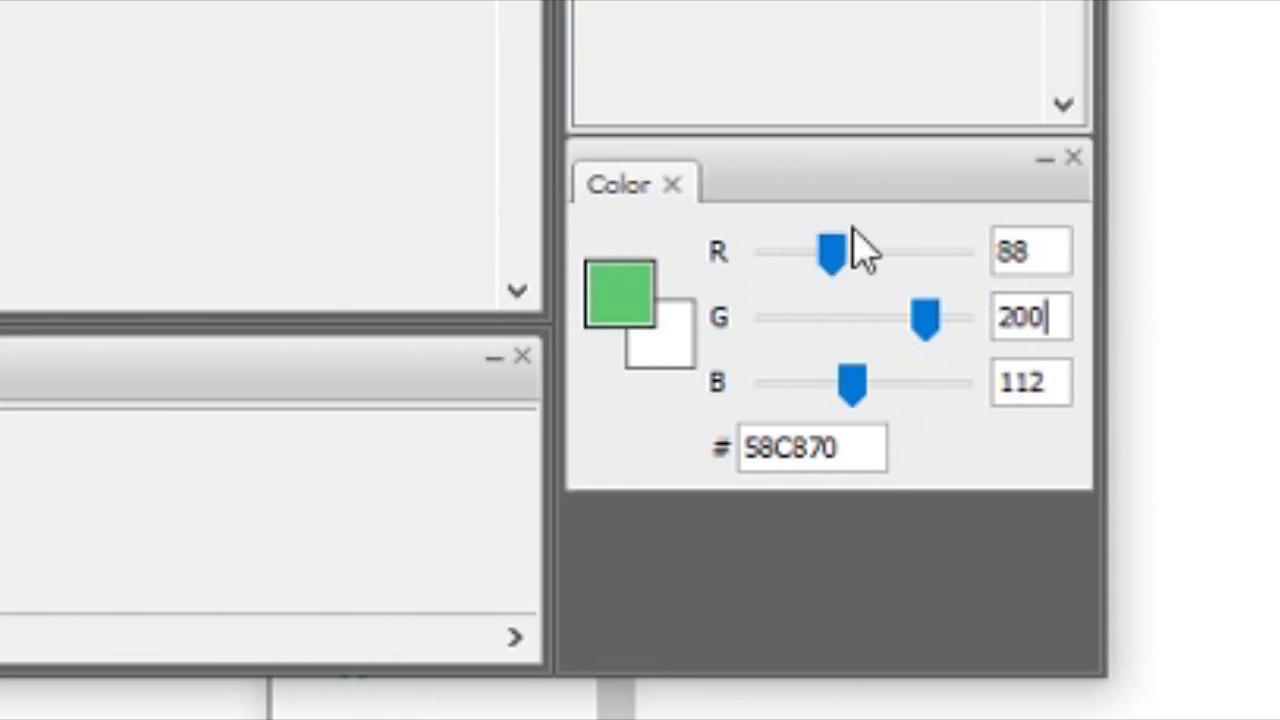
Change the yellow colour 28 in the palette's second row to red F81820 (R 248, G 24, B 32)
{"action": "left_click", "coordinate": [348, 51]}
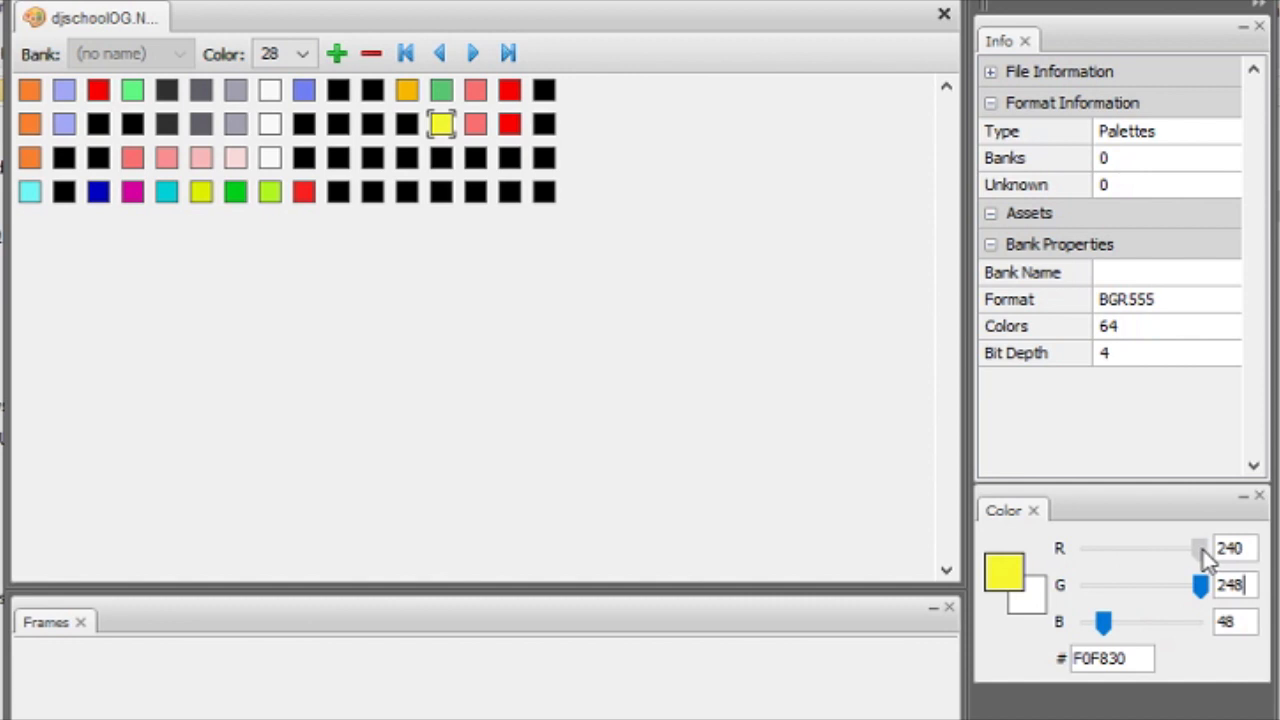
{"action": "left_click_drag", "start_coordinate": [1202, 550], "coordinate": [1096, 632]}
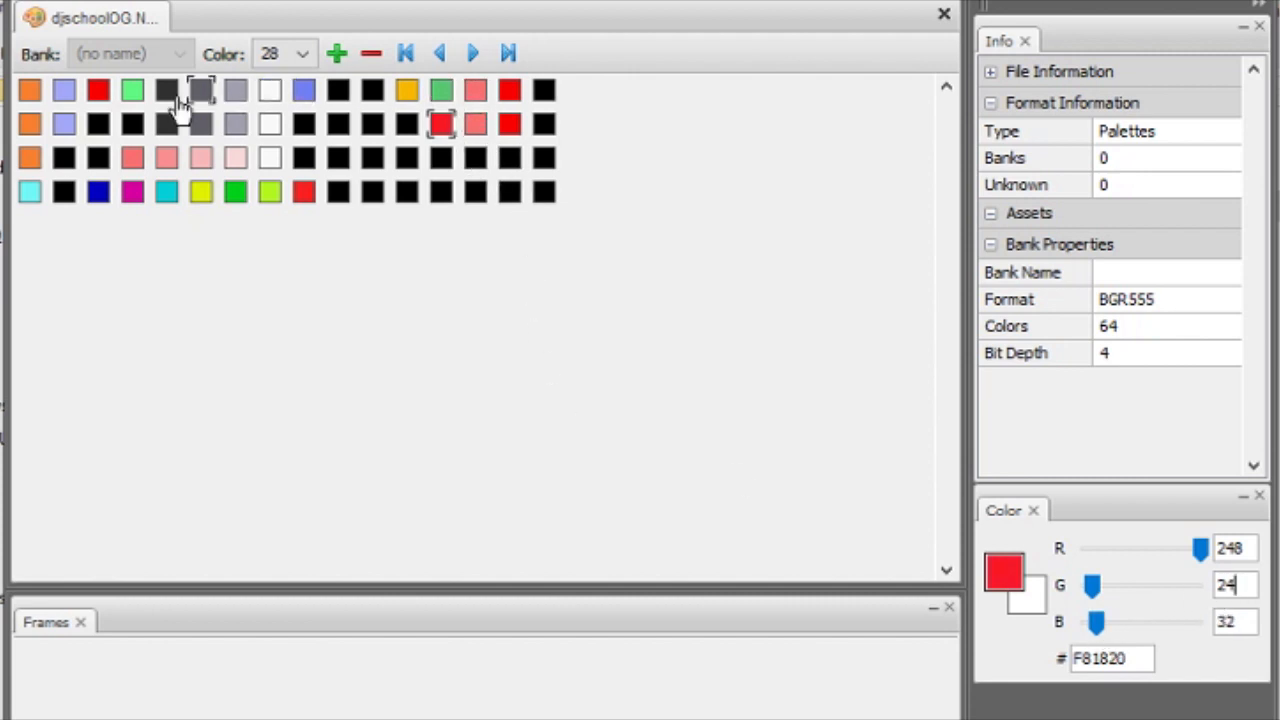
{"action": "left_click", "coordinate": [240, 121]}
{"action": "left_click", "coordinate": [300, 94]}
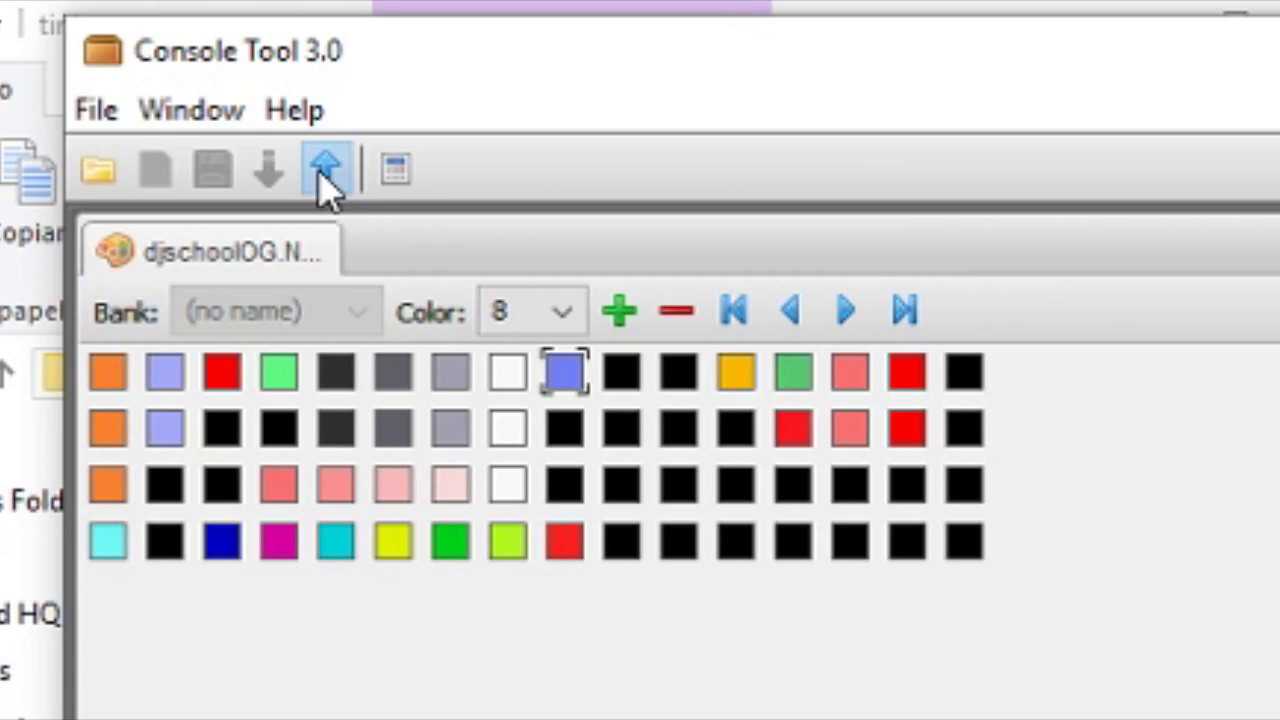
Export the edited palette as djschoolED.NCLR into the DS SPRITE TUTORIAL folder
{"action": "left_click", "coordinate": [324, 174]}
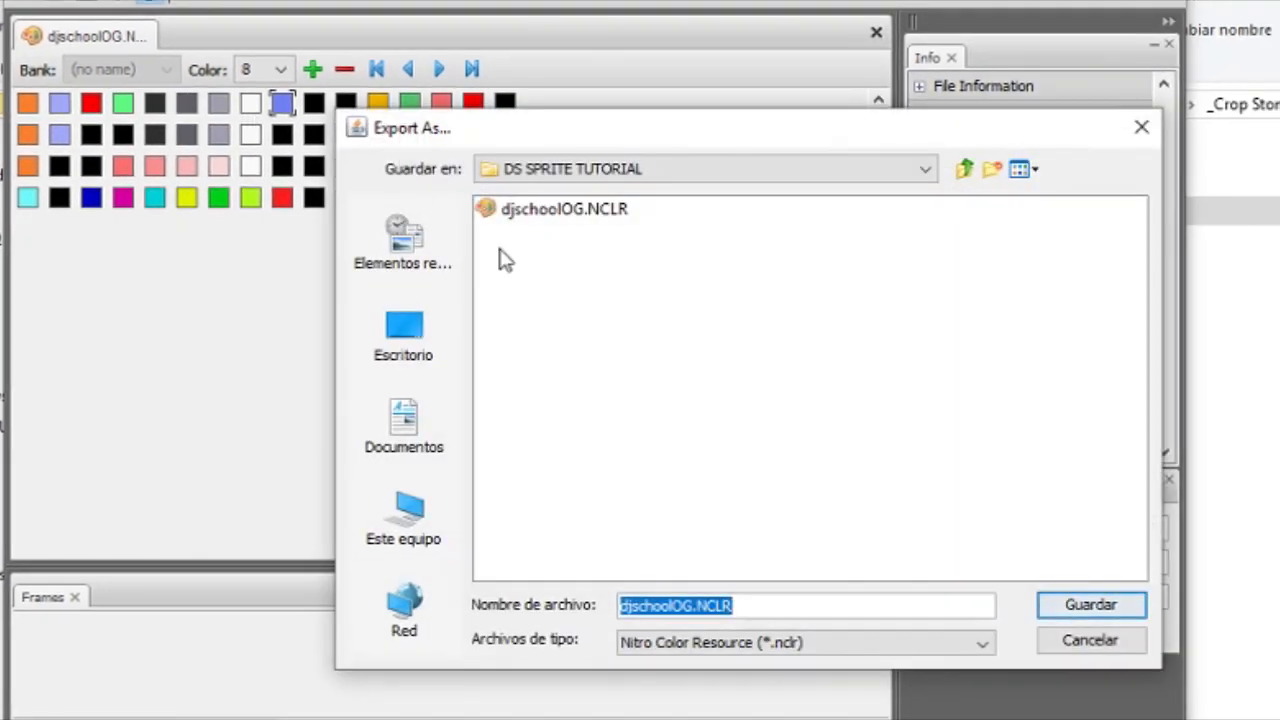
{"action": "left_click", "coordinate": [692, 605]}
{"action": "key", "text": "BackSpace"}
{"action": "key", "text": "BackSpace"}
{"action": "type", "text": "ED"}
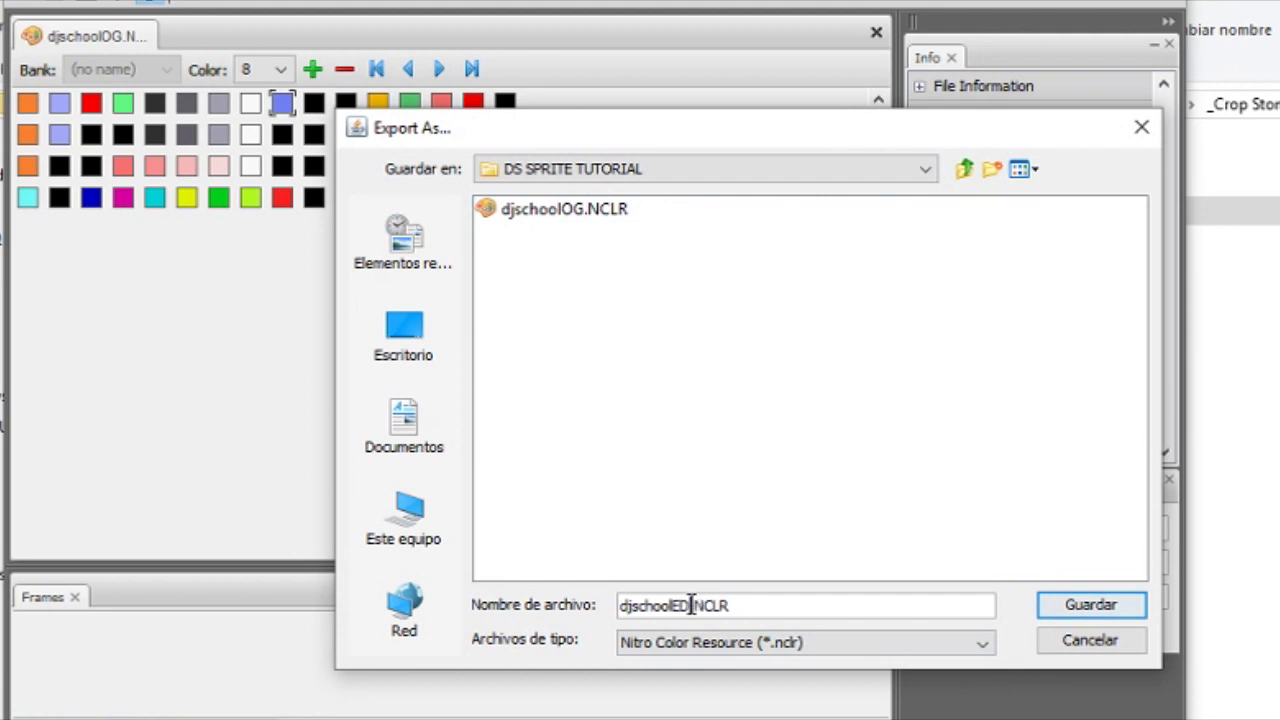
{"action": "left_click", "coordinate": [1090, 612]}
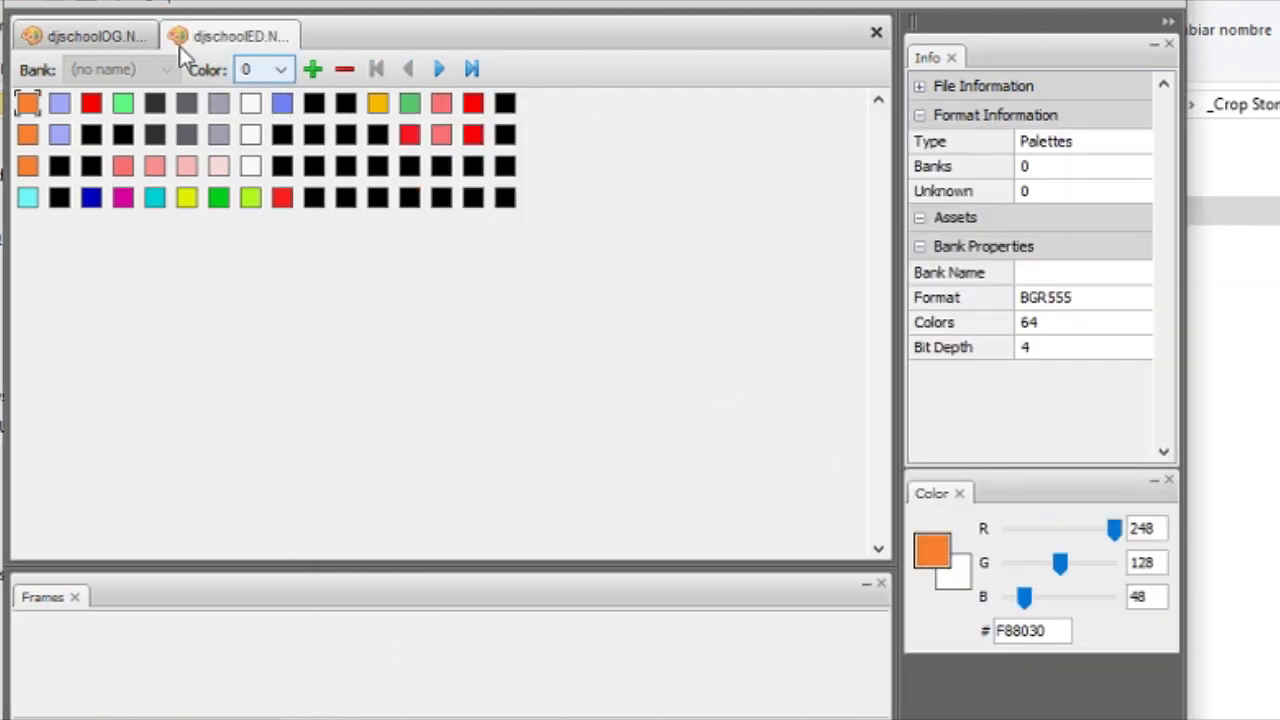
Open hex views of both the djschoolOG and djschoolED palettes
{"action": "left_click", "coordinate": [137, 36]}
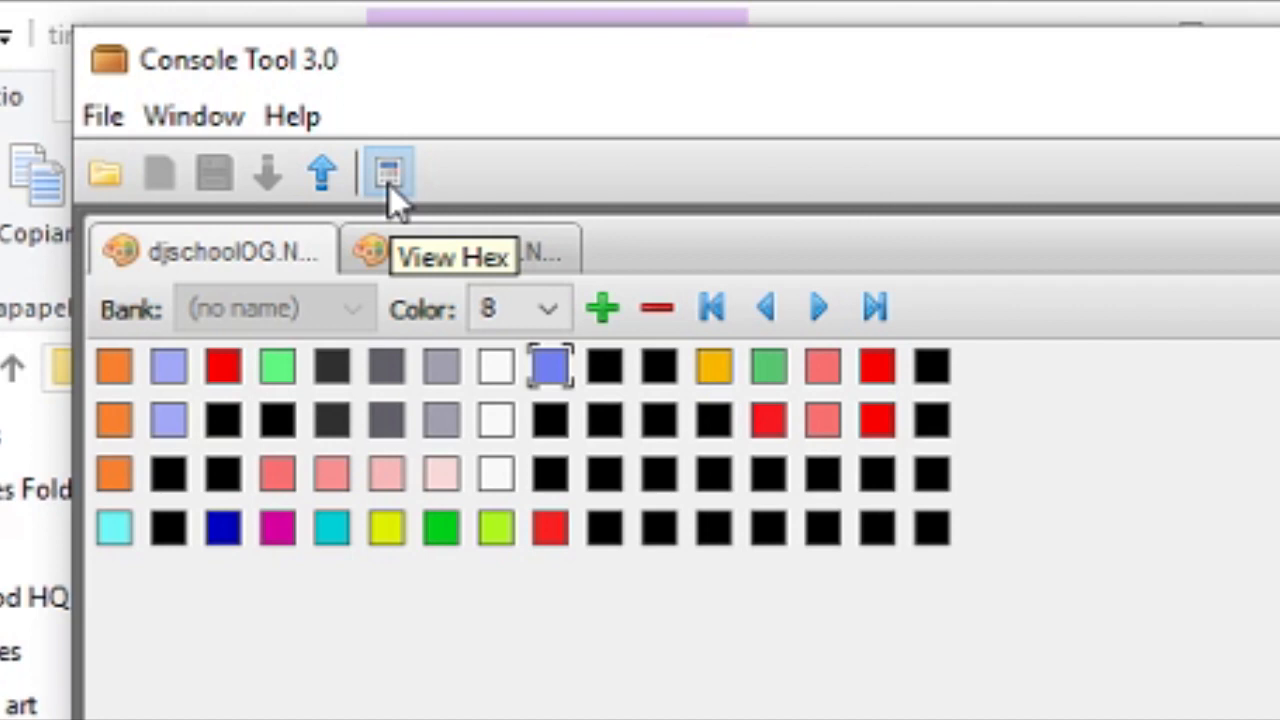
{"action": "left_click", "coordinate": [389, 185]}
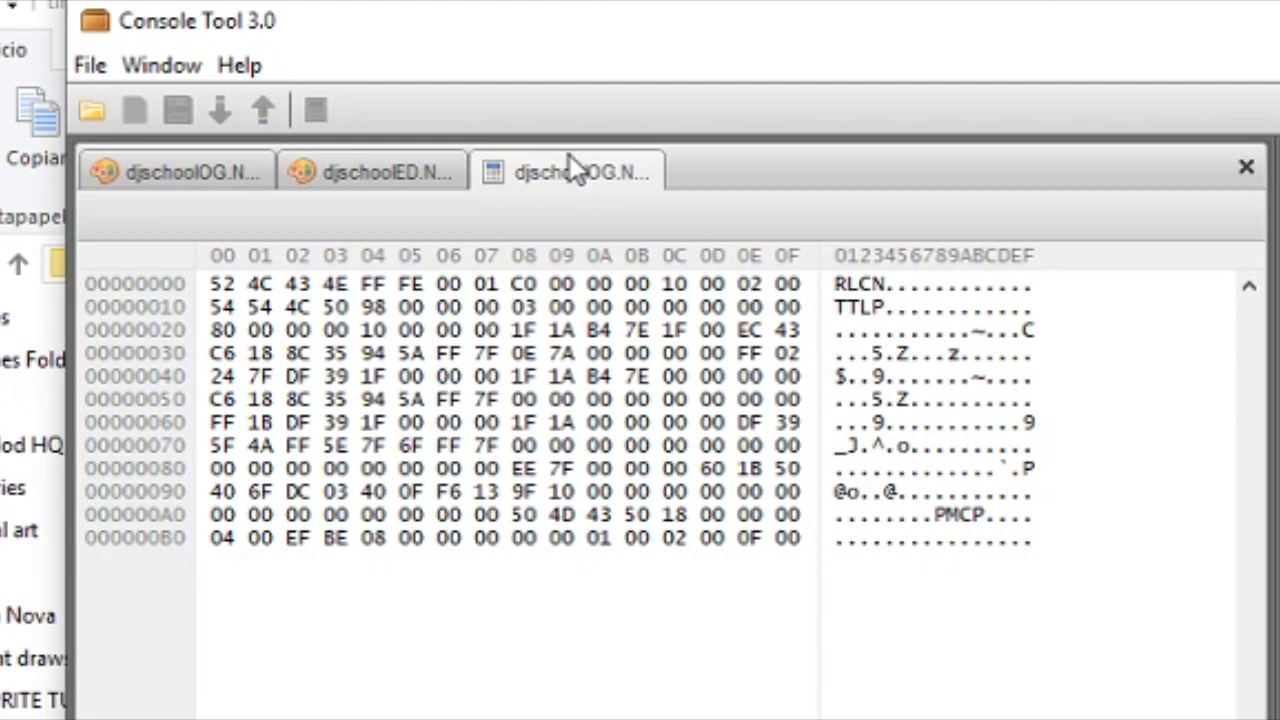
{"action": "left_click", "coordinate": [400, 165]}
{"action": "left_click", "coordinate": [314, 109]}
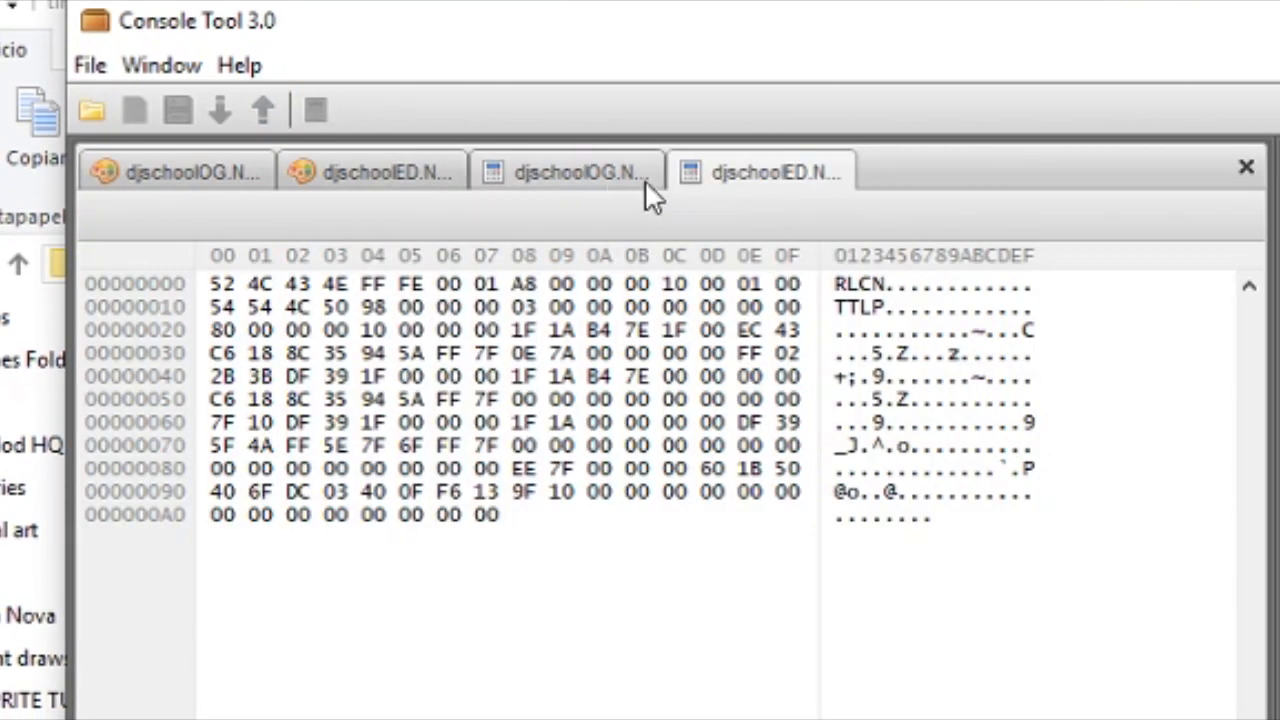
Compare the hex data of djschoolOG and djschoolED, checking the header bytes and the end of each file
{"action": "left_click", "coordinate": [625, 175]}
{"action": "left_click", "coordinate": [782, 170]}
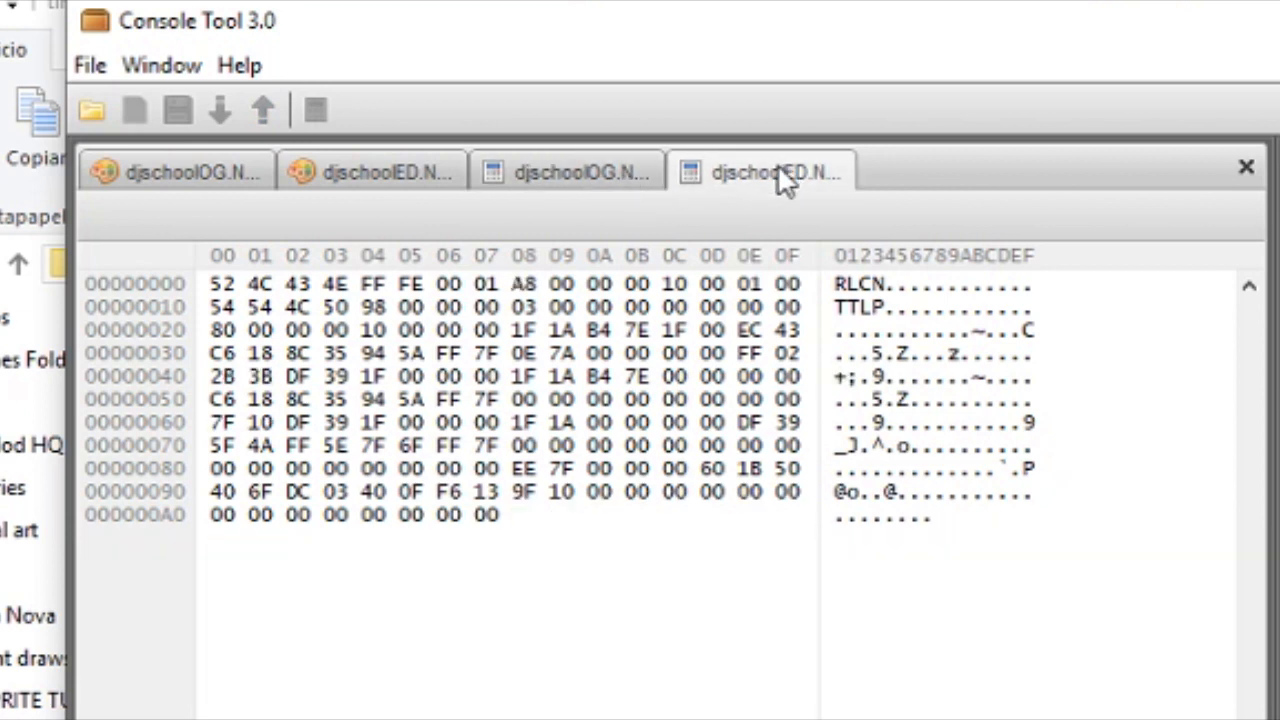
{"action": "left_click", "coordinate": [580, 175]}
{"action": "left_click", "coordinate": [787, 172]}
{"action": "left_click", "coordinate": [596, 176]}
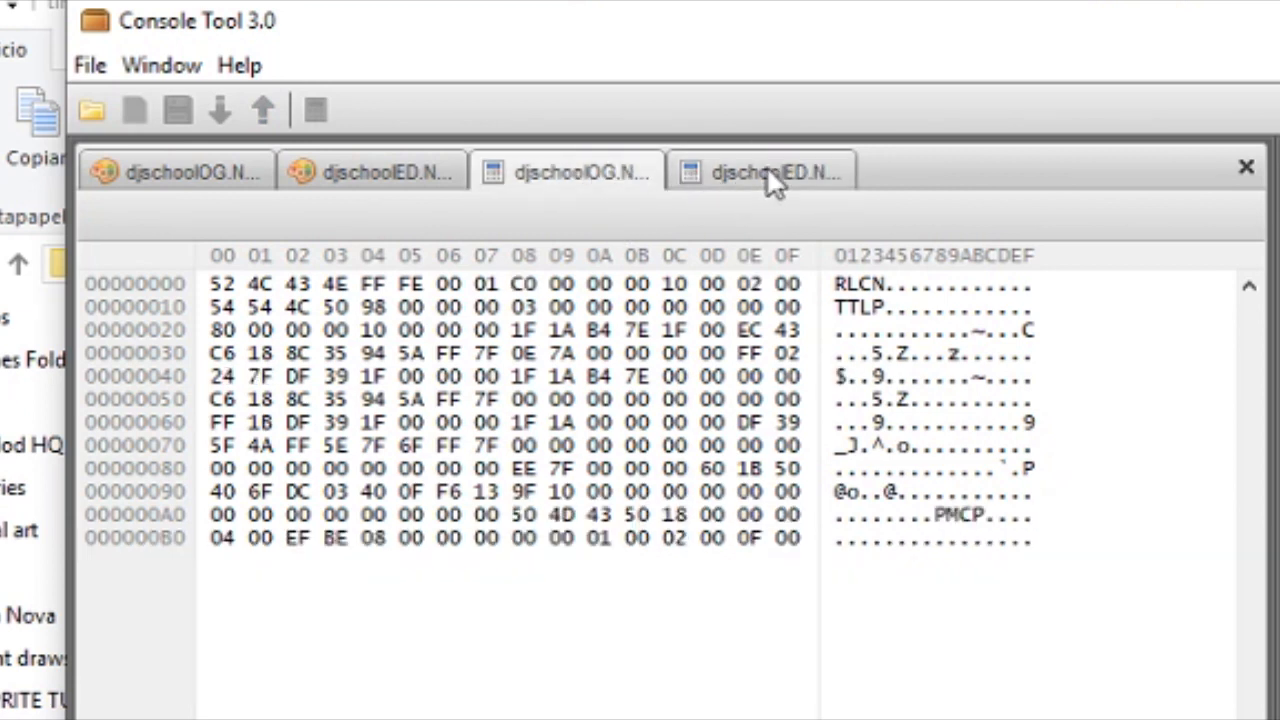
{"action": "left_click", "coordinate": [770, 166]}
{"action": "left_click", "coordinate": [628, 176]}
{"action": "left_click", "coordinate": [739, 175]}
{"action": "left_click", "coordinate": [587, 176]}
{"action": "left_click", "coordinate": [710, 168]}
{"action": "left_click", "coordinate": [625, 170]}
{"action": "left_click", "coordinate": [716, 168]}
{"action": "left_click", "coordinate": [589, 172]}
{"action": "left_click", "coordinate": [683, 180]}
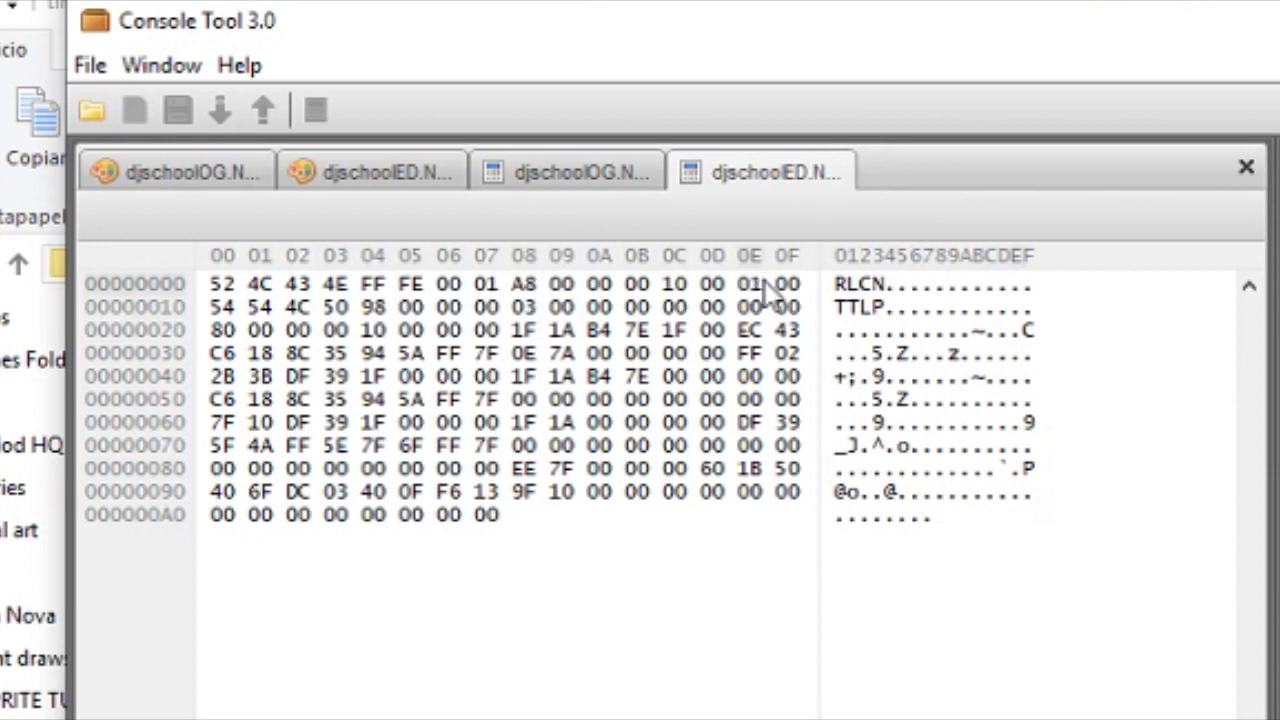
{"action": "left_click", "coordinate": [586, 180]}
{"action": "left_click", "coordinate": [756, 168]}
{"action": "left_click", "coordinate": [585, 176]}
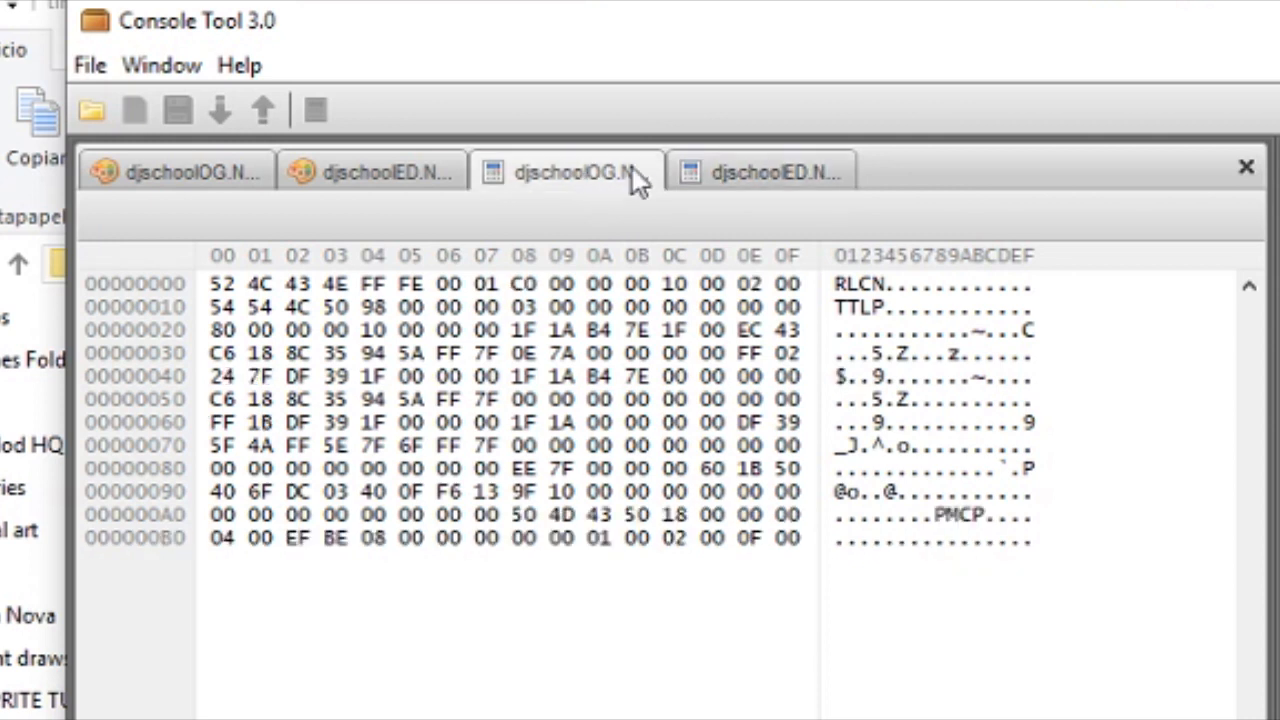
{"action": "left_click", "coordinate": [745, 178]}
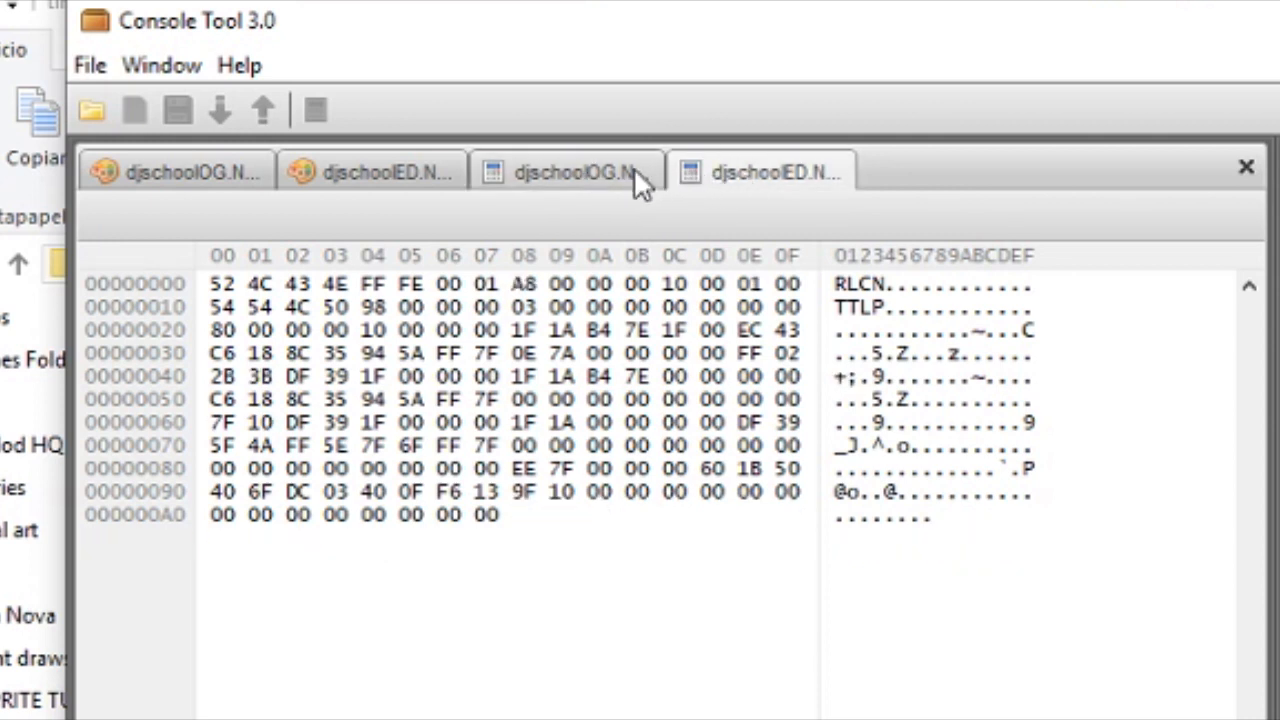
{"action": "left_click", "coordinate": [572, 179]}
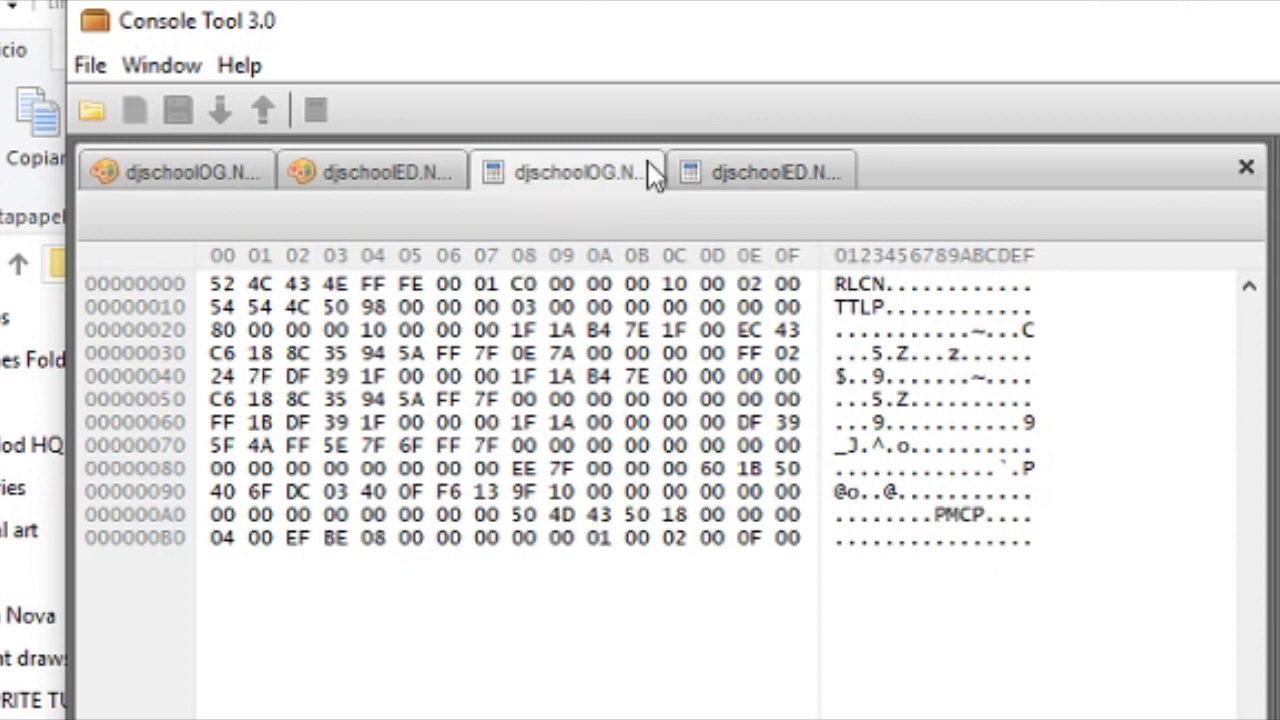
Compare the changed colour bytes in rows 00000040 and 00000060 and the closing PMCP block between the djschoolOG and djschoolED hex views
{"action": "left_click", "coordinate": [780, 186]}
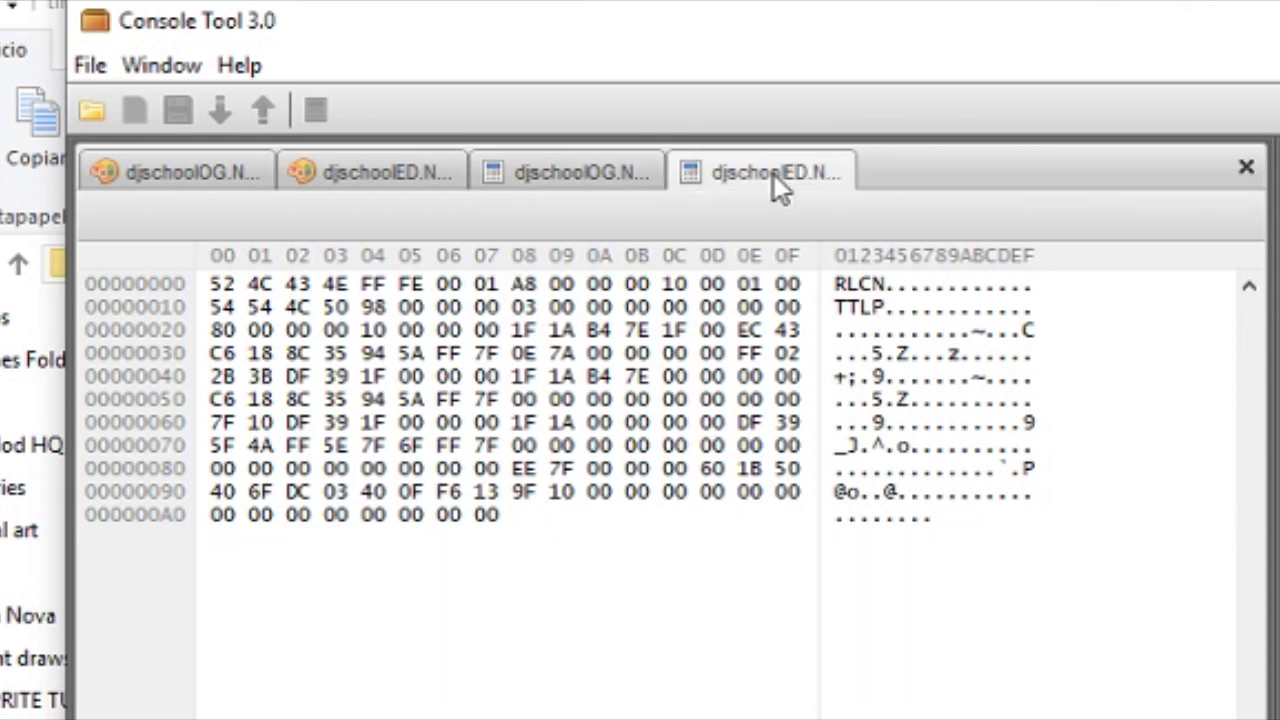
{"action": "left_click", "coordinate": [605, 172]}
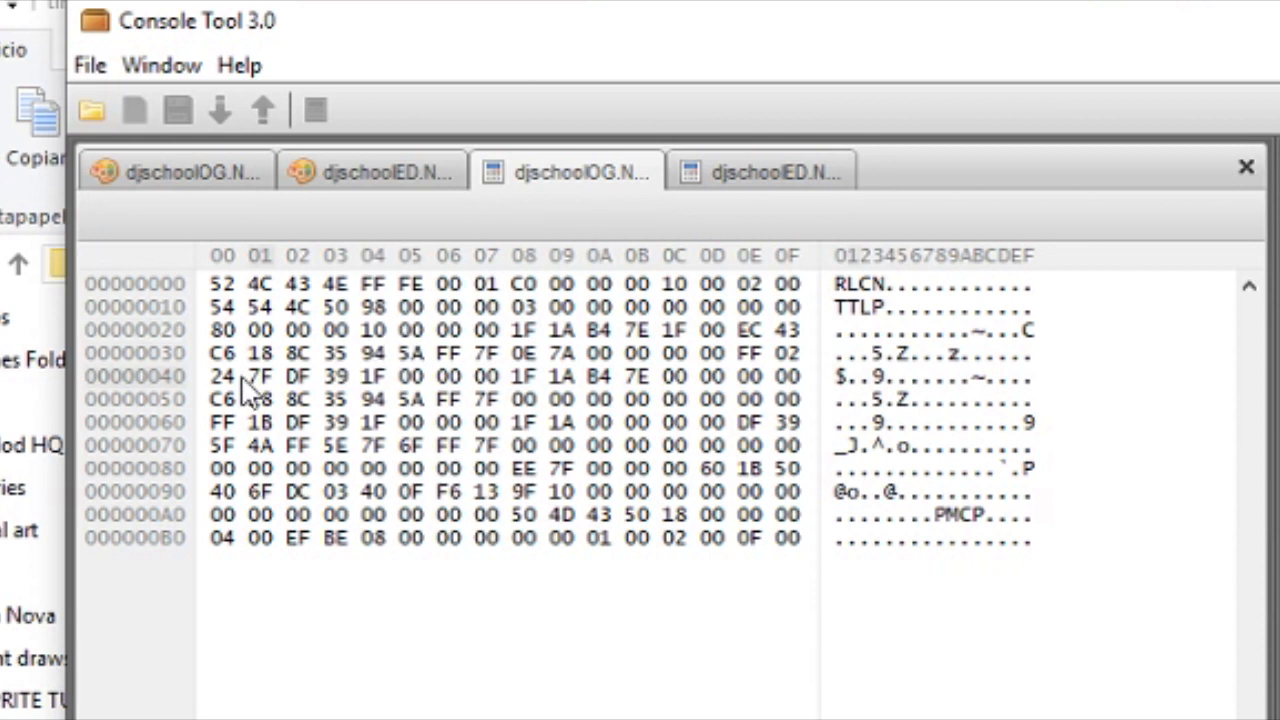
{"action": "left_click_drag", "start_coordinate": [212, 377], "coordinate": [280, 380]}
{"action": "left_click_drag", "start_coordinate": [212, 422], "coordinate": [276, 422]}
{"action": "left_click", "coordinate": [786, 167]}
{"action": "left_click", "coordinate": [621, 176]}
{"action": "left_click", "coordinate": [741, 178]}
{"action": "left_click", "coordinate": [592, 172]}
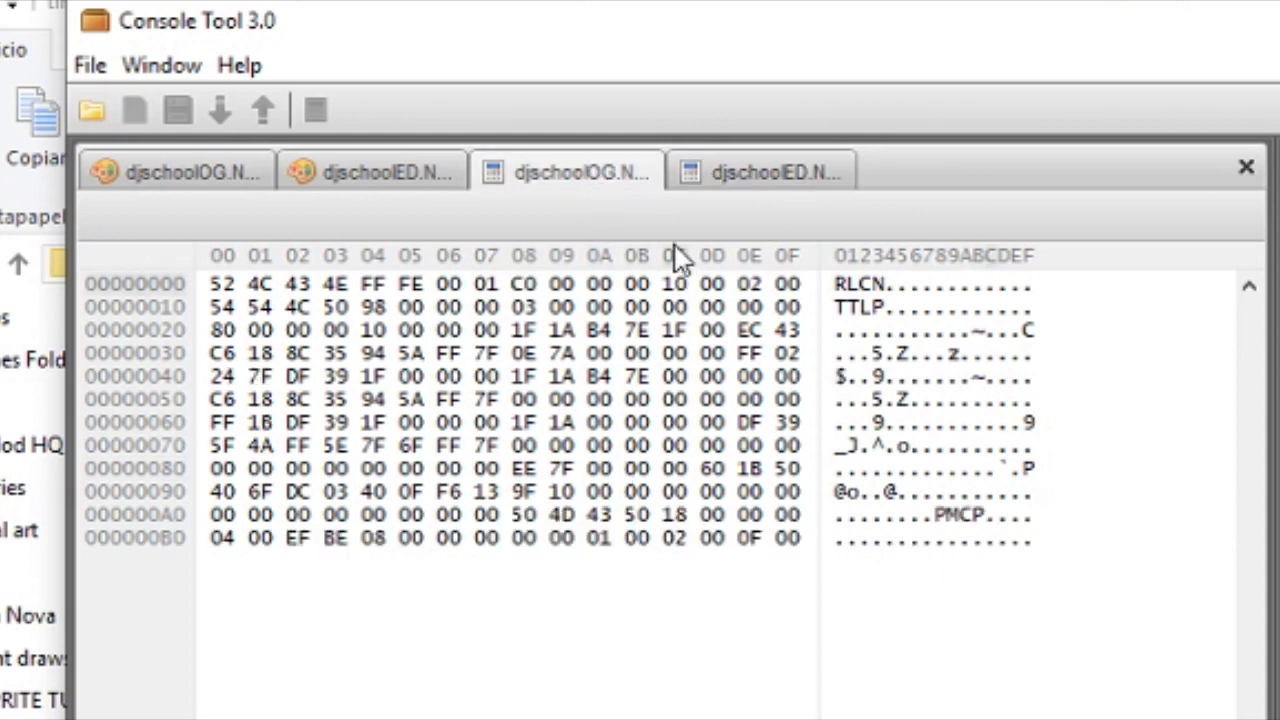
{"action": "left_click", "coordinate": [740, 165]}
{"action": "left_click", "coordinate": [595, 180]}
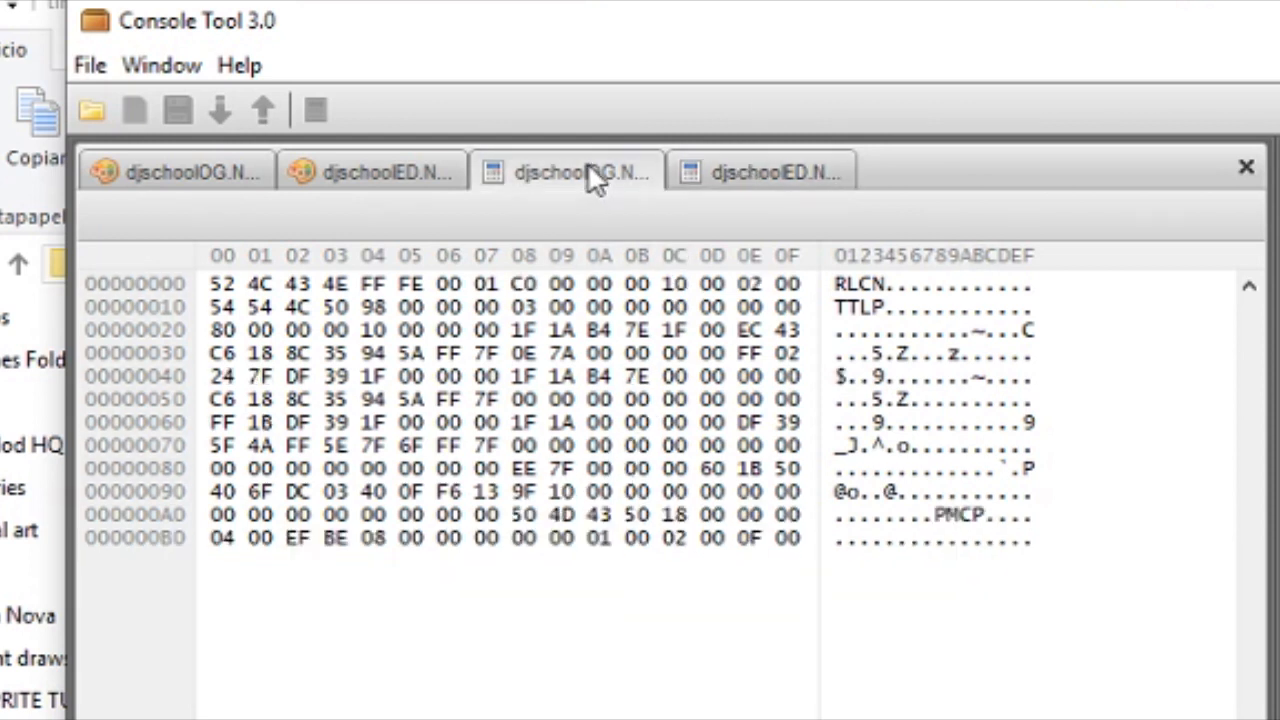
{"action": "left_click_drag", "start_coordinate": [523, 514], "coordinate": [851, 589]}
{"action": "left_click", "coordinate": [745, 500]}
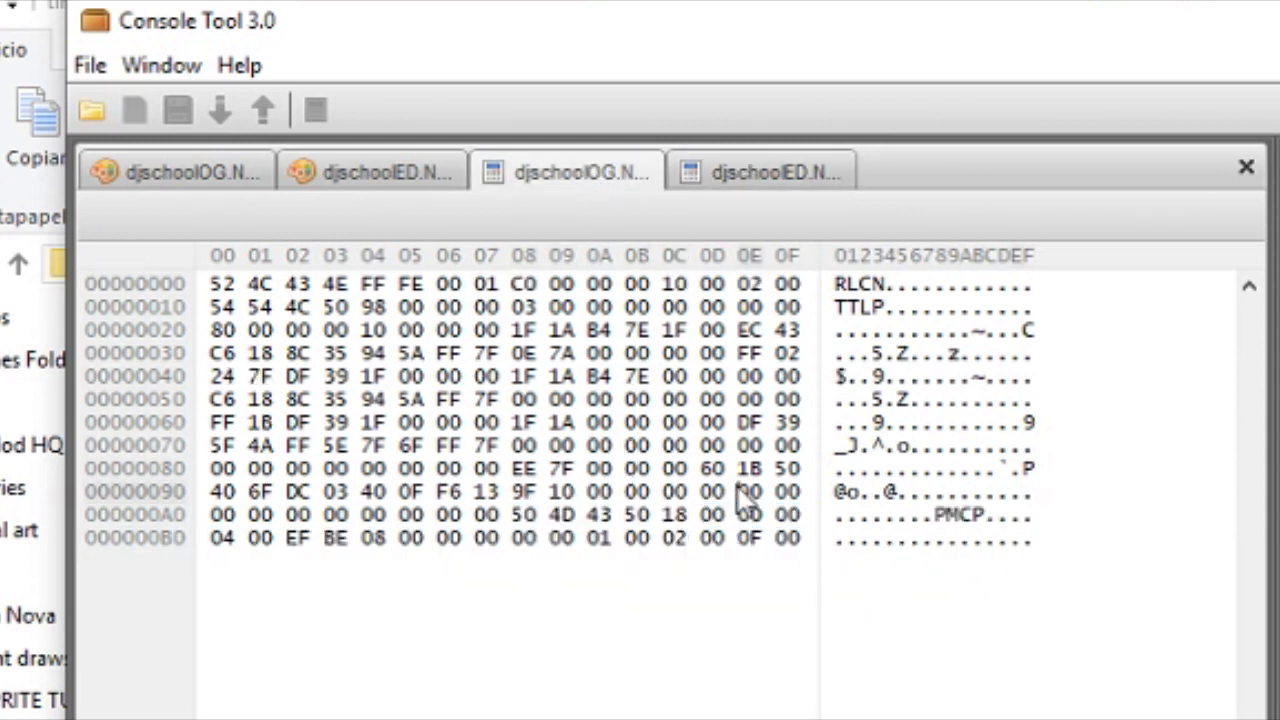
{"action": "left_click", "coordinate": [721, 180]}
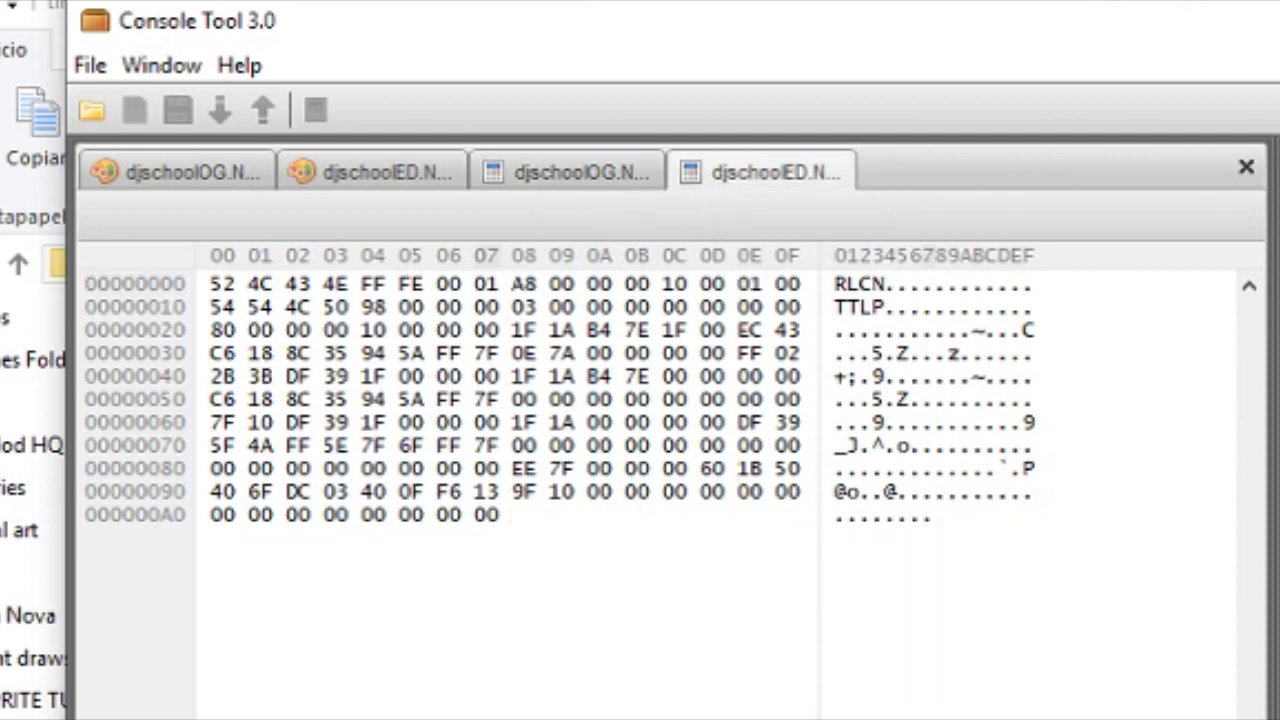
Find and launch the HxD hex editor
{"action": "key", "text": "super+s"}
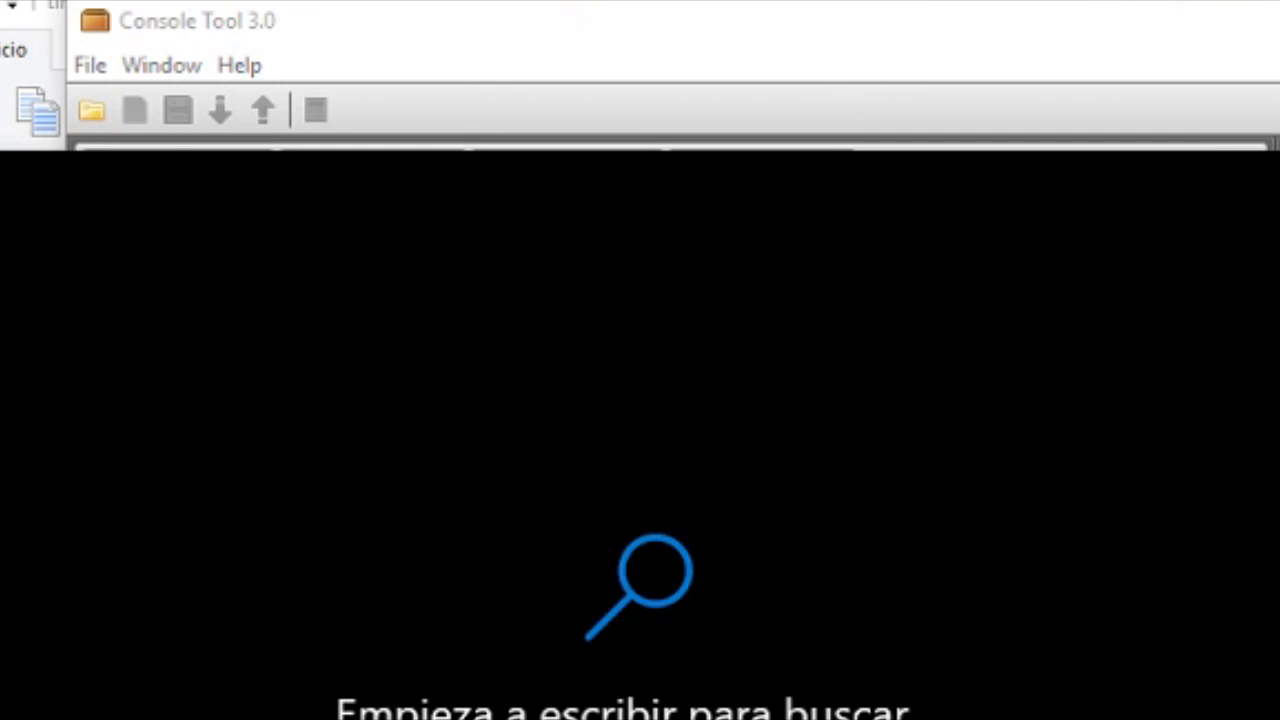
{"action": "type", "text": "hxd"}
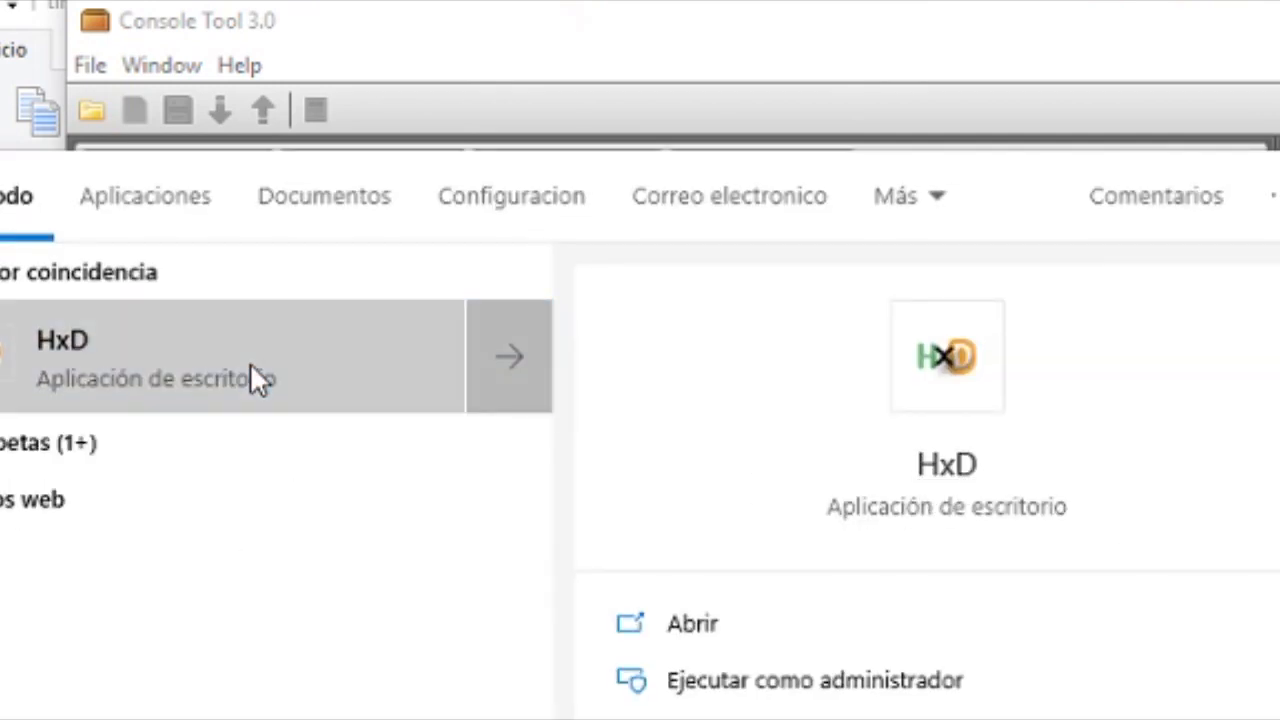
{"action": "left_click", "coordinate": [250, 364]}
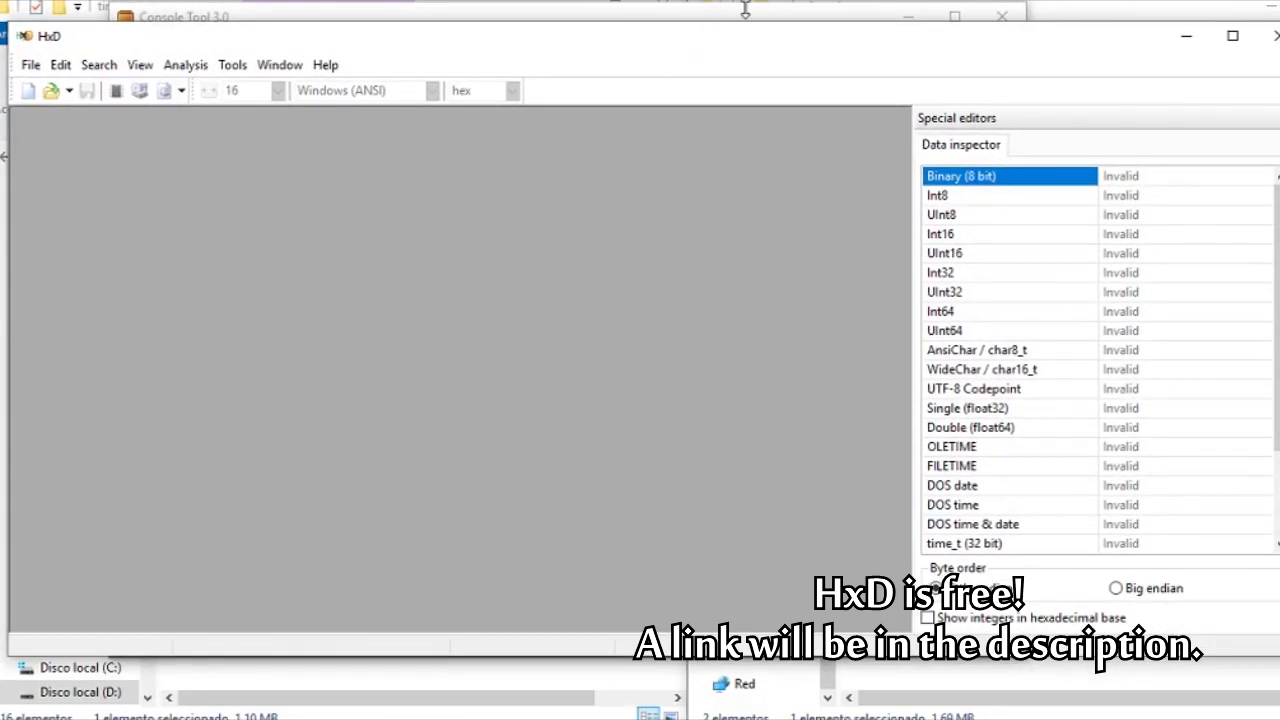
{"action": "left_click", "coordinate": [1080, 8]}
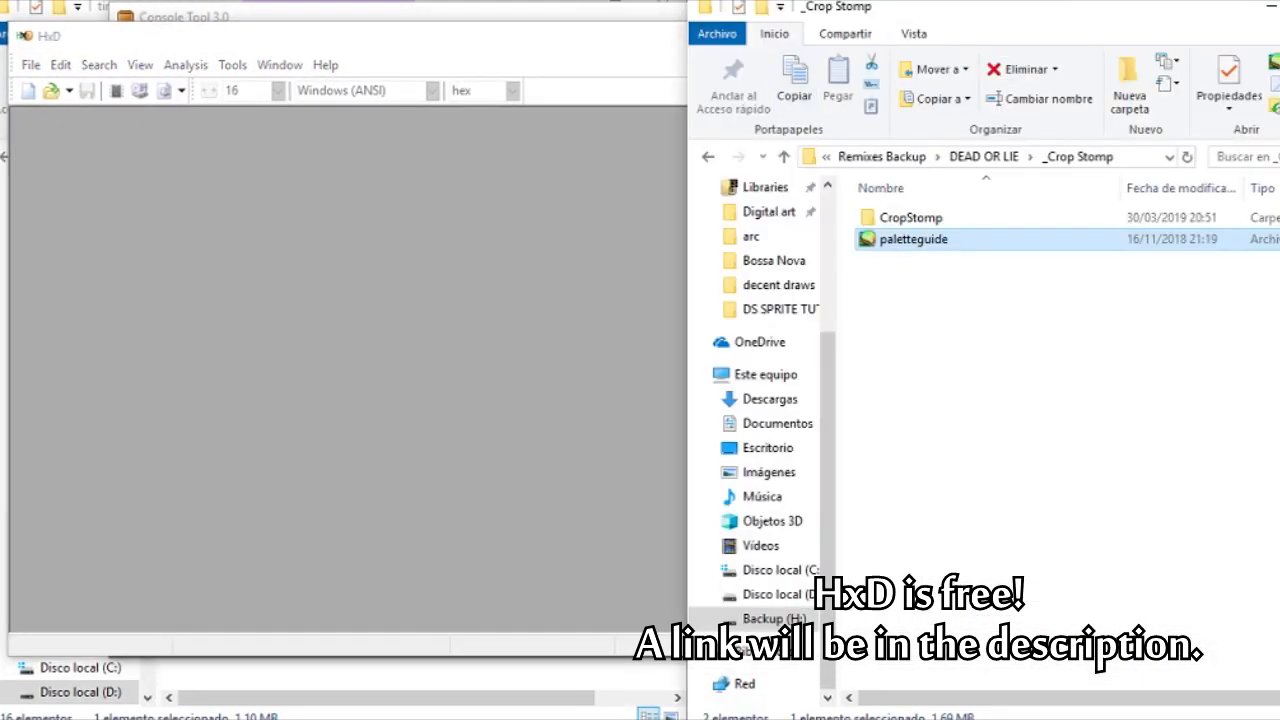
{"action": "left_click", "coordinate": [708, 160]}
{"action": "left_click", "coordinate": [708, 160]}
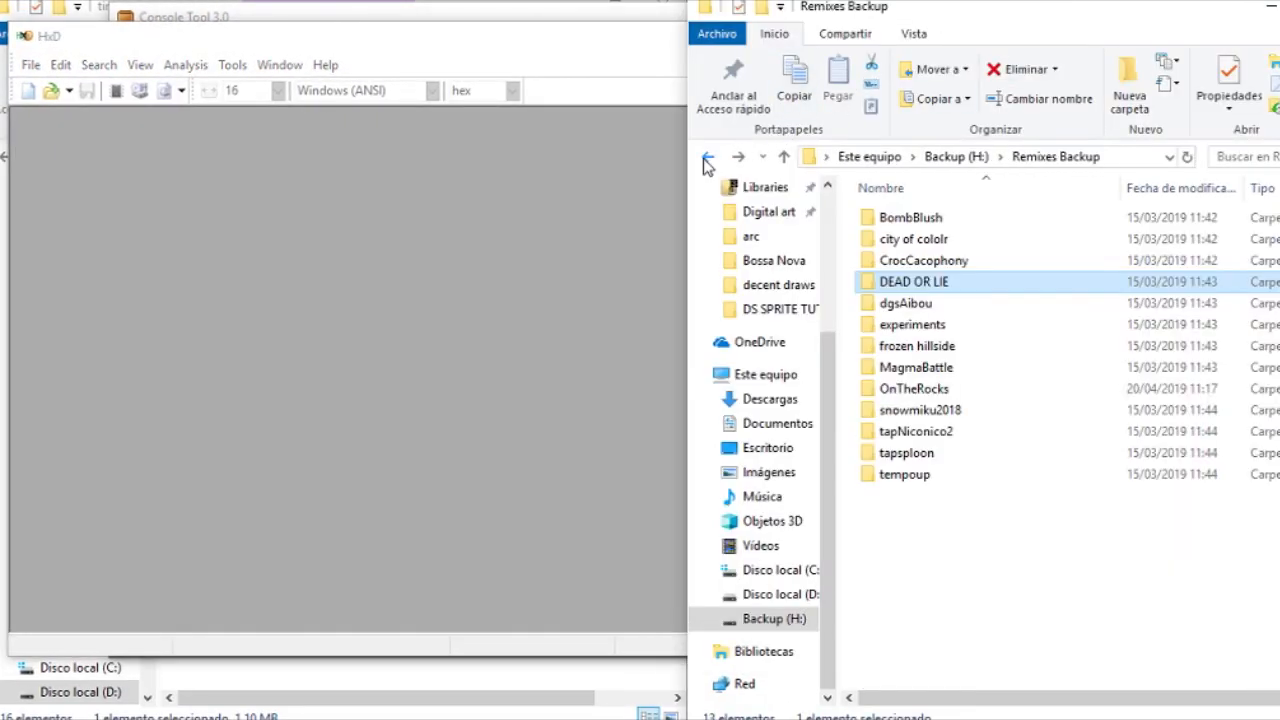
{"action": "left_click", "coordinate": [708, 160]}
{"action": "left_click", "coordinate": [708, 160]}
{"action": "left_click", "coordinate": [708, 160]}
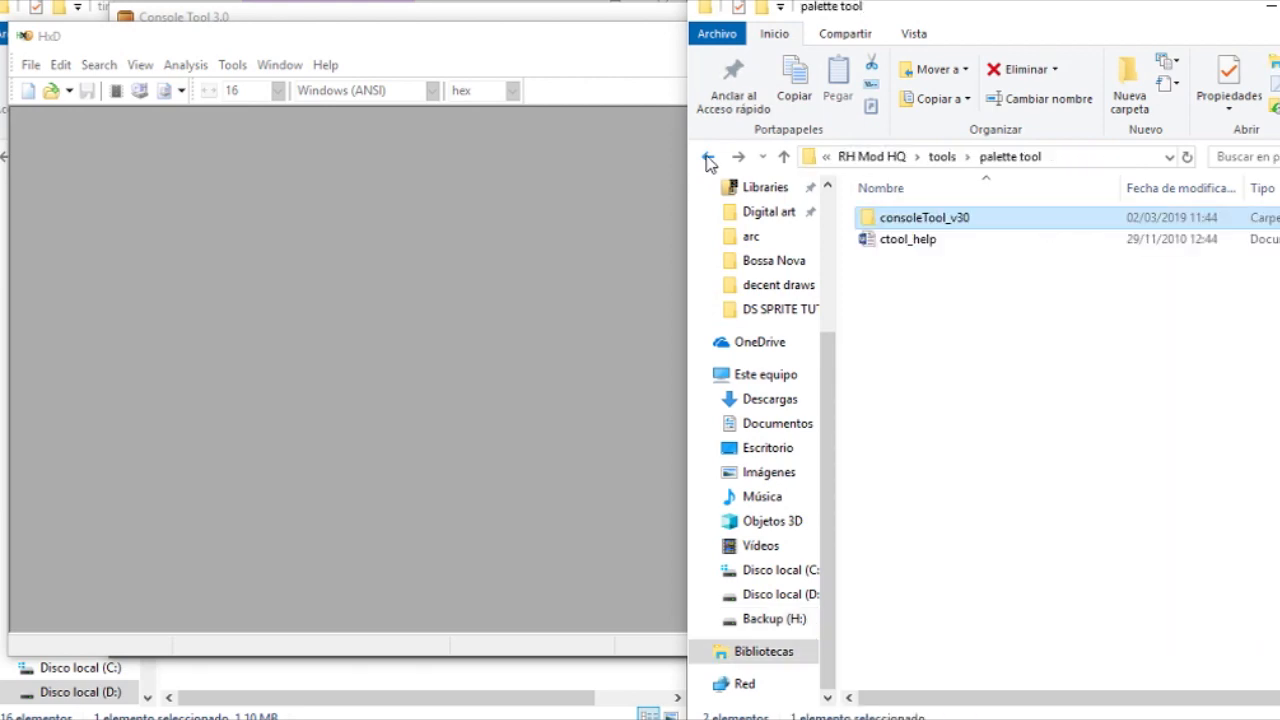
{"action": "left_click", "coordinate": [738, 157]}
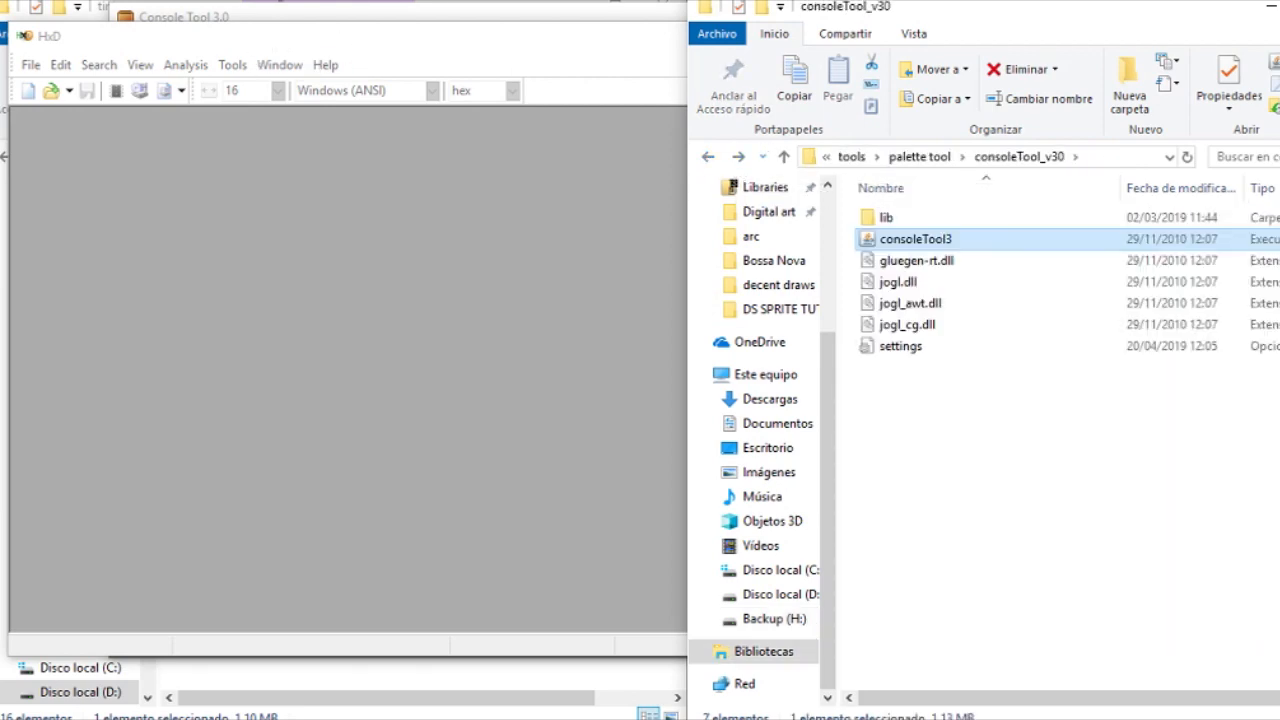
Open djschoolED.NCLR and djschoolOG.NCLR from the DS SPRITE TUTORIAL folder in HxD
{"action": "left_click", "coordinate": [290, 2]}
{"action": "mouse_move", "coordinate": [158, 705]}
{"action": "left_click", "coordinate": [158, 636]}
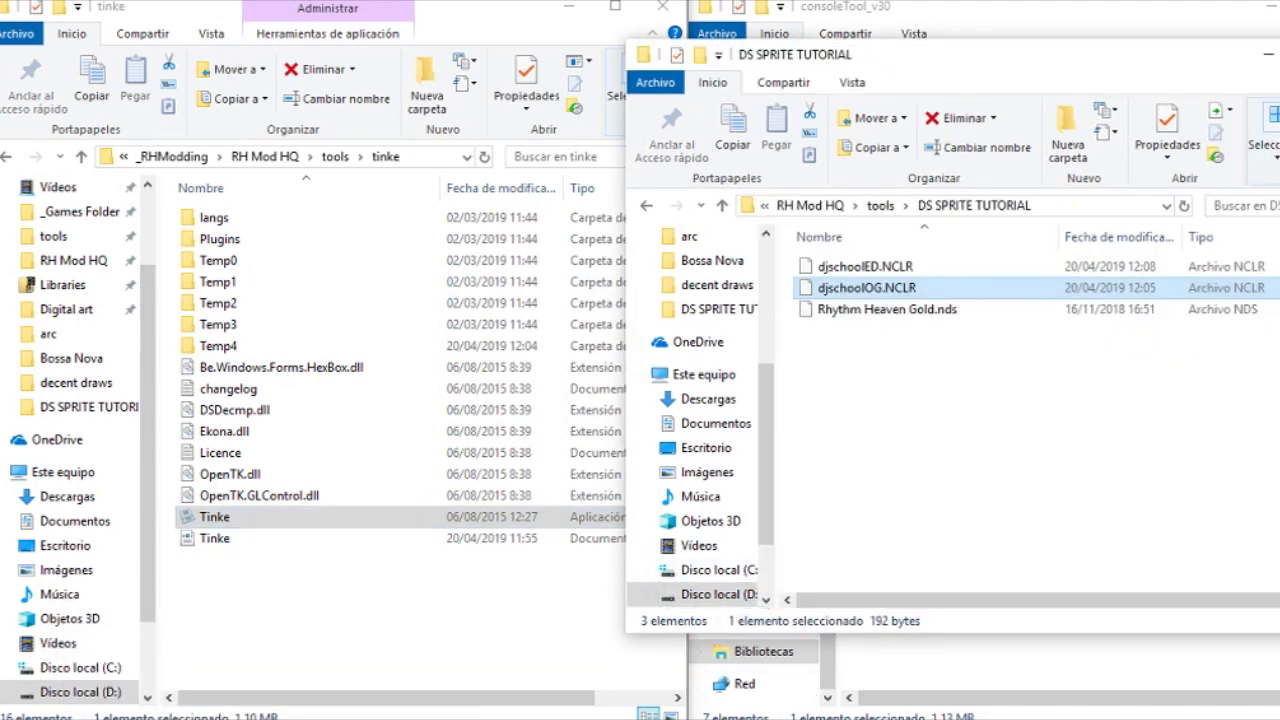
{"action": "key", "text": "alt+Tab"}
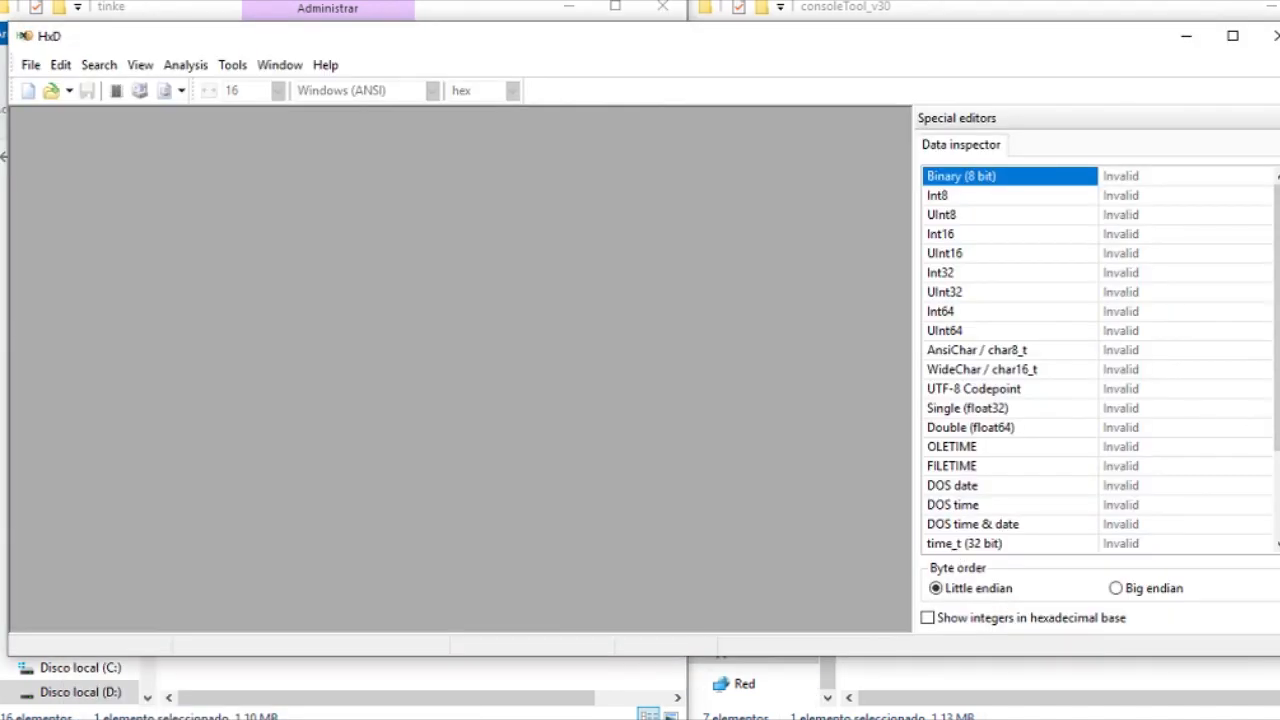
{"action": "key", "text": "alt+Tab"}
{"action": "left_click", "coordinate": [857, 287]}
{"action": "left_click", "coordinate": [828, 272]}
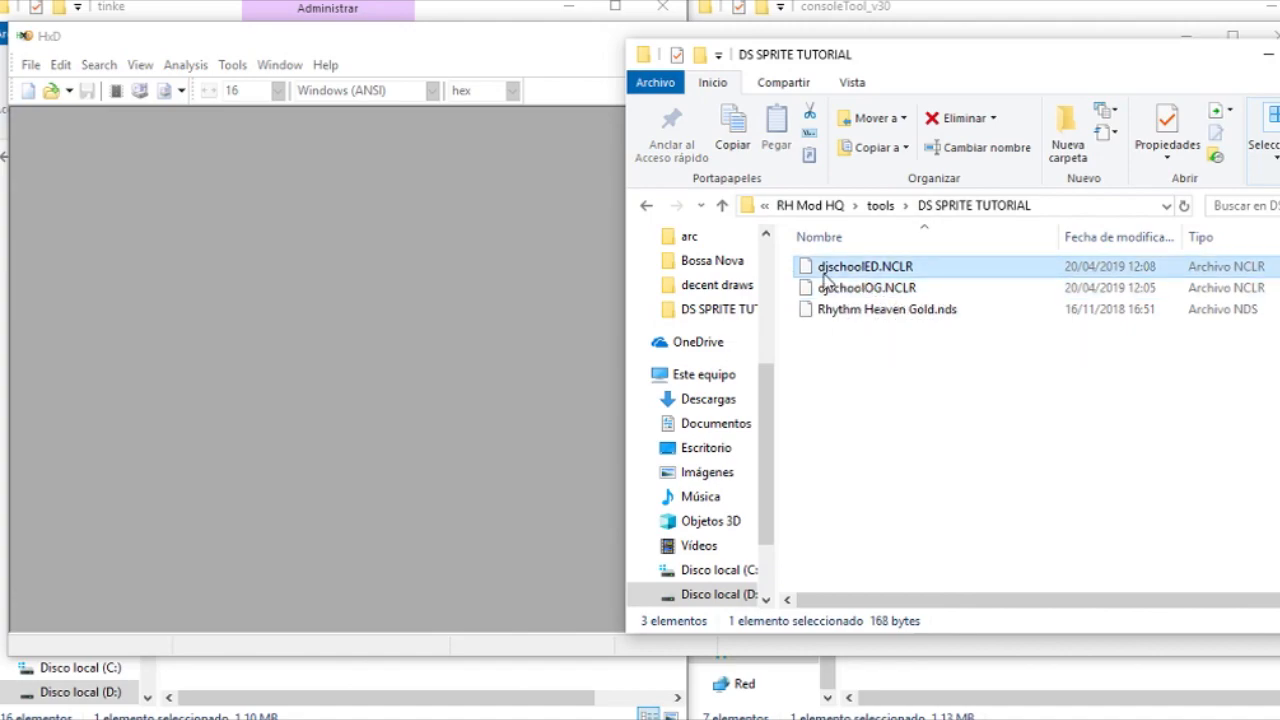
{"action": "left_click", "coordinate": [885, 287], "text": "shift"}
{"action": "left_click_drag", "start_coordinate": [885, 287], "coordinate": [420, 362]}
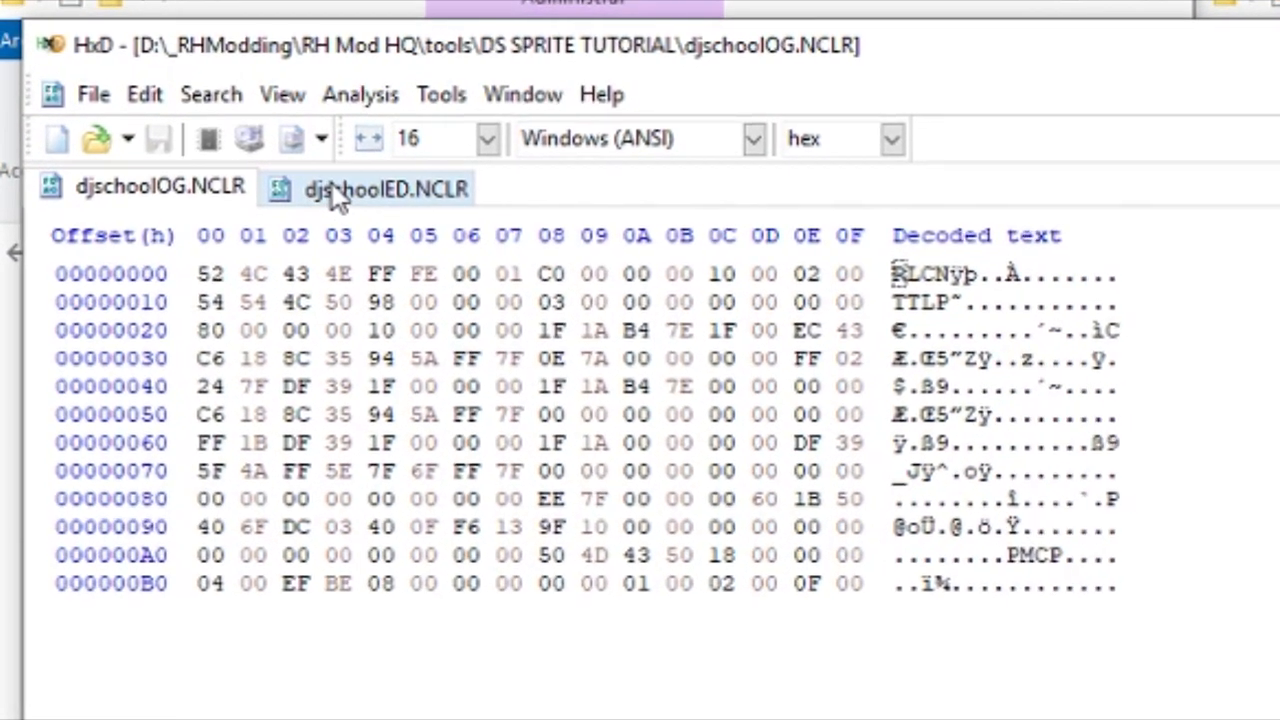
Copy all bytes of djschoolED.NCLR from offset 00000010, starting at TTLP, through the end of the file
{"action": "left_click", "coordinate": [259, 159]}
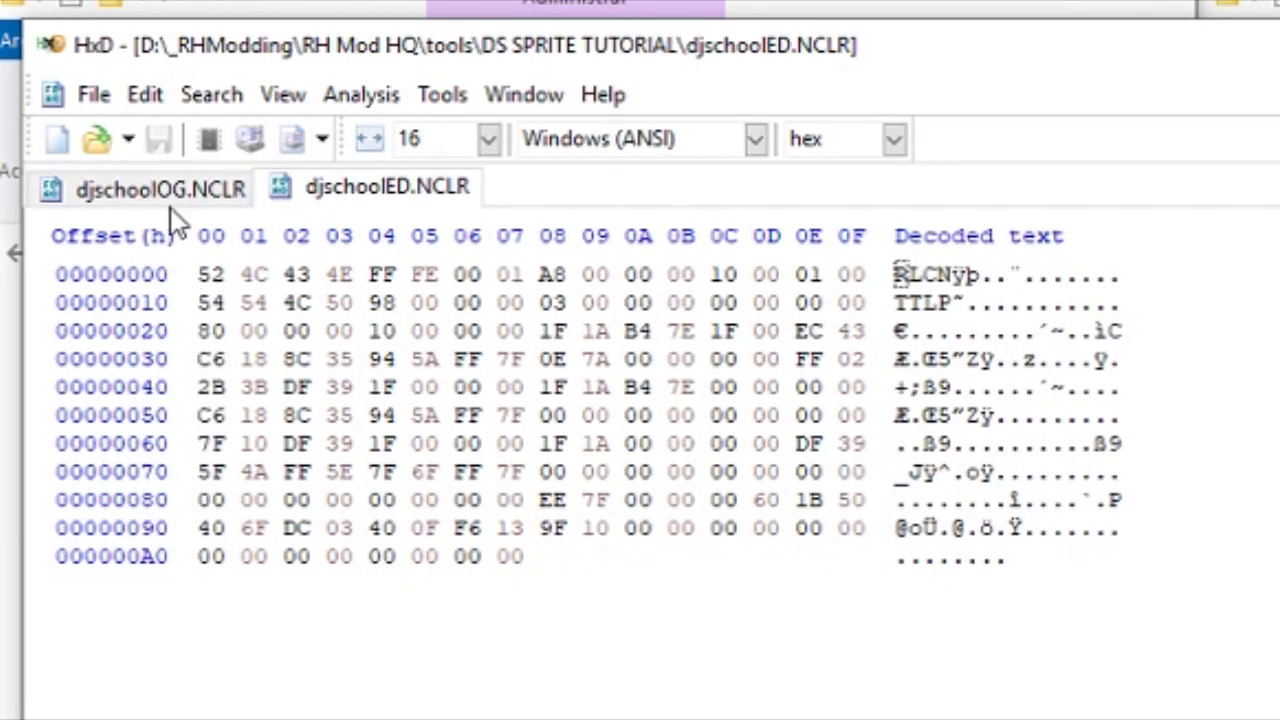
{"action": "left_click", "coordinate": [133, 167]}
{"action": "left_click", "coordinate": [304, 189]}
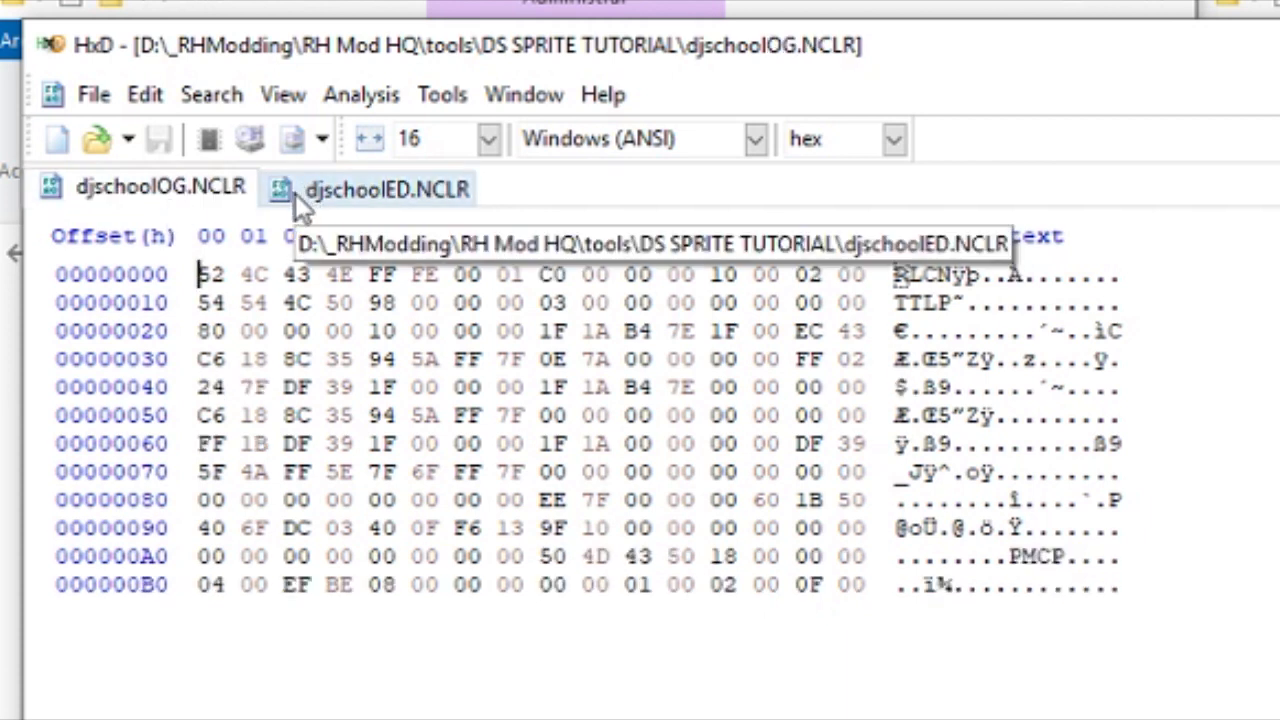
{"action": "left_click_drag", "start_coordinate": [203, 305], "coordinate": [537, 557]}
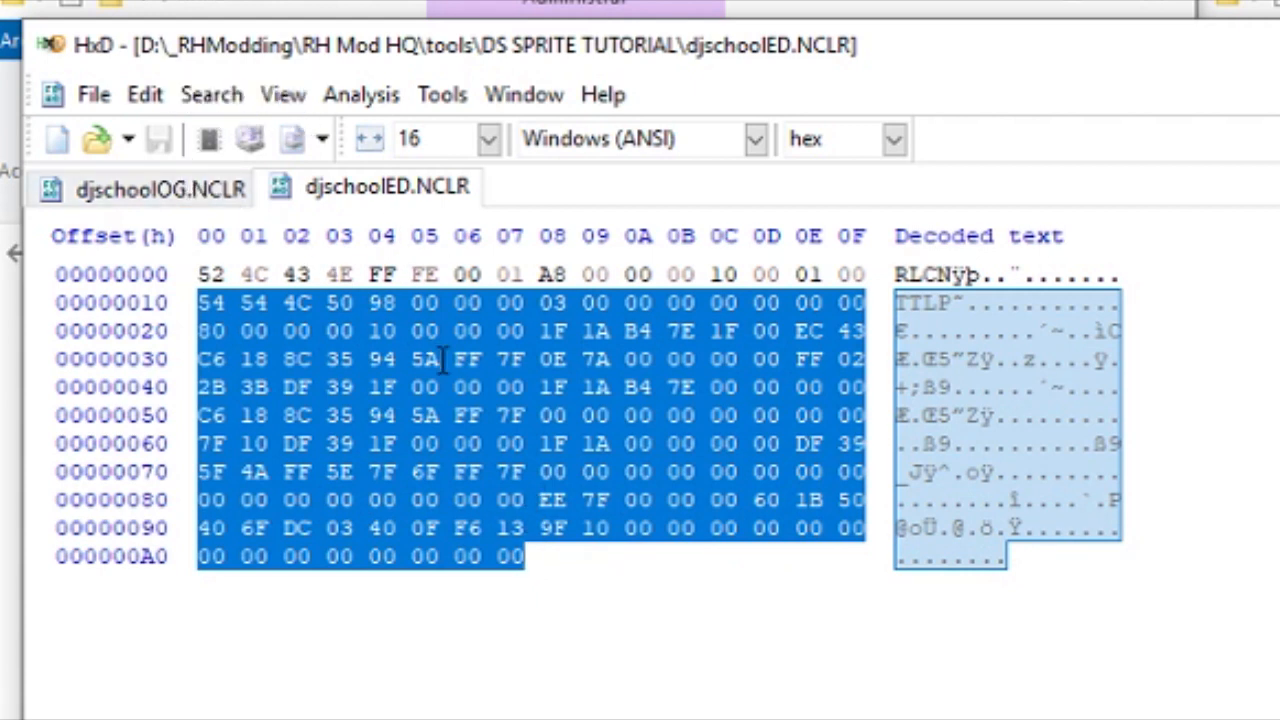
{"action": "left_click", "coordinate": [161, 193]}
{"action": "left_click_drag", "start_coordinate": [200, 302], "coordinate": [530, 500]}
{"action": "key", "text": "ctrl+v"}
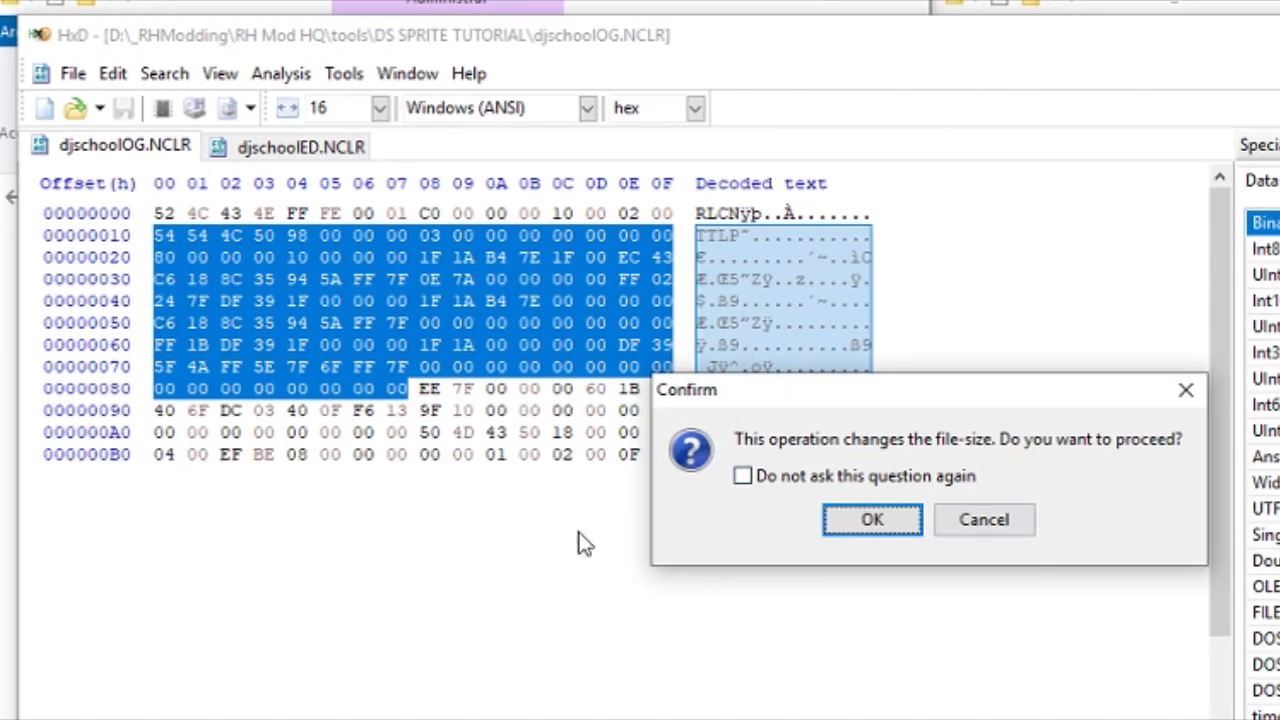
{"action": "left_click", "coordinate": [1185, 389]}
Replace djschoolOG.NCLR's bytes from offset 00000010 up to just before the PMCP block with the data copied from djschoolED.NCLR
{"action": "left_click", "coordinate": [266, 156]}
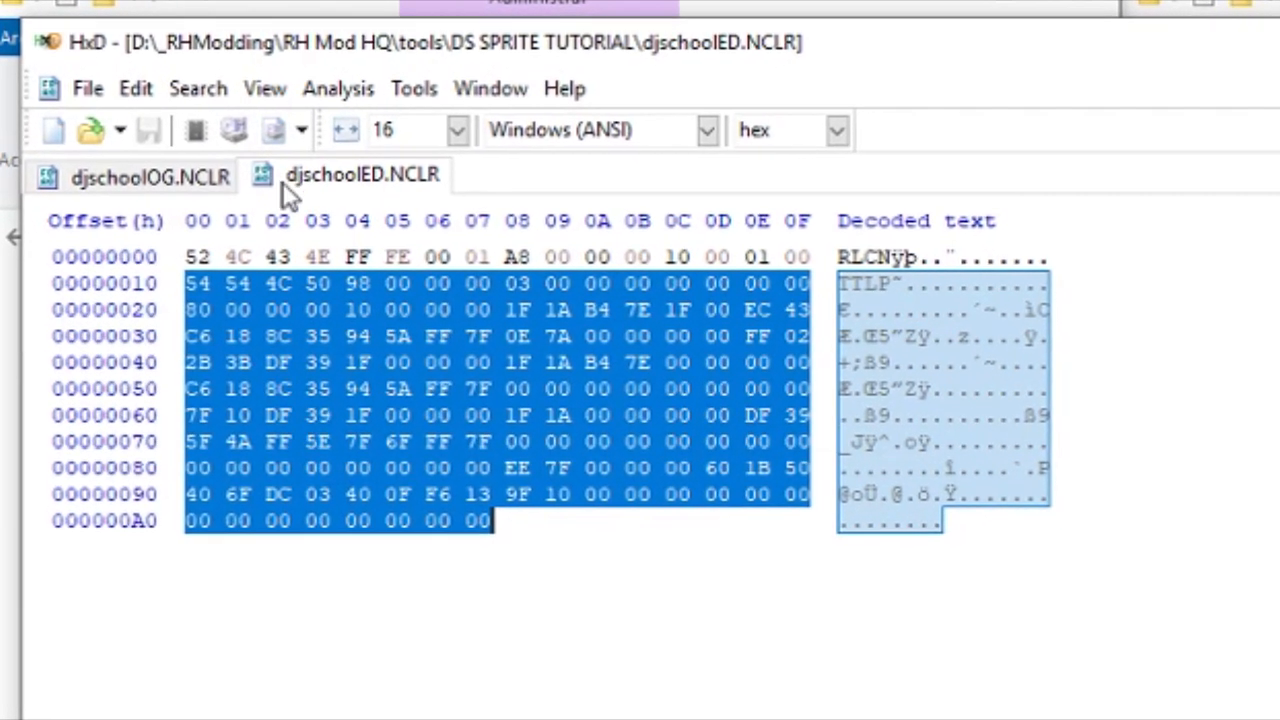
{"action": "left_click", "coordinate": [142, 155]}
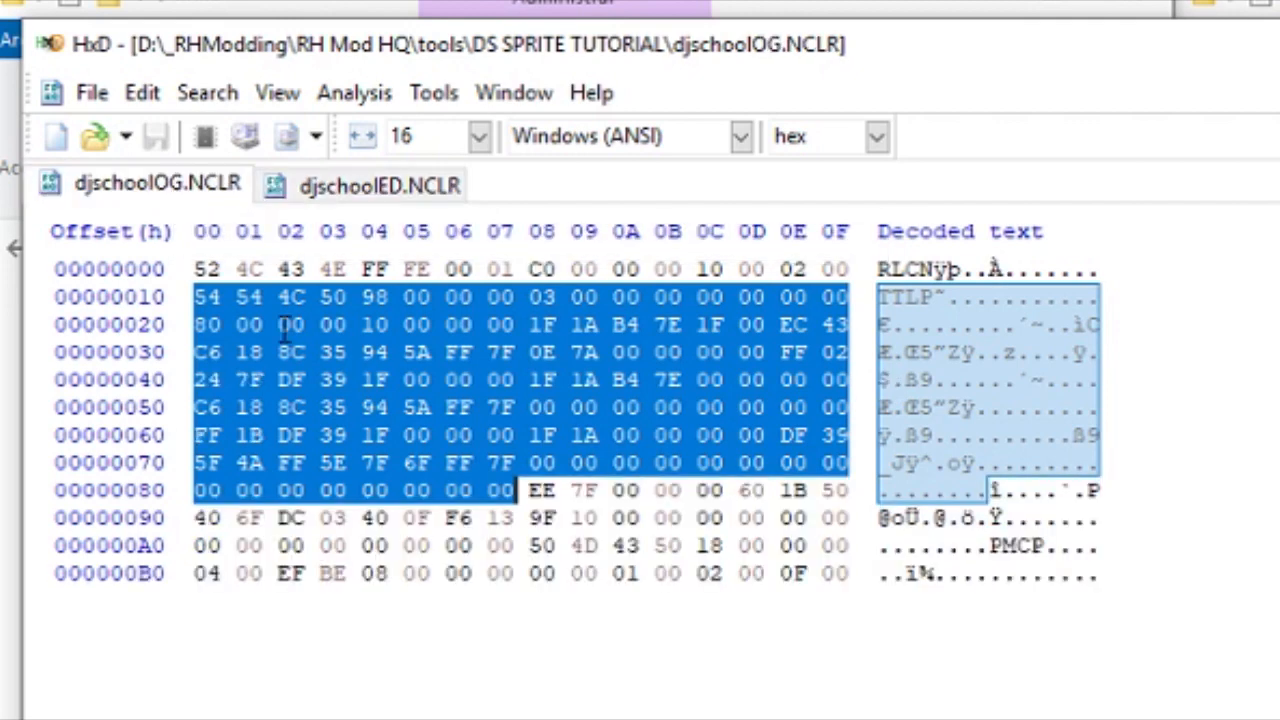
{"action": "left_click", "coordinate": [197, 300]}
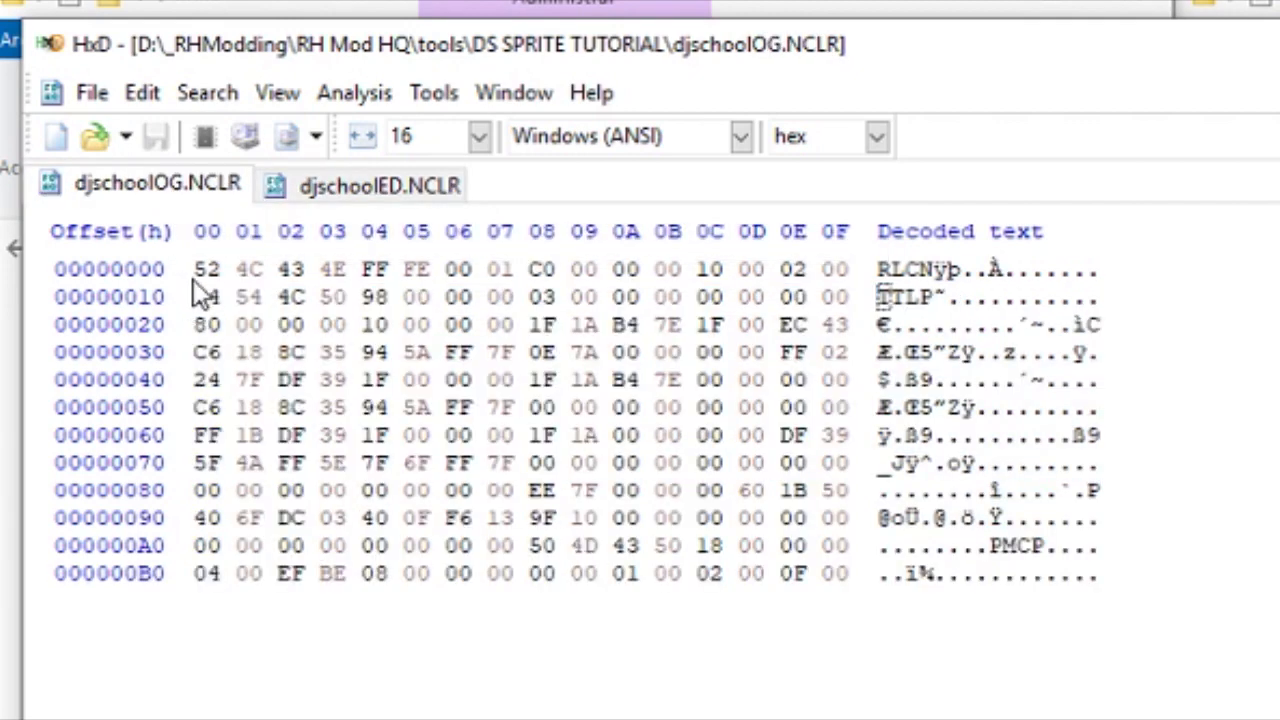
{"action": "left_click_drag", "start_coordinate": [197, 296], "coordinate": [535, 548]}
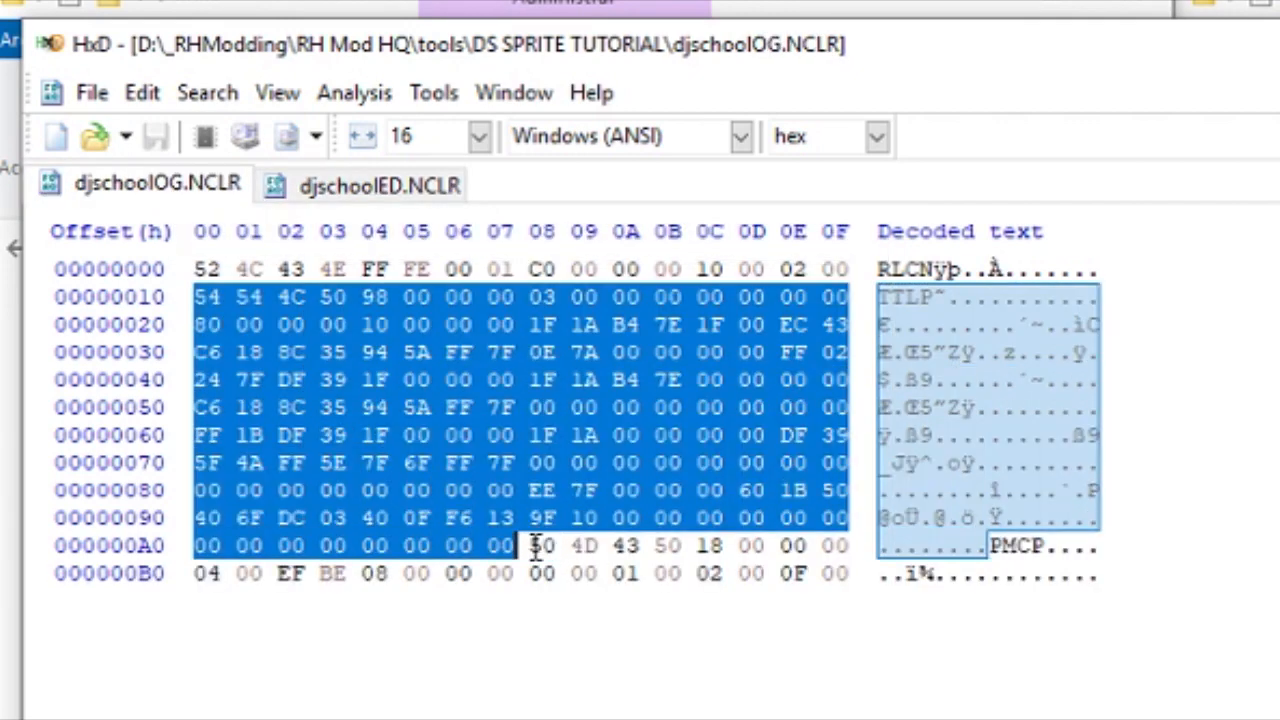
{"action": "key", "text": "ctrl+v"}
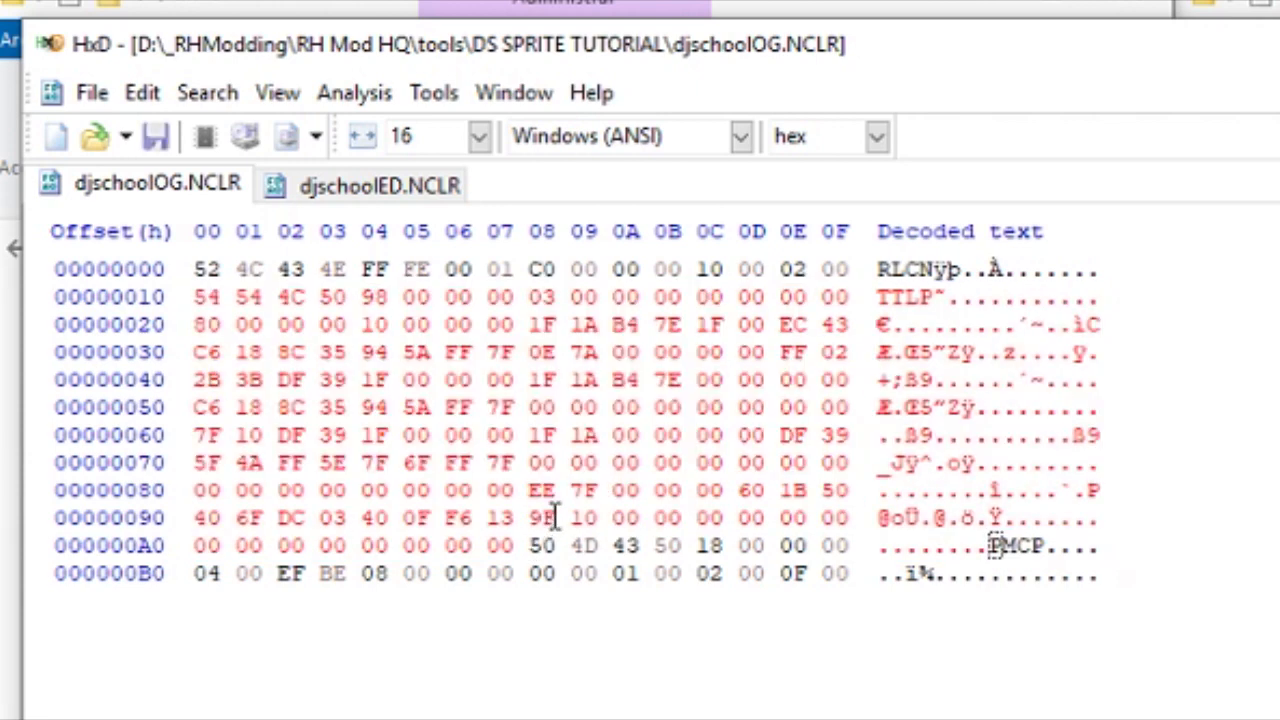
Save the merged file as a new copy named djschool.NCLR in the DS SPRITE TUTORIAL folder
{"action": "left_click", "coordinate": [156, 137]}
{"action": "left_click", "coordinate": [92, 92]}
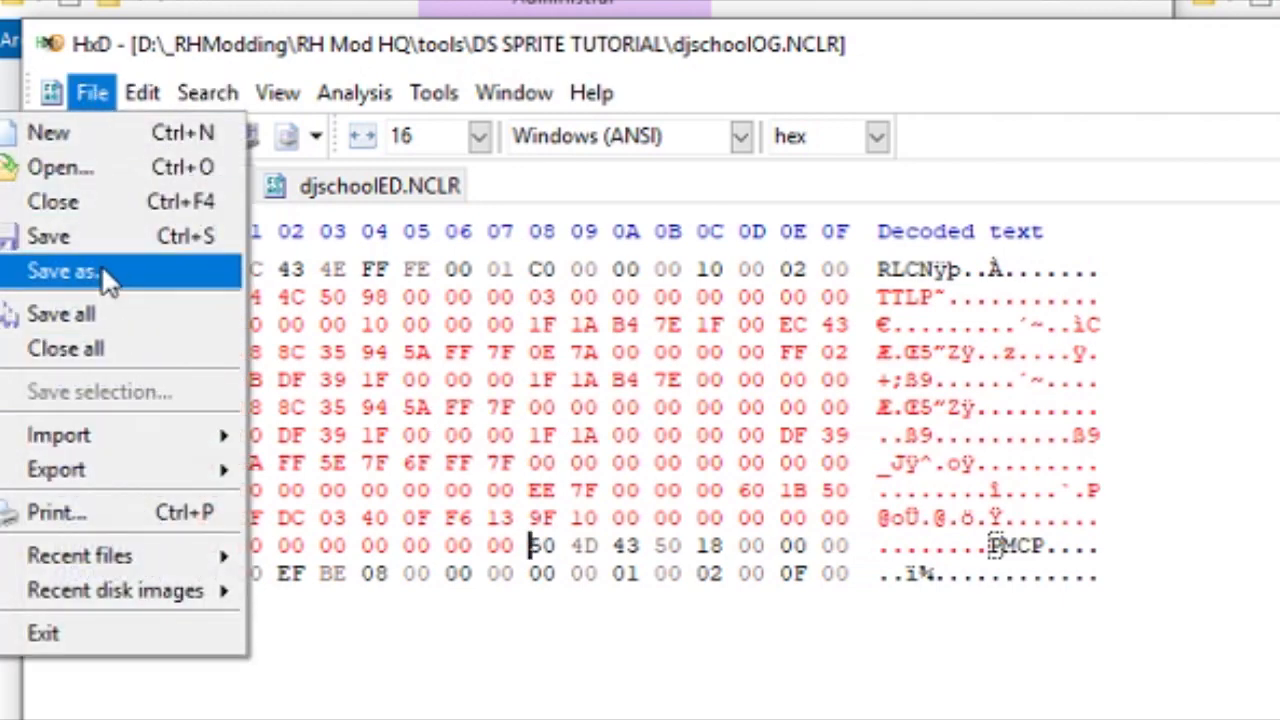
{"action": "left_click", "coordinate": [108, 280]}
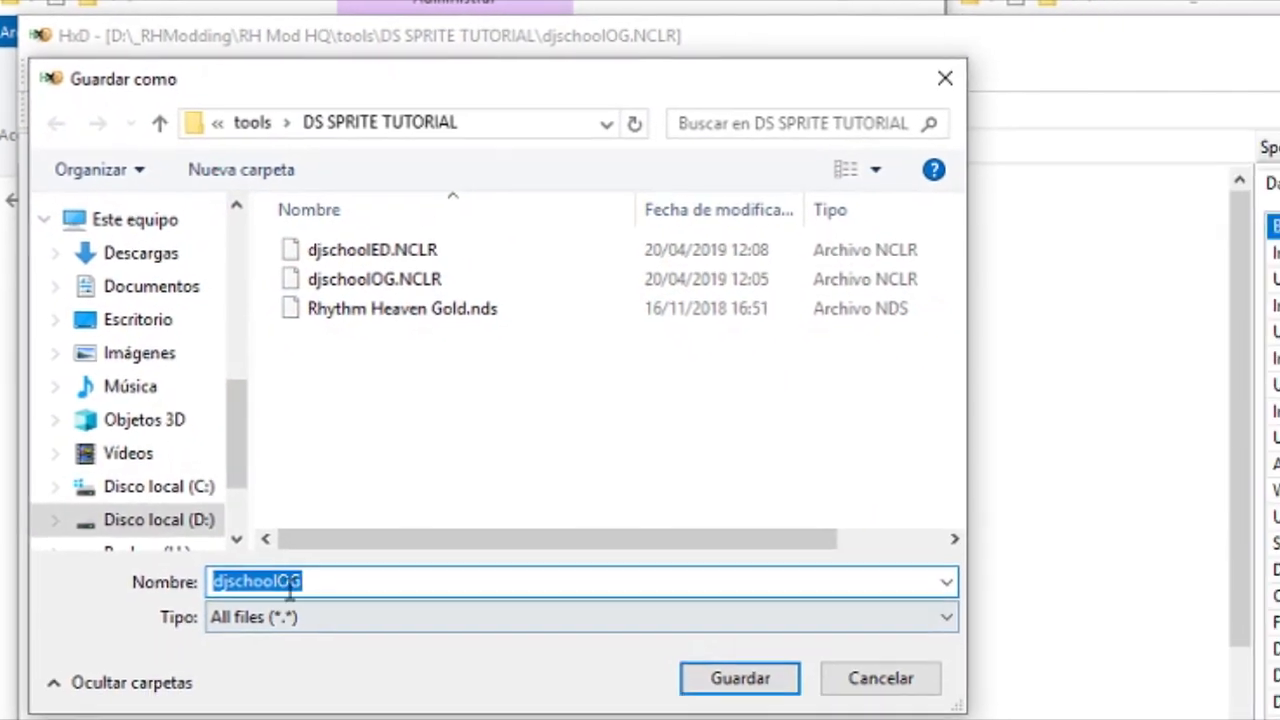
{"action": "left_click", "coordinate": [300, 585]}
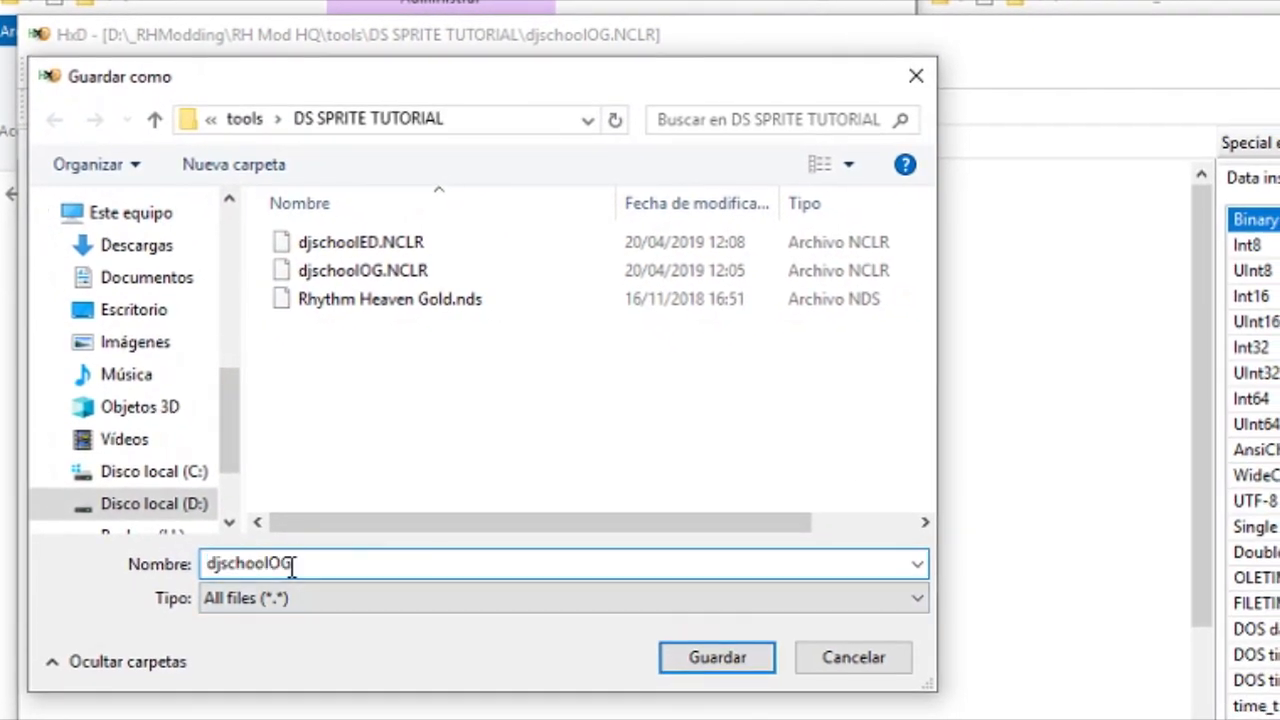
{"action": "left_click", "coordinate": [415, 244]}
{"action": "left_click", "coordinate": [289, 563]}
{"action": "left_click", "coordinate": [289, 563]}
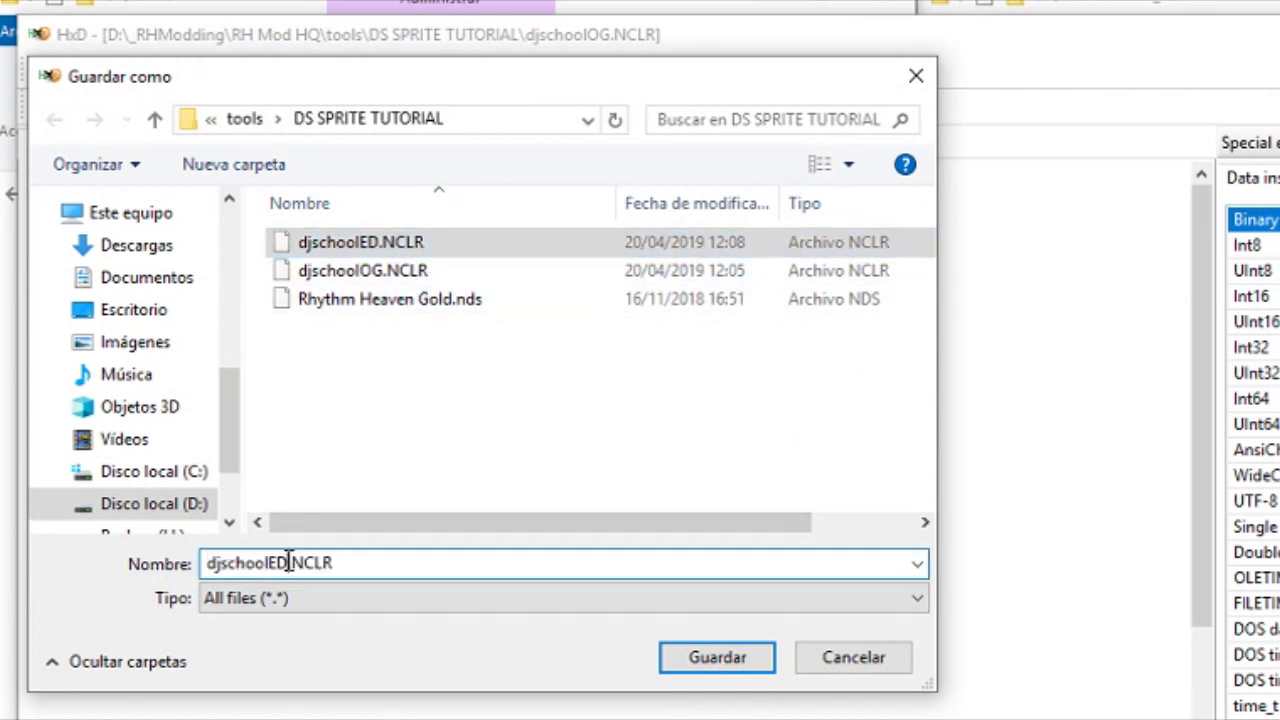
{"action": "key", "text": "BackSpace"}
{"action": "key", "text": "BackSpace"}
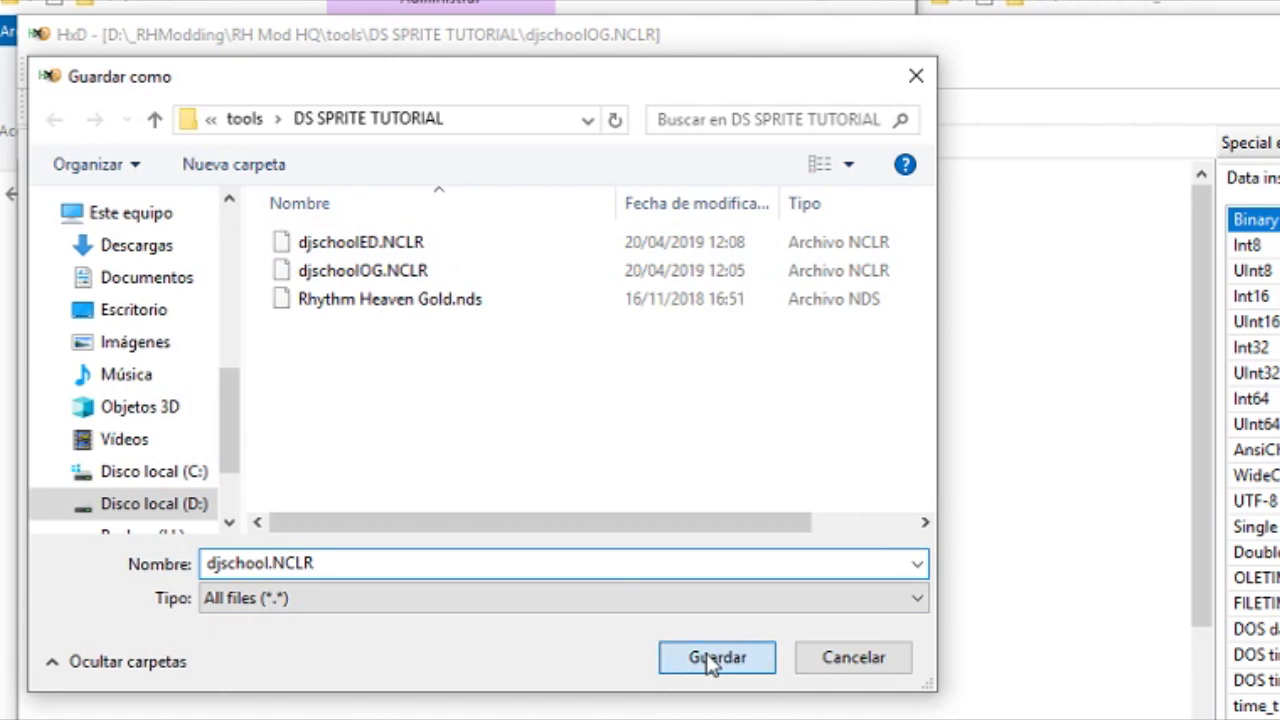
{"action": "left_click", "coordinate": [716, 658]}
Switch to Tinke and replace the djschool folder's djschool.NCLR with the djschool.NCLR file from the DS SPRITE TUTORIAL folder
{"action": "key", "text": "alt+Tab"}
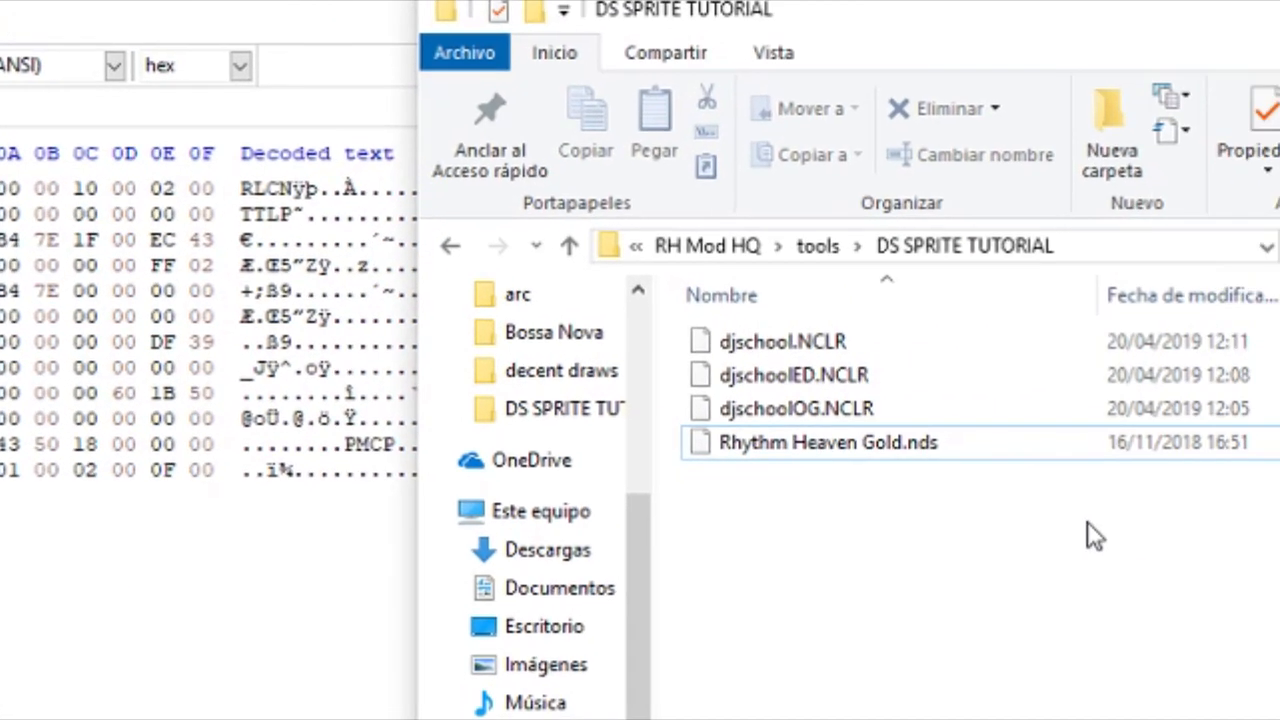
{"action": "left_click", "coordinate": [737, 345]}
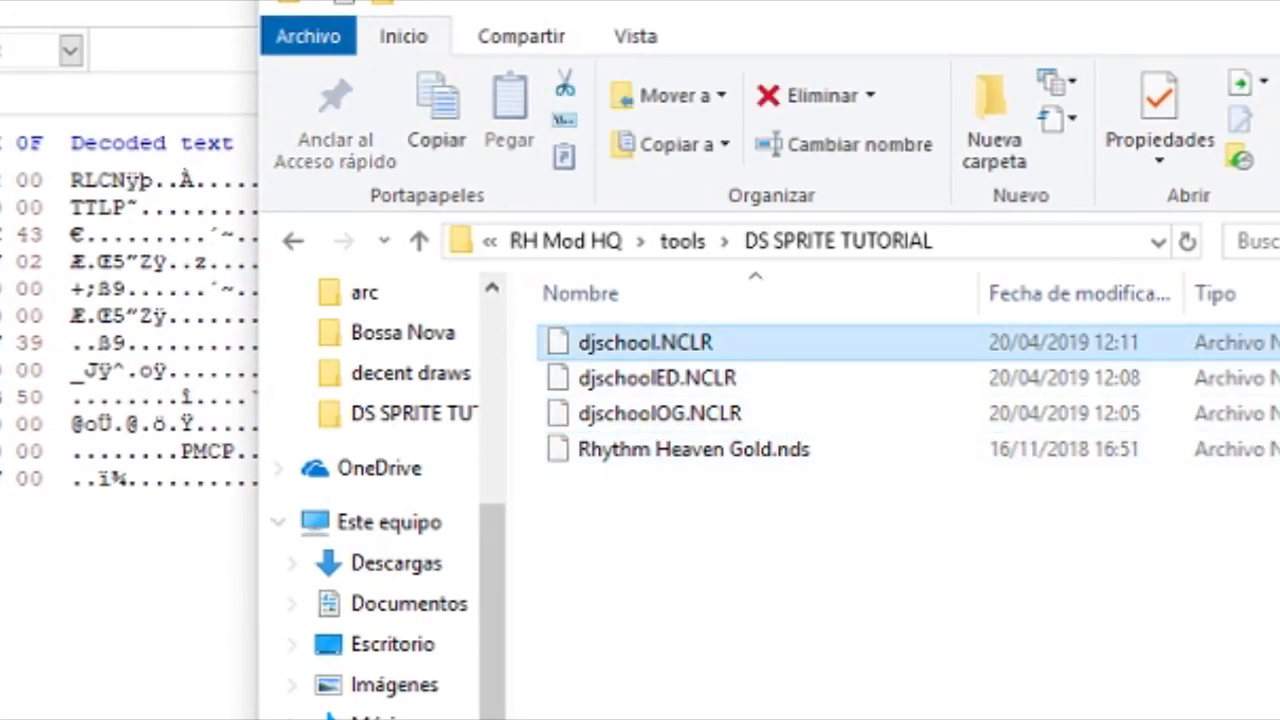
{"action": "key", "text": "alt+Tab"}
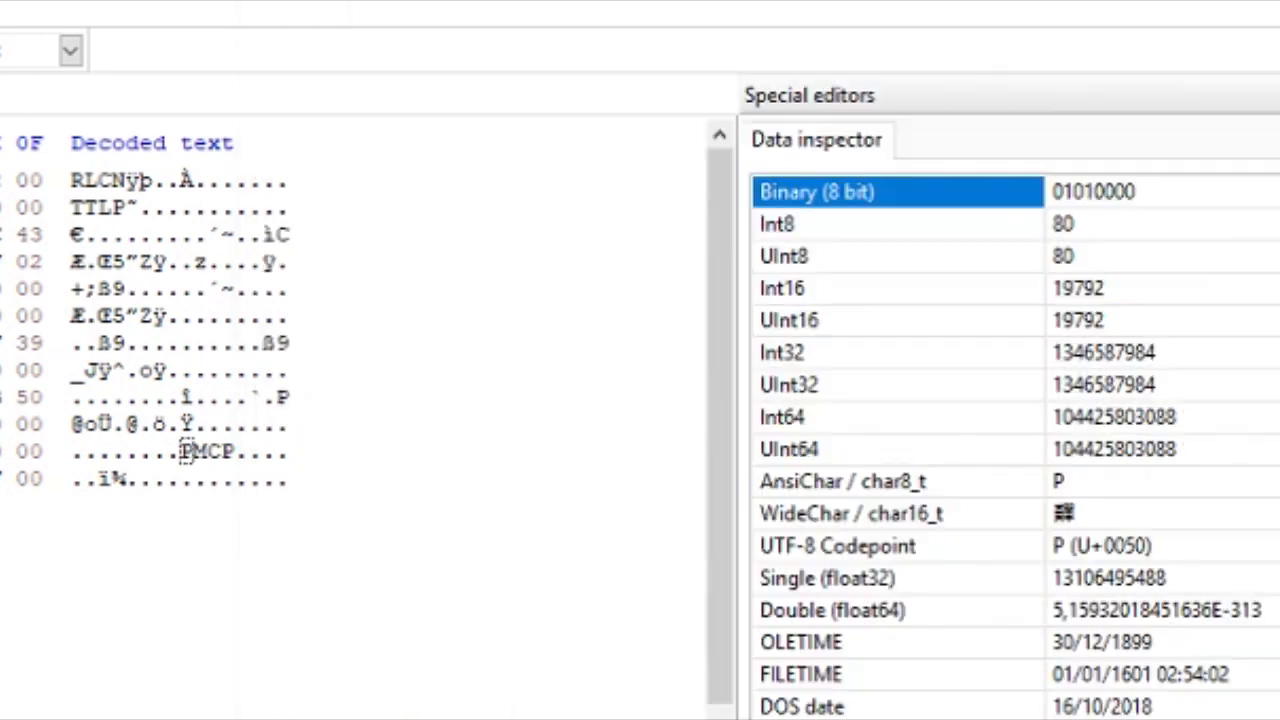
{"action": "key", "text": "alt+Tab"}
{"action": "left_click", "coordinate": [264, 380]}
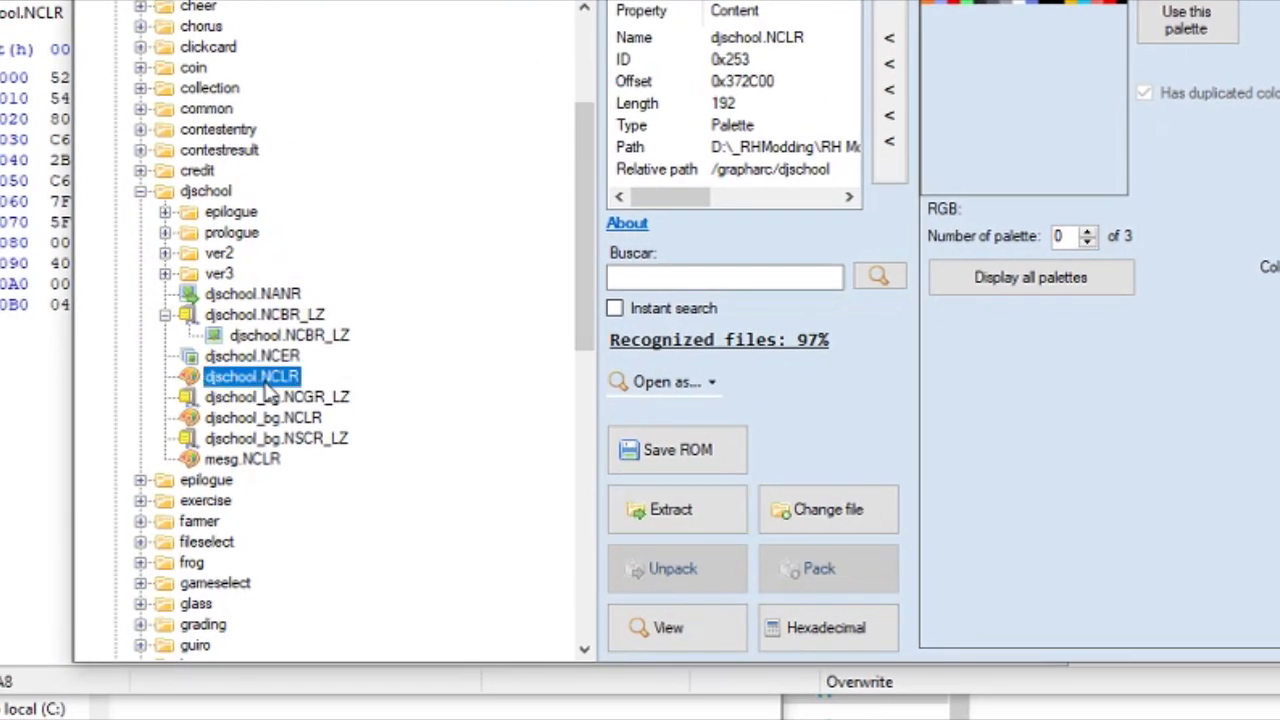
{"action": "left_click", "coordinate": [835, 512]}
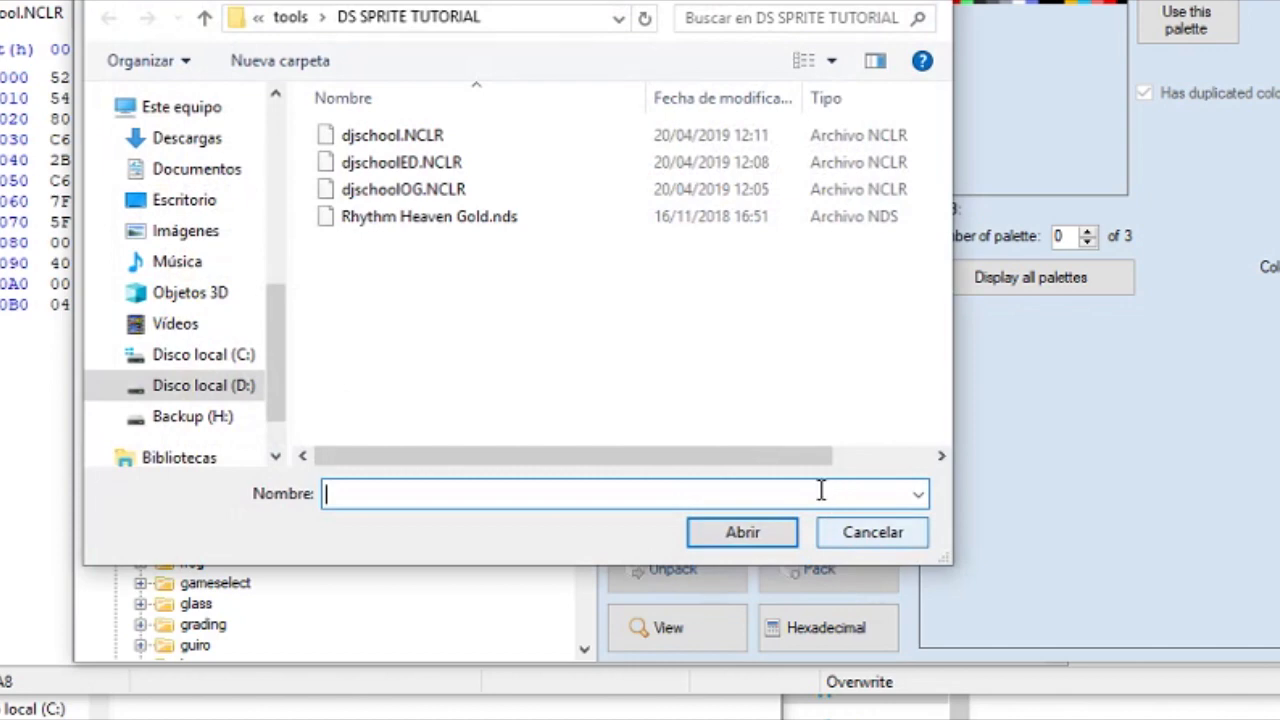
{"action": "double_click", "coordinate": [457, 136]}
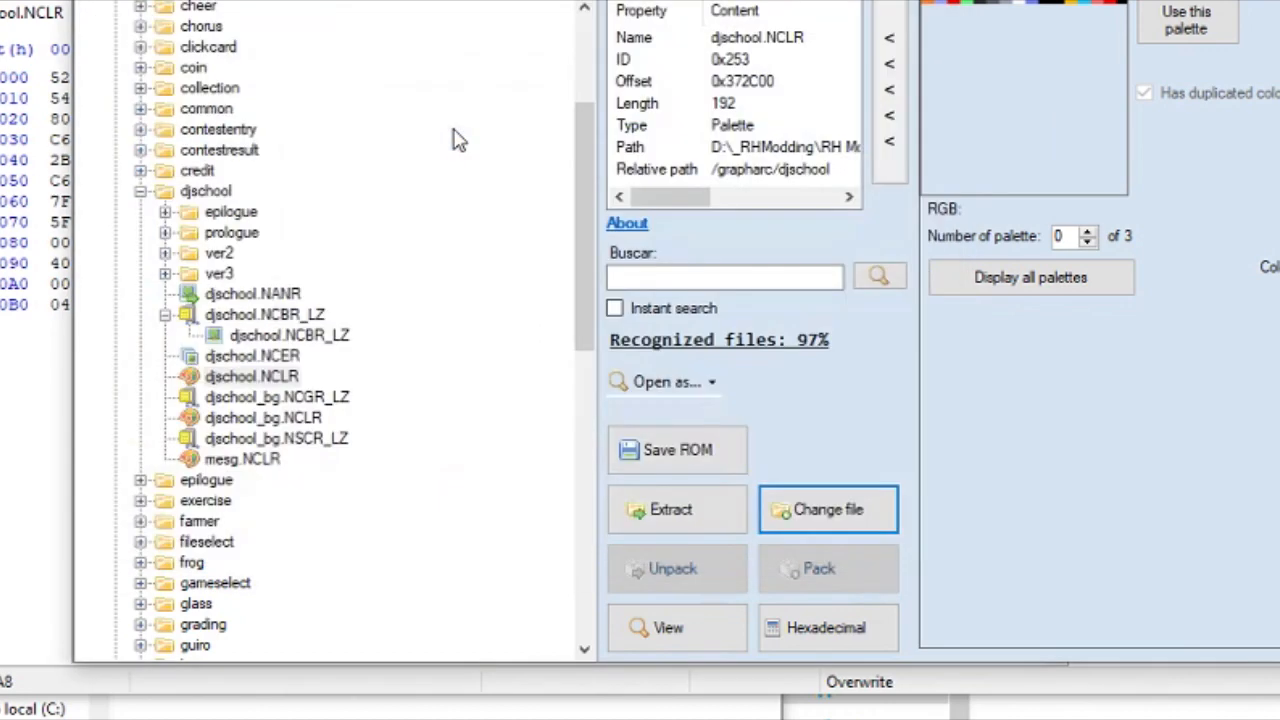
View the replaced djschool.NCLR, set it as the palette in use and look over all its palettes
{"action": "left_click", "coordinate": [284, 384]}
{"action": "left_click", "coordinate": [700, 638]}
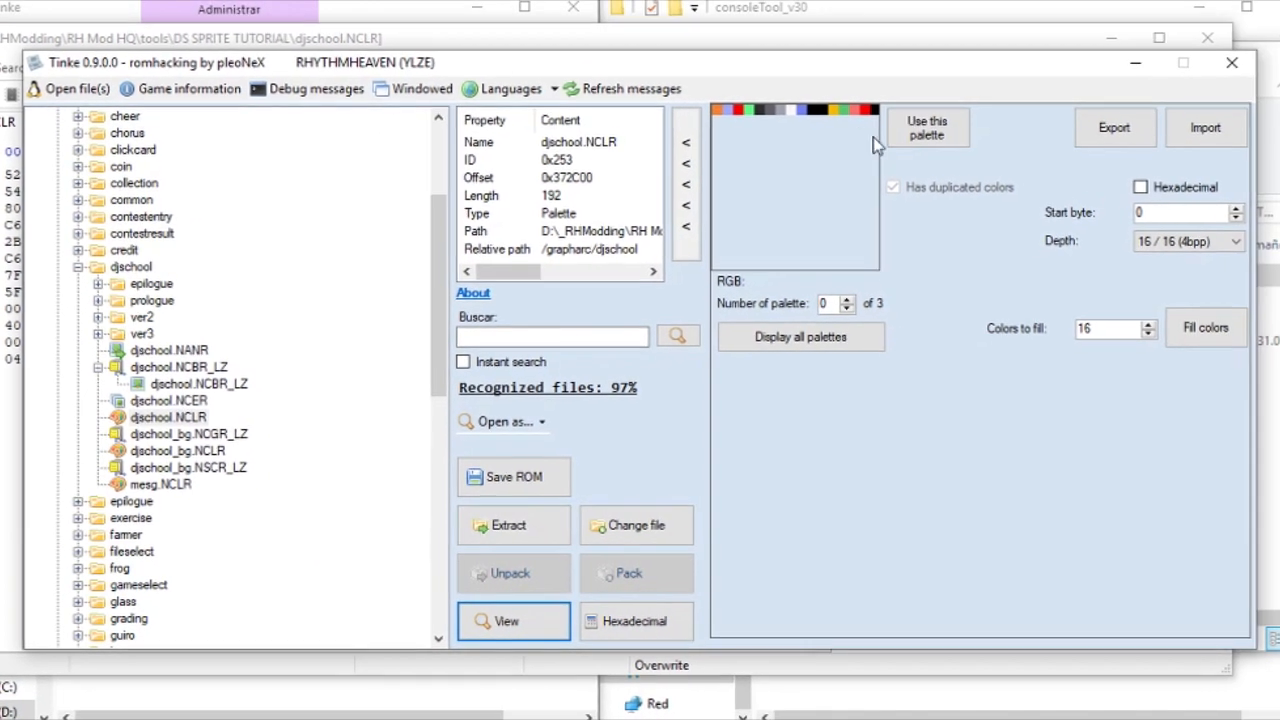
{"action": "left_click", "coordinate": [888, 128]}
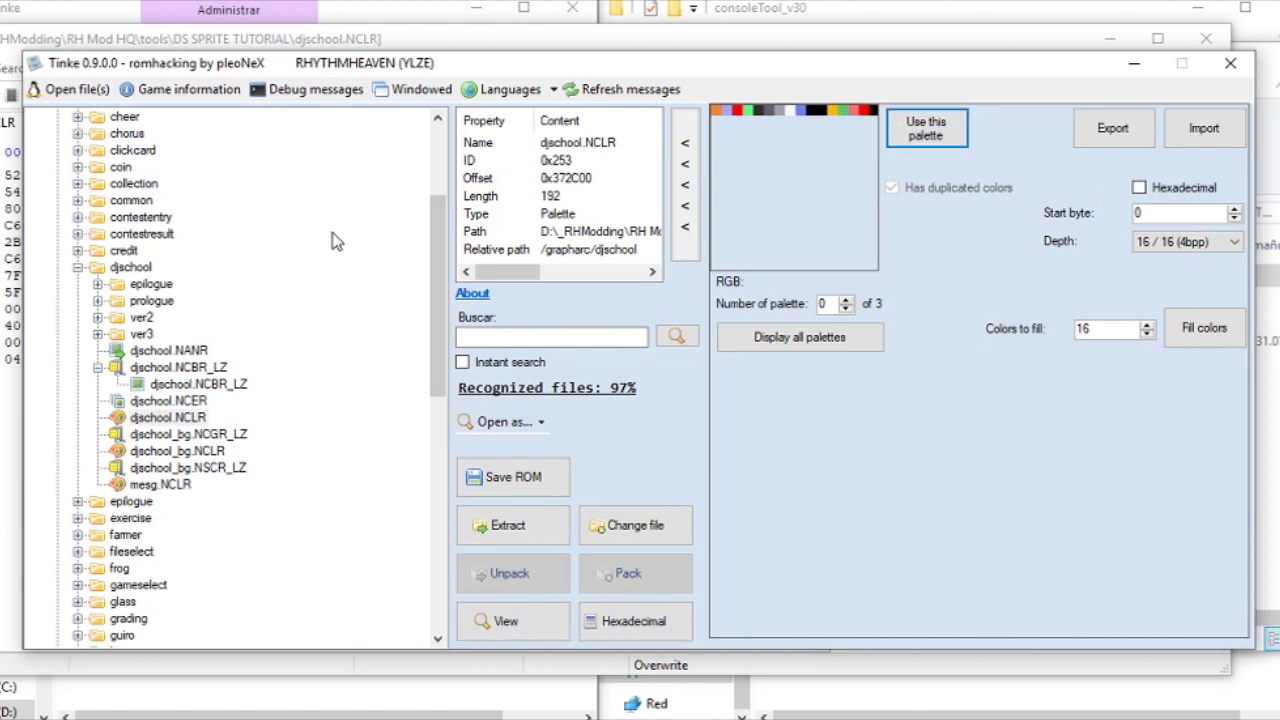
{"action": "left_click", "coordinate": [830, 337]}
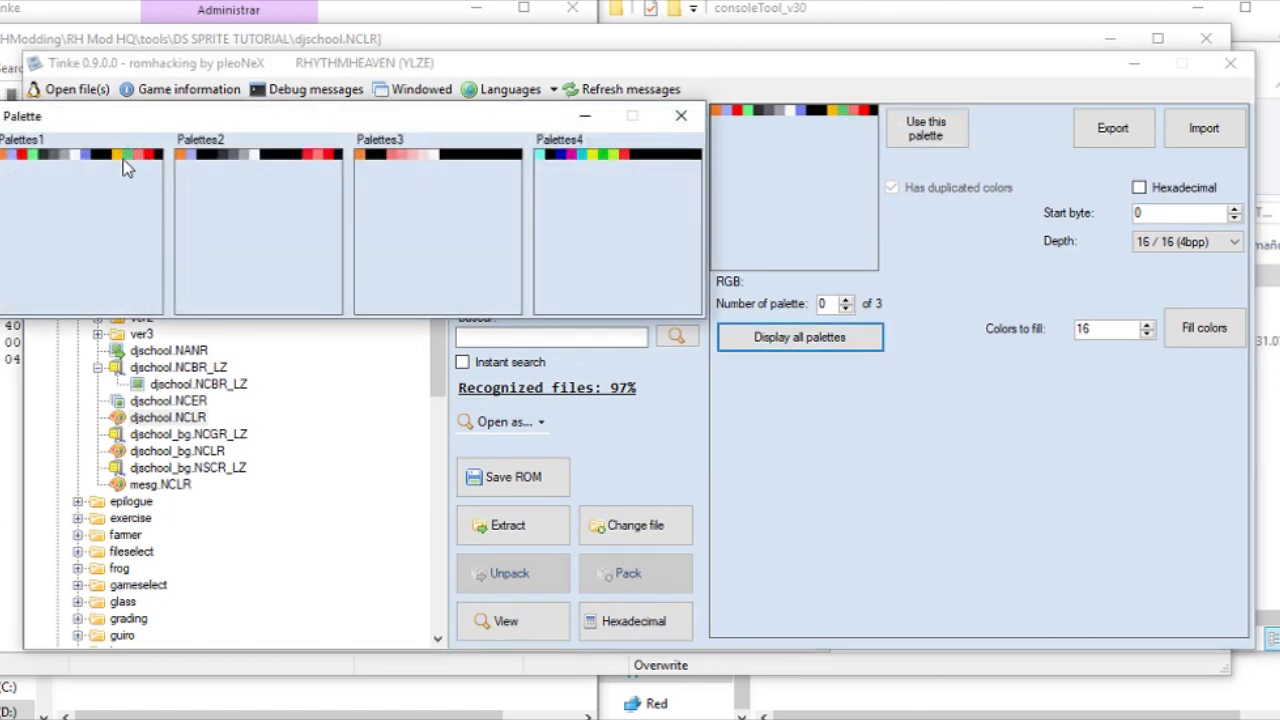
{"action": "left_click", "coordinate": [680, 116]}
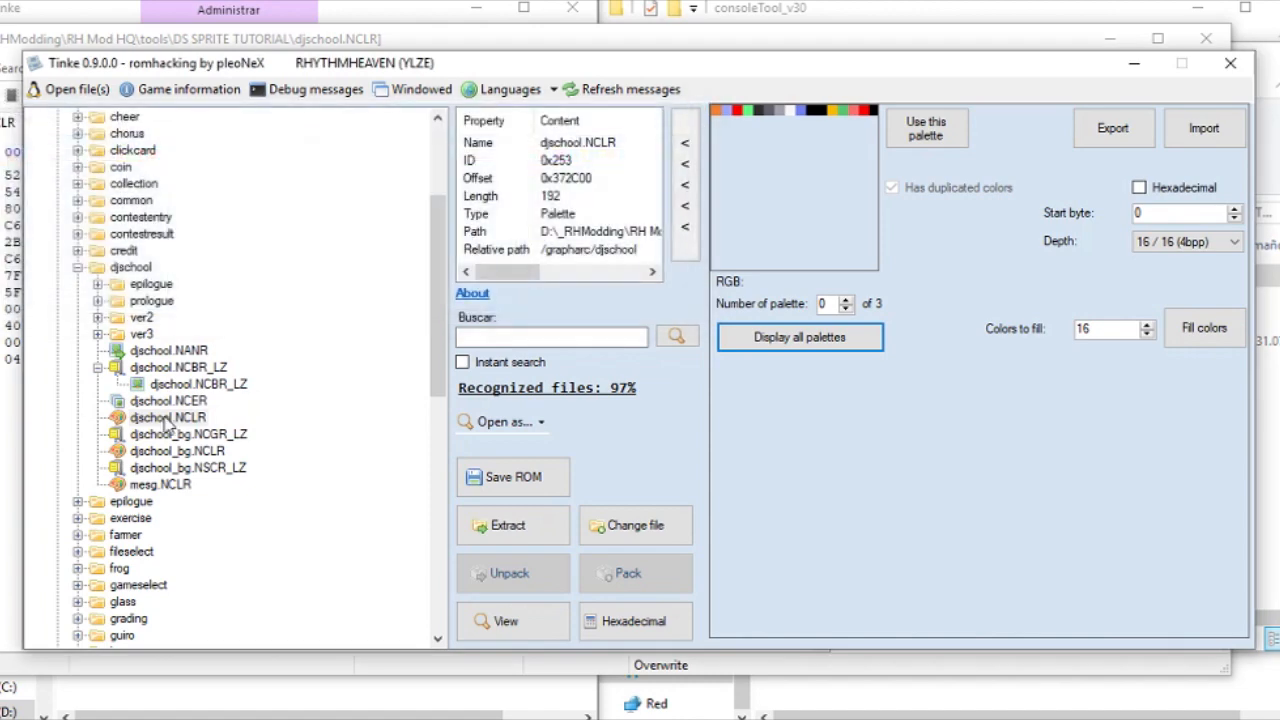
View the djschool.NCBR_LZ tiles, then open djschool.NCER and show the P_body_beat bank
{"action": "left_click", "coordinate": [215, 385]}
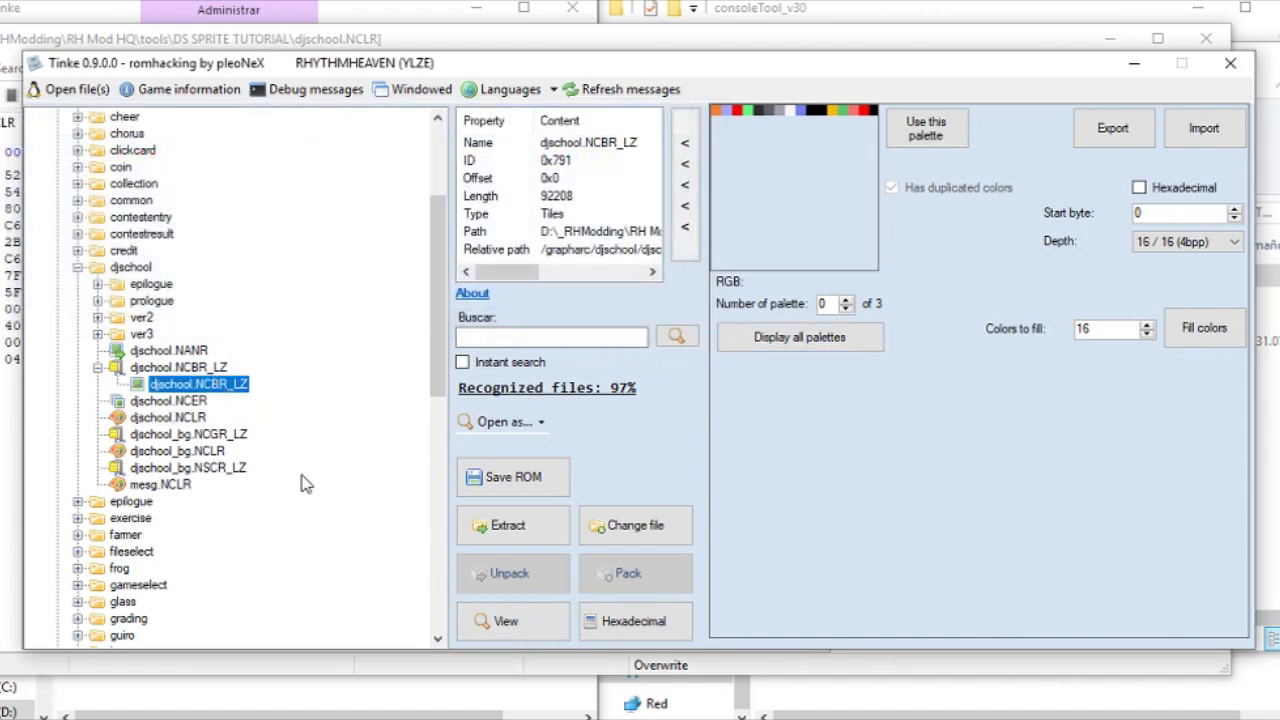
{"action": "left_click", "coordinate": [505, 618]}
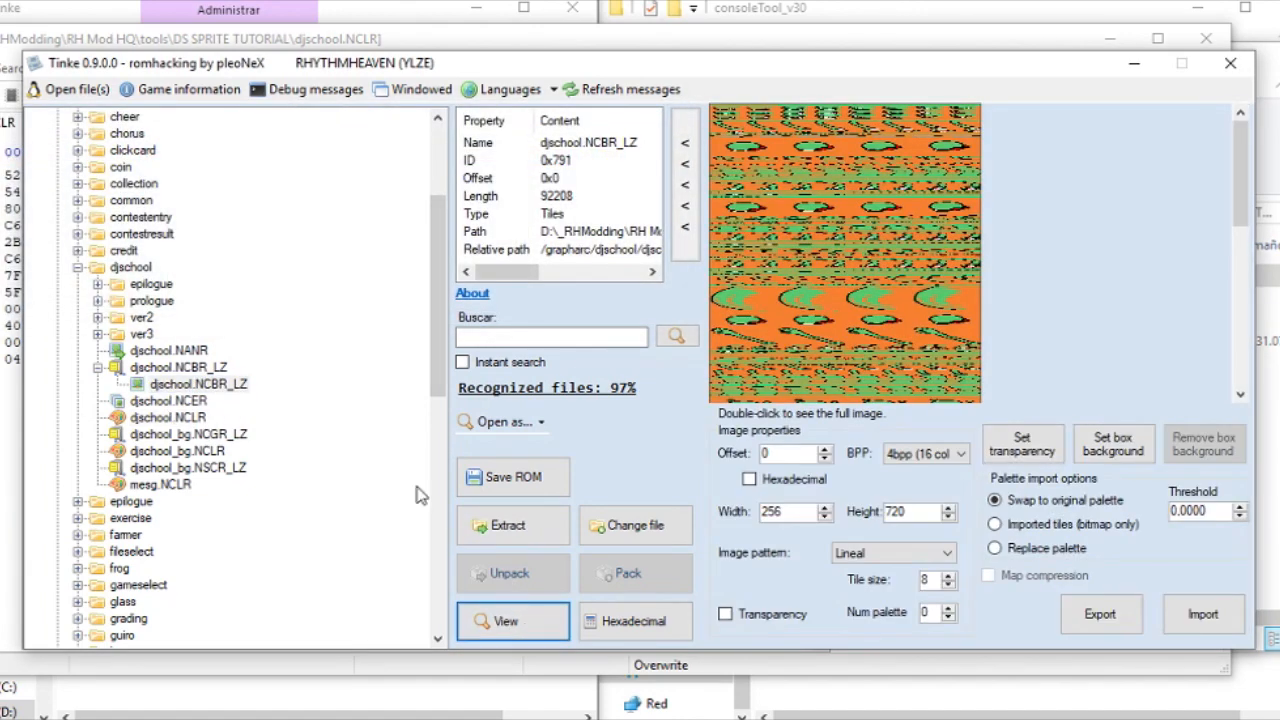
{"action": "left_click", "coordinate": [185, 400]}
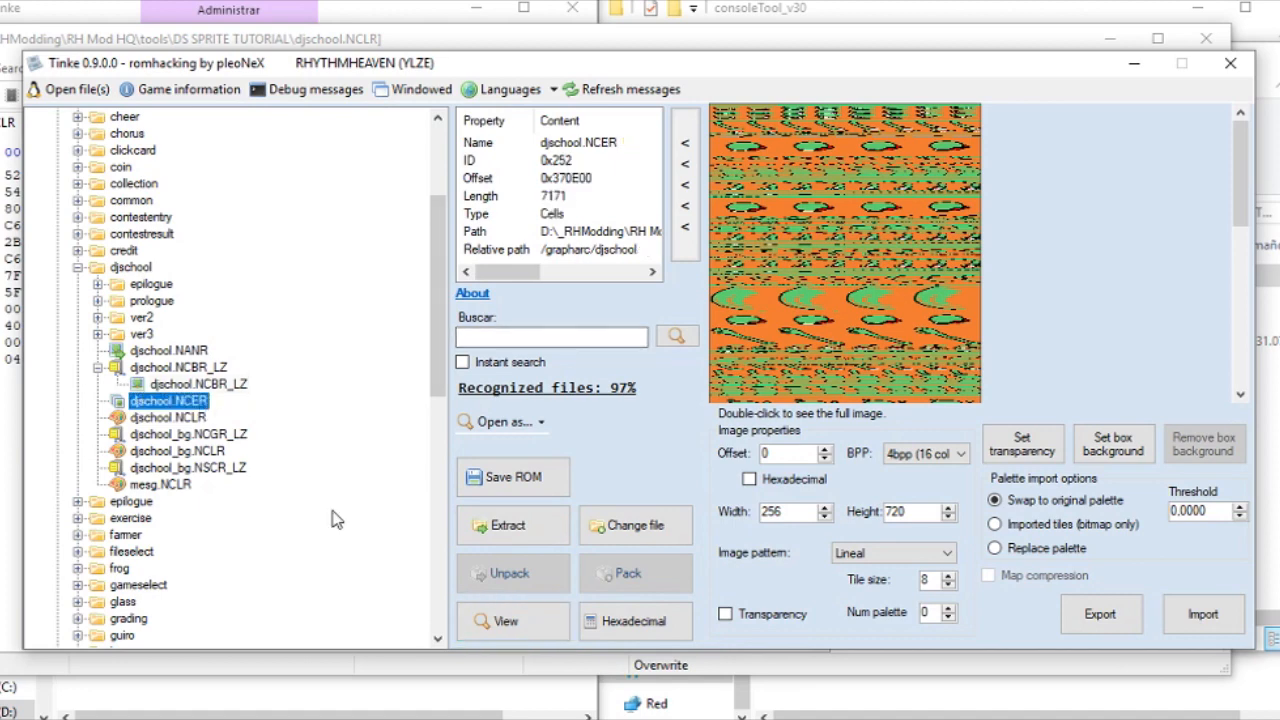
{"action": "left_click", "coordinate": [555, 626]}
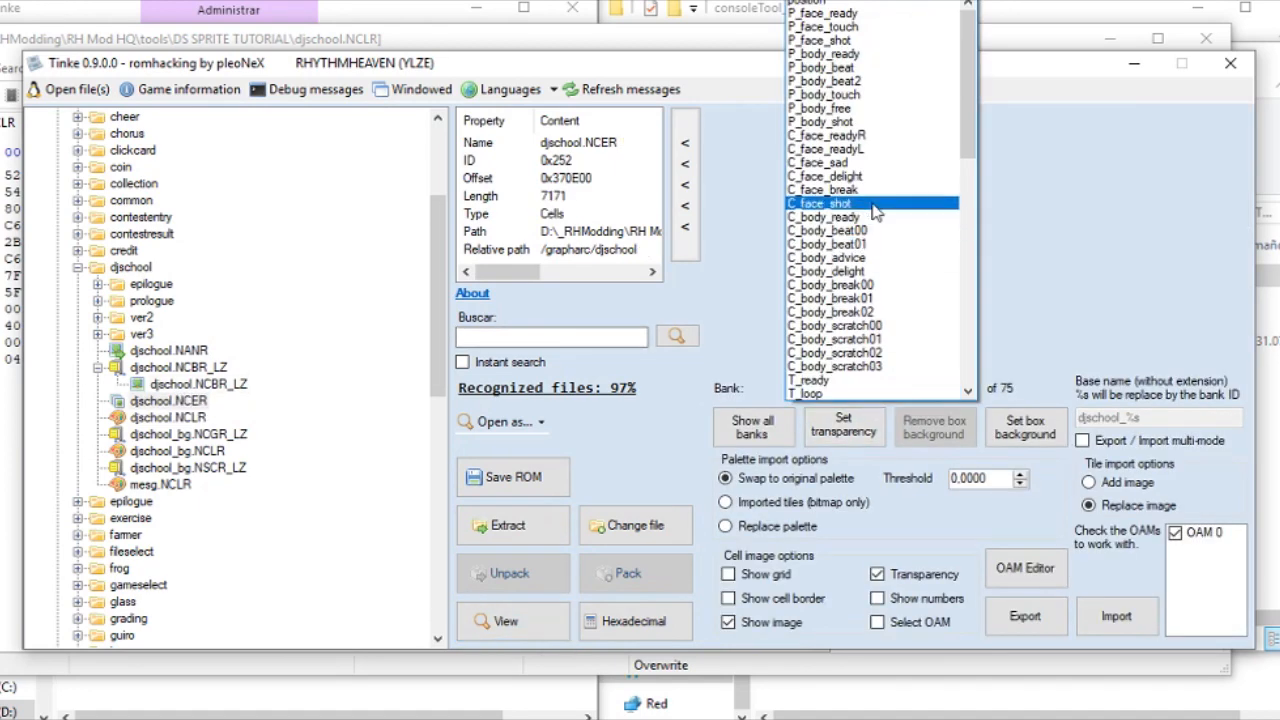
{"action": "left_click", "coordinate": [878, 68]}
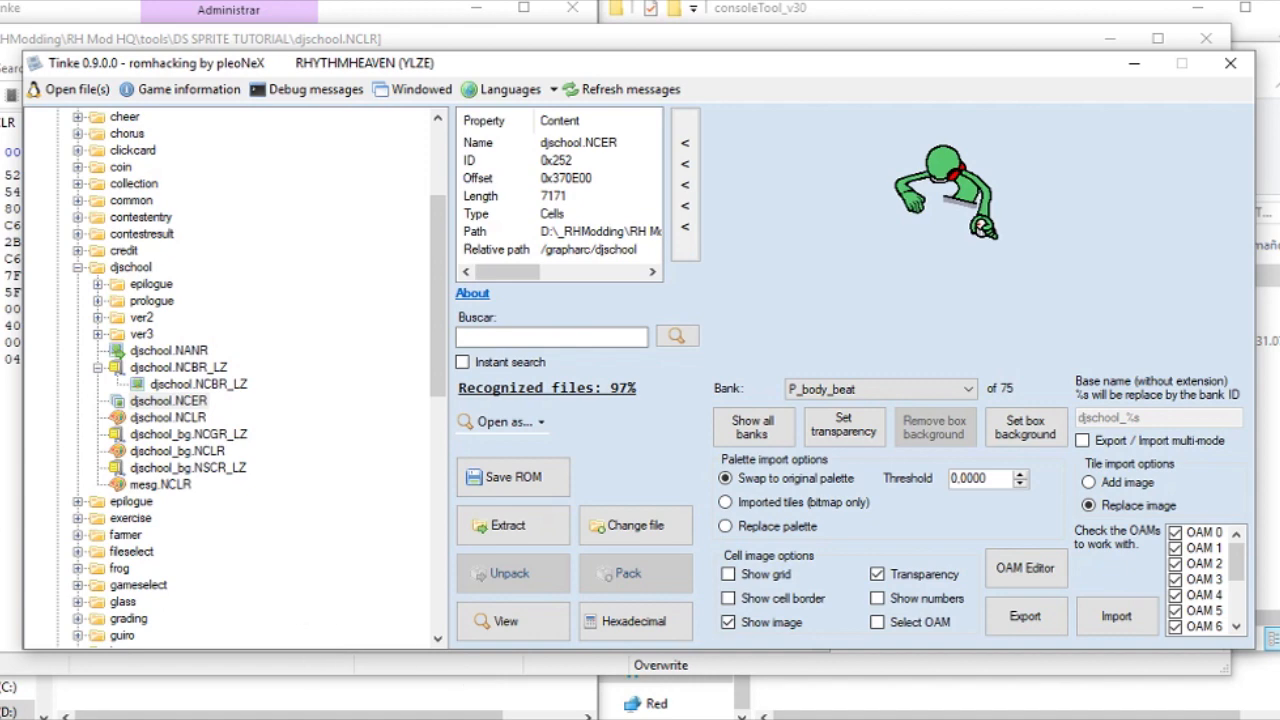
Switch to Console Tool and recolour the black colour 26 in the djschoolOG palette to R 112, G 176, B 144
{"action": "key", "text": "alt+Tab"}
{"action": "left_click", "coordinate": [185, 116]}
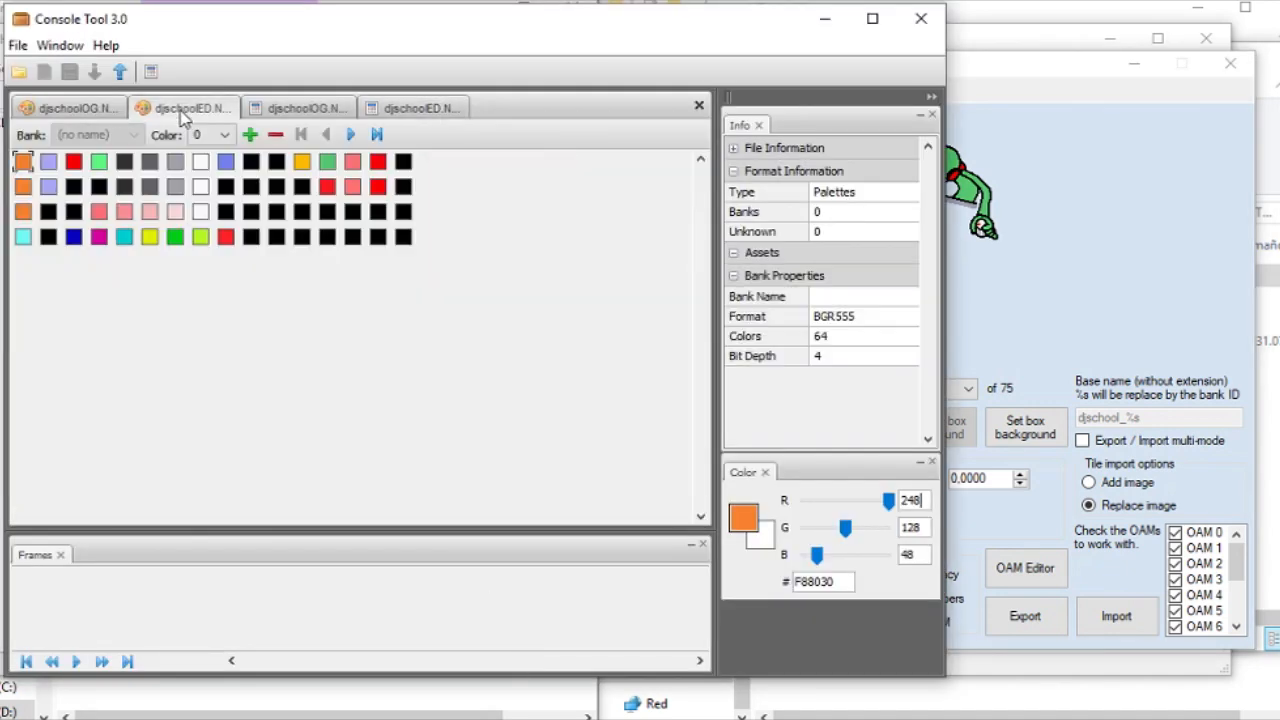
{"action": "left_click", "coordinate": [100, 113]}
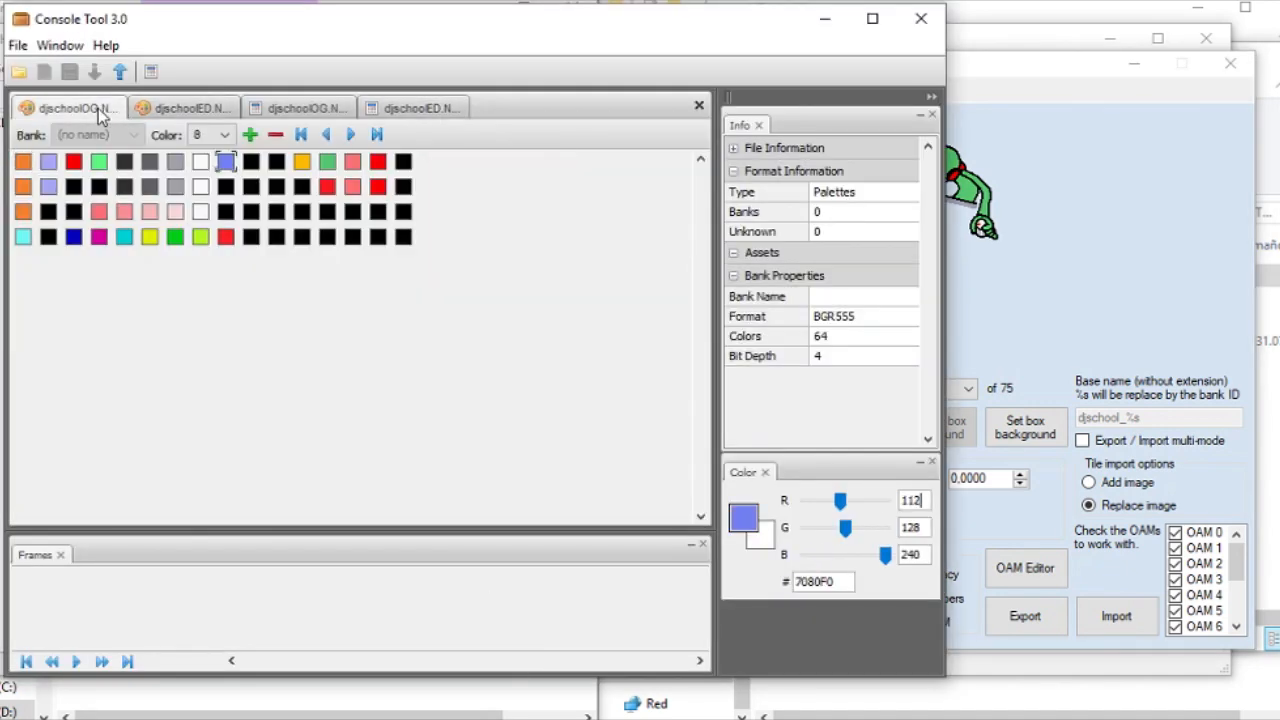
{"action": "left_click", "coordinate": [275, 190]}
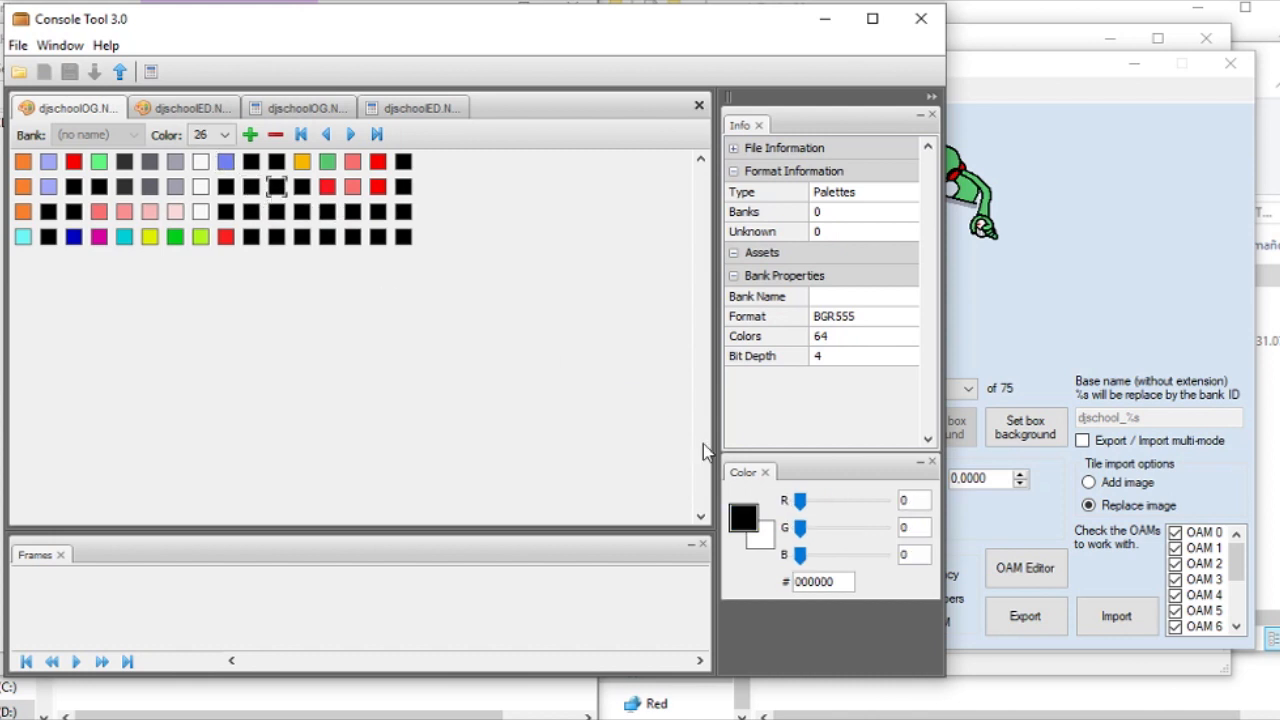
{"action": "type", "text": "248"}
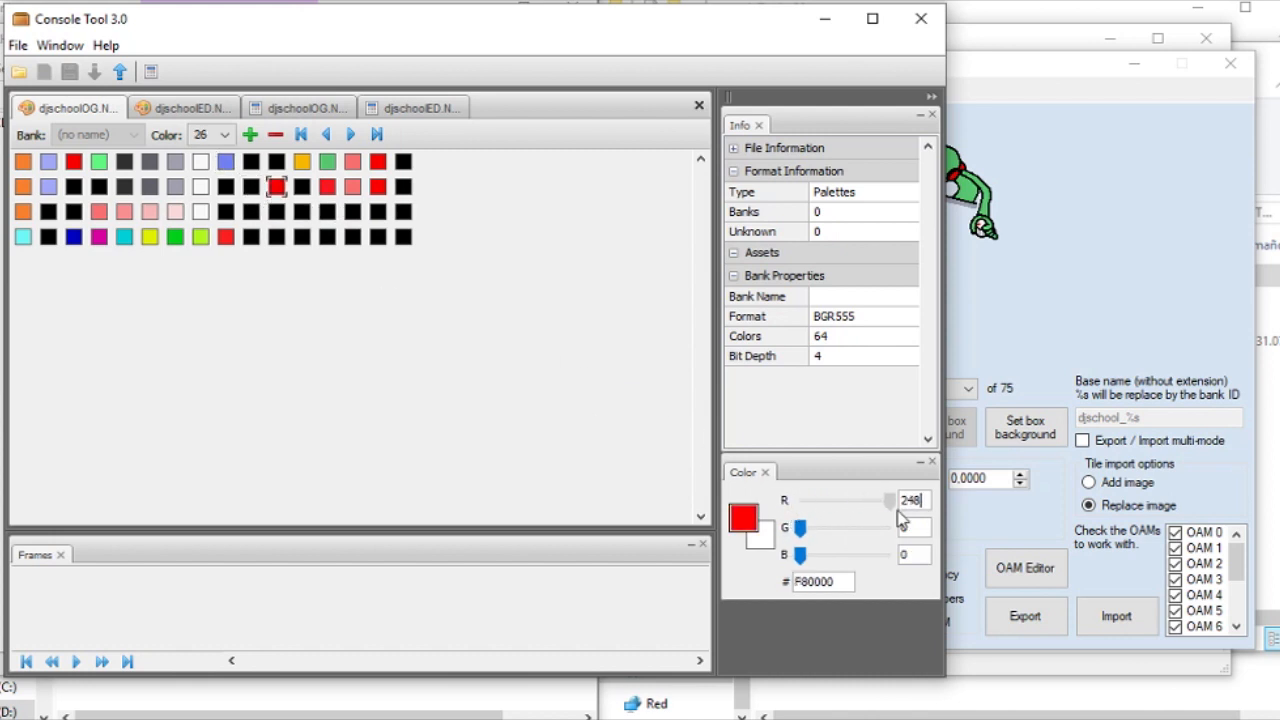
{"action": "left_click_drag", "start_coordinate": [805, 530], "coordinate": [886, 528]}
{"action": "left_click_drag", "start_coordinate": [800, 554], "coordinate": [843, 506]}
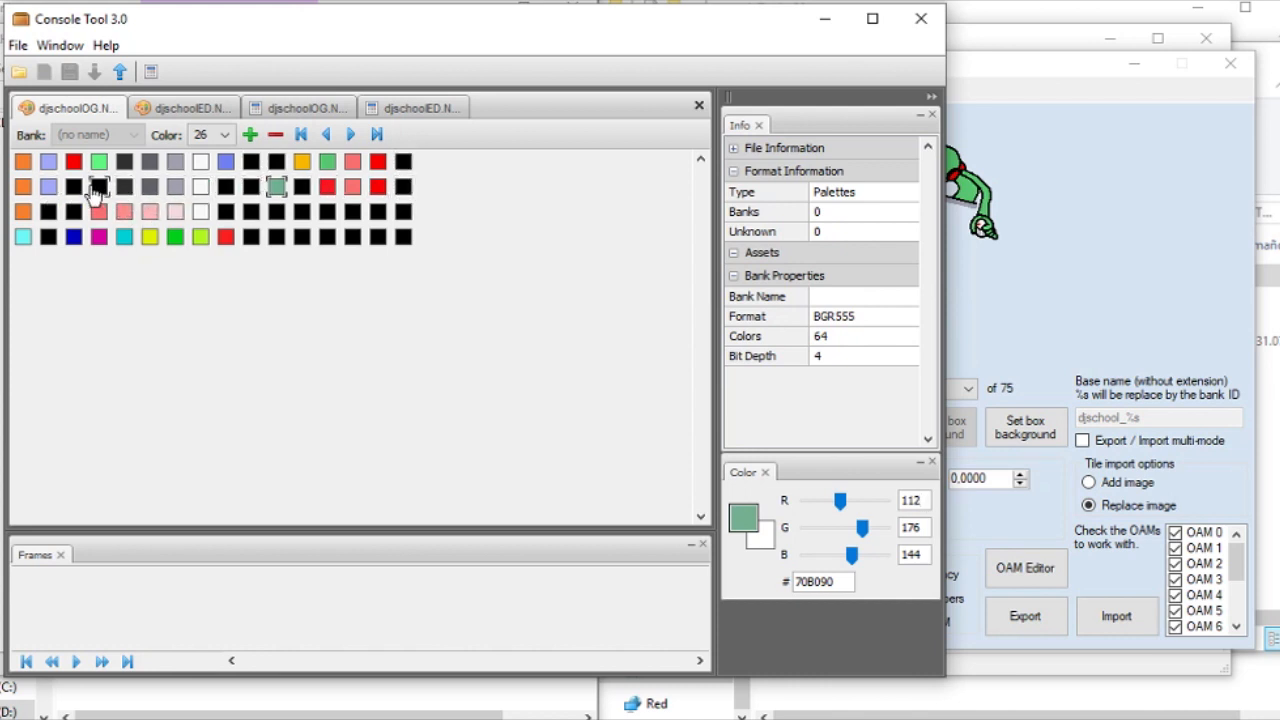
Inspect the black colour slots in the first two rows of the djschoolOG palette and minimize Console Tool
{"action": "left_click", "coordinate": [252, 188]}
{"action": "left_click", "coordinate": [255, 164]}
{"action": "left_click", "coordinate": [276, 165]}
{"action": "left_click", "coordinate": [253, 188]}
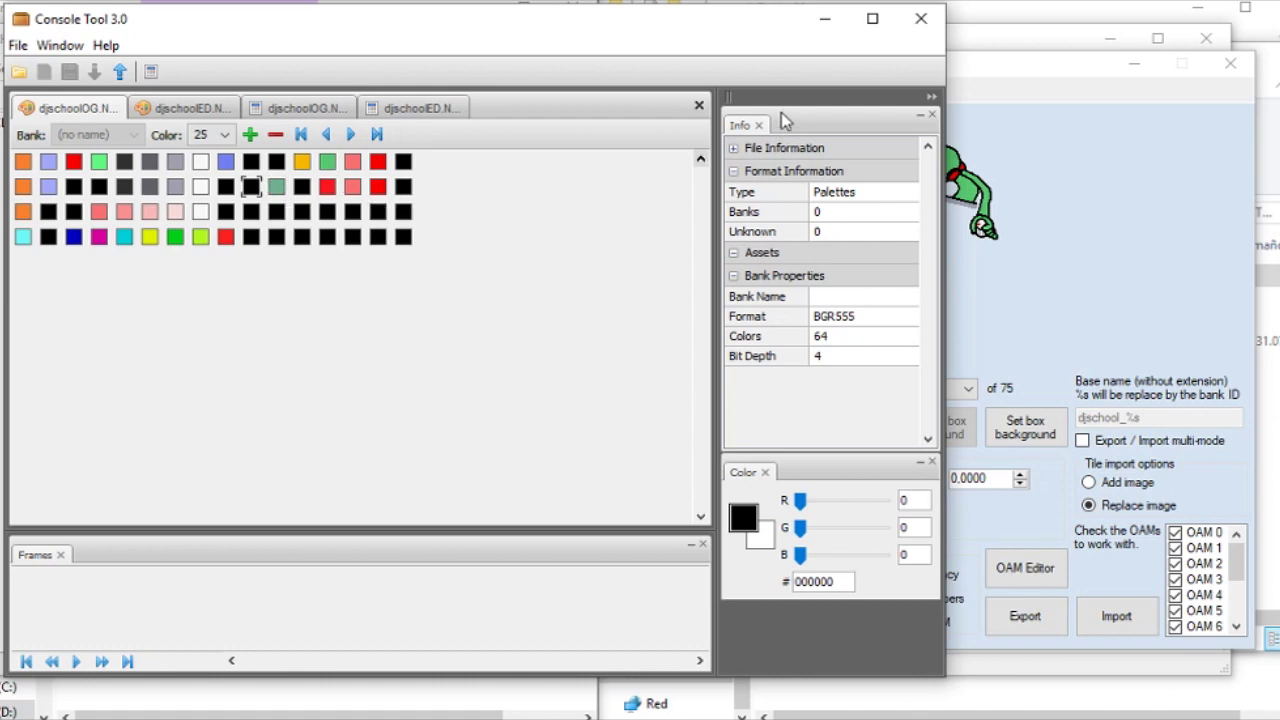
{"action": "left_click", "coordinate": [402, 188]}
{"action": "left_click", "coordinate": [823, 20]}
Look through the bank list of djschool.NCER down to the last numbered banks and preview one of them
{"action": "left_click", "coordinate": [189, 406]}
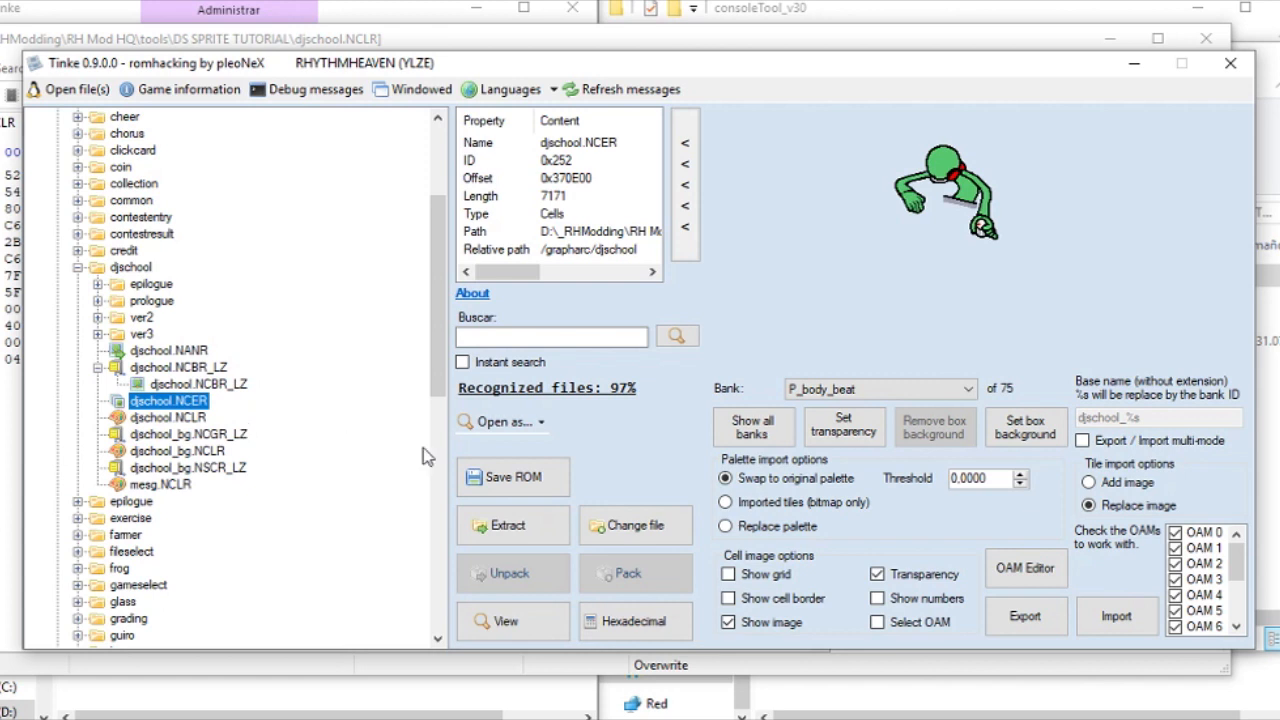
{"action": "left_click", "coordinate": [955, 392]}
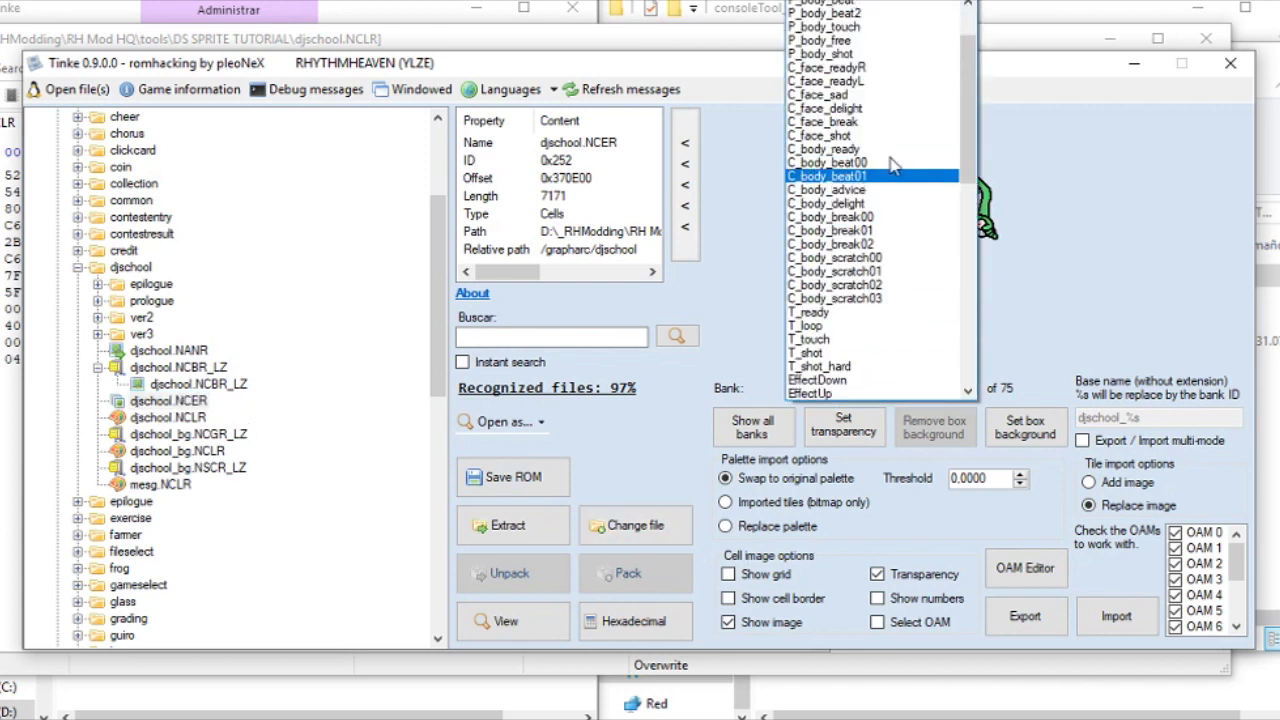
{"action": "left_click", "coordinate": [888, 5]}
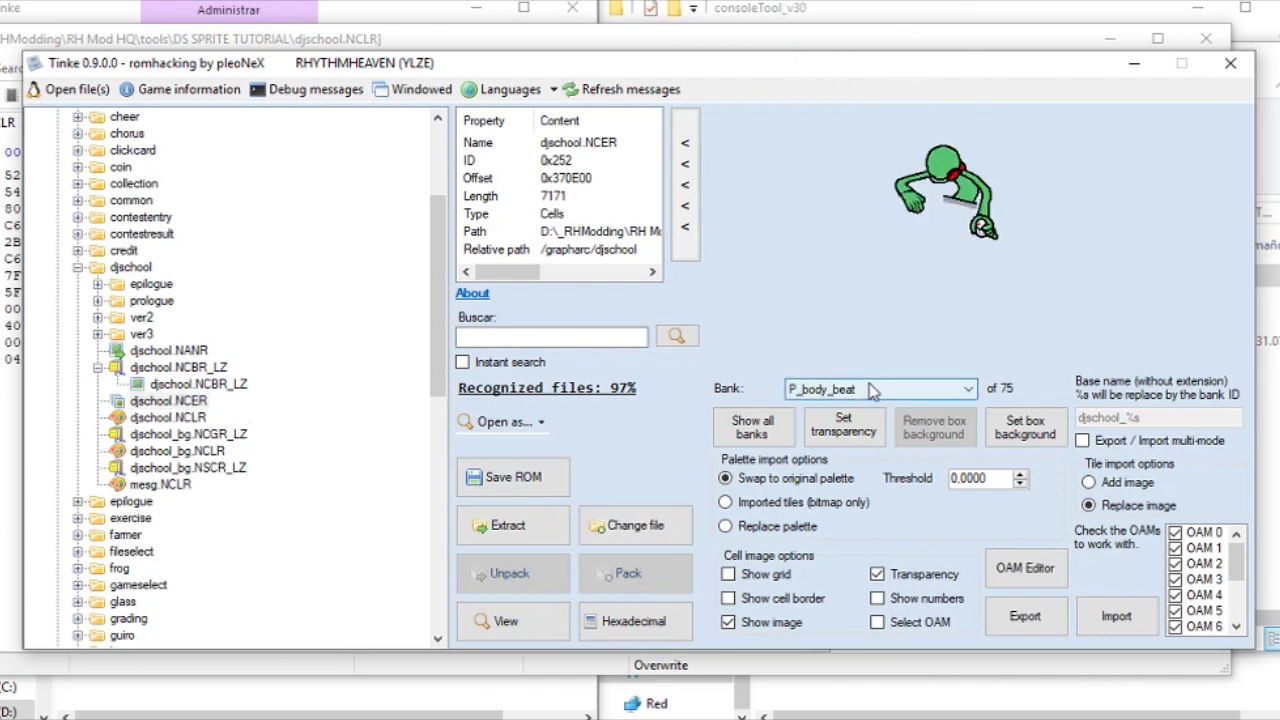
{"action": "left_click", "coordinate": [918, 390]}
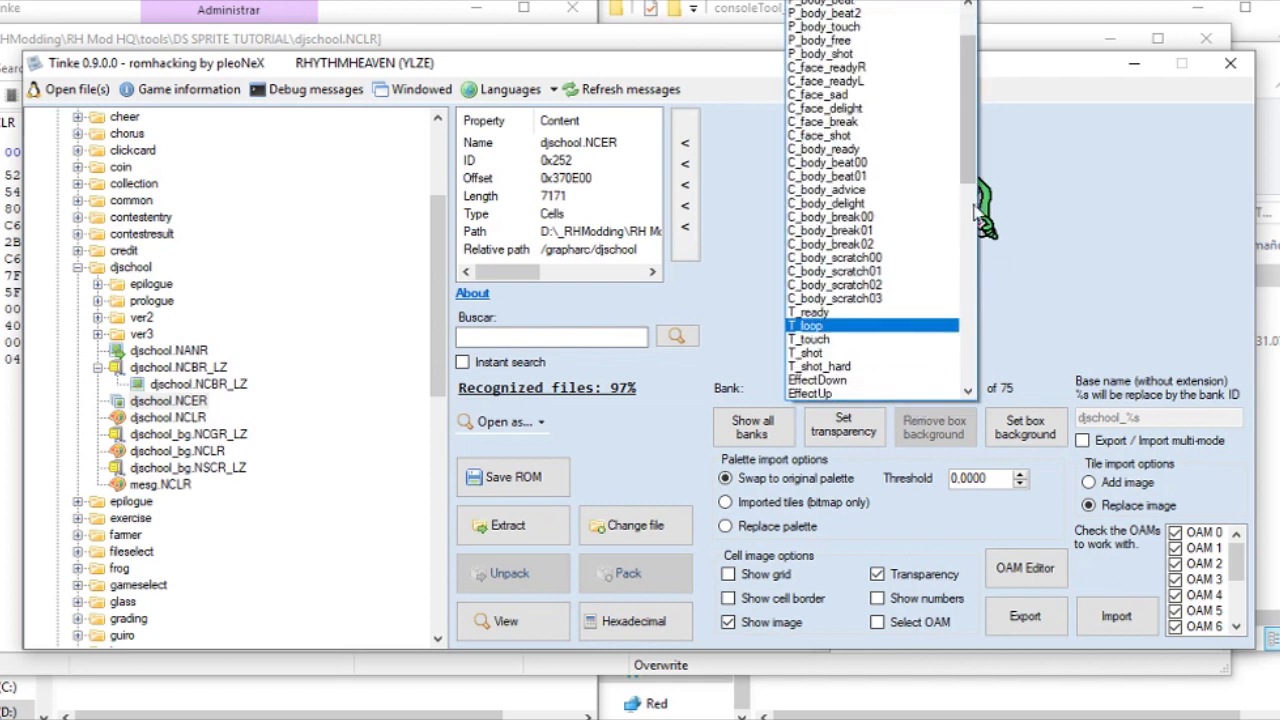
{"action": "scroll", "coordinate": [880, 300], "scroll_direction": "down", "scroll_amount": 12}
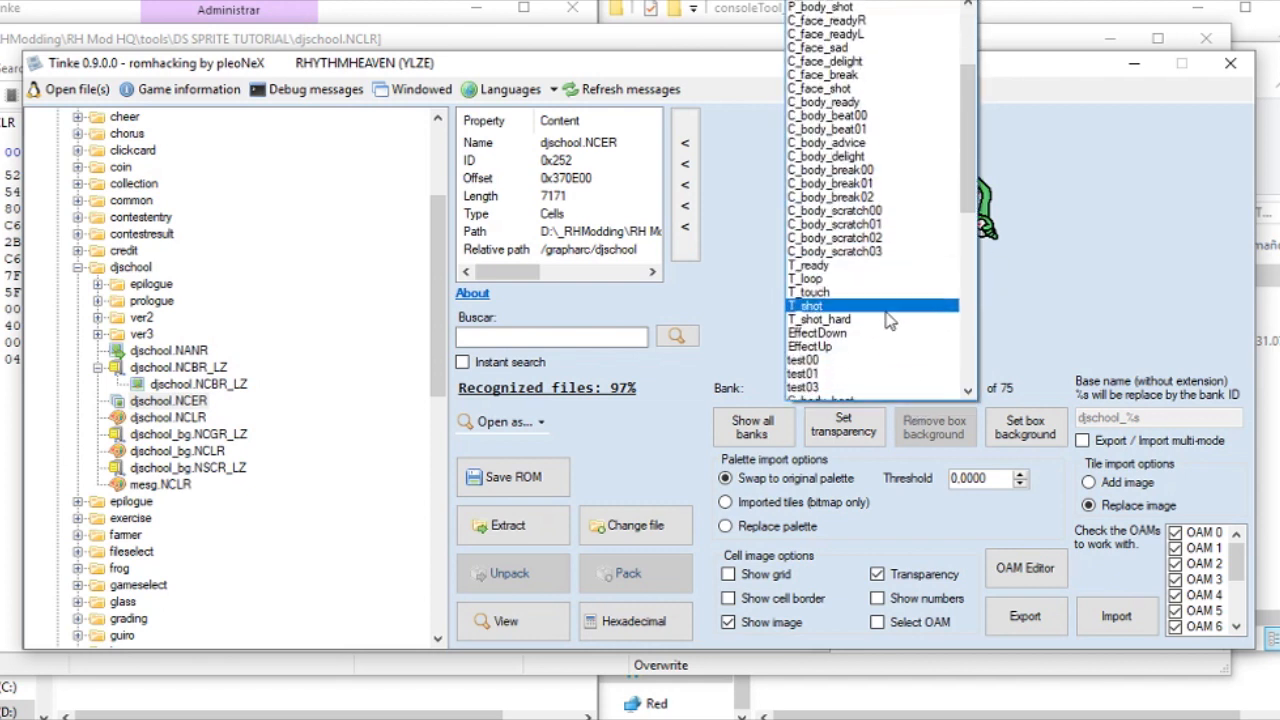
{"action": "scroll", "coordinate": [893, 320], "scroll_direction": "down", "scroll_amount": 3}
{"action": "scroll", "coordinate": [863, 374], "scroll_direction": "up", "scroll_amount": 5}
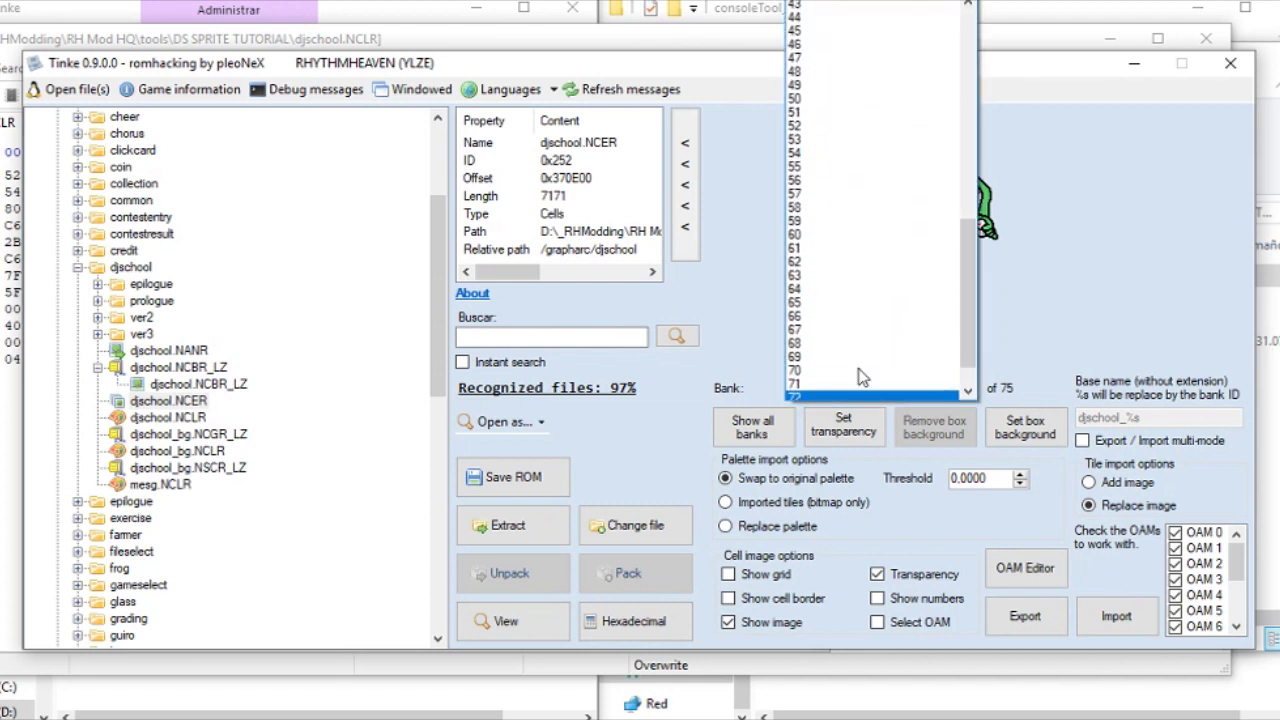
{"action": "scroll", "coordinate": [862, 82], "scroll_direction": "up", "scroll_amount": 1}
{"action": "scroll", "coordinate": [865, 150], "scroll_direction": "up", "scroll_amount": 3}
{"action": "scroll", "coordinate": [870, 300], "scroll_direction": "down", "scroll_amount": 8}
{"action": "left_click", "coordinate": [872, 363]}
Preview bank 73 at the end of the djschool.NCER bank list
{"action": "left_click", "coordinate": [885, 400]}
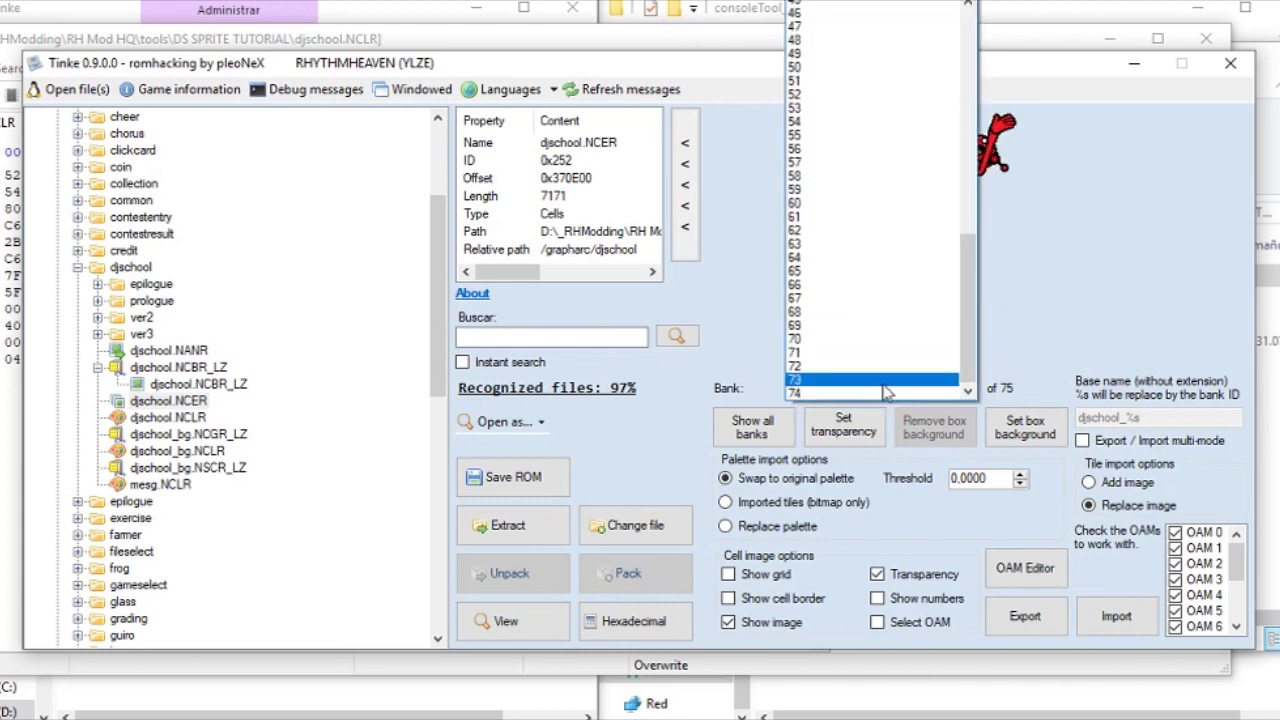
{"action": "left_click", "coordinate": [873, 358]}
{"action": "left_click", "coordinate": [886, 393]}
{"action": "left_click", "coordinate": [888, 393]}
{"action": "scroll", "coordinate": [888, 391], "scroll_direction": "up", "scroll_amount": 2}
{"action": "scroll", "coordinate": [890, 397], "scroll_direction": "down", "scroll_amount": 2}
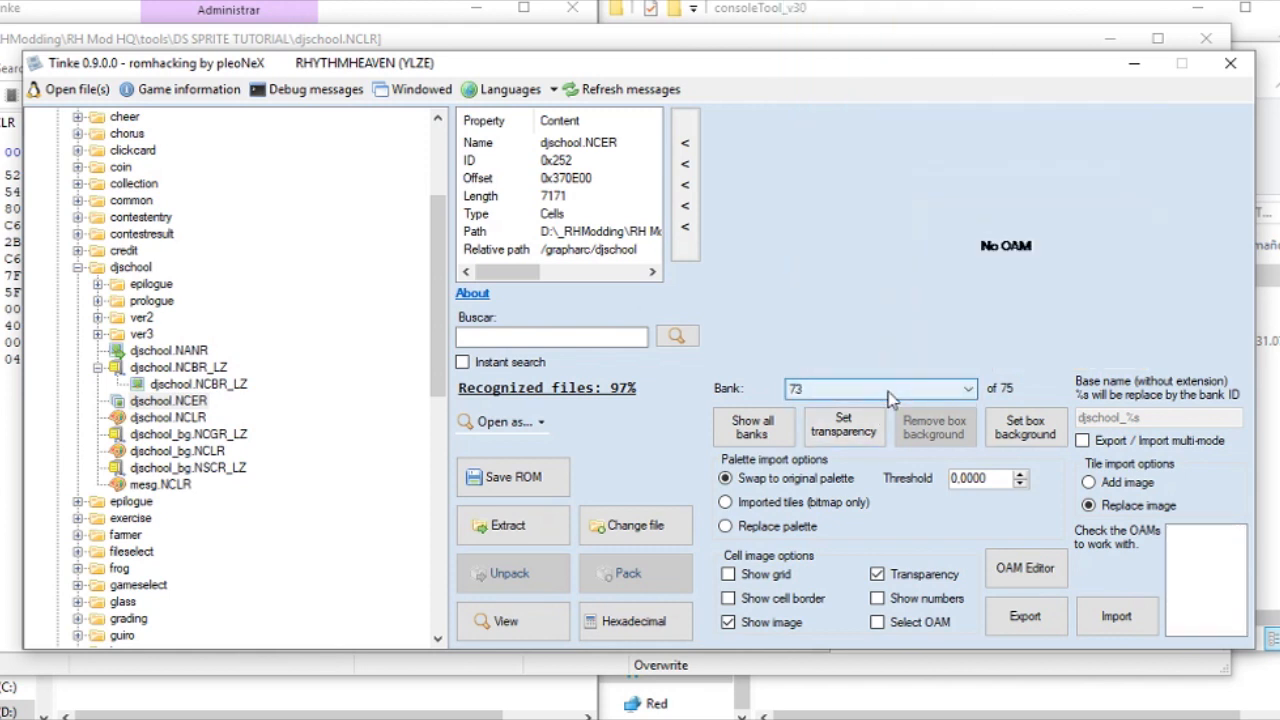
Step back through the djschool.NCER banks, checking sprites from bank 70 through EffectUp to C_body_beat01
{"action": "scroll", "coordinate": [890, 397], "scroll_direction": "up", "scroll_amount": 7}
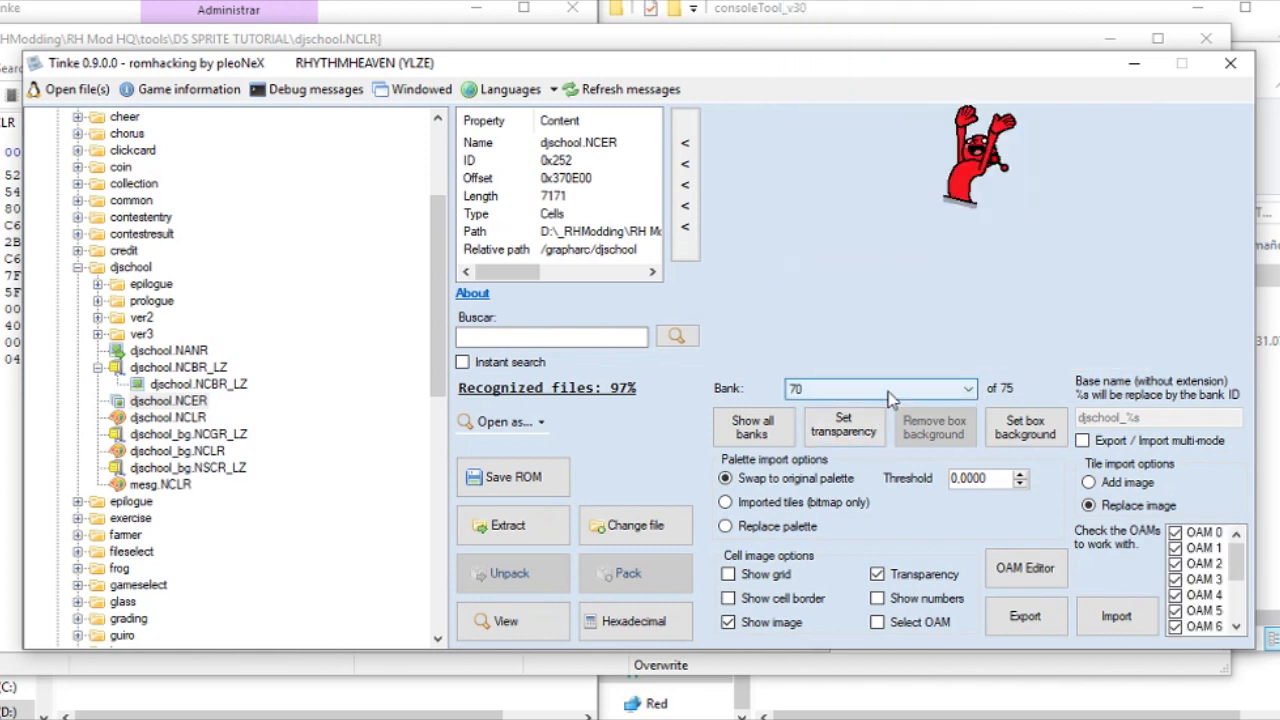
{"action": "scroll", "coordinate": [890, 397], "scroll_direction": "up", "scroll_amount": 3}
{"action": "scroll", "coordinate": [890, 397], "scroll_direction": "down", "scroll_amount": 2}
{"action": "scroll", "coordinate": [890, 398], "scroll_direction": "down", "scroll_amount": 3}
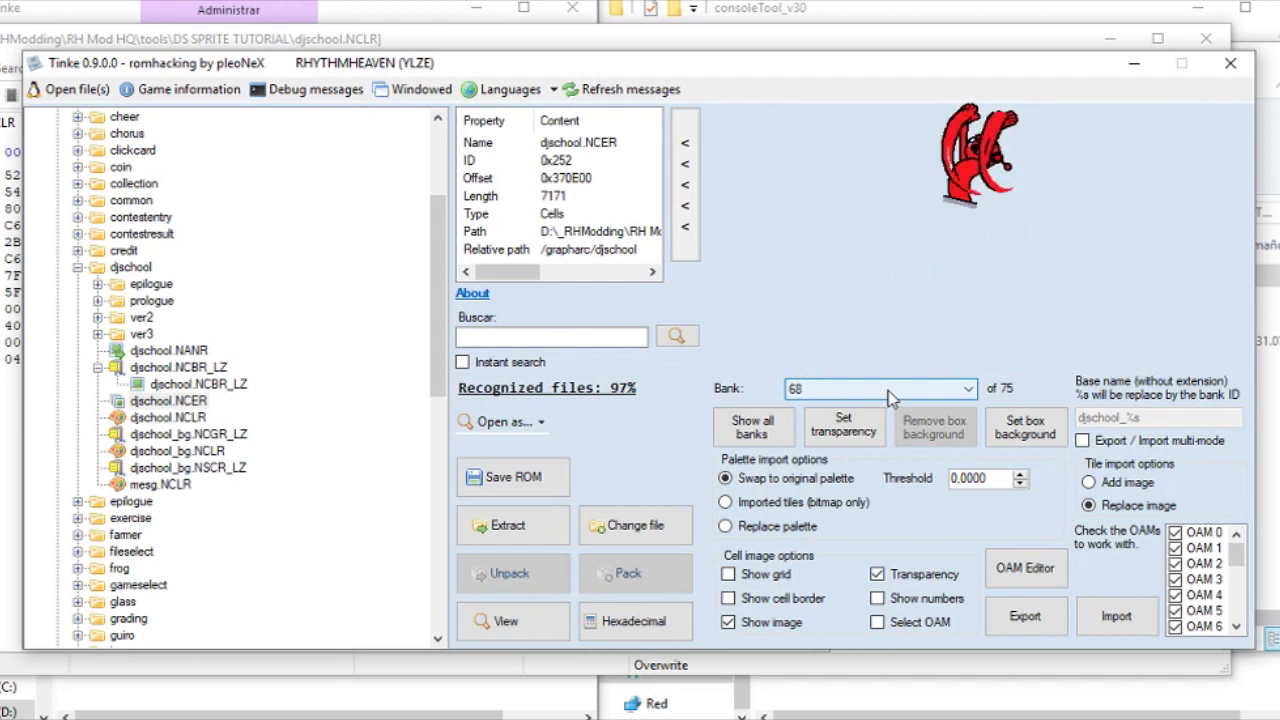
{"action": "scroll", "coordinate": [890, 398], "scroll_direction": "up", "scroll_amount": 5}
{"action": "scroll", "coordinate": [890, 397], "scroll_direction": "up", "scroll_amount": 19}
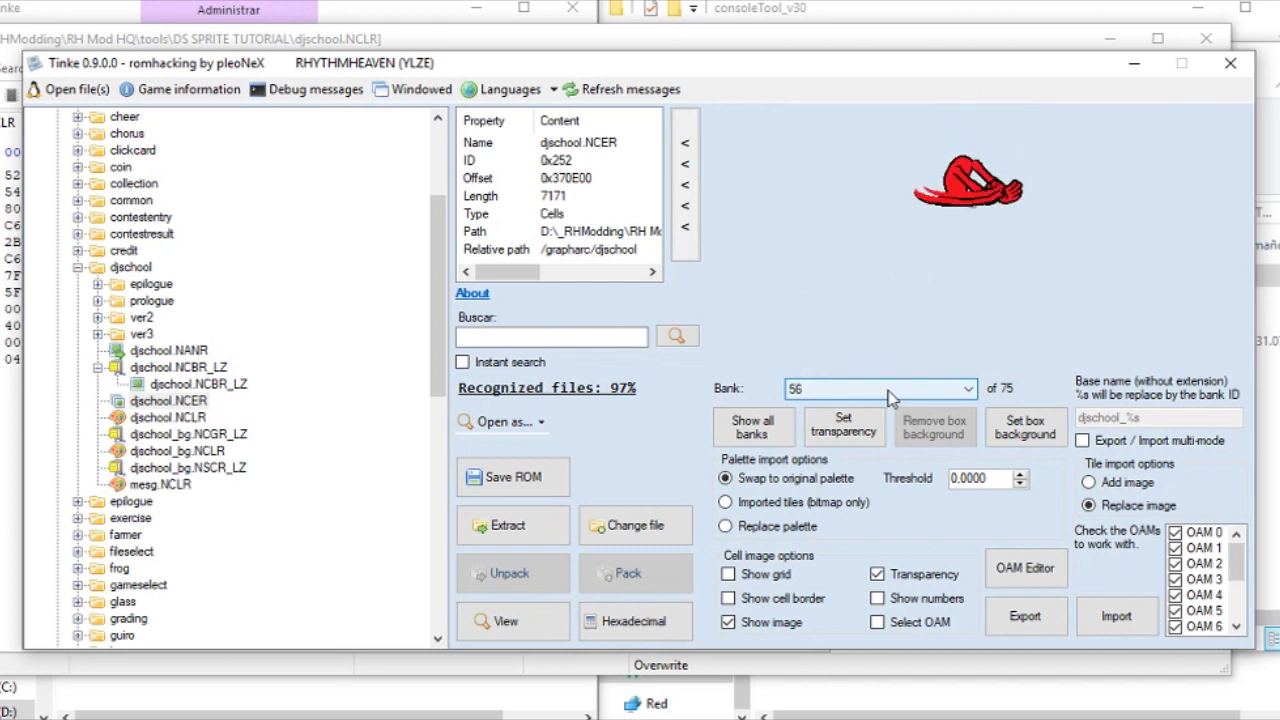
{"action": "scroll", "coordinate": [893, 397], "scroll_direction": "up", "scroll_amount": 20}
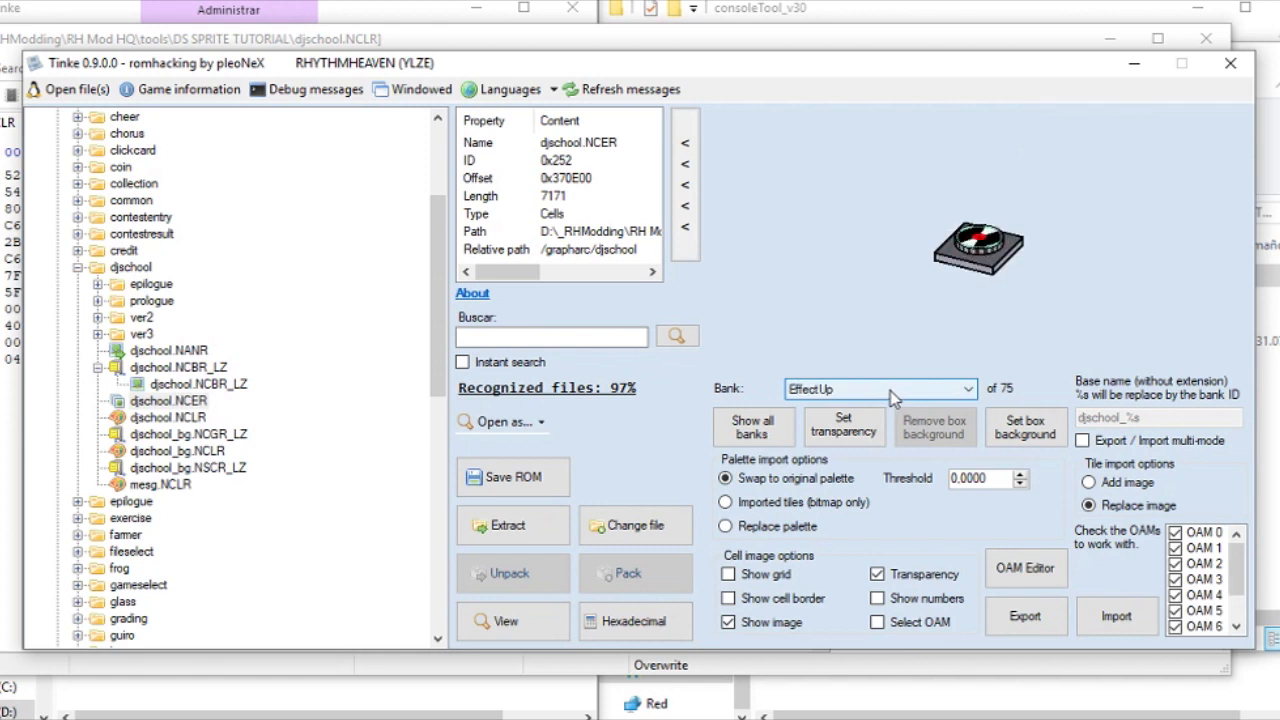
{"action": "scroll", "coordinate": [891, 389], "scroll_direction": "down", "scroll_amount": 3}
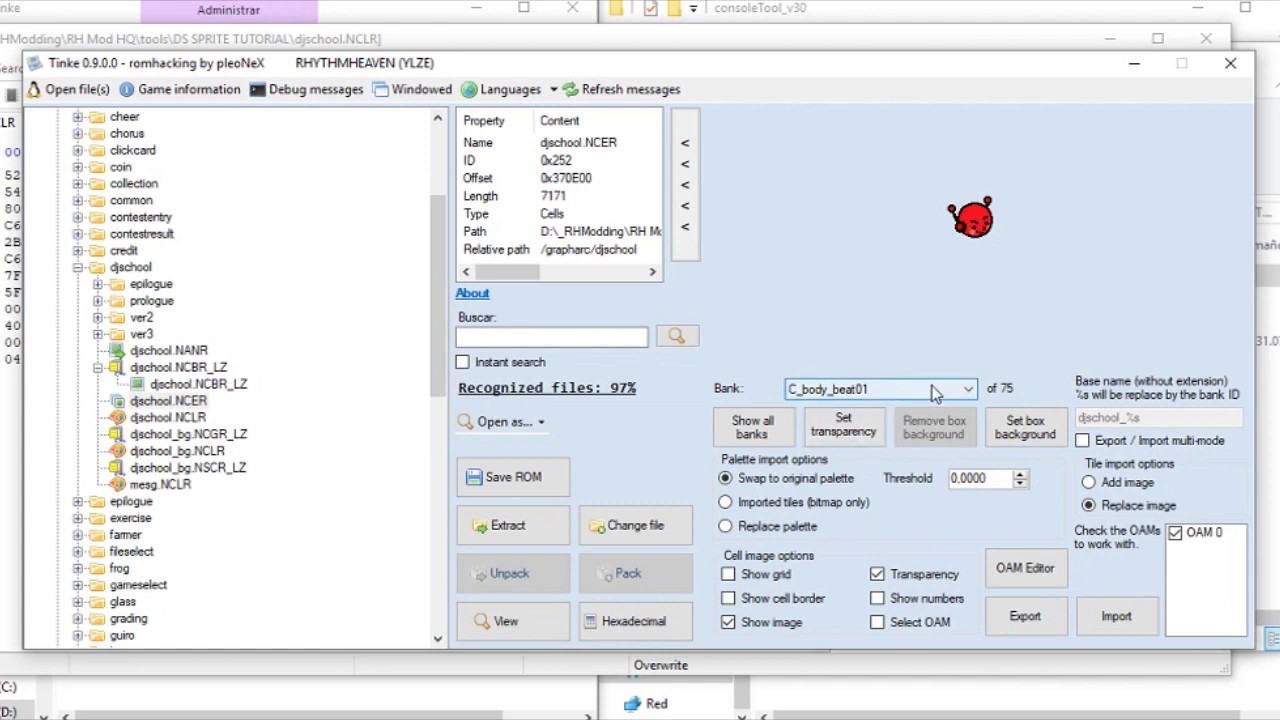
{"action": "left_click", "coordinate": [920, 389]}
{"action": "left_click", "coordinate": [860, 3]}
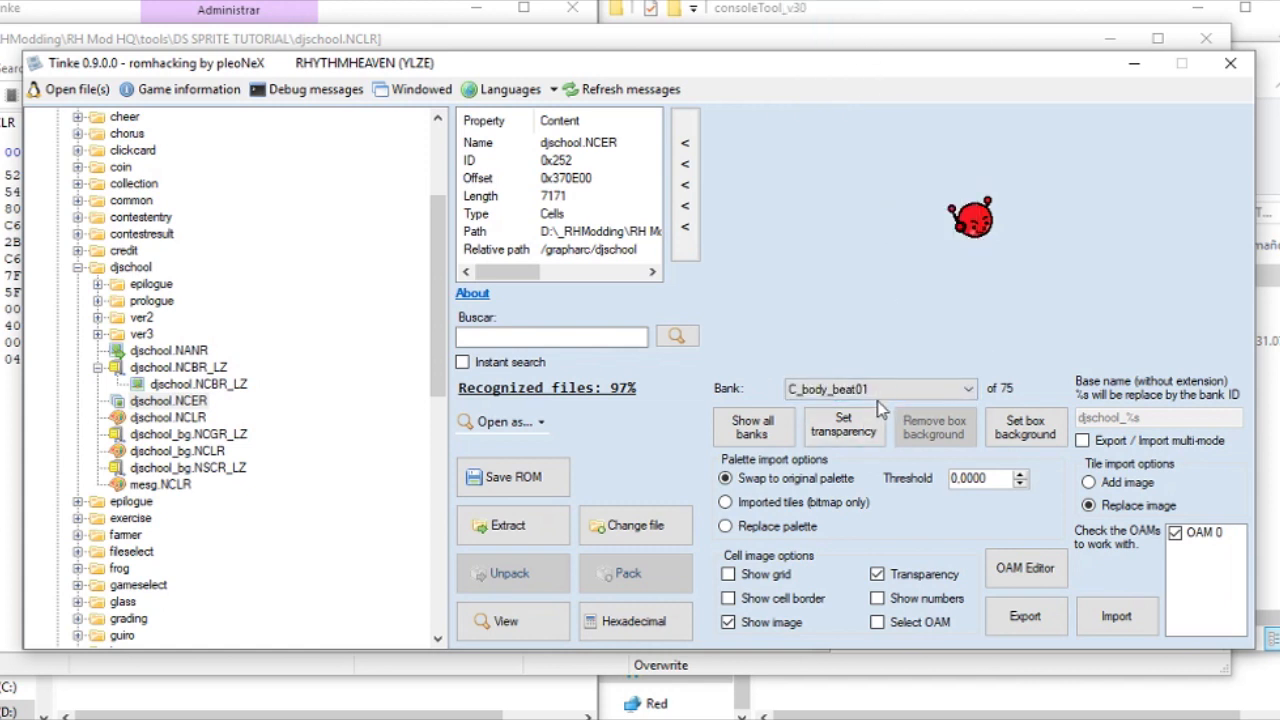
Show the C_body_beat00 bank and turn off transparency for its sprite
{"action": "scroll", "coordinate": [881, 401], "scroll_direction": "up", "scroll_amount": 1}
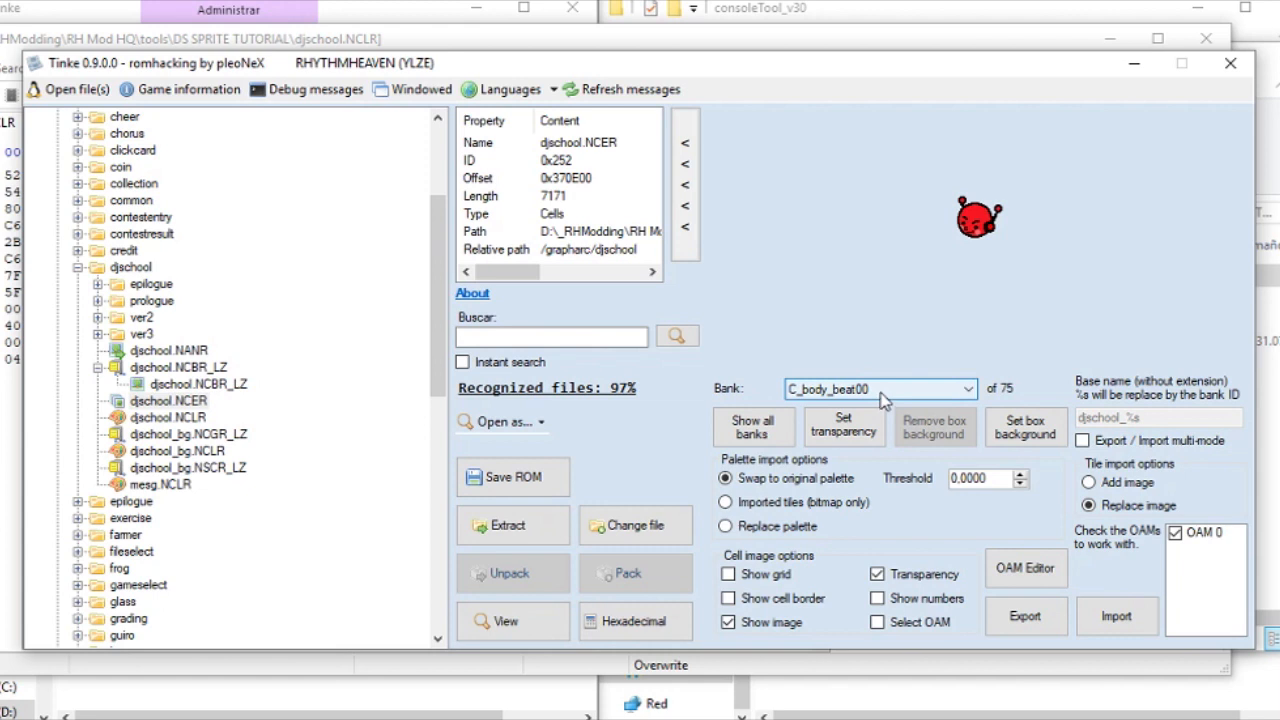
{"action": "scroll", "coordinate": [883, 398], "scroll_direction": "down", "scroll_amount": 1}
{"action": "scroll", "coordinate": [883, 398], "scroll_direction": "up", "scroll_amount": 1}
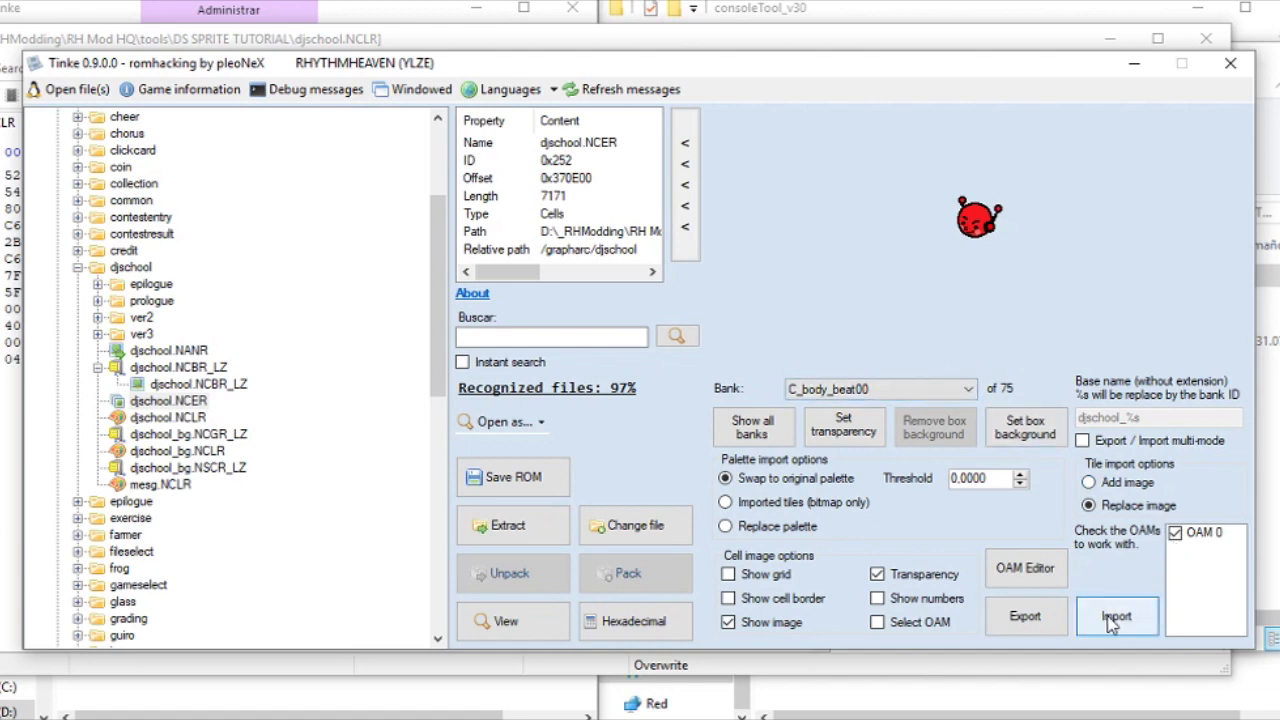
{"action": "left_click", "coordinate": [1040, 619]}
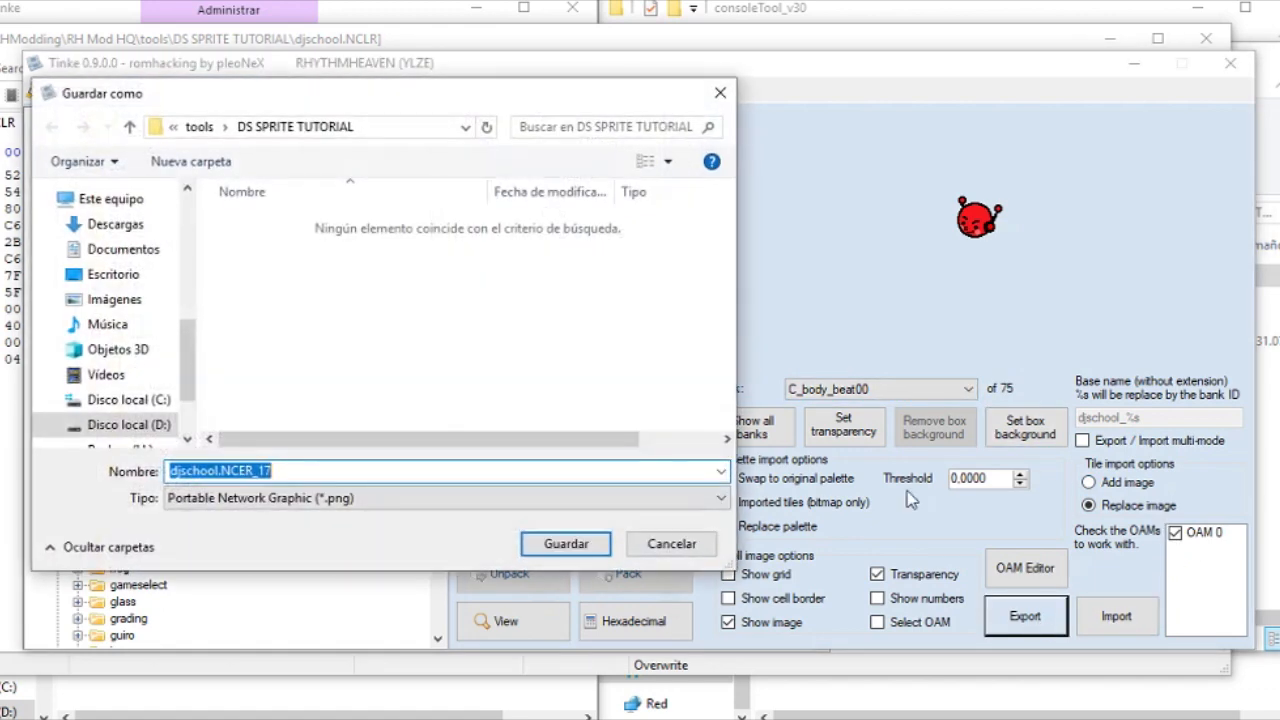
{"action": "left_click", "coordinate": [721, 94]}
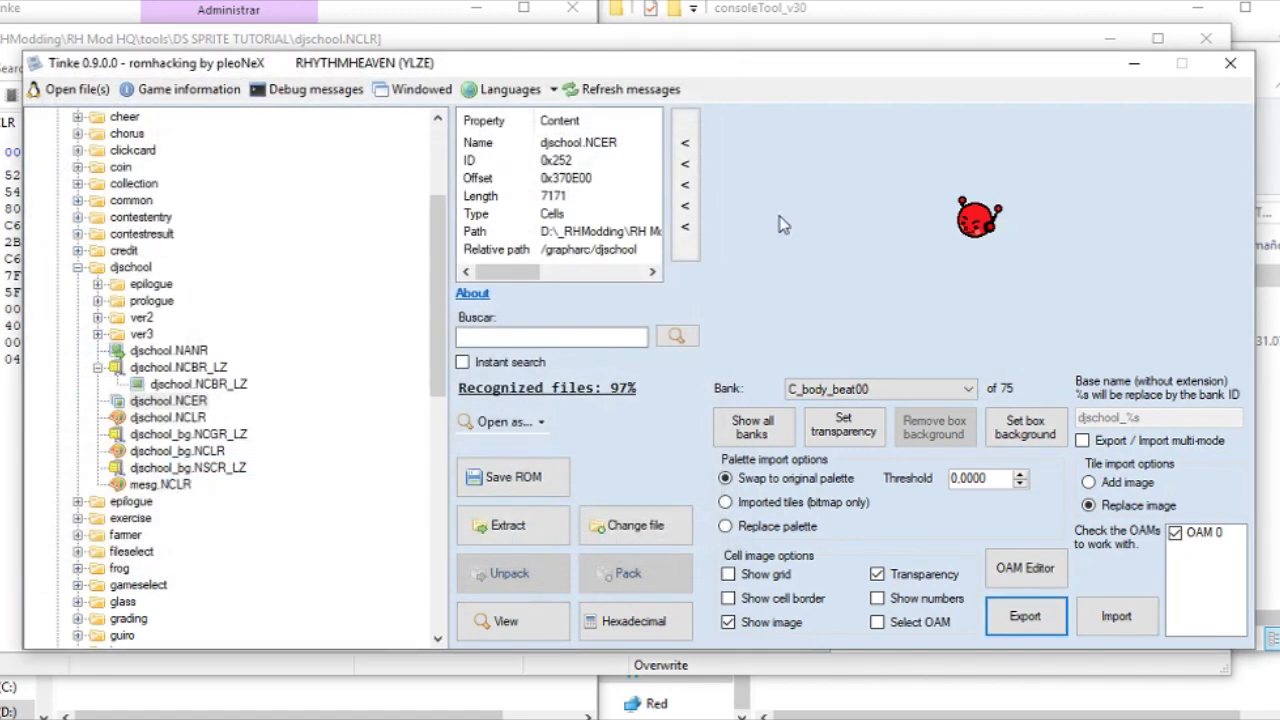
{"action": "left_click", "coordinate": [877, 576]}
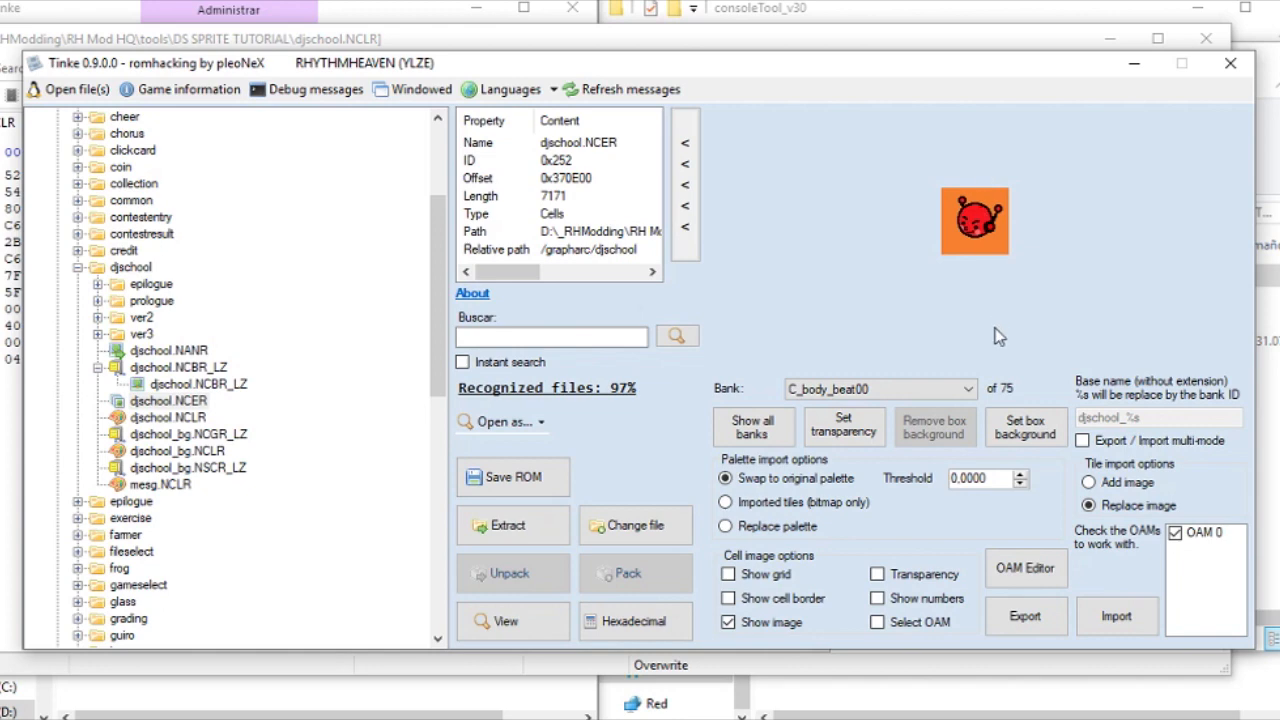
Export the C_body_beat00 sprite as the PNG file djschool.NCER_17 in the DS SPRITE TUTORIAL folder
{"action": "left_click", "coordinate": [1025, 617]}
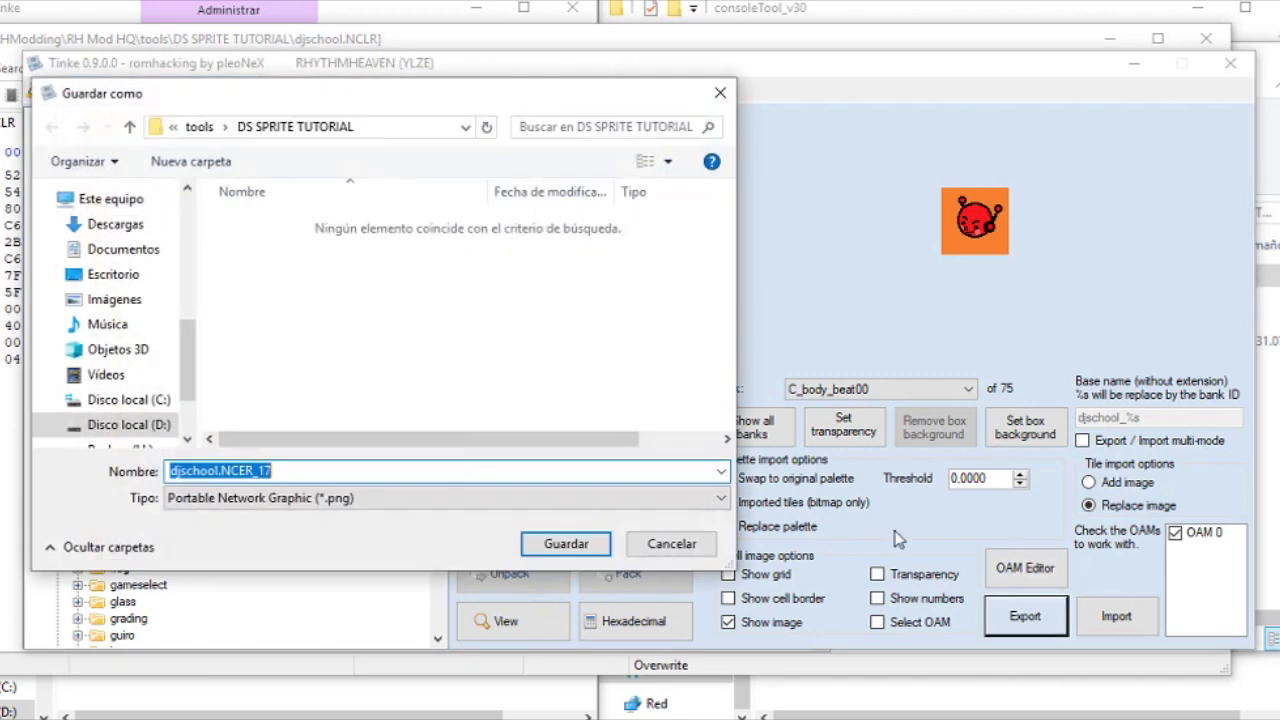
{"action": "left_click", "coordinate": [308, 305]}
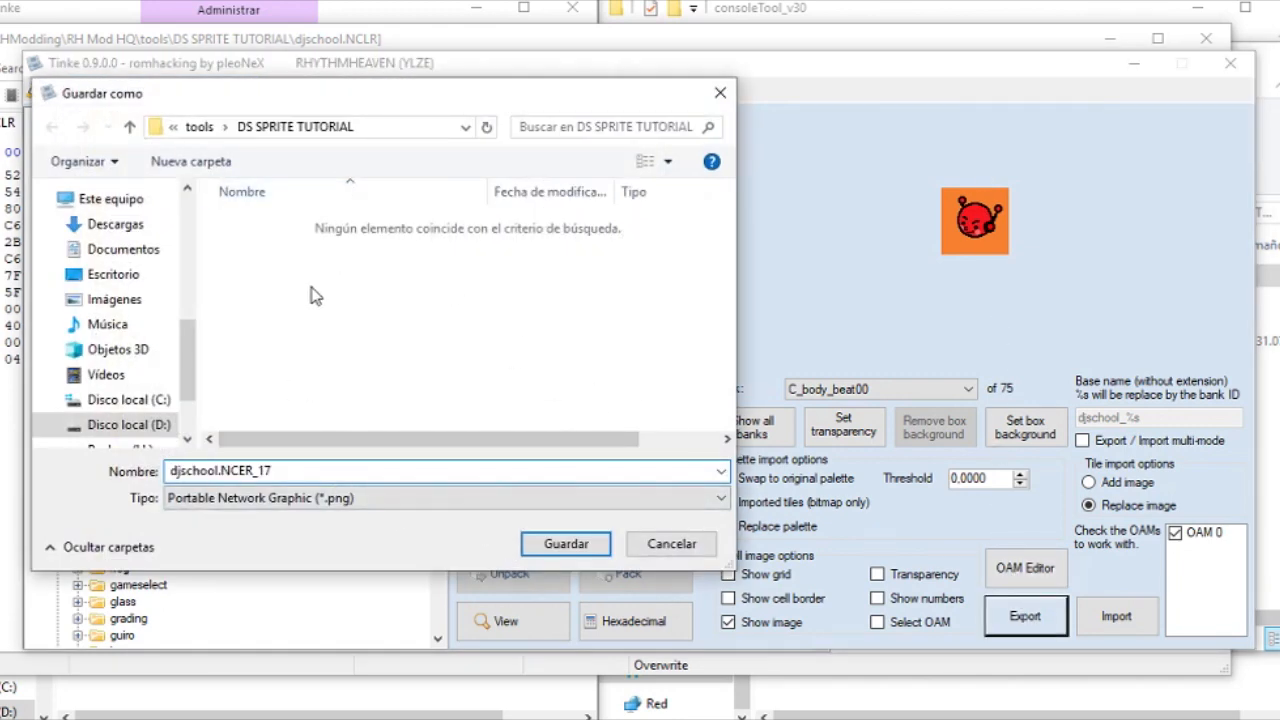
{"action": "right_click", "coordinate": [305, 288]}
{"action": "mouse_move", "coordinate": [185, 512]}
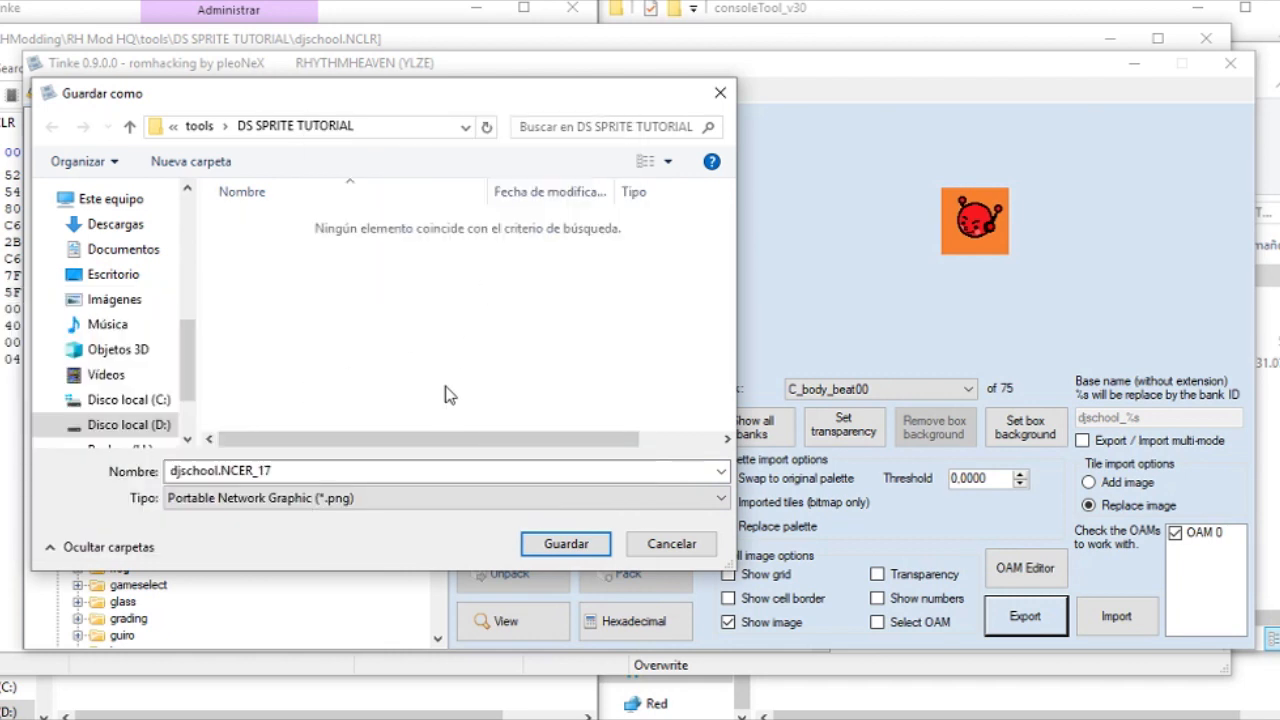
{"action": "left_click", "coordinate": [290, 471]}
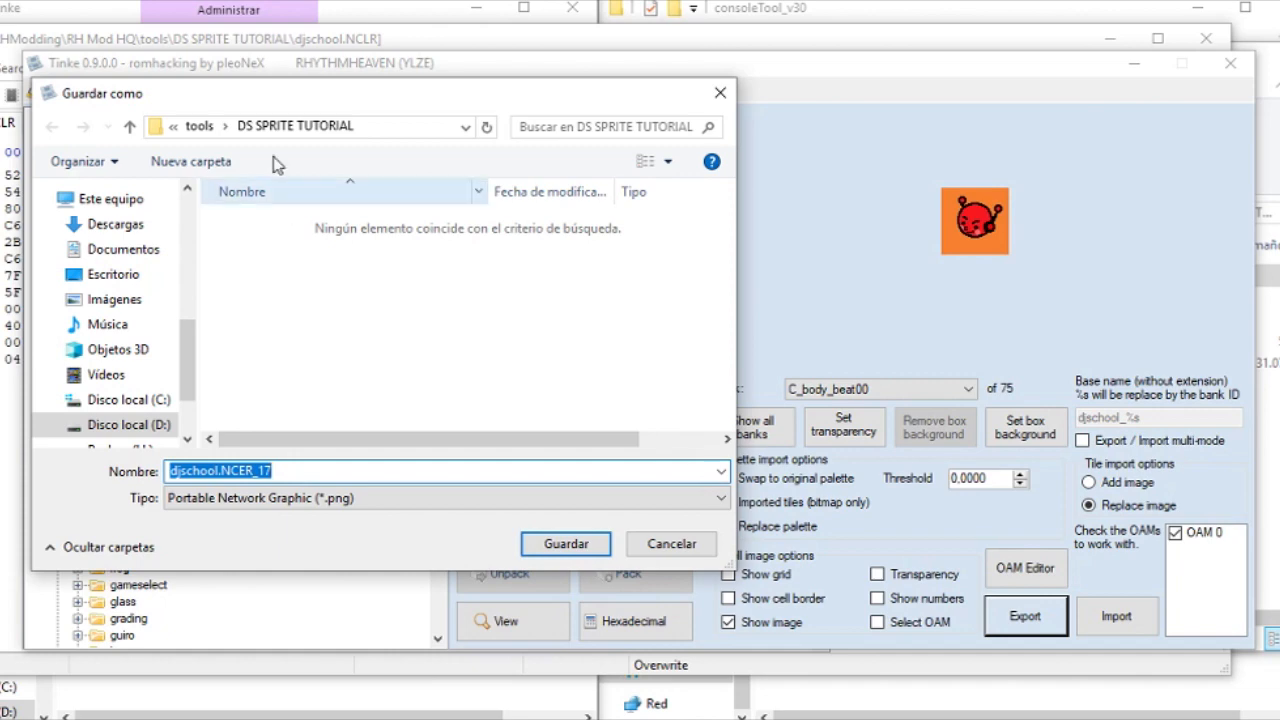
{"action": "left_click", "coordinate": [566, 544]}
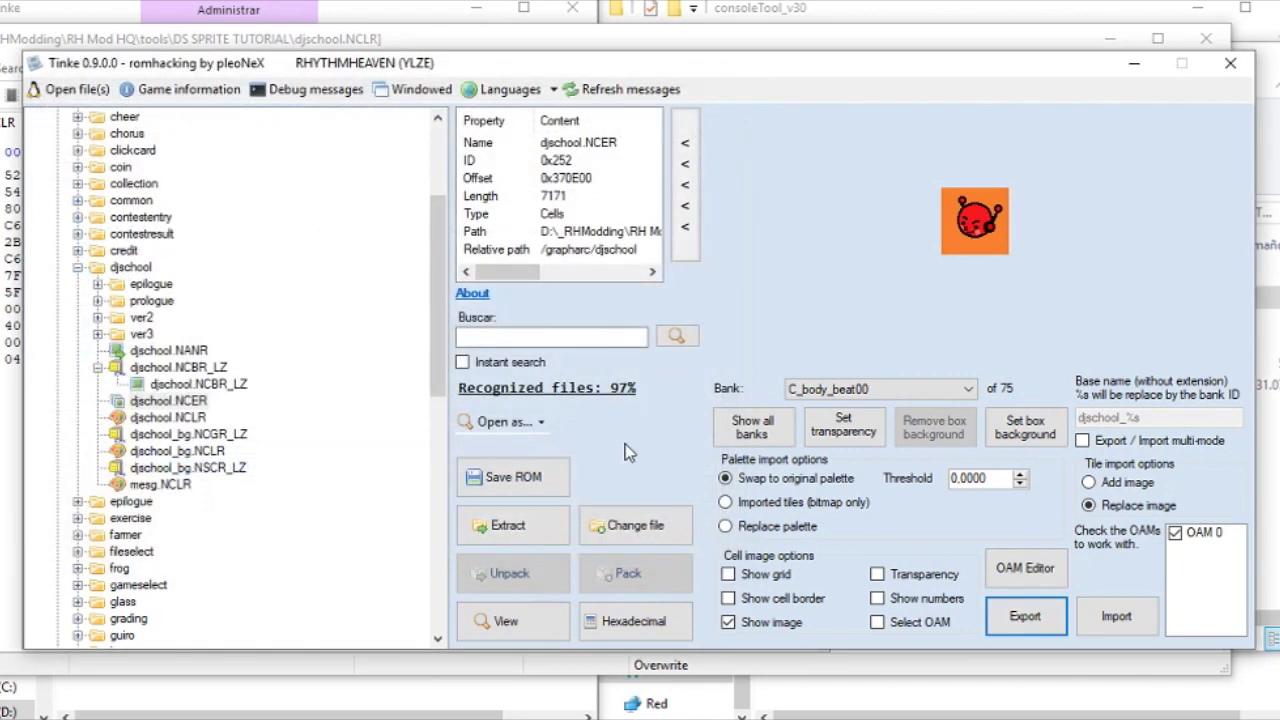
Switch the preview to the C_face_readyL bank, leaving transparency off
{"action": "left_click", "coordinate": [950, 389]}
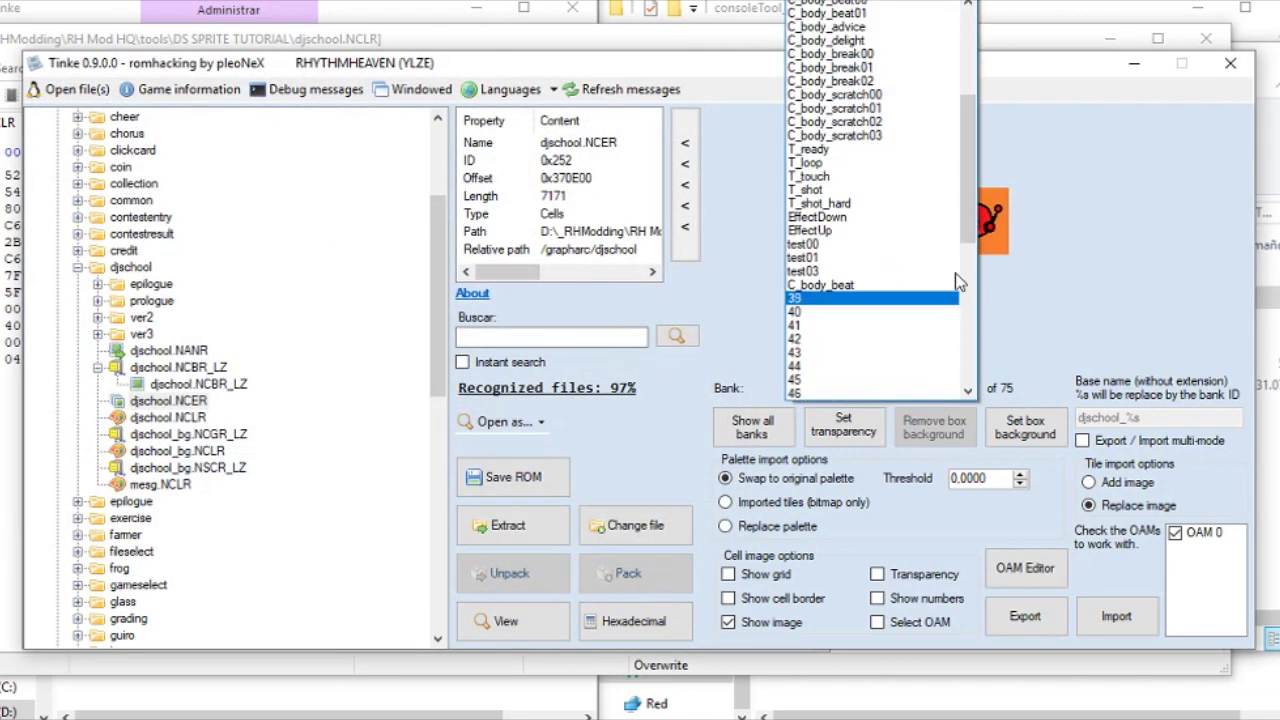
{"action": "left_click_drag", "start_coordinate": [970, 238], "coordinate": [974, 199]}
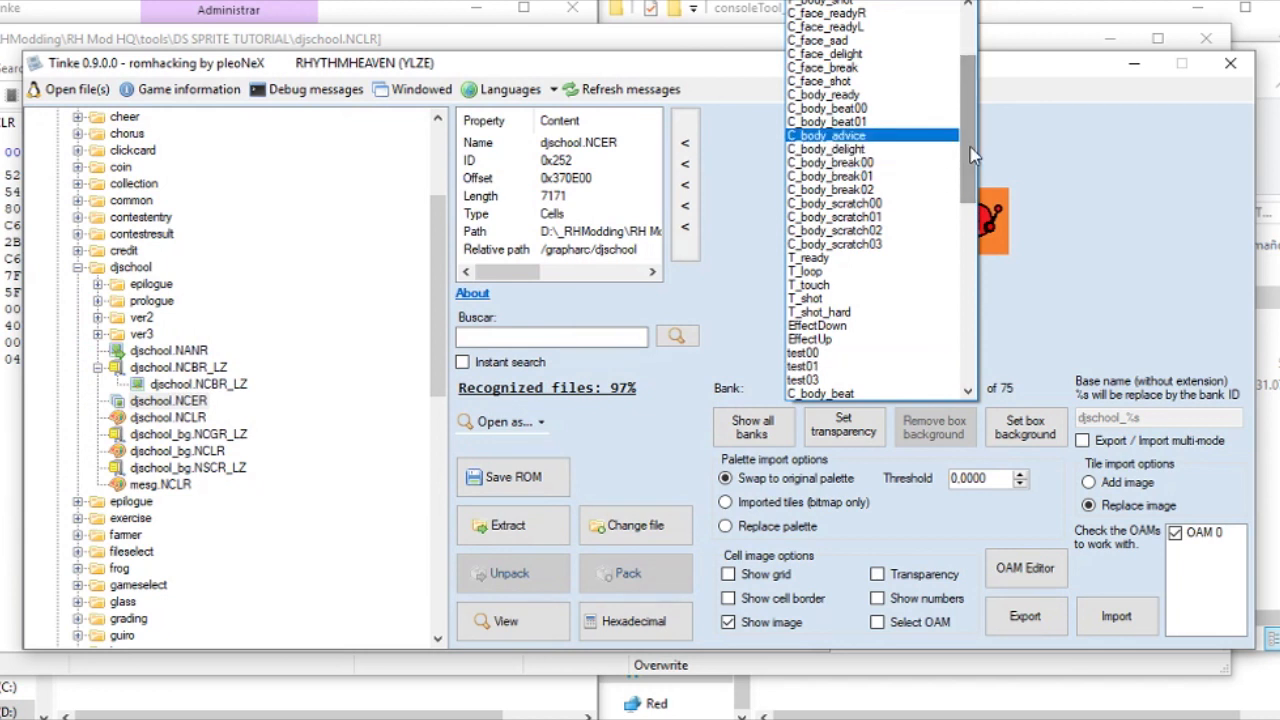
{"action": "left_click_drag", "start_coordinate": [974, 155], "coordinate": [976, 130]}
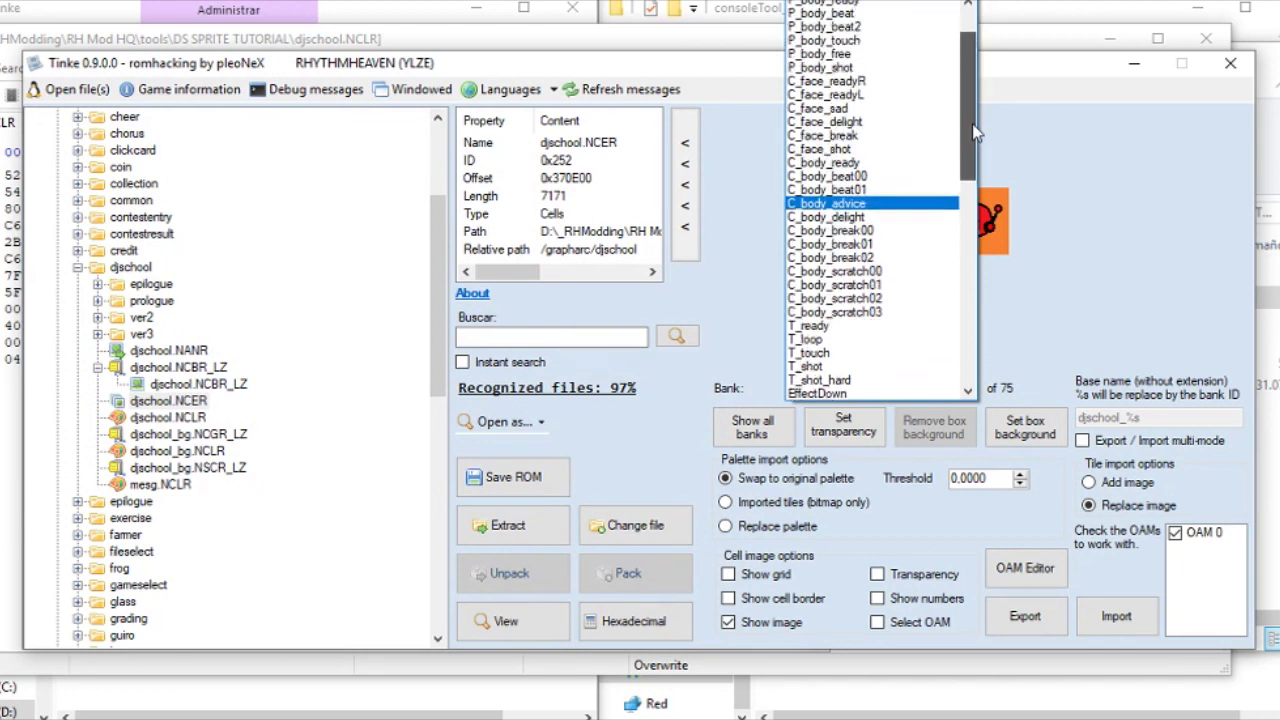
{"action": "left_click", "coordinate": [904, 179]}
{"action": "left_click", "coordinate": [962, 395]}
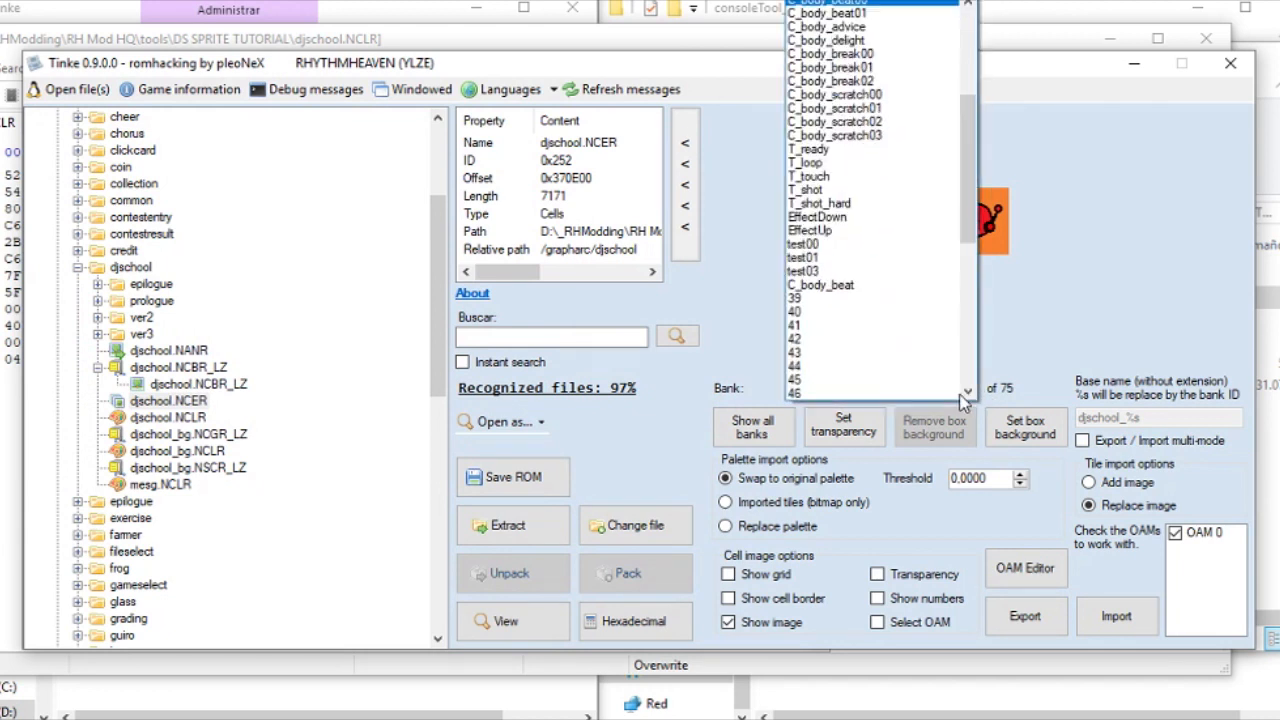
{"action": "left_click_drag", "start_coordinate": [967, 126], "coordinate": [963, 73]}
{"action": "left_click", "coordinate": [925, 119]}
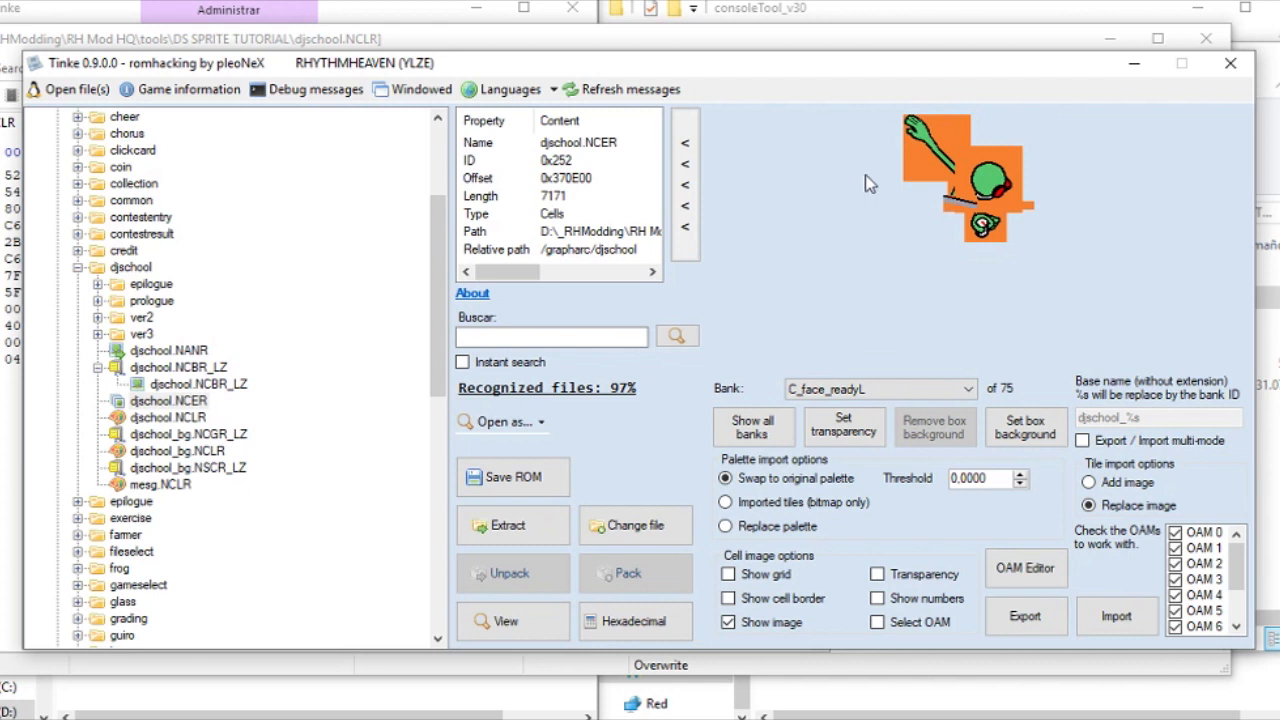
{"action": "left_click", "coordinate": [932, 578]}
{"action": "left_click", "coordinate": [930, 577]}
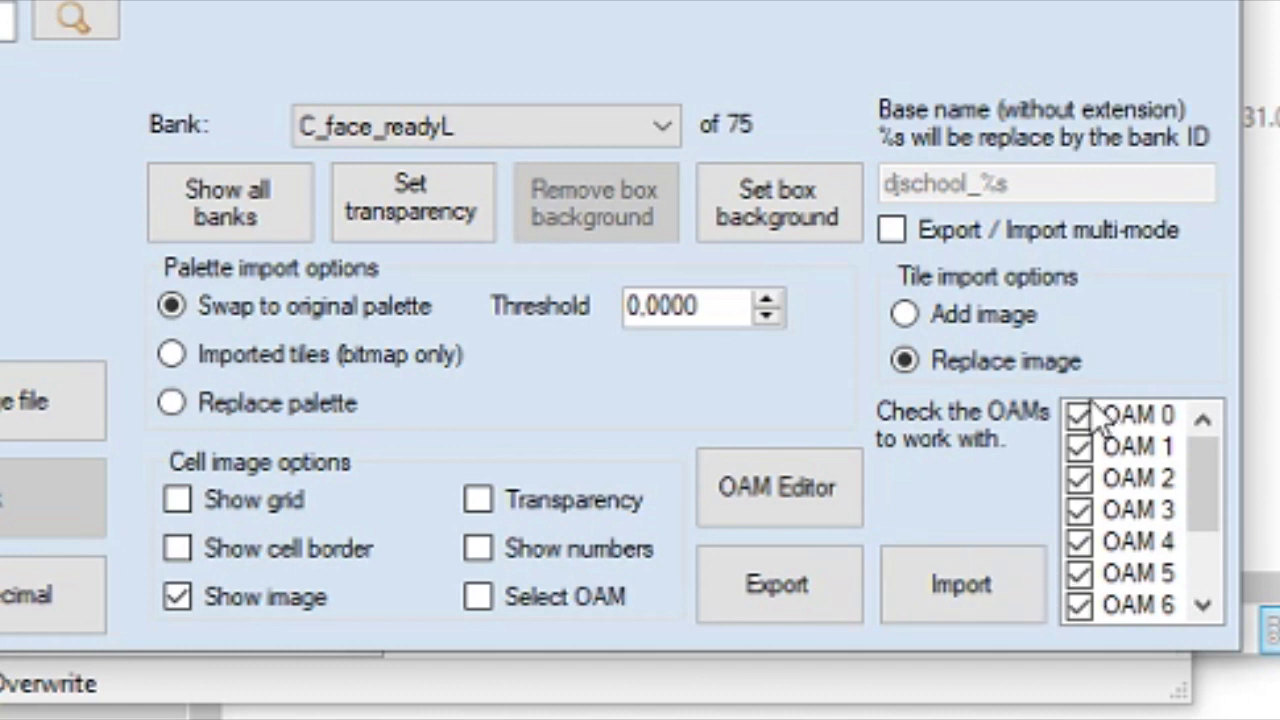
Exclude OAM 10 down through OAM 3 from the C_face_readyL sprite
{"action": "scroll", "coordinate": [1125, 450], "scroll_direction": "down", "scroll_amount": 1}
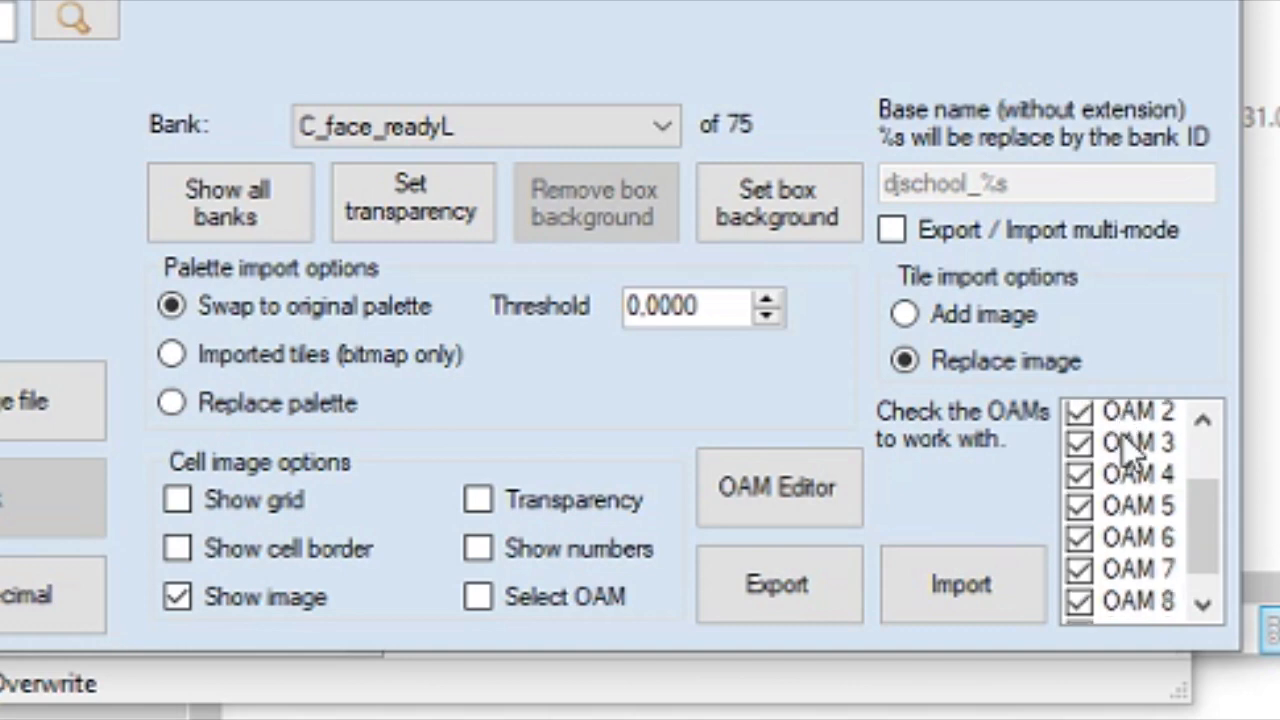
{"action": "scroll", "coordinate": [1127, 460], "scroll_direction": "down", "scroll_amount": 1}
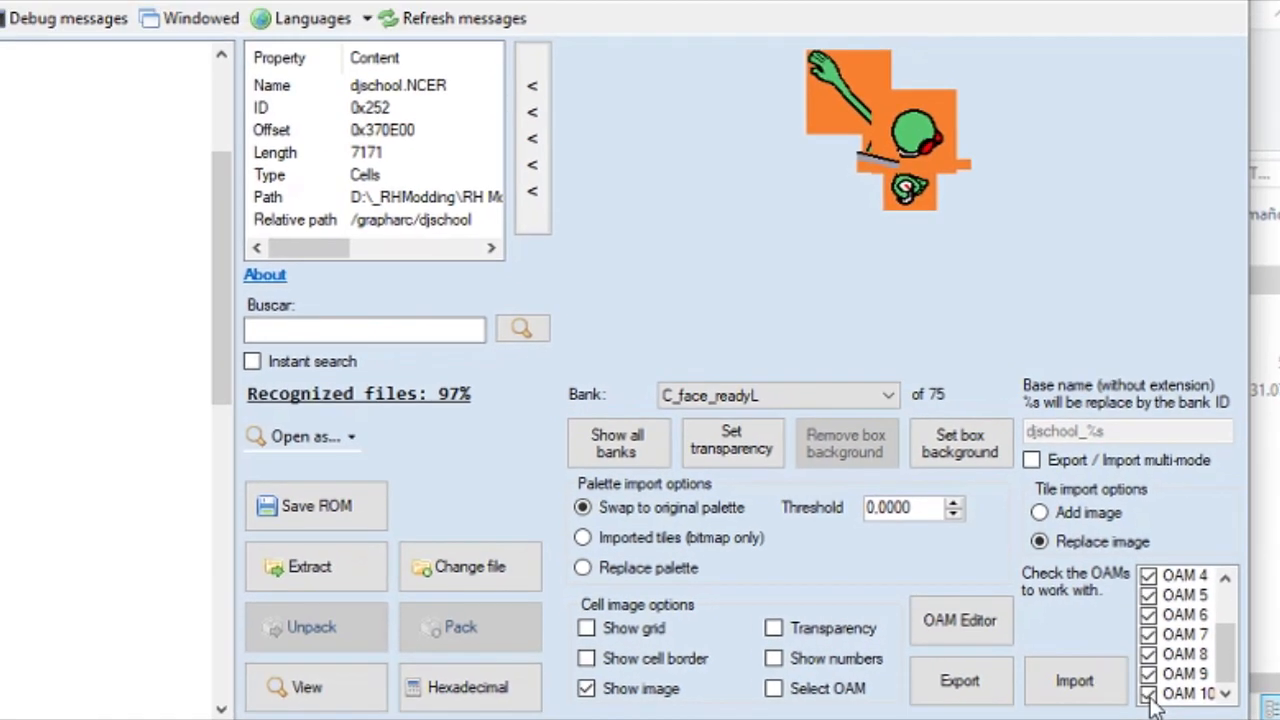
{"action": "left_click", "coordinate": [1148, 694]}
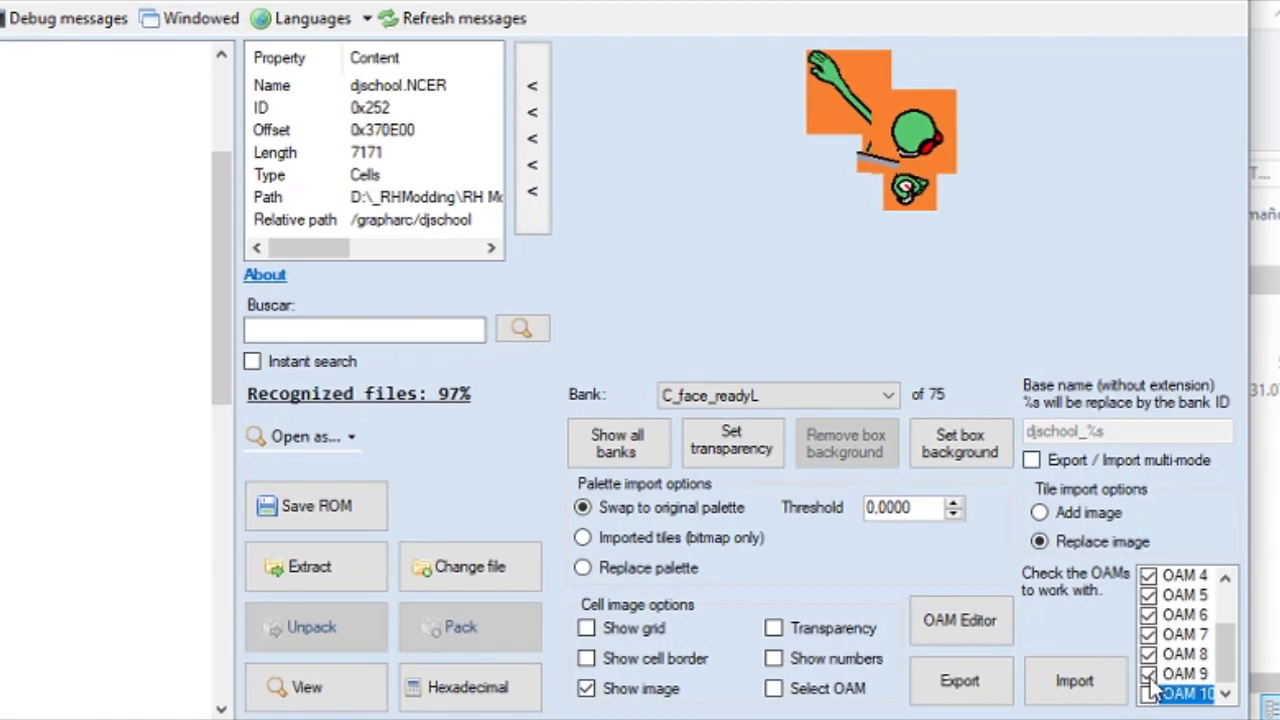
{"action": "left_click", "coordinate": [1148, 675]}
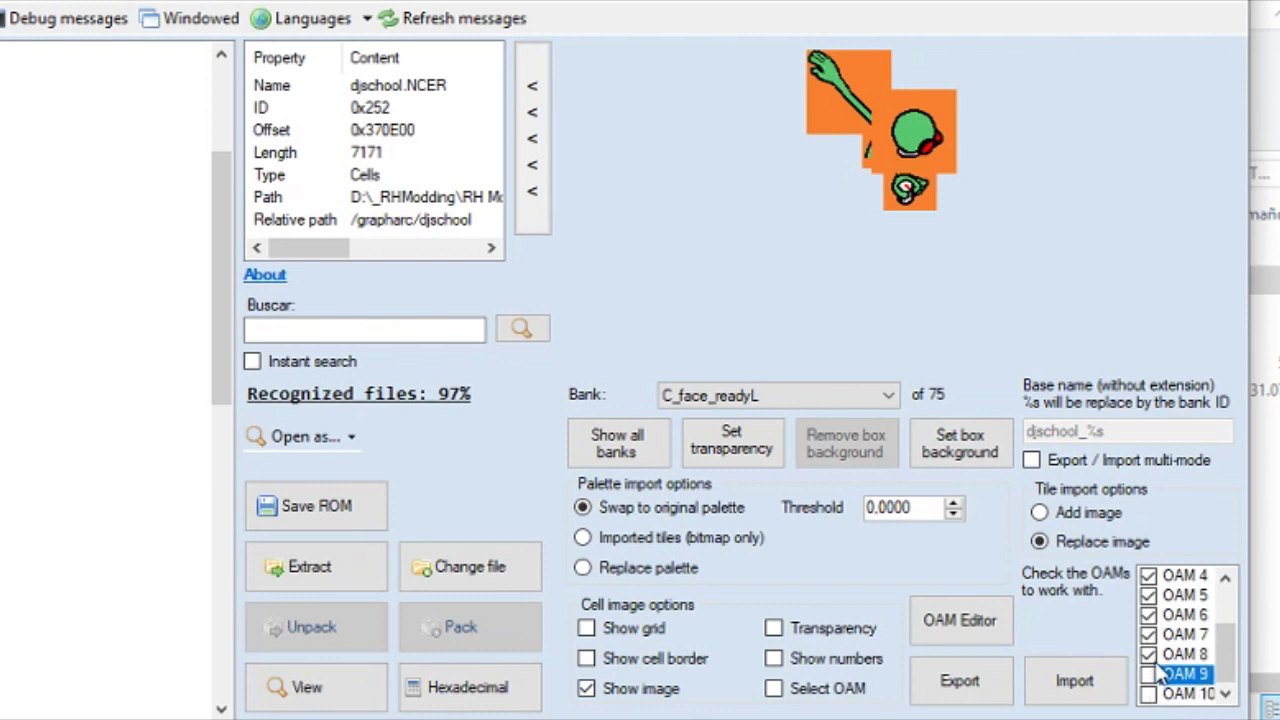
{"action": "left_click", "coordinate": [1149, 655]}
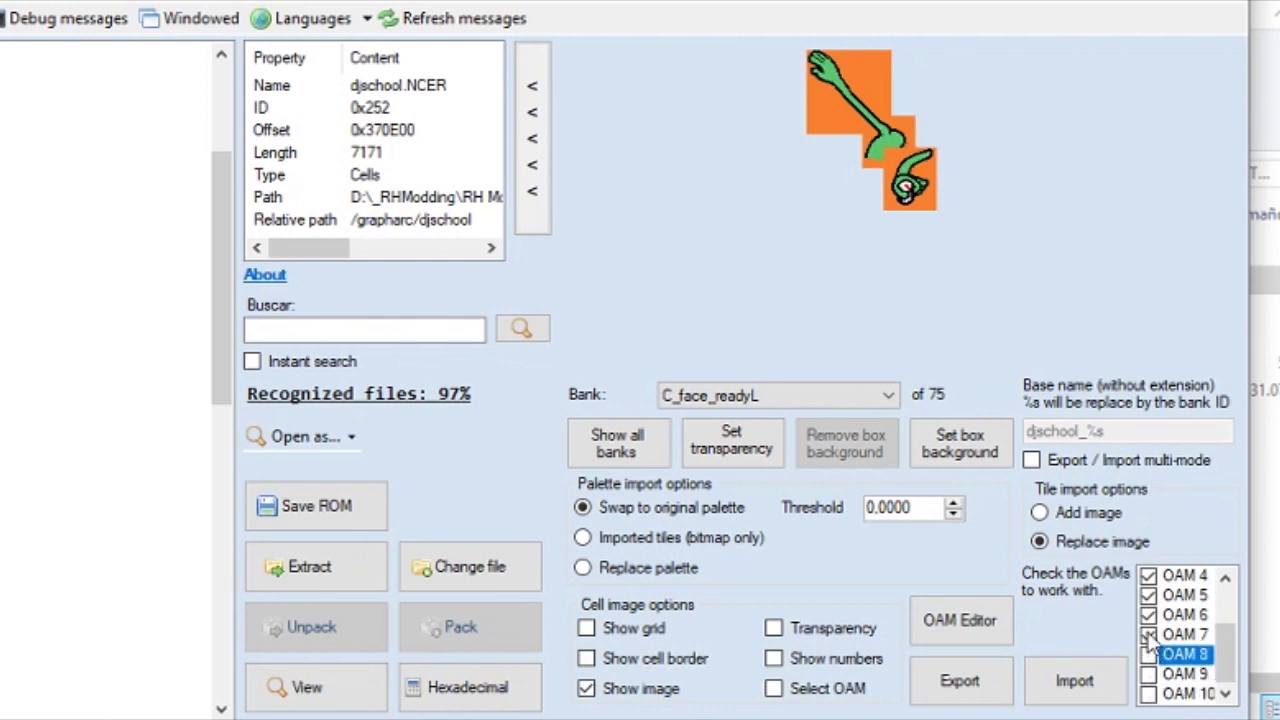
{"action": "left_click", "coordinate": [1148, 635]}
{"action": "left_click", "coordinate": [1148, 615]}
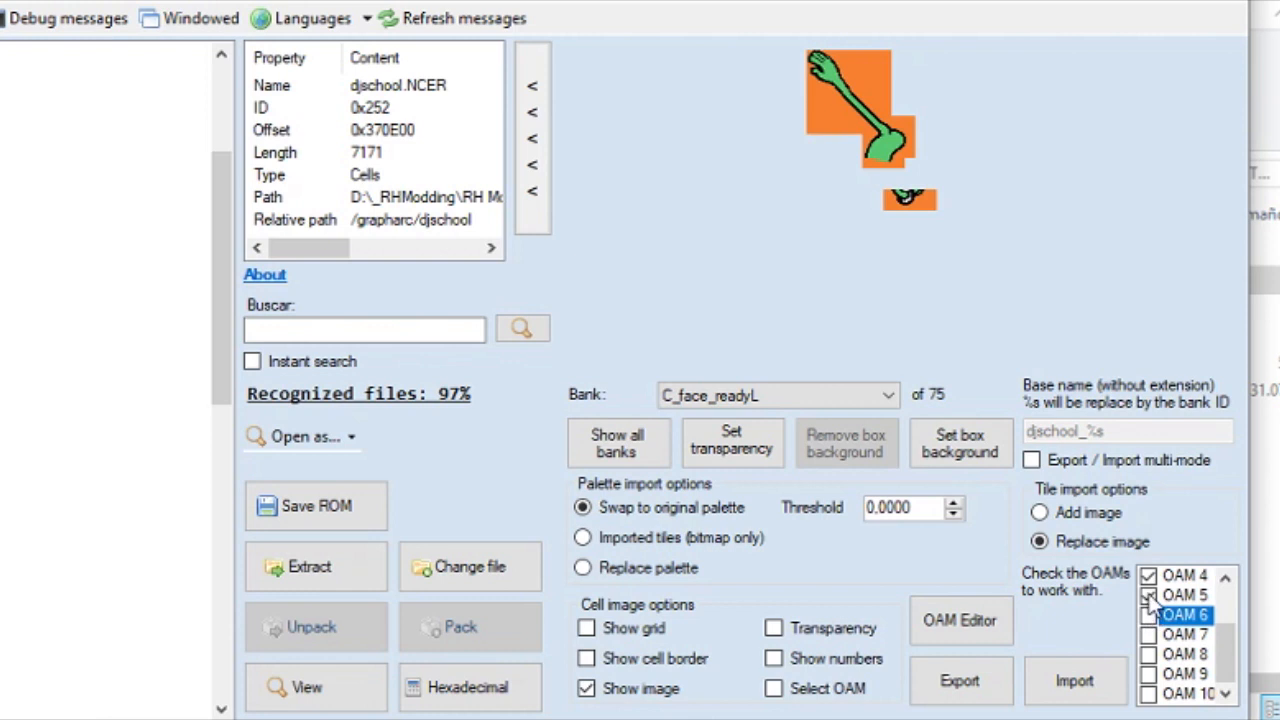
{"action": "left_click", "coordinate": [1148, 596]}
{"action": "scroll", "coordinate": [1150, 620], "scroll_direction": "up", "scroll_amount": 1}
{"action": "left_click", "coordinate": [1148, 634]}
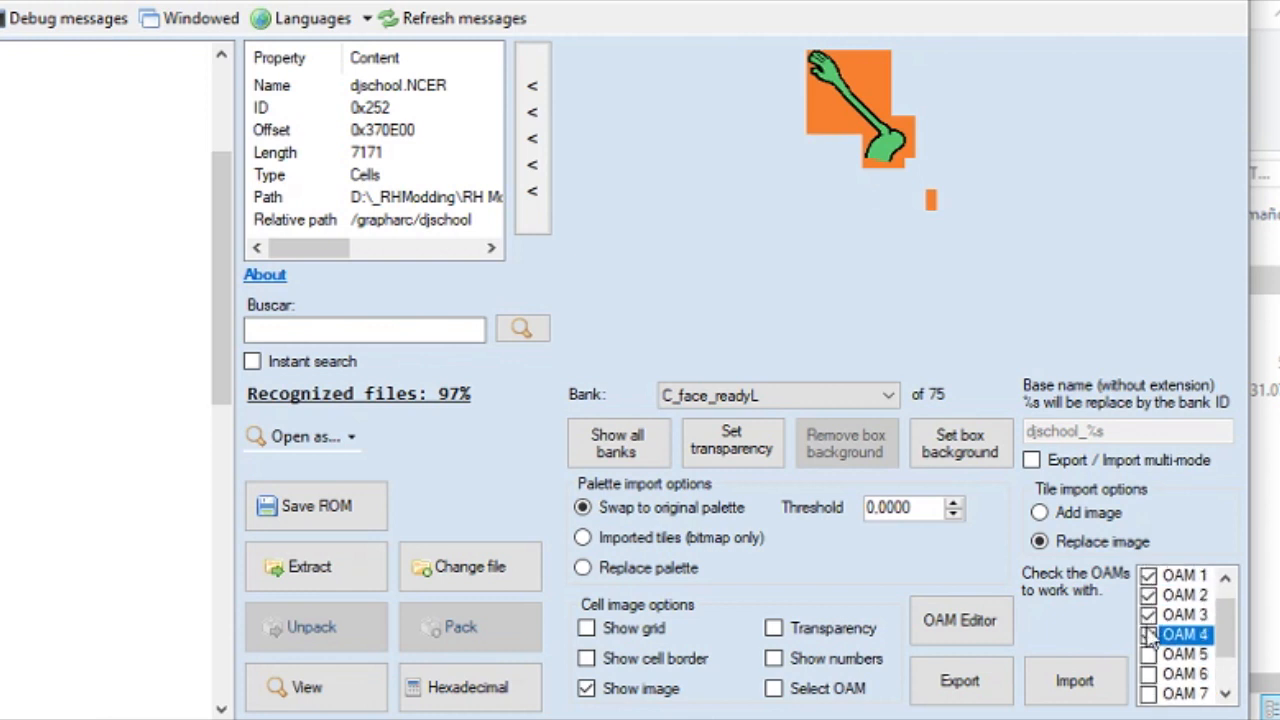
{"action": "left_click", "coordinate": [1148, 615]}
{"action": "scroll", "coordinate": [1150, 620], "scroll_direction": "down", "scroll_amount": 1}
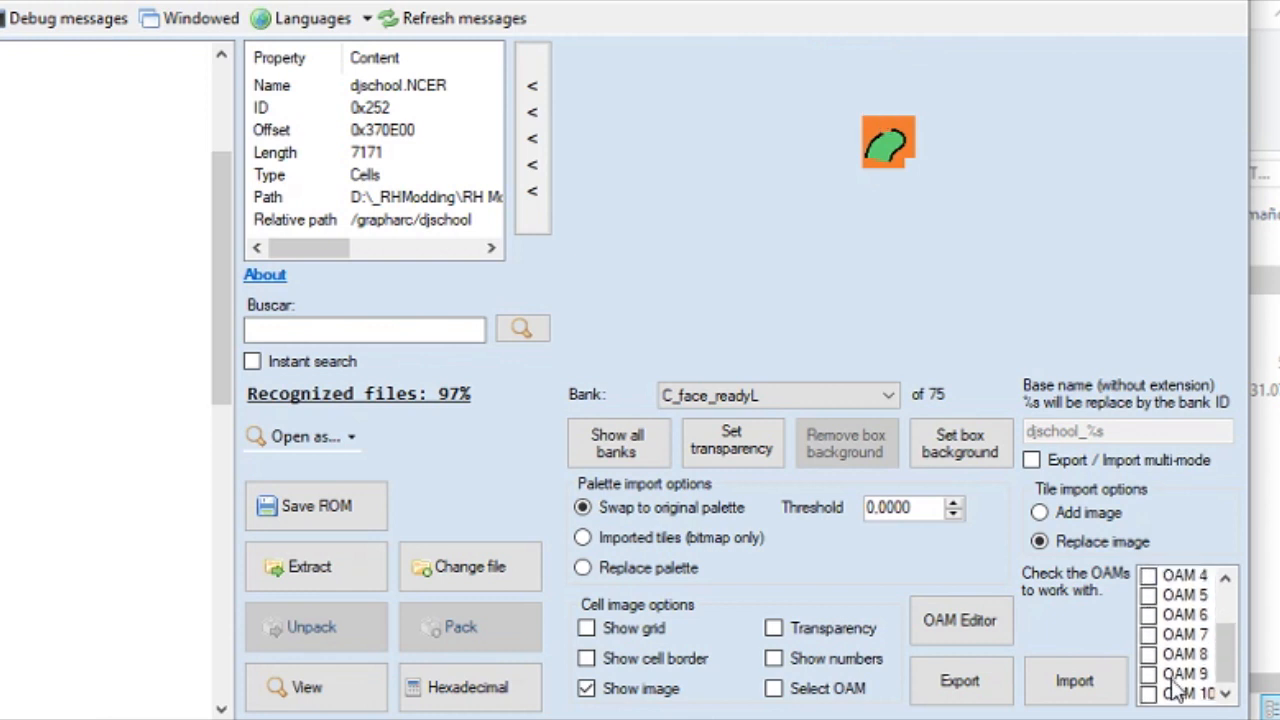
Show OAM 10 and OAM 9 briefly to identify their sprite parts, and exclude both again
{"action": "left_click", "coordinate": [1149, 694]}
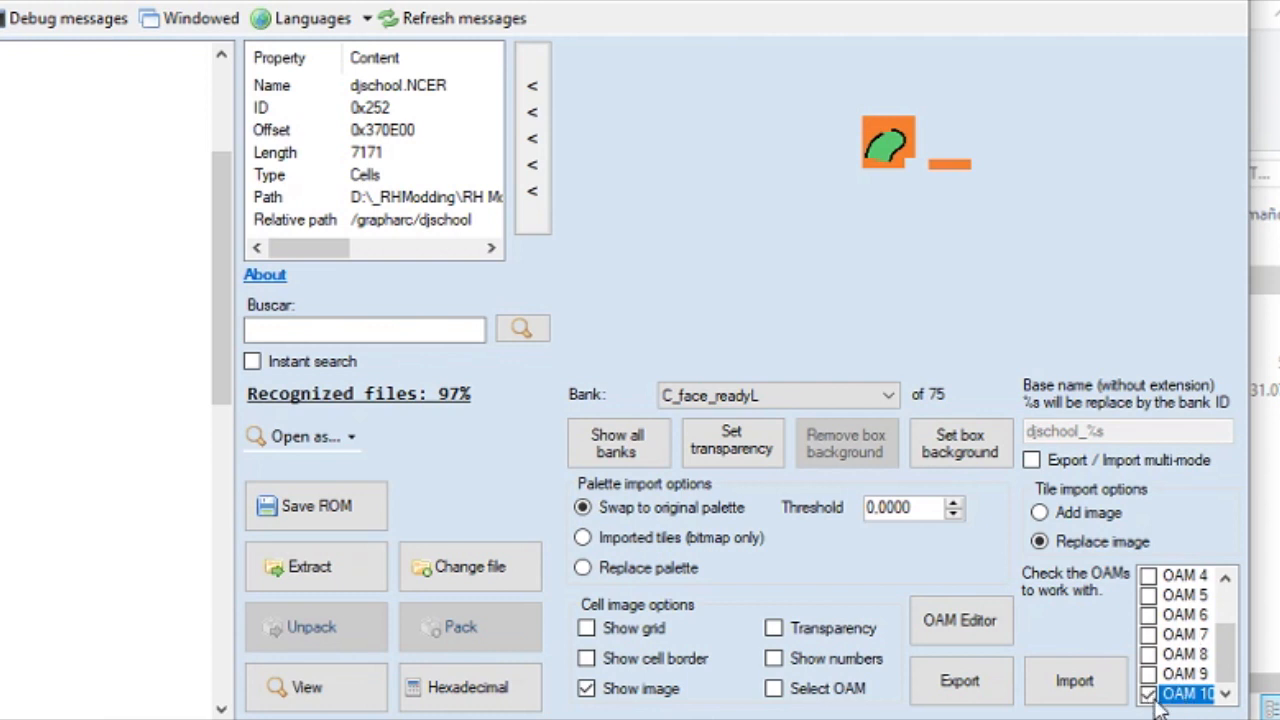
{"action": "left_click", "coordinate": [1148, 674]}
{"action": "left_click", "coordinate": [1149, 694]}
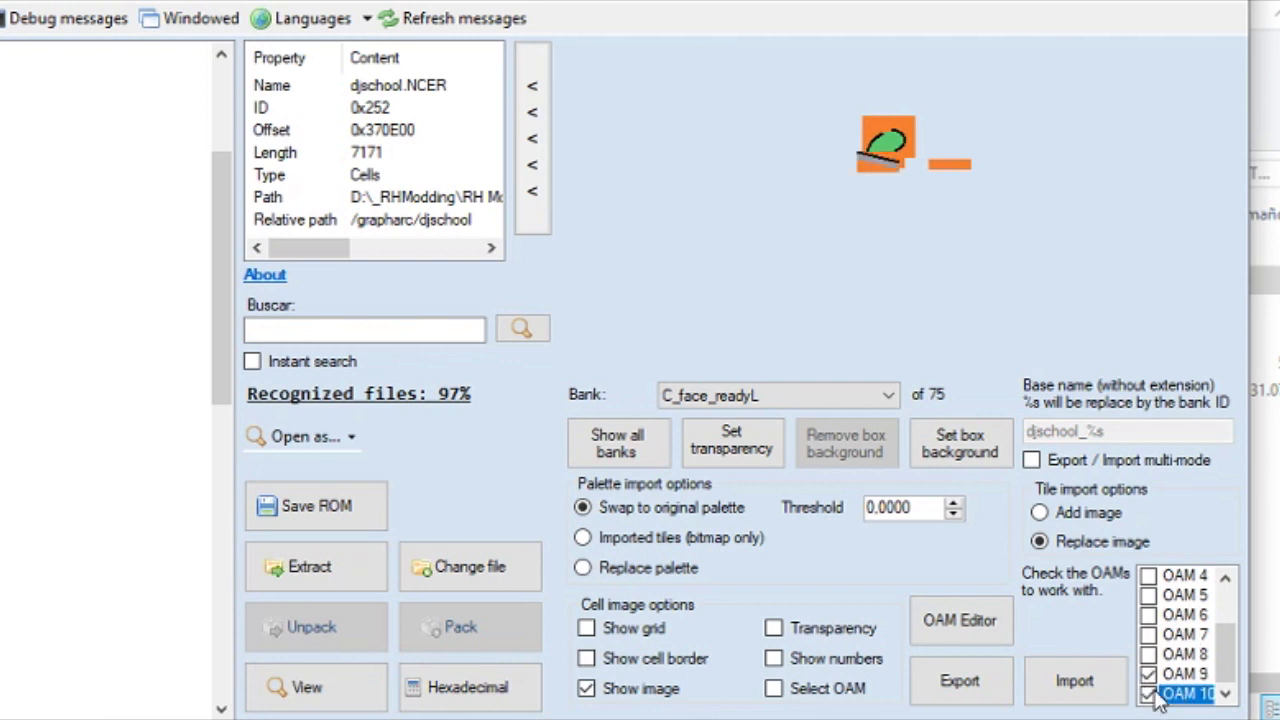
{"action": "left_click", "coordinate": [1148, 674]}
{"action": "scroll", "coordinate": [1158, 680], "scroll_direction": "up", "scroll_amount": 2}
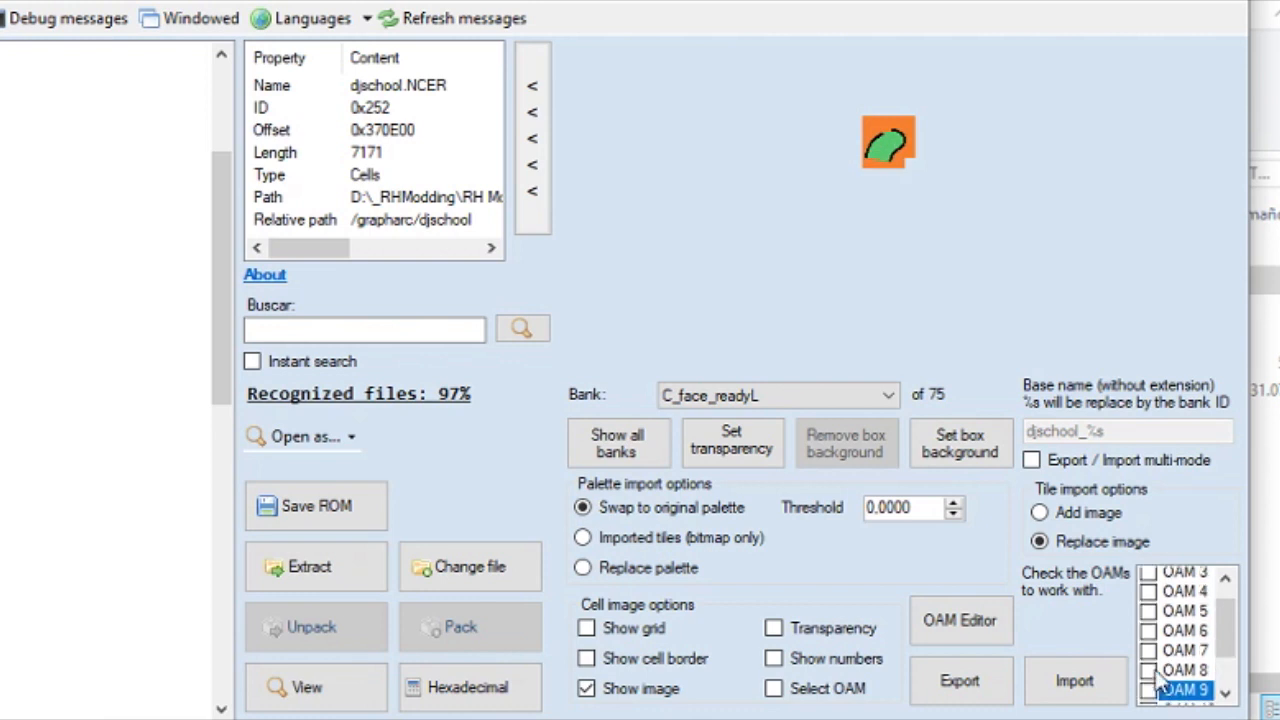
Include OAM 3 and exclude OAM 0, OAM 1 and OAM 2 so only the raised arm is shown
{"action": "left_click", "coordinate": [1149, 636]}
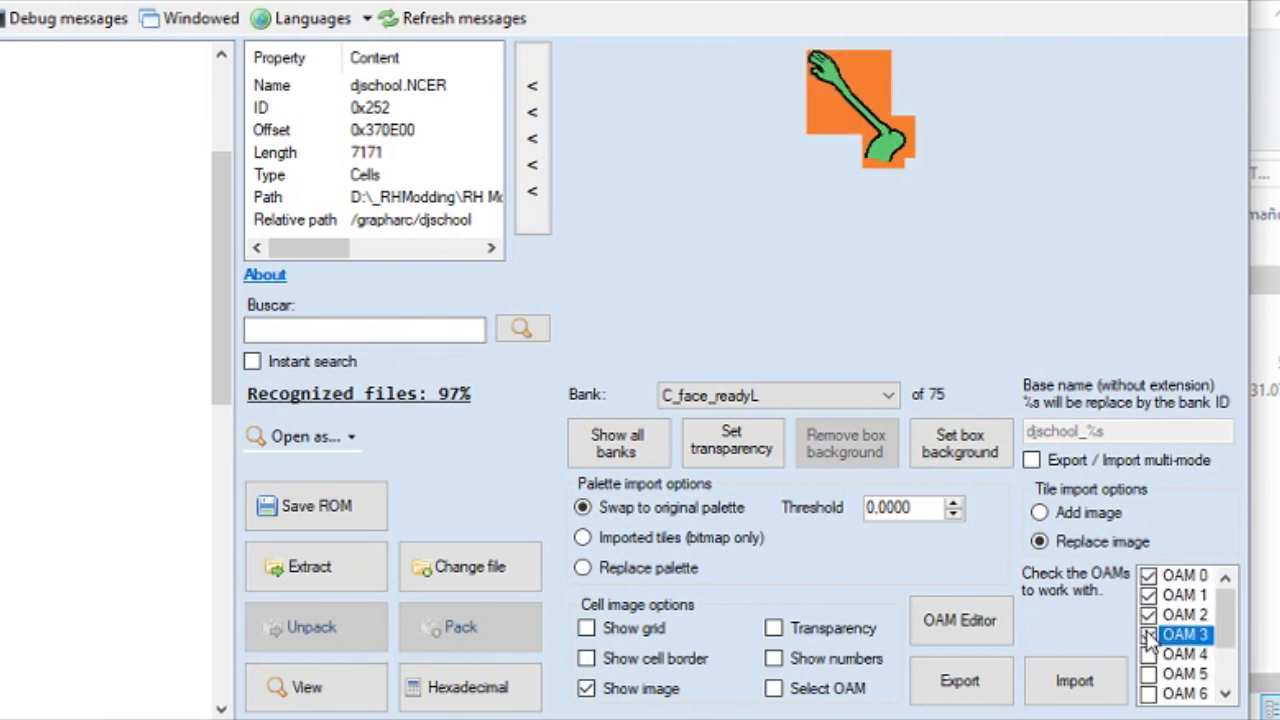
{"action": "left_click", "coordinate": [1148, 614]}
{"action": "left_click", "coordinate": [1148, 576]}
{"action": "left_click", "coordinate": [1149, 596]}
{"action": "left_click", "coordinate": [1149, 597]}
{"action": "scroll", "coordinate": [1172, 652], "scroll_direction": "up", "scroll_amount": 2}
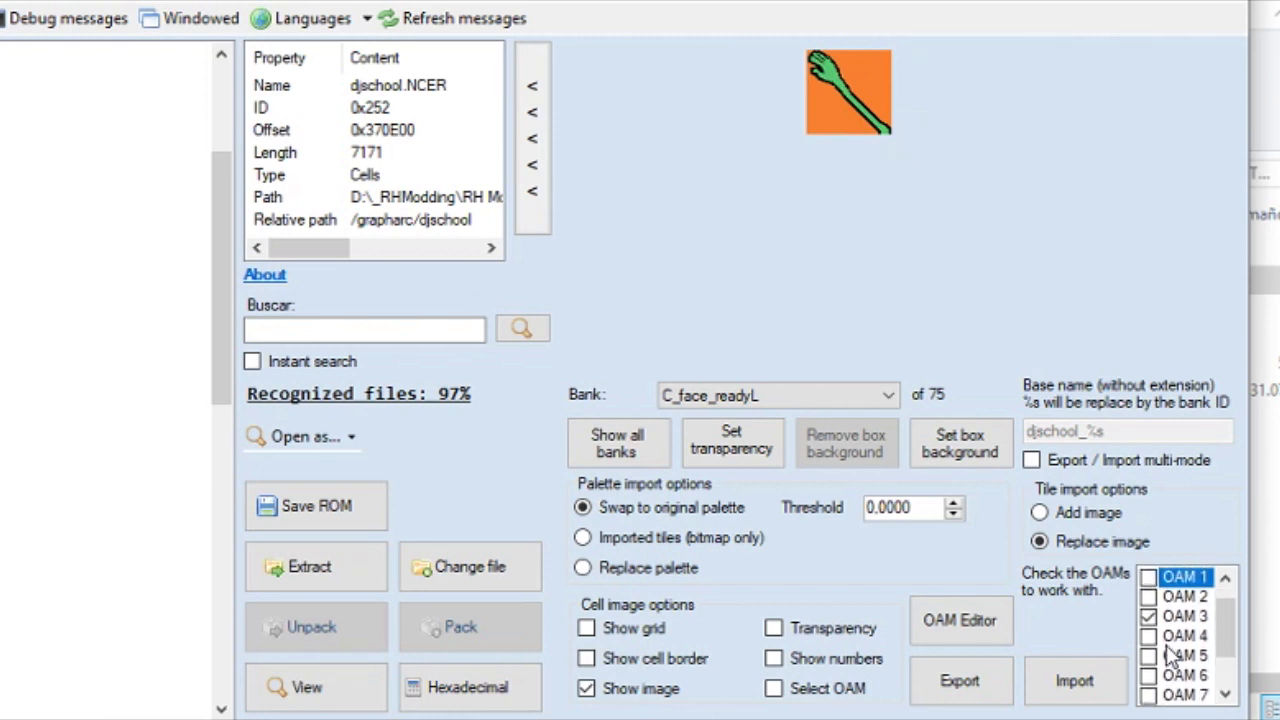
{"action": "scroll", "coordinate": [1172, 652], "scroll_direction": "down", "scroll_amount": 2}
{"action": "scroll", "coordinate": [1172, 652], "scroll_direction": "up", "scroll_amount": 1}
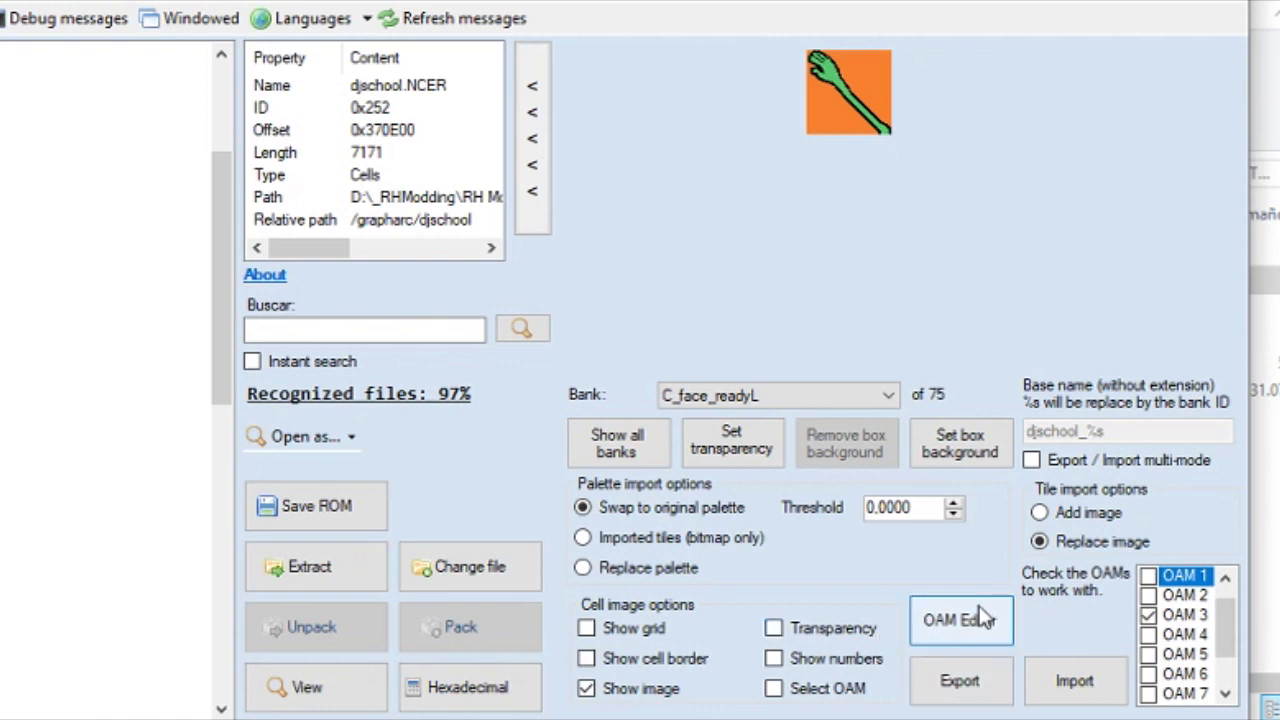
Include OAM 4, OAM 5, OAM 6 and OAM 7 alongside OAM 3 in the C_face_readyL sprite
{"action": "left_click_drag", "start_coordinate": [1229, 616], "coordinate": [1229, 633]}
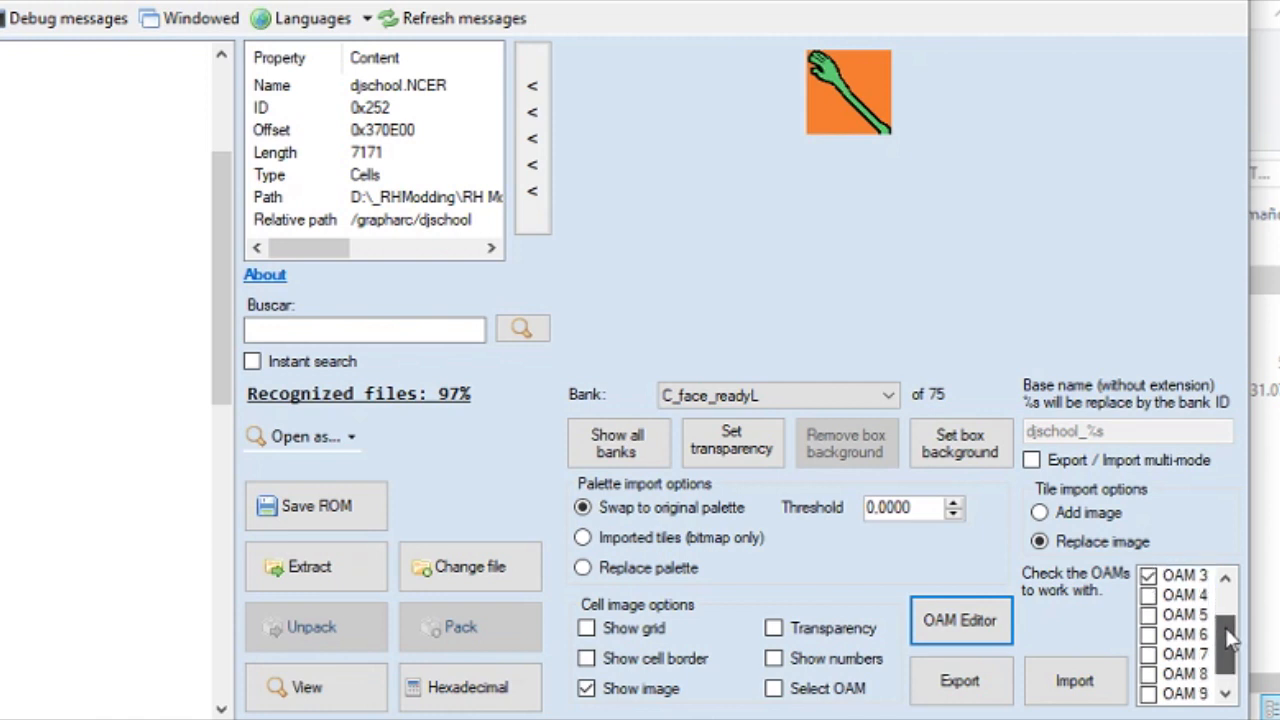
{"action": "scroll", "coordinate": [1170, 598], "scroll_direction": "up", "scroll_amount": 1}
{"action": "left_click", "coordinate": [1170, 595]}
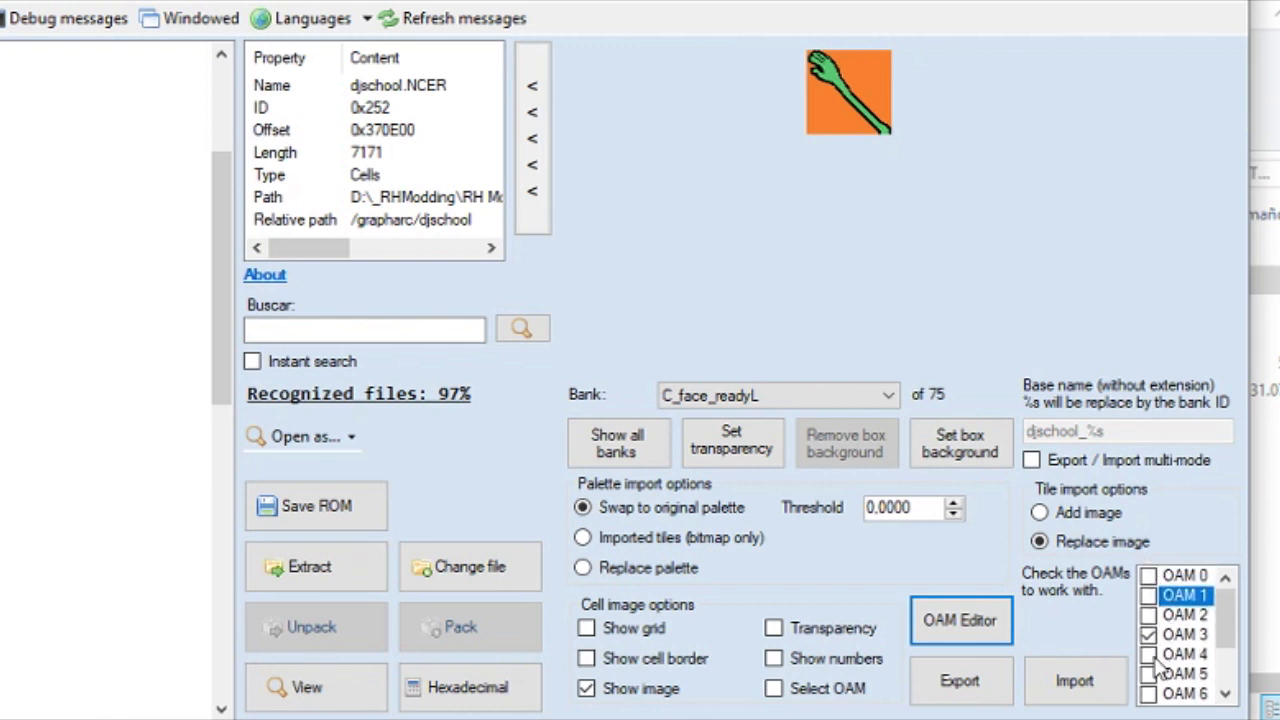
{"action": "scroll", "coordinate": [1160, 666], "scroll_direction": "down", "scroll_amount": 1}
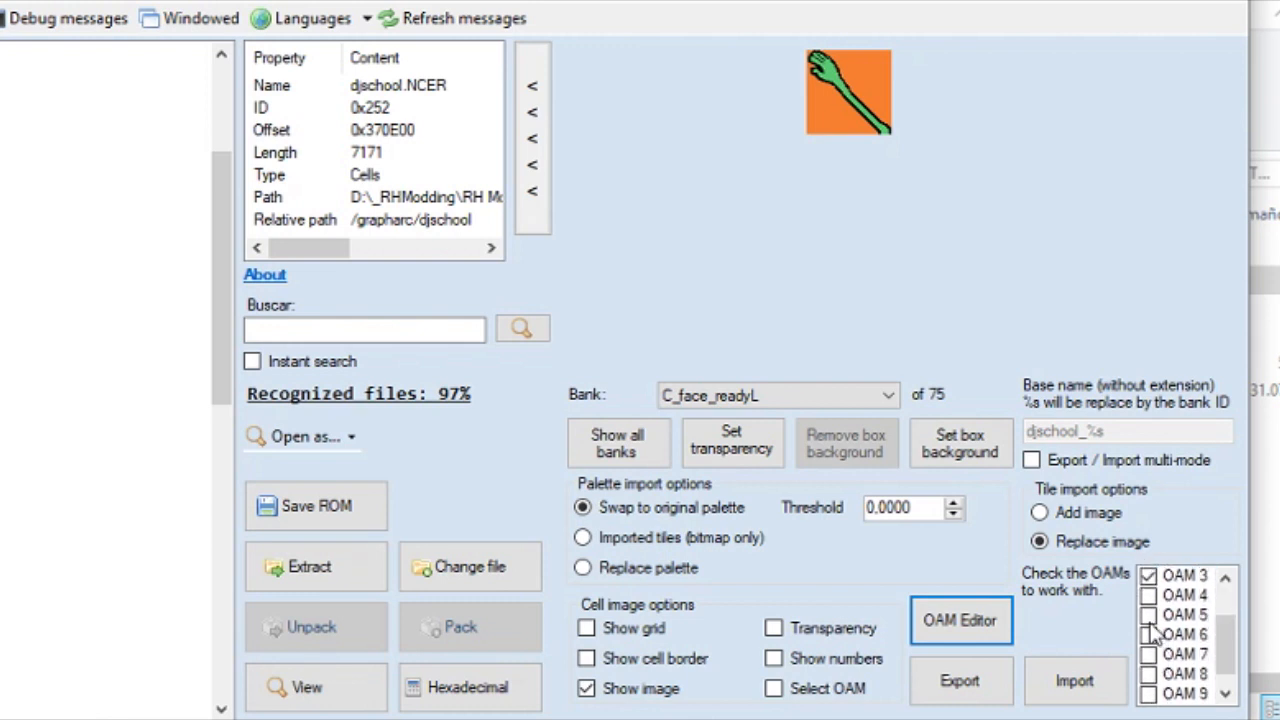
{"action": "left_click", "coordinate": [1148, 616]}
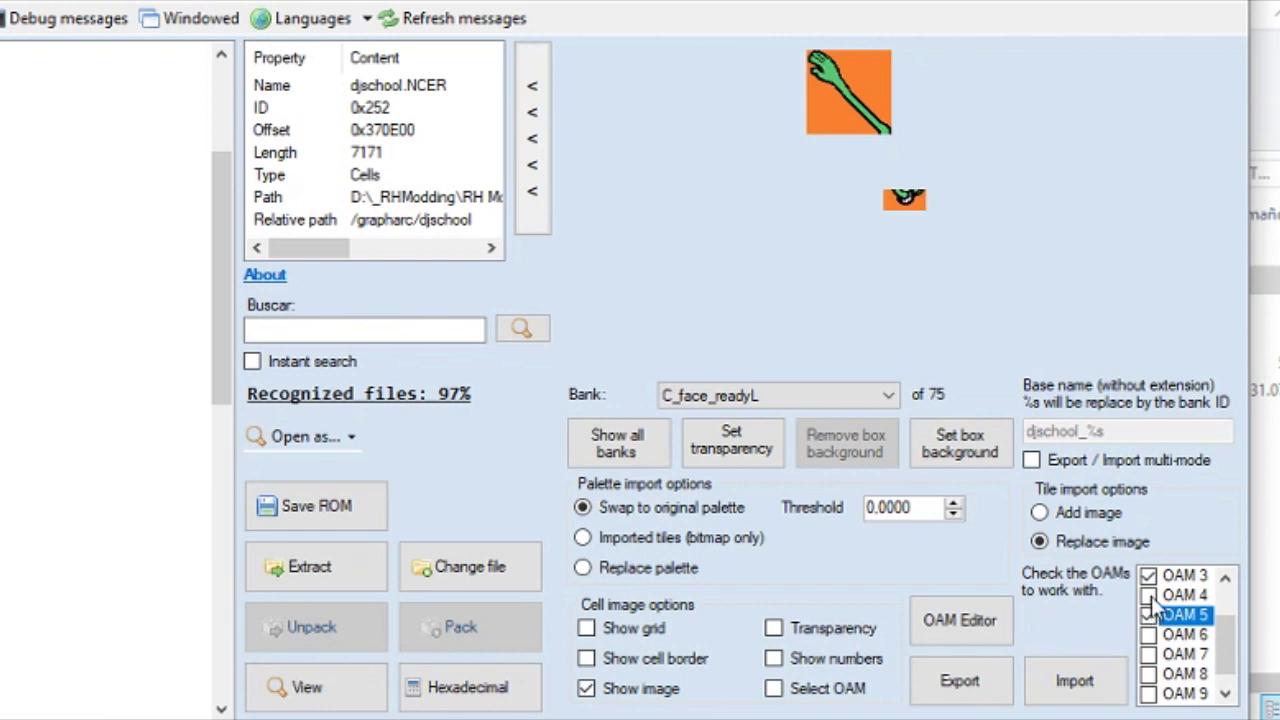
{"action": "left_click", "coordinate": [1148, 595]}
{"action": "left_click", "coordinate": [1148, 634]}
{"action": "scroll", "coordinate": [1153, 645], "scroll_direction": "down", "scroll_amount": 1}
{"action": "scroll", "coordinate": [1152, 641], "scroll_direction": "down", "scroll_amount": 1}
{"action": "left_click", "coordinate": [1149, 636]}
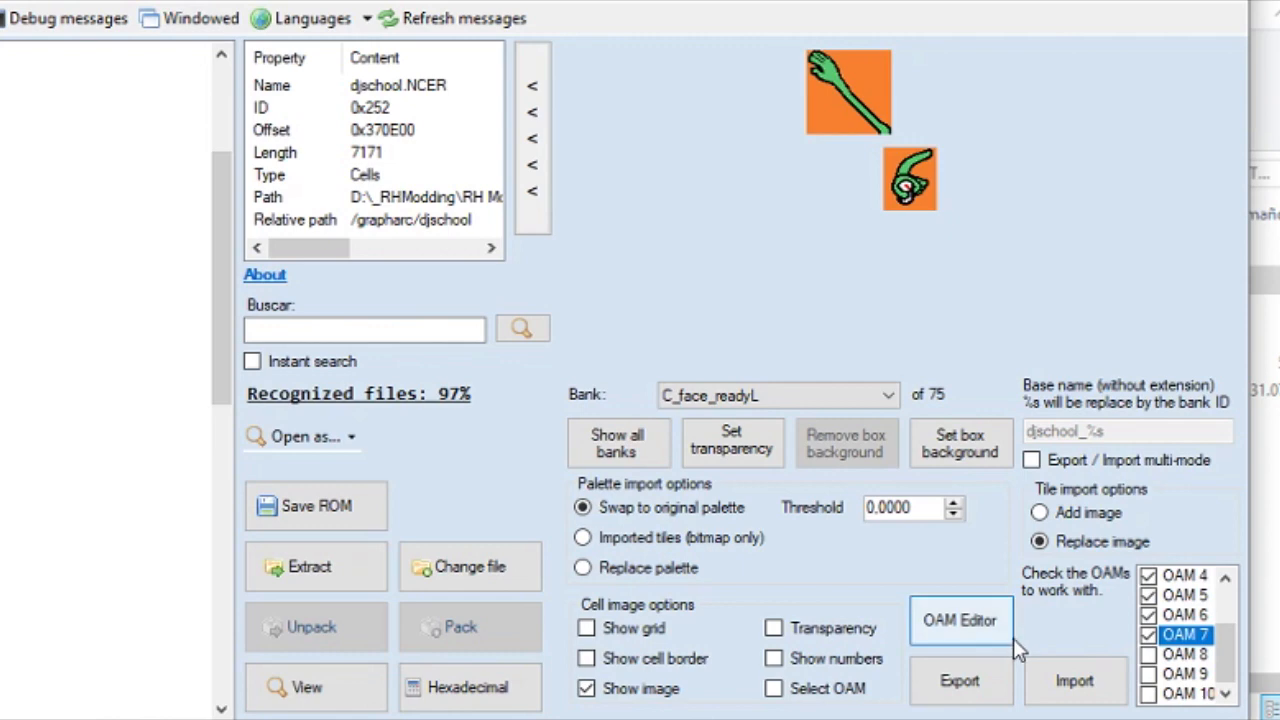
Export the isolated arm parts of the C_face_readyL sprite as the PNG image djschool.NCER_11
{"action": "left_click", "coordinate": [959, 682]}
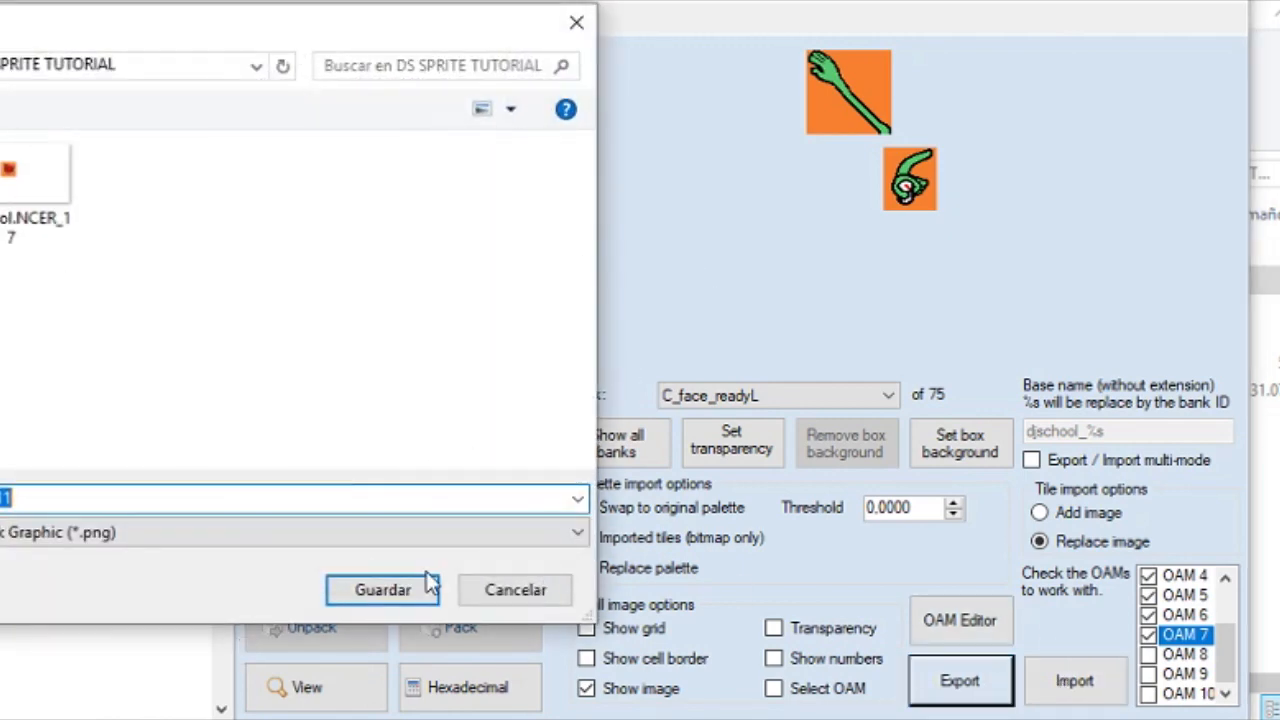
{"action": "left_click", "coordinate": [425, 590]}
Exclude OAM 3, OAM 4, OAM 5, OAM 6 and OAM 7 from the C_face_readyL sprite
{"action": "scroll", "coordinate": [1158, 640], "scroll_direction": "up", "scroll_amount": 2}
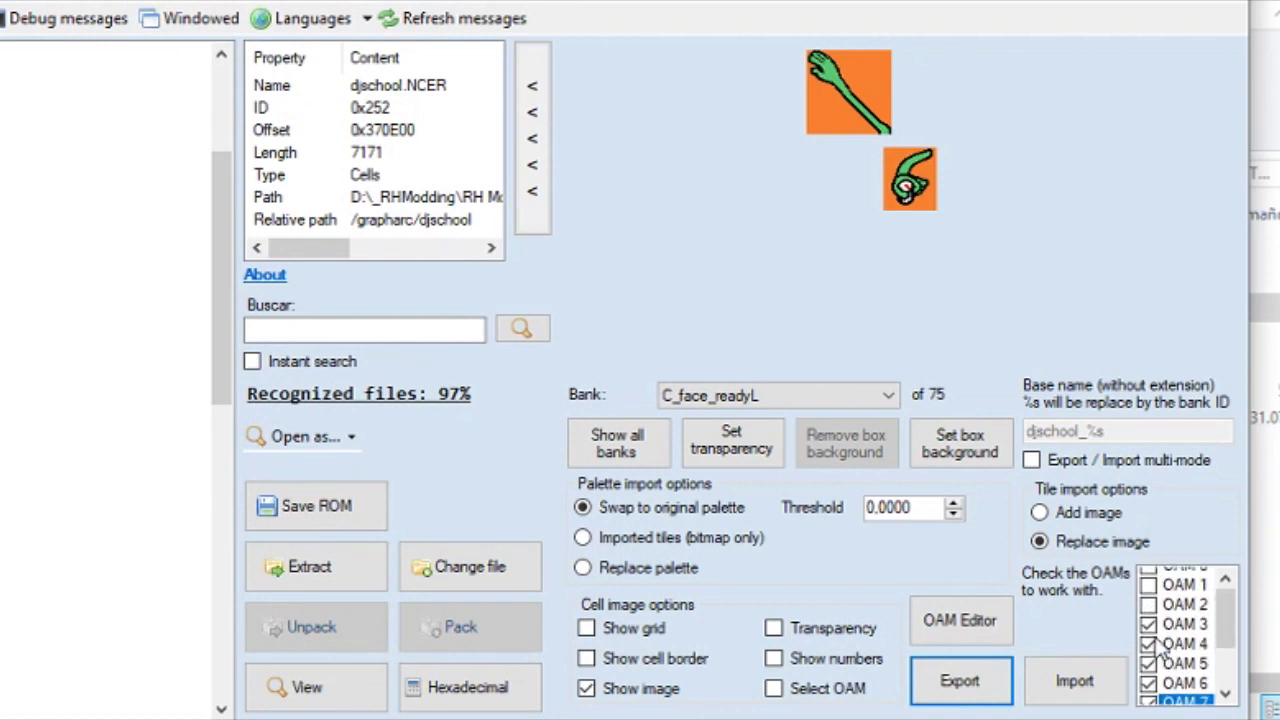
{"action": "left_click", "coordinate": [1150, 635]}
{"action": "left_click", "coordinate": [1151, 653]}
{"action": "left_click", "coordinate": [1150, 615]}
{"action": "left_click", "coordinate": [1150, 597]}
{"action": "left_click", "coordinate": [1150, 578]}
{"action": "scroll", "coordinate": [1151, 592], "scroll_direction": "down", "scroll_amount": 2}
{"action": "left_click", "coordinate": [1150, 596]}
{"action": "left_click", "coordinate": [1150, 615]}
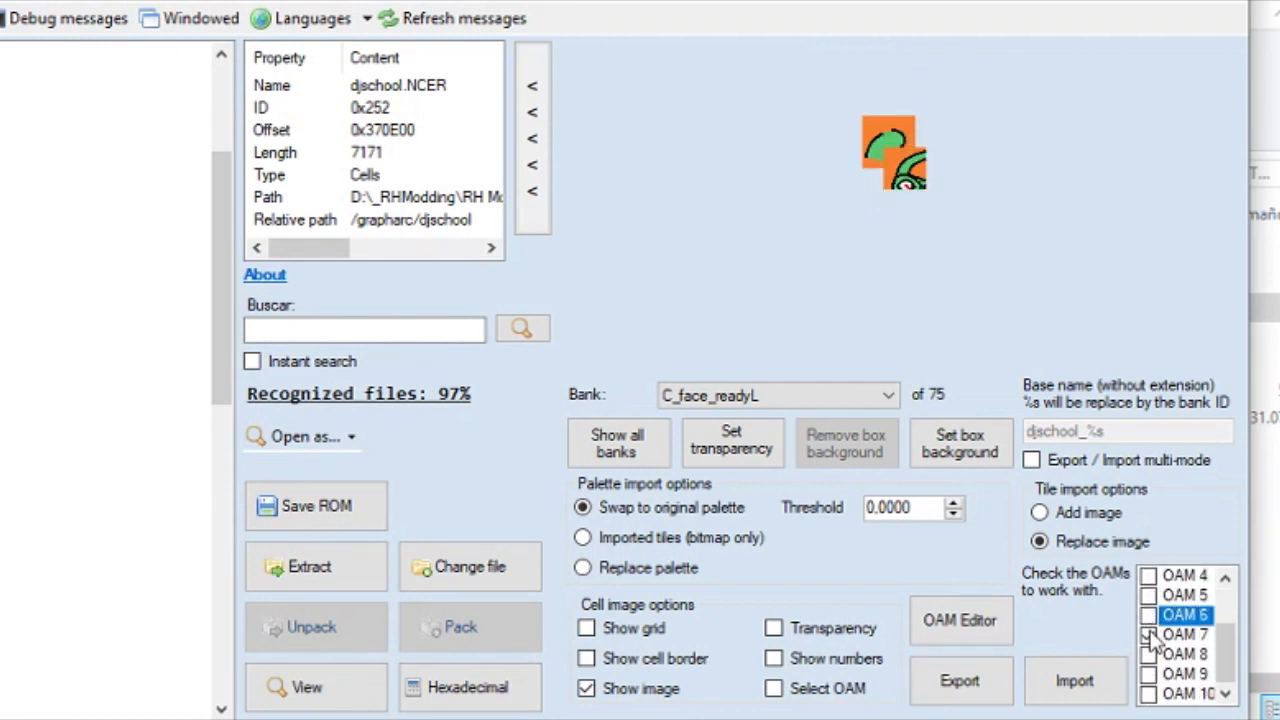
{"action": "left_click", "coordinate": [1150, 635]}
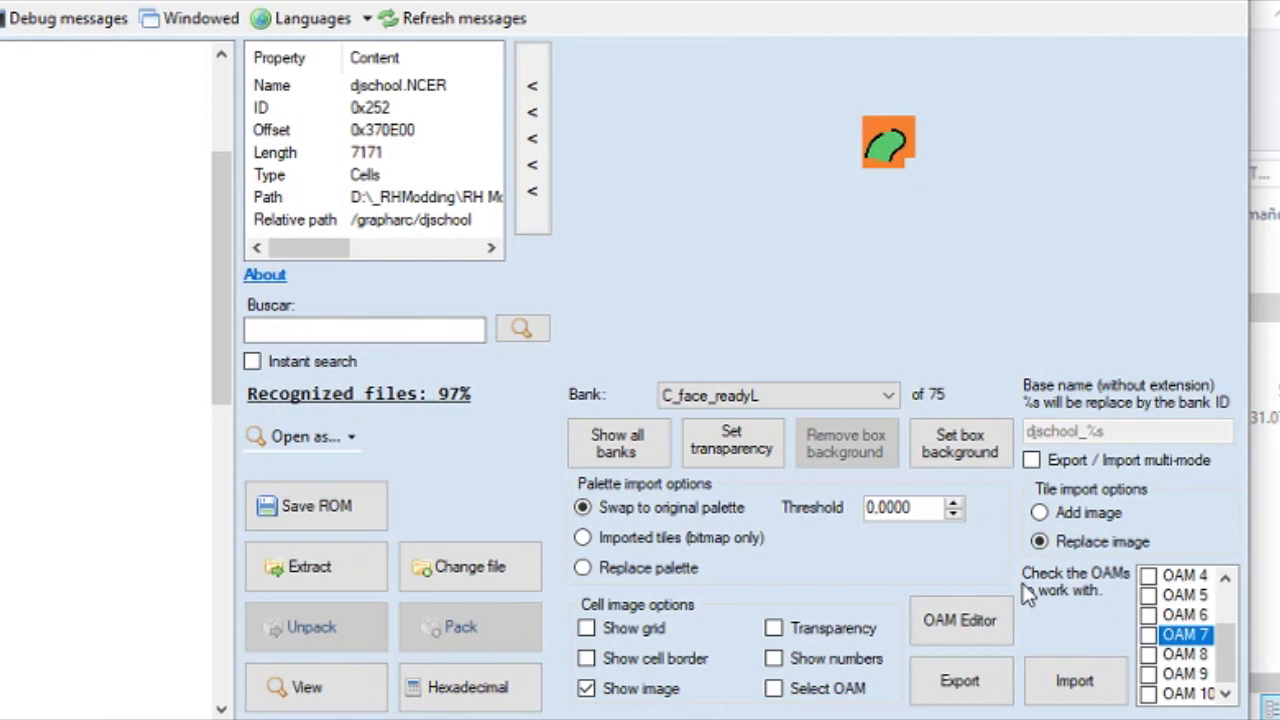
Include OAM 10 and OAM 9 and exclude OAM 0, OAM 1 and OAM 2 to inspect the remaining parts
{"action": "left_click", "coordinate": [1150, 694]}
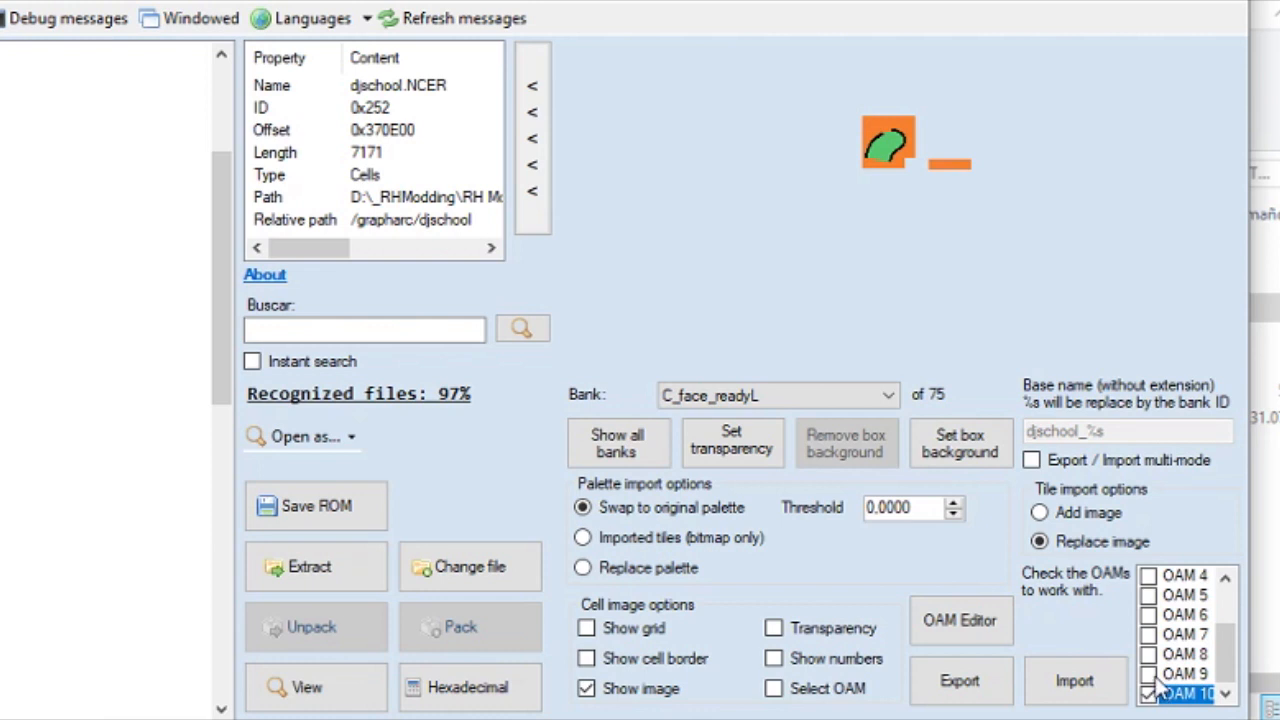
{"action": "left_click", "coordinate": [1150, 675]}
{"action": "scroll", "coordinate": [1166, 636], "scroll_direction": "up", "scroll_amount": 2}
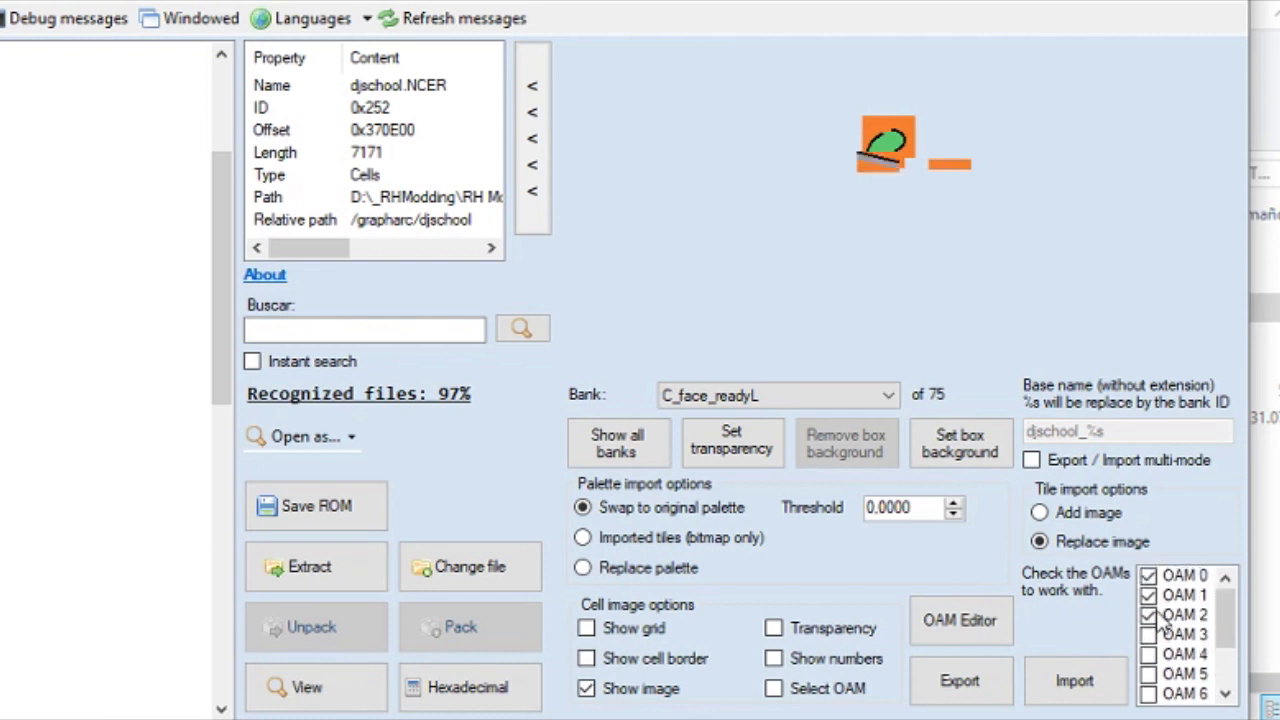
{"action": "left_click", "coordinate": [1150, 615]}
{"action": "left_click", "coordinate": [1150, 596]}
{"action": "left_click", "coordinate": [1148, 576]}
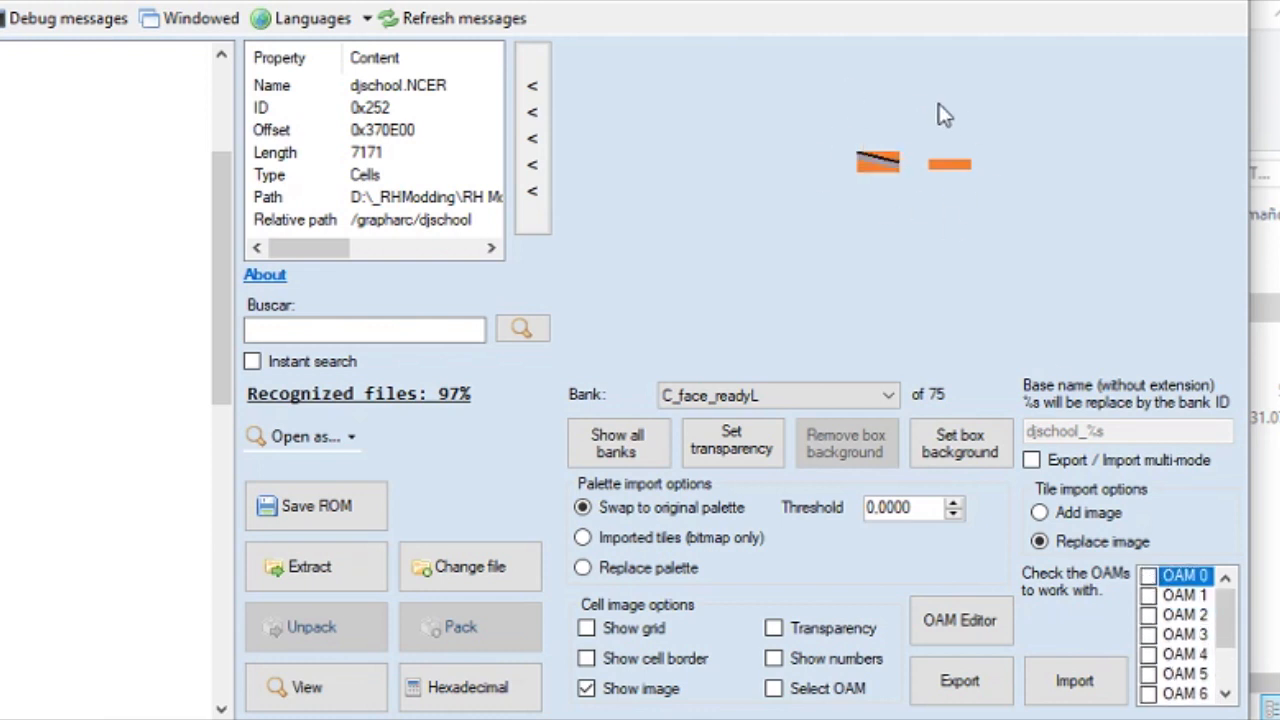
Exclude OAM 9 and OAM 10 from the C_face_readyL sprite and choose another entry in the bank list
{"action": "scroll", "coordinate": [1170, 660], "scroll_direction": "down", "scroll_amount": 2}
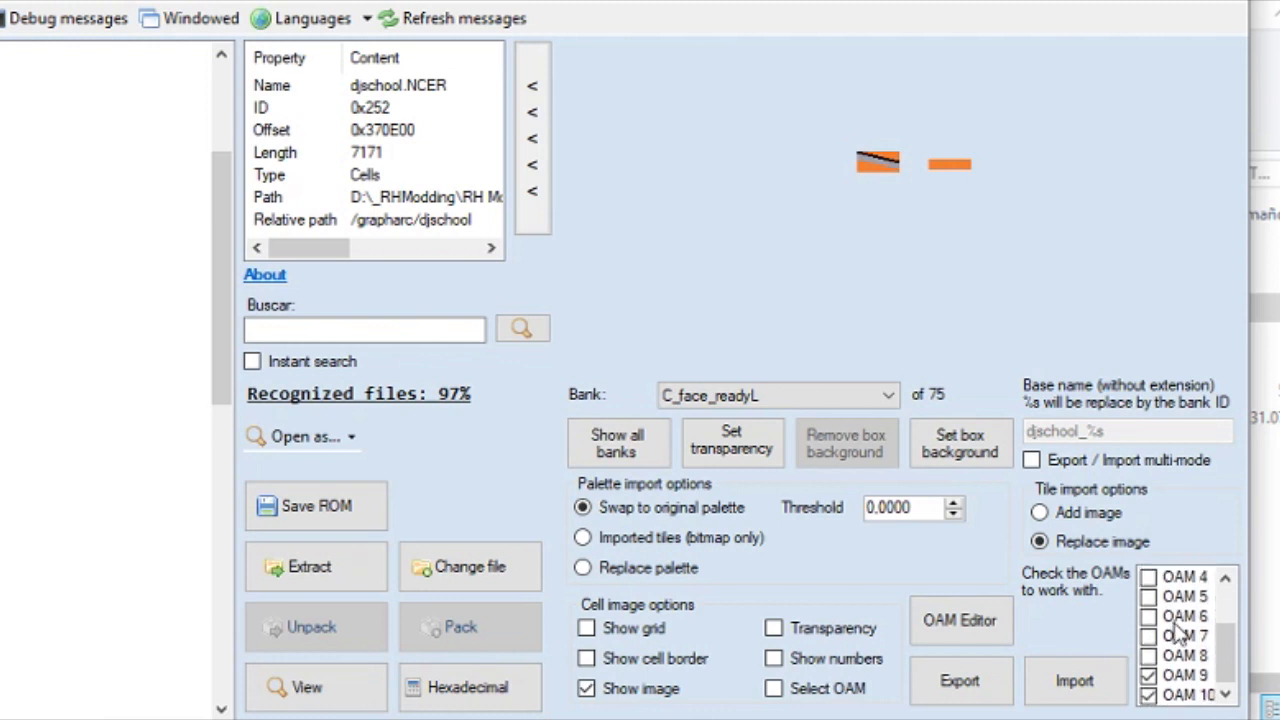
{"action": "left_click", "coordinate": [1149, 674]}
{"action": "left_click", "coordinate": [1150, 694]}
{"action": "scroll", "coordinate": [1170, 650], "scroll_direction": "up", "scroll_amount": 2}
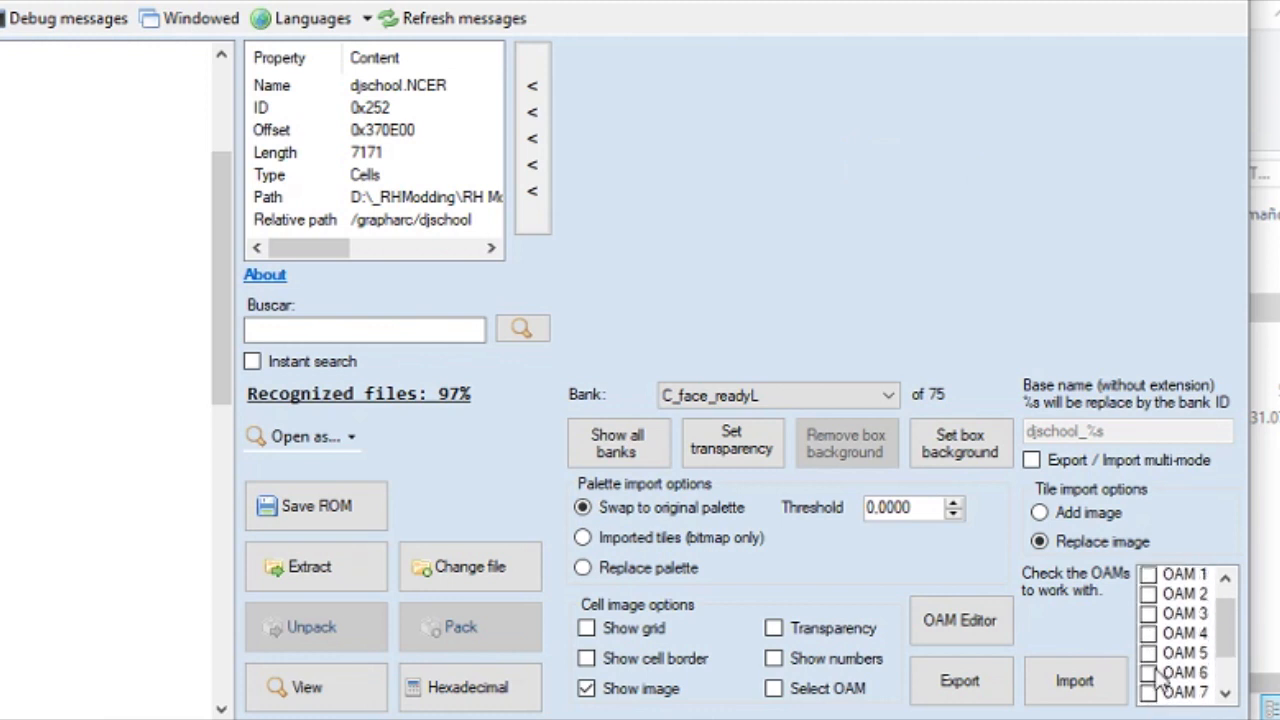
{"action": "left_click", "coordinate": [880, 395]}
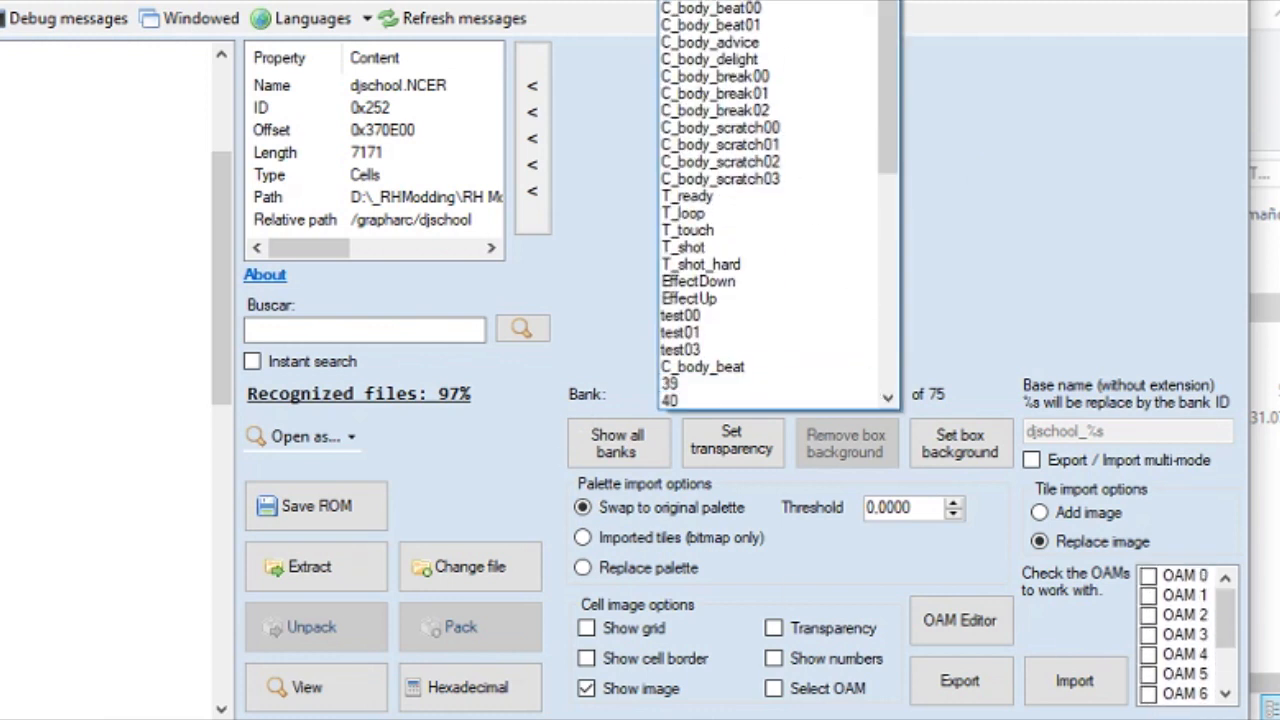
{"action": "left_click", "coordinate": [760, 2]}
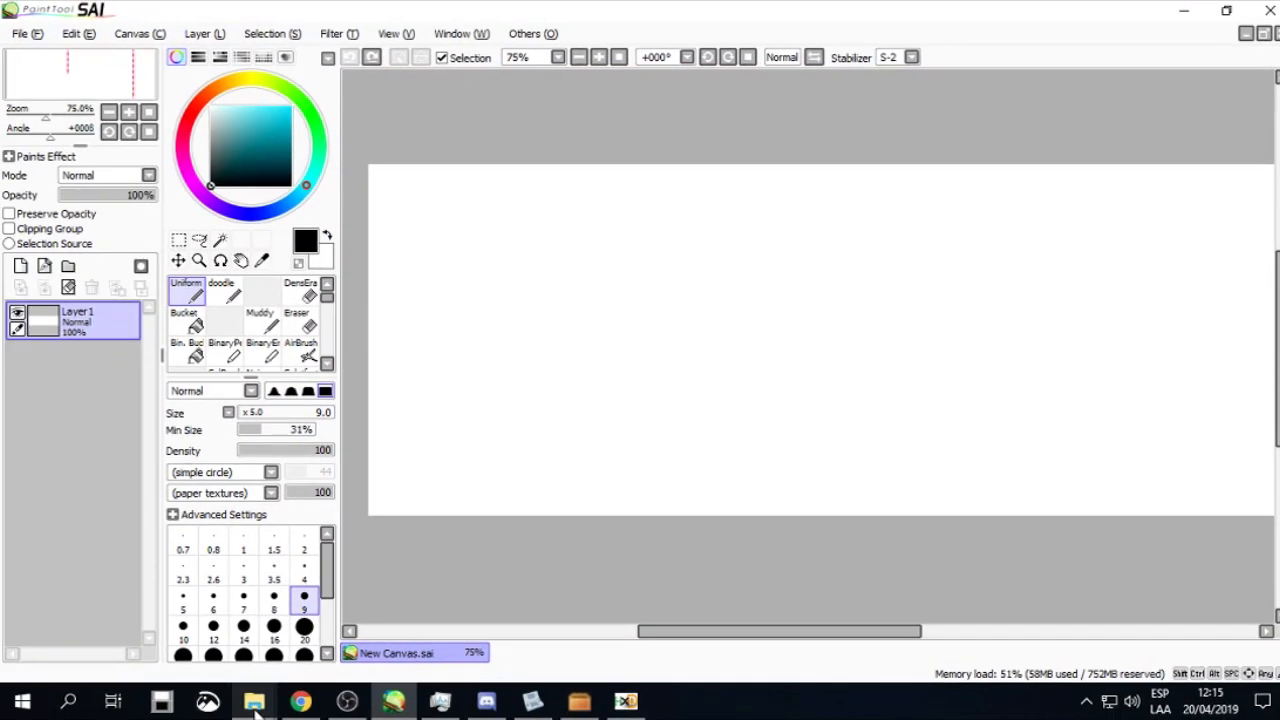
Open the exported djschool.NCER_11 and djschool.NCER_17 images from the DS SPRITE TUTORIAL folder in PaintTool SAI
{"action": "mouse_move", "coordinate": [257, 707]}
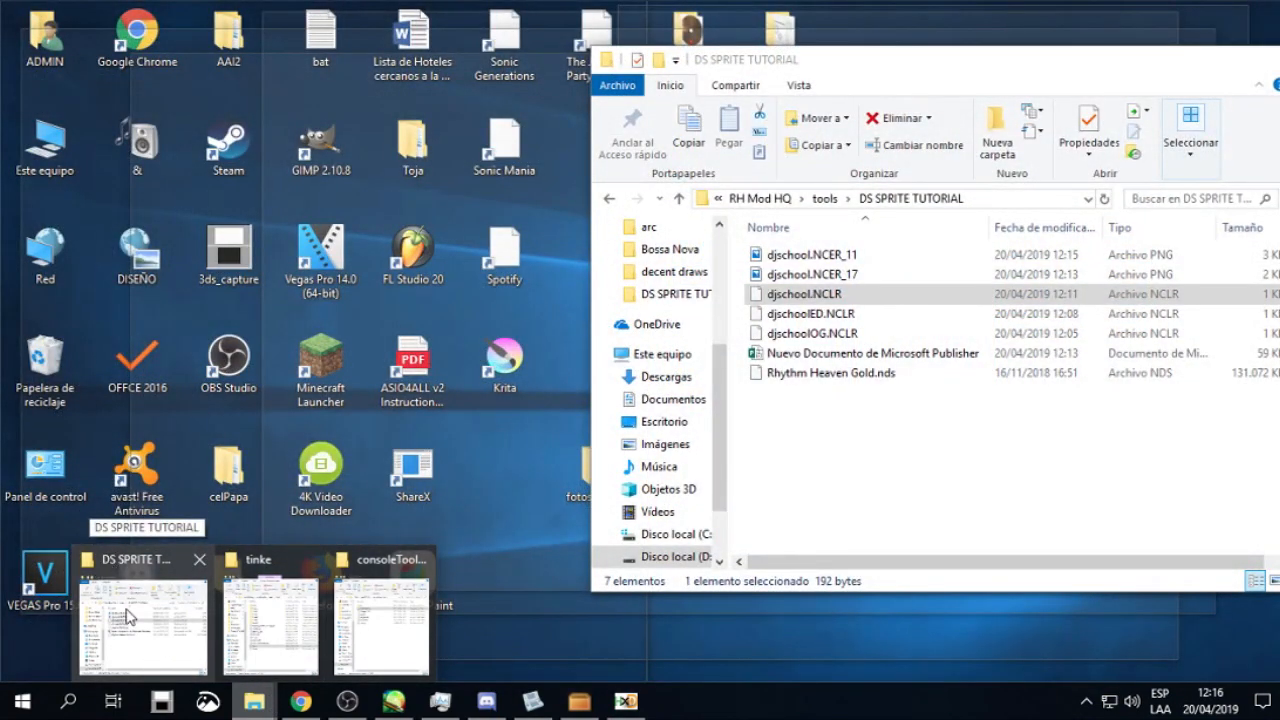
{"action": "left_click", "coordinate": [128, 617]}
{"action": "left_click_drag", "start_coordinate": [805, 254], "coordinate": [405, 285]}
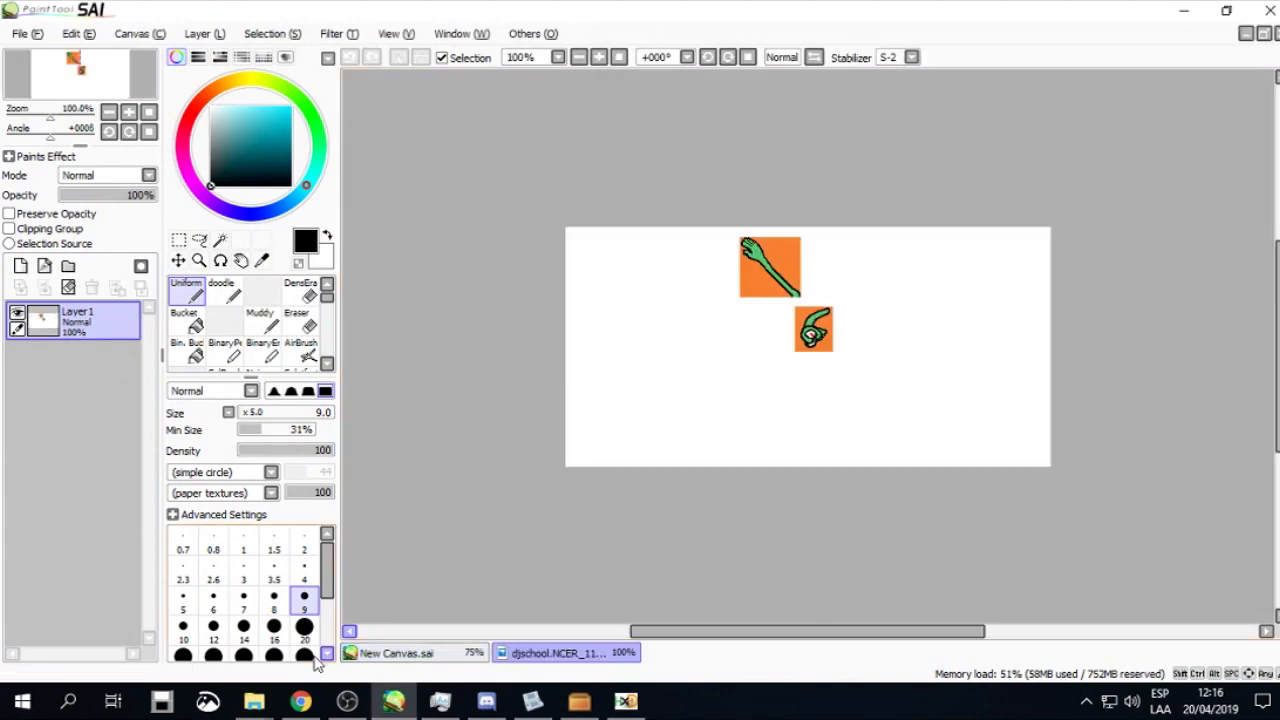
{"action": "mouse_move", "coordinate": [254, 700]}
{"action": "left_click", "coordinate": [140, 612]}
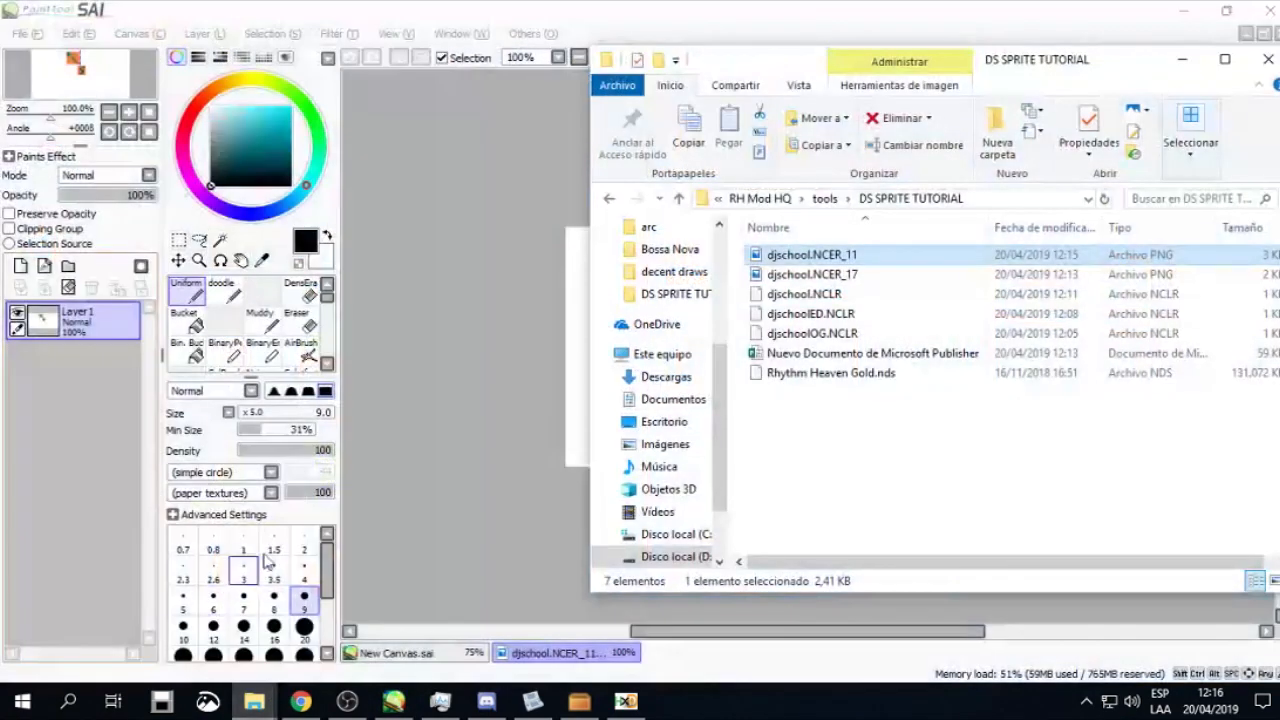
{"action": "left_click", "coordinate": [889, 279]}
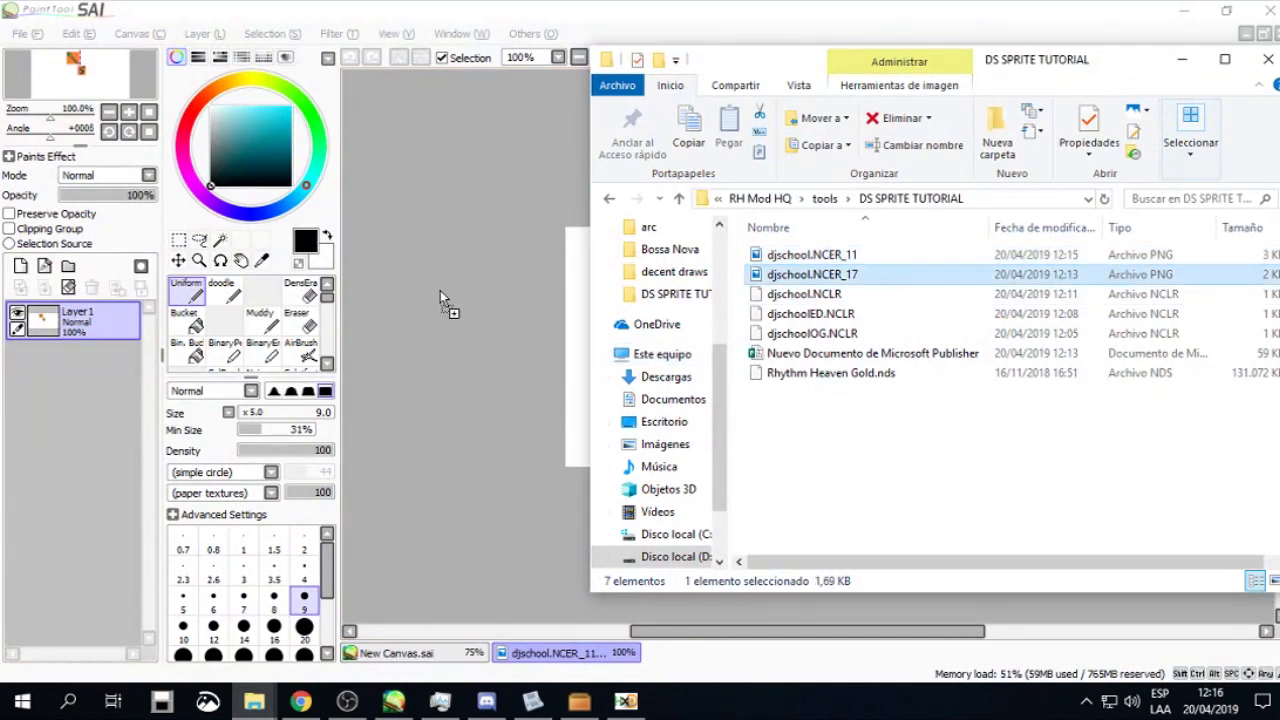
{"action": "left_click_drag", "start_coordinate": [440, 290], "coordinate": [441, 291]}
Redraw the red head's face in djschool.NCER_17 with black eyes, brows and a wavy smile, using the Binary Pen at size 1
{"action": "scroll", "coordinate": [837, 351], "scroll_direction": "up", "scroll_amount": 5}
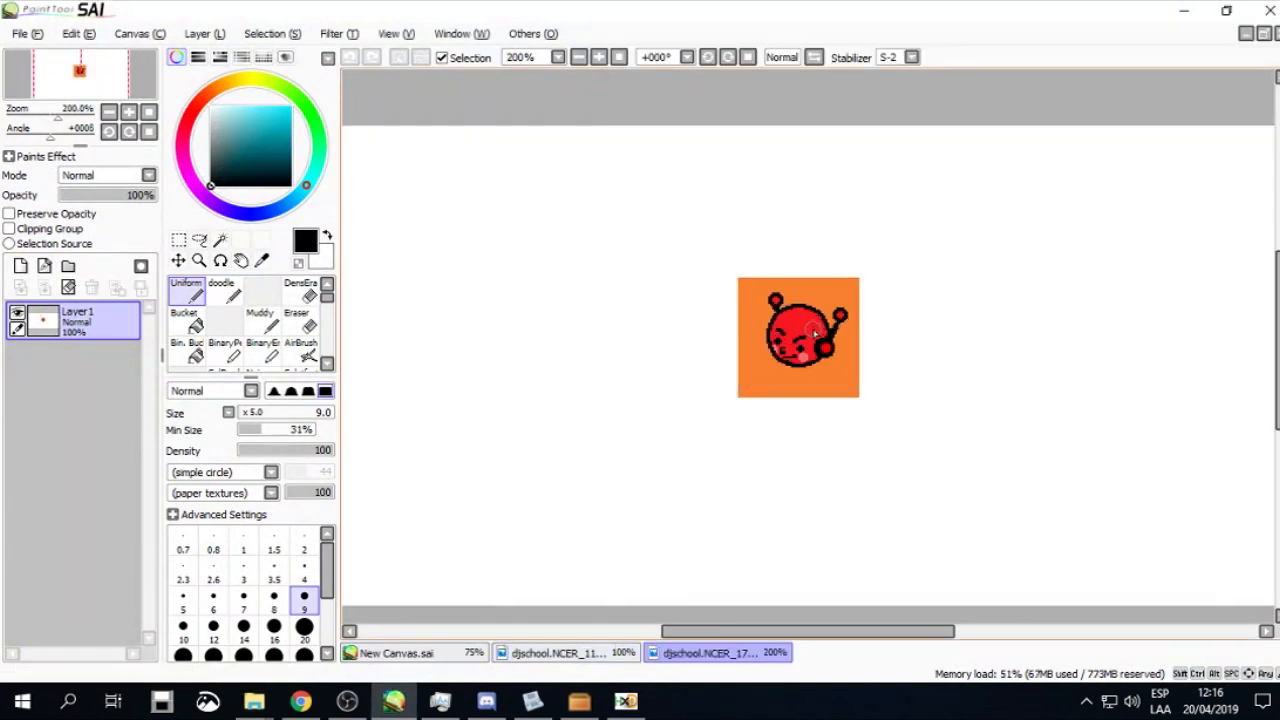
{"action": "left_click", "coordinate": [226, 350]}
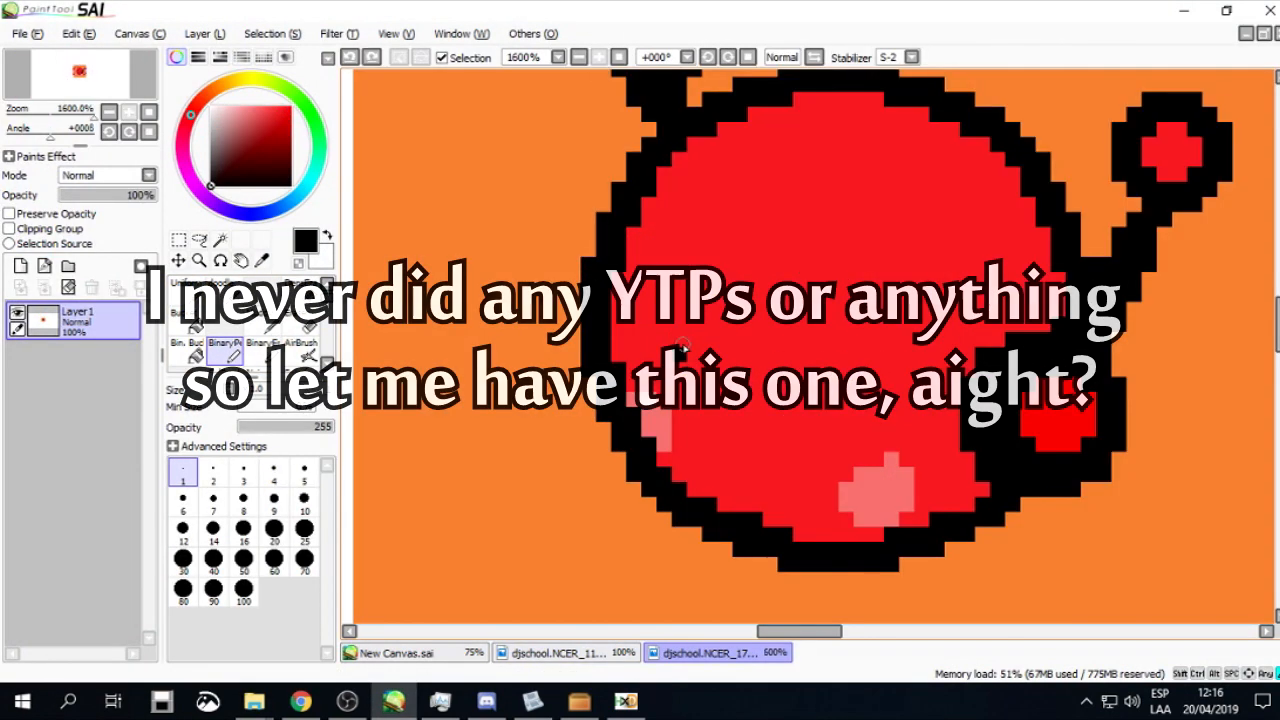
{"action": "left_click_drag", "start_coordinate": [684, 345], "coordinate": [709, 392]}
{"action": "left_click_drag", "start_coordinate": [848, 356], "coordinate": [880, 388]}
{"action": "mouse_move", "coordinate": [708, 416]}
{"action": "left_mouse_down"}
{"action": "mouse_move", "coordinate": [757, 456]}
{"action": "mouse_move", "coordinate": [806, 446]}
{"action": "left_mouse_up"}
{"action": "left_click", "coordinate": [797, 418], "text": "alt"}
{"action": "scroll", "coordinate": [790, 420], "scroll_direction": "down", "scroll_amount": 5}
{"action": "scroll", "coordinate": [790, 420], "scroll_direction": "up", "scroll_amount": 5}
{"action": "left_click", "coordinate": [770, 428], "text": "alt"}
{"action": "scroll", "coordinate": [806, 440], "scroll_direction": "down", "scroll_amount": 5}
{"action": "scroll", "coordinate": [806, 430], "scroll_direction": "up", "scroll_amount": 5}
{"action": "scroll", "coordinate": [806, 428], "scroll_direction": "down", "scroll_amount": 1}
{"action": "scroll", "coordinate": [813, 428], "scroll_direction": "up", "scroll_amount": 1}
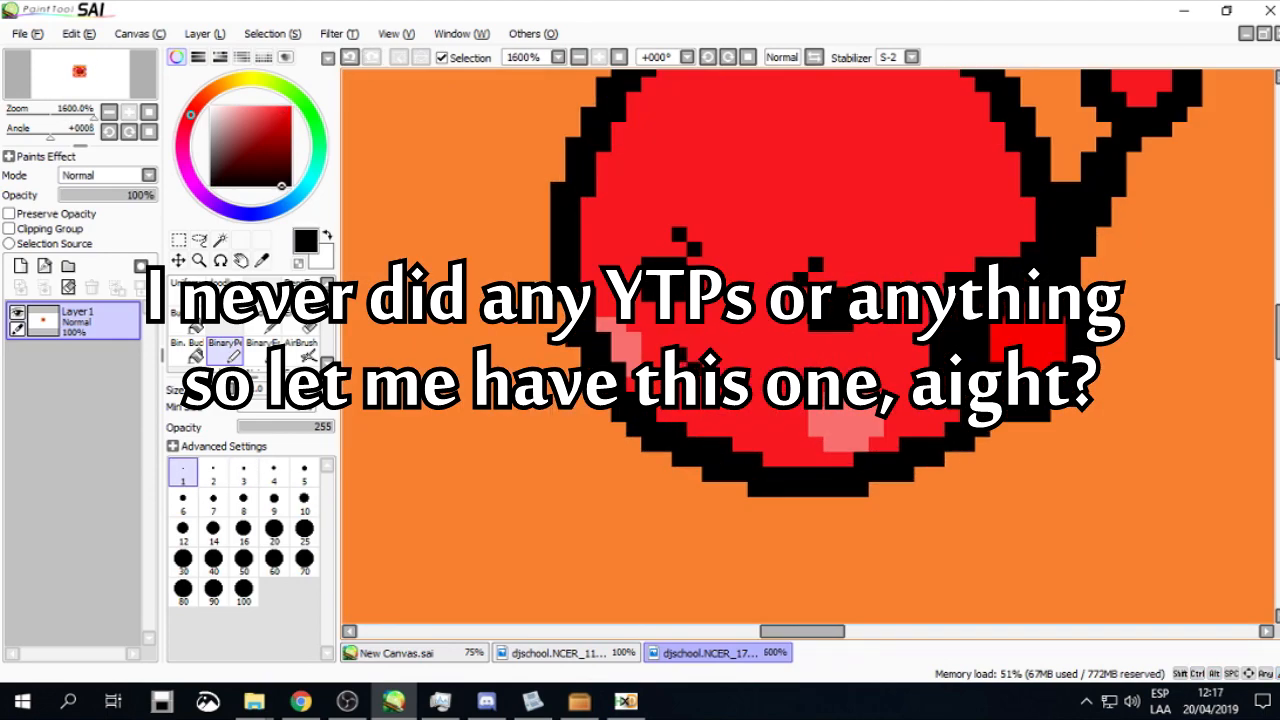
Bucket-fill two spots on the arm in the djschool.NCER_11 image and return to the Binary Pen at size 1
{"action": "scroll", "coordinate": [800, 380], "scroll_direction": "down", "scroll_amount": 5}
{"action": "left_click", "coordinate": [566, 653]}
{"action": "scroll", "coordinate": [760, 350], "scroll_direction": "up", "scroll_amount": 5}
{"action": "scroll", "coordinate": [800, 400], "scroll_direction": "down", "scroll_amount": 1}
{"action": "left_click", "coordinate": [187, 322]}
{"action": "left_click", "coordinate": [905, 468]}
{"action": "left_click", "coordinate": [946, 491]}
{"action": "left_click", "coordinate": [225, 350]}
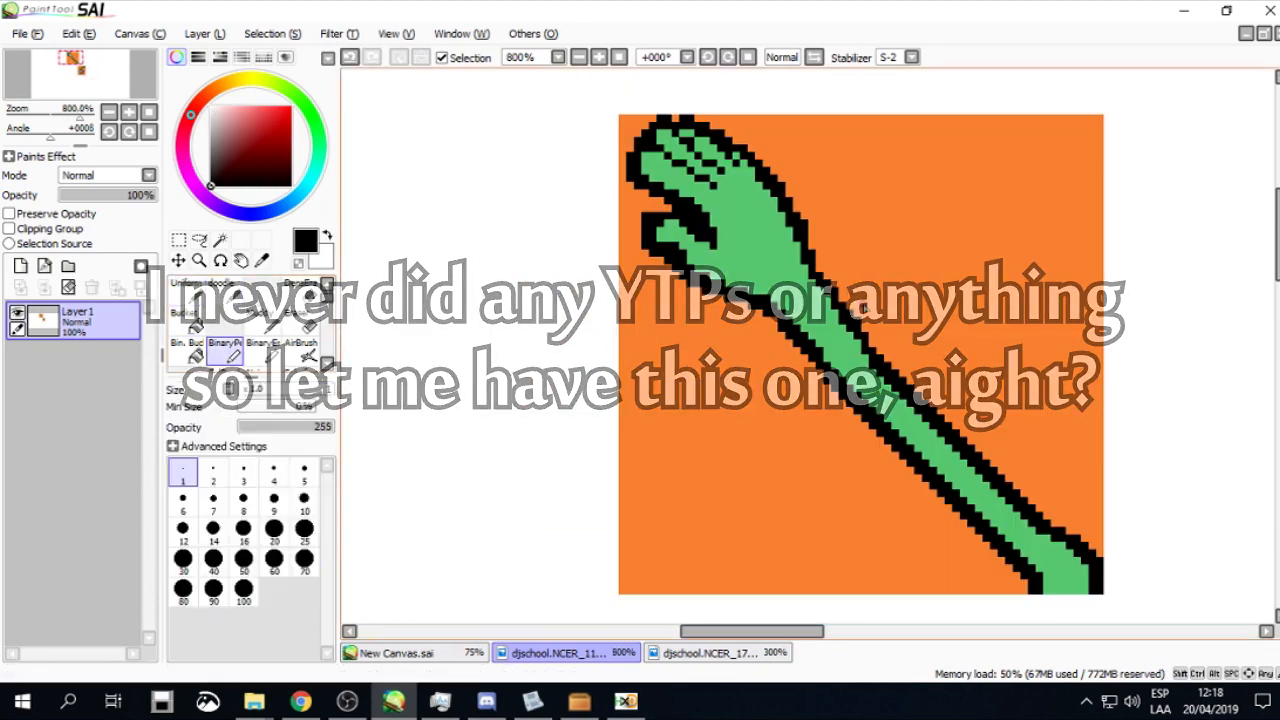
Add a new layer, sketch the glove over the raised hand on it, and lower Layer1's opacity as a guide
{"action": "scroll", "coordinate": [860, 350], "scroll_direction": "down", "scroll_amount": 3}
{"action": "scroll", "coordinate": [660, 260], "scroll_direction": "up", "scroll_amount": 4}
{"action": "left_click", "coordinate": [20, 266]}
{"action": "left_click_drag", "start_coordinate": [655, 264], "coordinate": [712, 318]}
{"action": "left_click", "coordinate": [78, 362]}
{"action": "left_click_drag", "start_coordinate": [153, 196], "coordinate": [119, 196]}
{"action": "scroll", "coordinate": [740, 280], "scroll_direction": "up", "scroll_amount": 1}
Fill the raised hand's glove and cuff with white on Layer2 and finish their black outline with the Binary Pen
{"action": "left_click", "coordinate": [78, 321]}
{"action": "left_click", "coordinate": [17, 353]}
{"action": "left_click", "coordinate": [187, 322]}
{"action": "left_click", "coordinate": [187, 350]}
{"action": "left_click", "coordinate": [17, 353]}
{"action": "left_click", "coordinate": [78, 362]}
{"action": "left_click", "coordinate": [225, 350]}
{"action": "left_click_drag", "start_coordinate": [742, 168], "coordinate": [800, 204]}
{"action": "scroll", "coordinate": [804, 266], "scroll_direction": "down", "scroll_amount": 4}
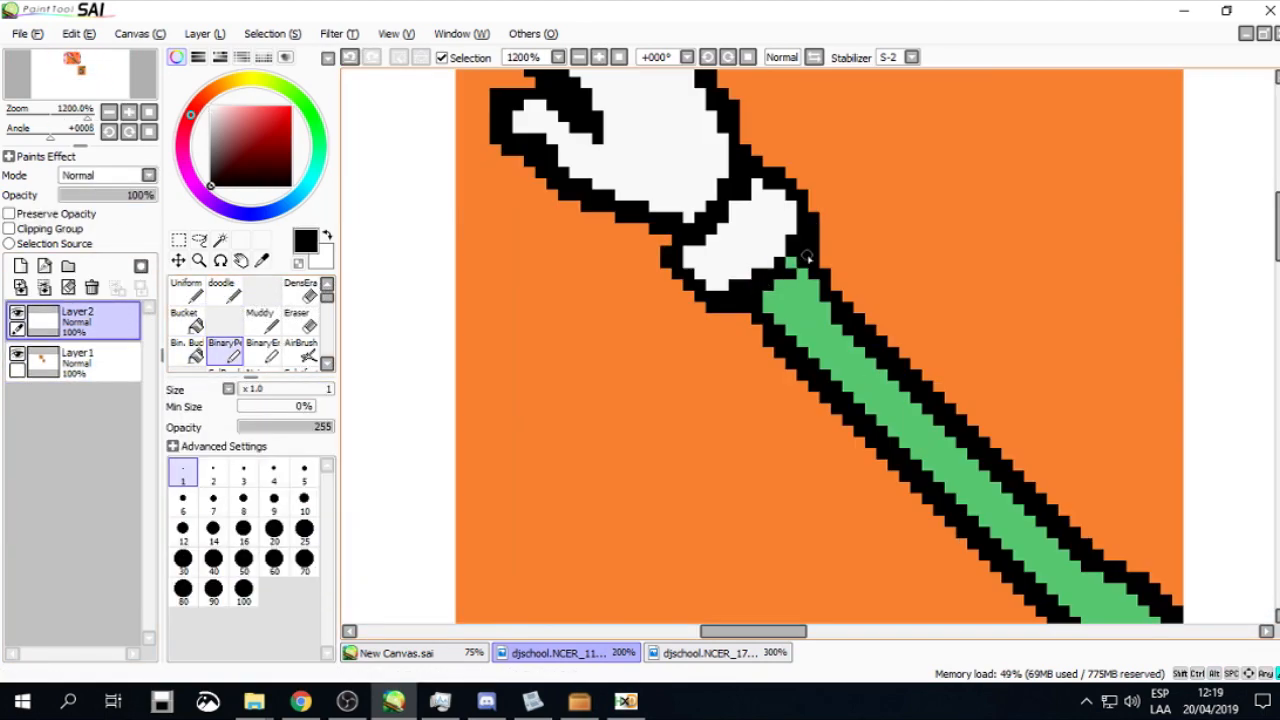
Draw a matching white glove and cuff with black outlines over the lower hand in djschool.NCER_11
{"action": "scroll", "coordinate": [860, 370], "scroll_direction": "up", "scroll_amount": 4}
{"action": "left_click_drag", "start_coordinate": [900, 318], "coordinate": [921, 396]}
{"action": "left_click", "coordinate": [187, 350]}
{"action": "left_click", "coordinate": [834, 366]}
{"action": "left_click", "coordinate": [225, 350]}
{"action": "left_click_drag", "start_coordinate": [710, 325], "coordinate": [694, 416]}
{"action": "left_click_drag", "start_coordinate": [755, 295], "coordinate": [710, 312]}
{"action": "mouse_move", "coordinate": [800, 309]}
{"action": "left_mouse_down"}
{"action": "mouse_move", "coordinate": [884, 332]}
{"action": "mouse_move", "coordinate": [921, 400]}
{"action": "left_mouse_up"}
{"action": "scroll", "coordinate": [886, 524], "scroll_direction": "down", "scroll_amount": 5}
Examine the redrawn face in djschool.NCER_17 and the gloved hands in djschool.NCER_11 at different zoom levels
{"action": "left_click", "coordinate": [712, 653]}
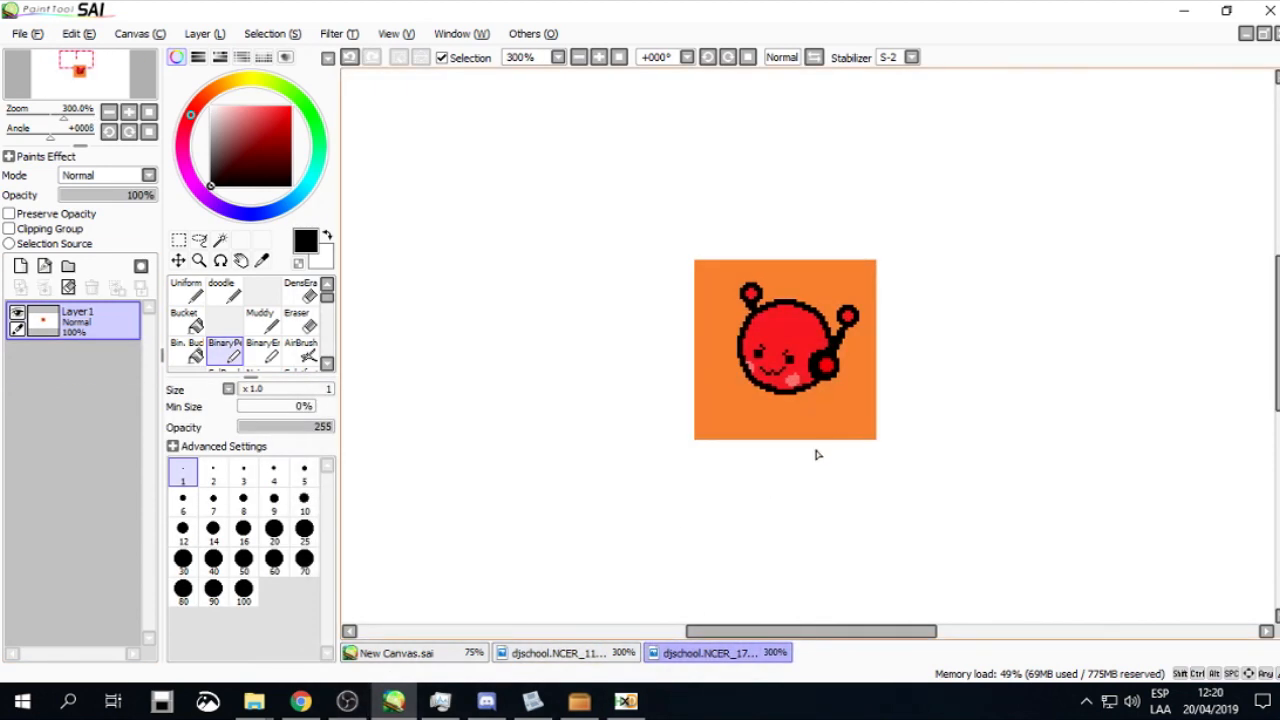
{"action": "scroll", "coordinate": [813, 455], "scroll_direction": "down", "scroll_amount": 1}
{"action": "scroll", "coordinate": [845, 444], "scroll_direction": "up", "scroll_amount": 1}
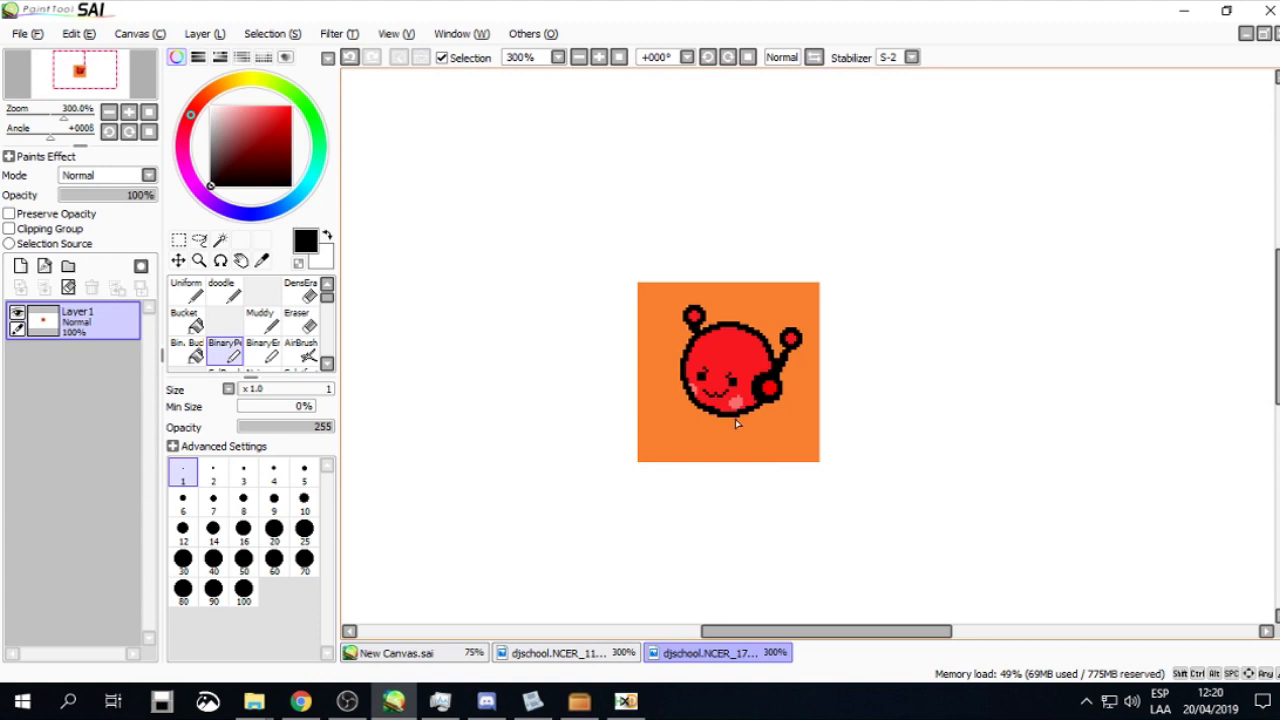
{"action": "scroll", "coordinate": [736, 424], "scroll_direction": "up", "scroll_amount": 1}
{"action": "scroll", "coordinate": [718, 469], "scroll_direction": "up", "scroll_amount": 1}
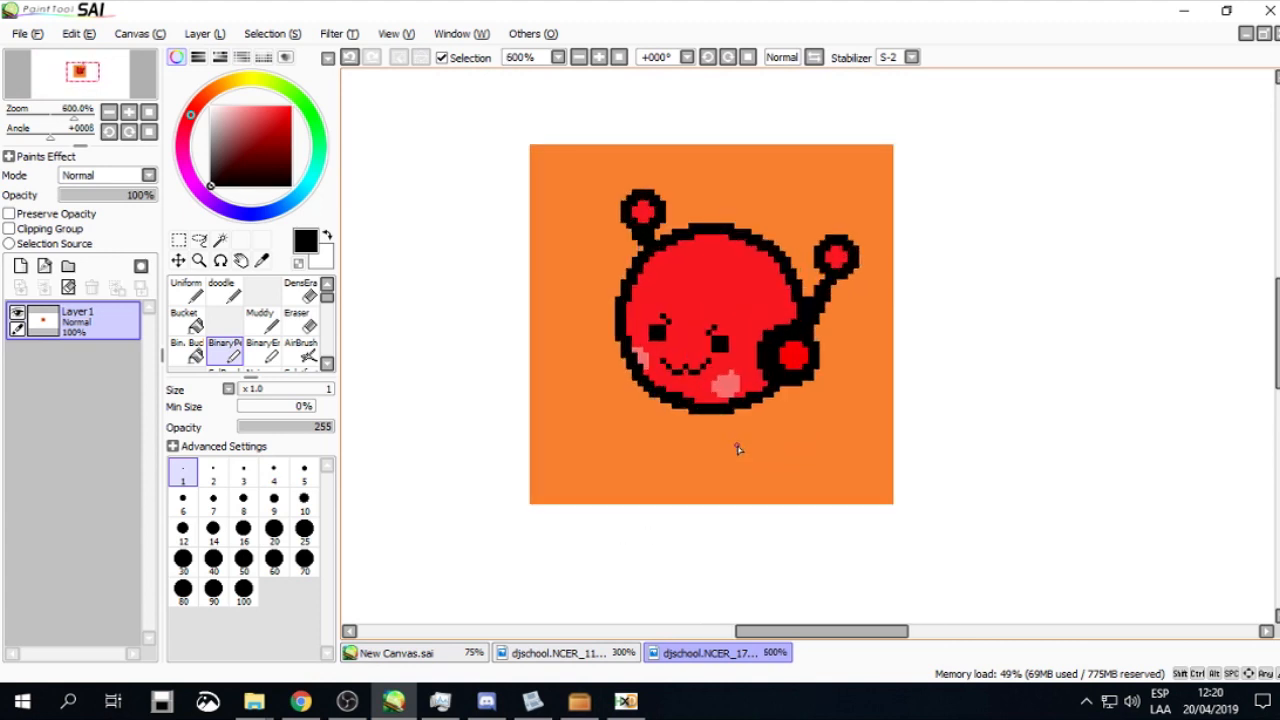
{"action": "scroll", "coordinate": [737, 449], "scroll_direction": "down", "scroll_amount": 1}
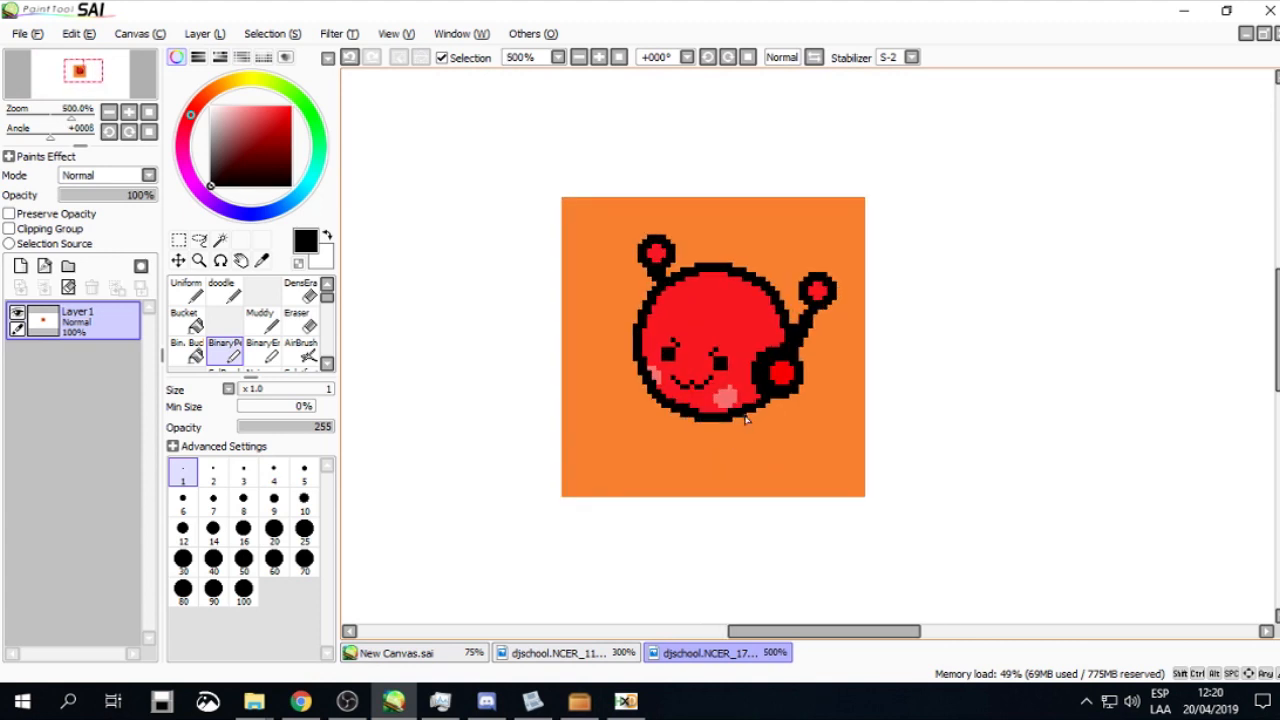
{"action": "left_click", "coordinate": [619, 650]}
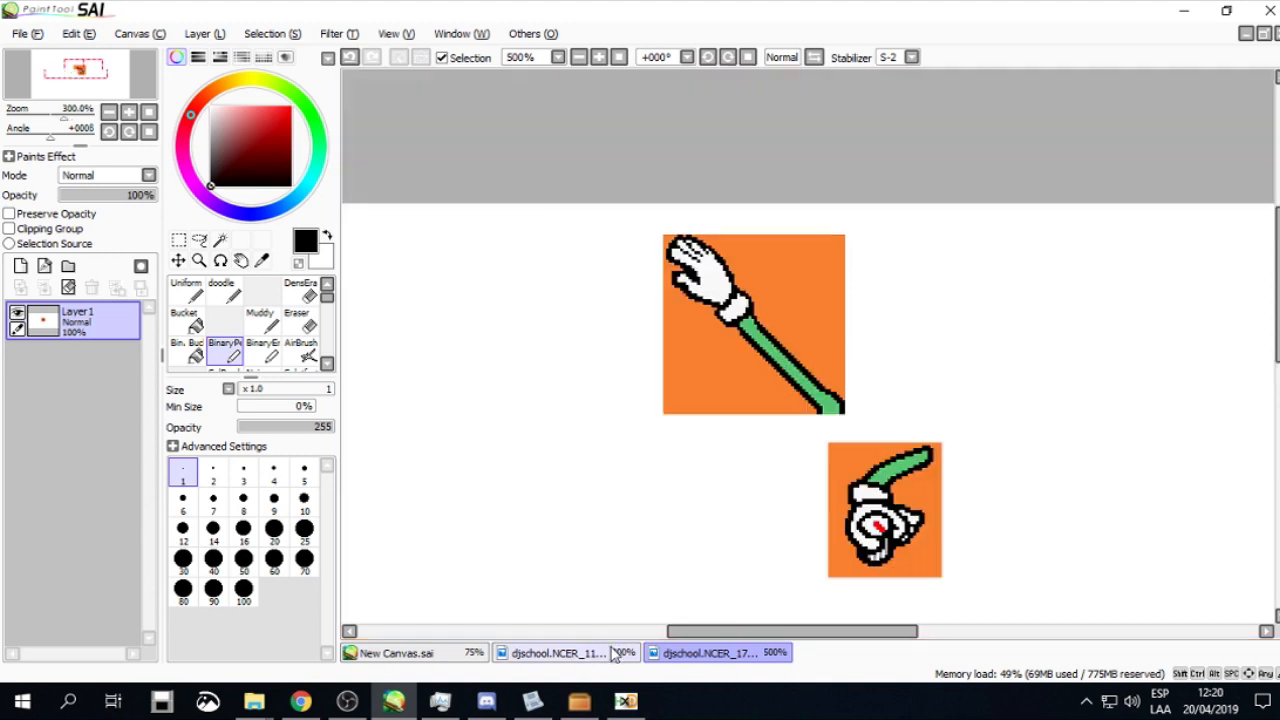
{"action": "scroll", "coordinate": [731, 452], "scroll_direction": "down", "scroll_amount": 1}
{"action": "scroll", "coordinate": [818, 452], "scroll_direction": "up", "scroll_amount": 2}
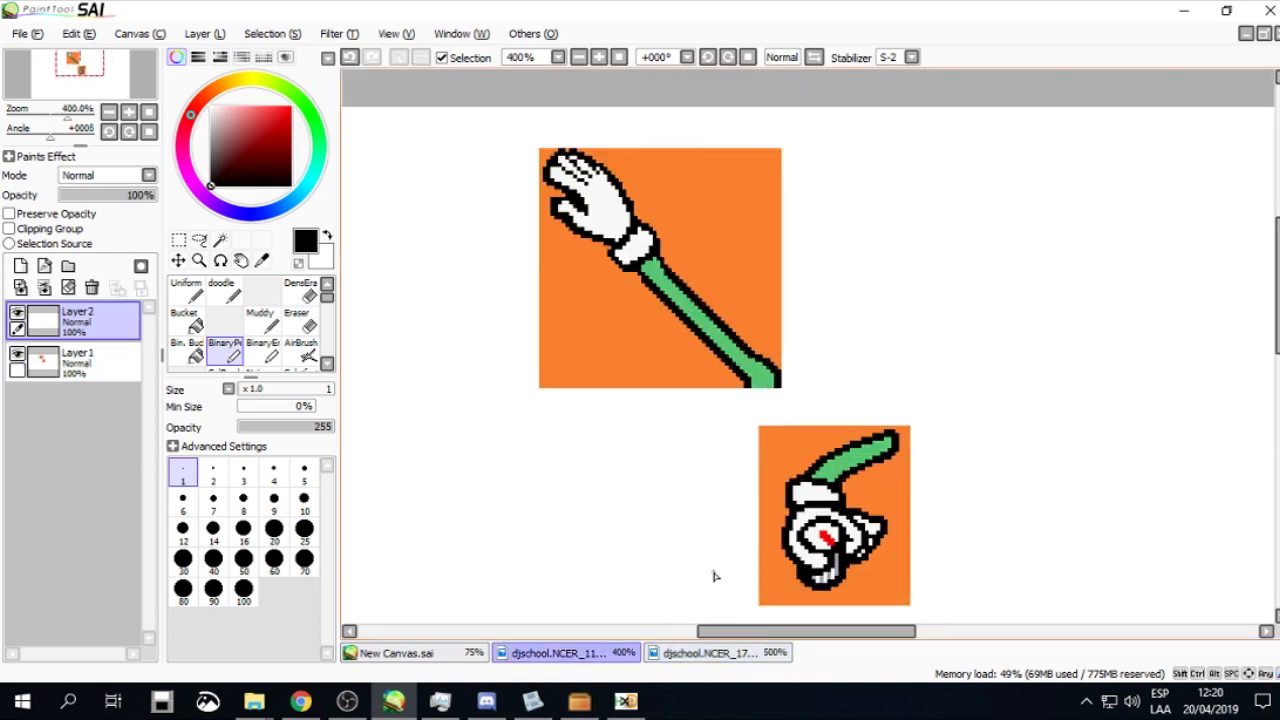
{"action": "scroll", "coordinate": [781, 425], "scroll_direction": "down", "scroll_amount": 1}
Save the edited djschool.NCER_11 and djschool.NCER_17 images
{"action": "left_click", "coordinate": [27, 33]}
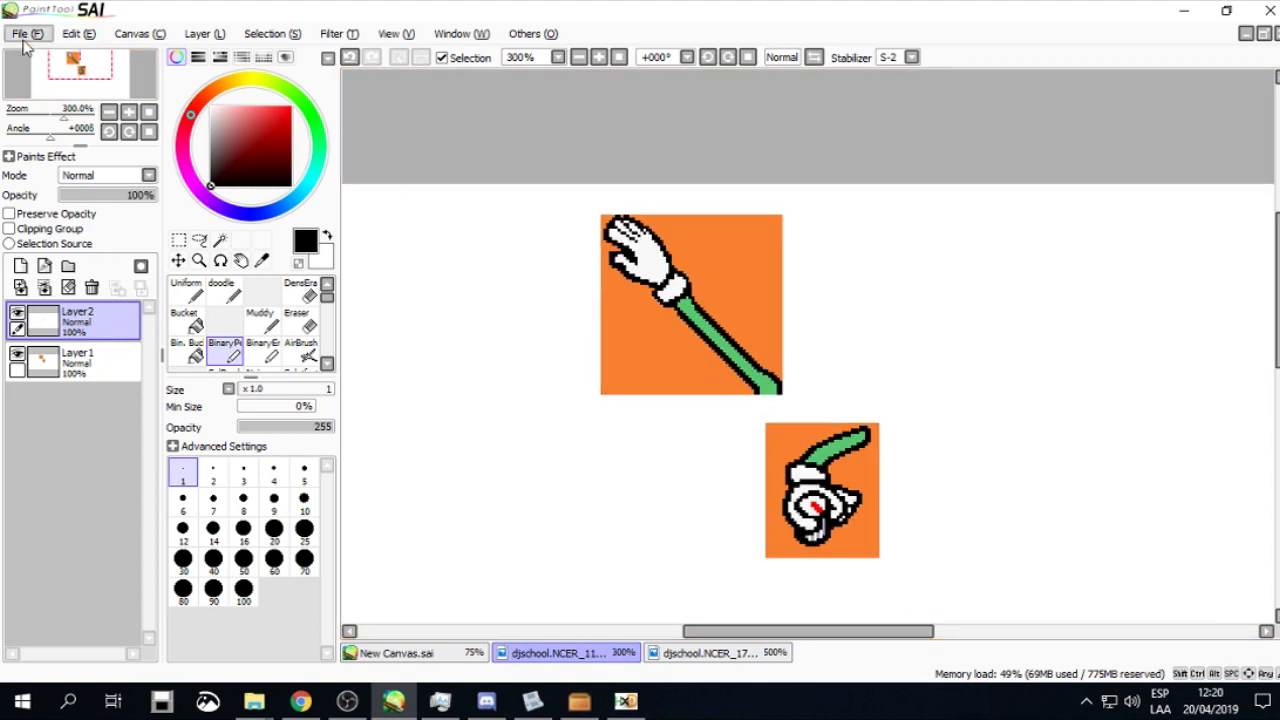
{"action": "left_click", "coordinate": [72, 148]}
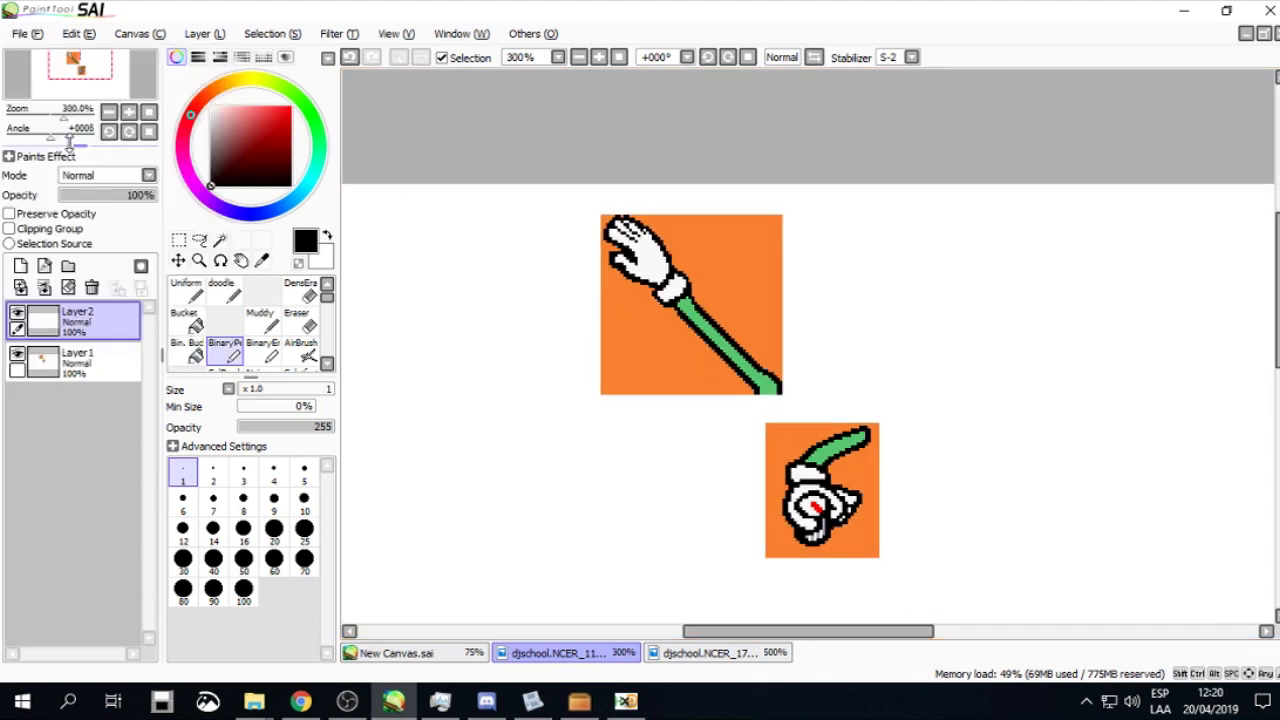
{"action": "left_click", "coordinate": [704, 653]}
{"action": "left_click", "coordinate": [27, 33]}
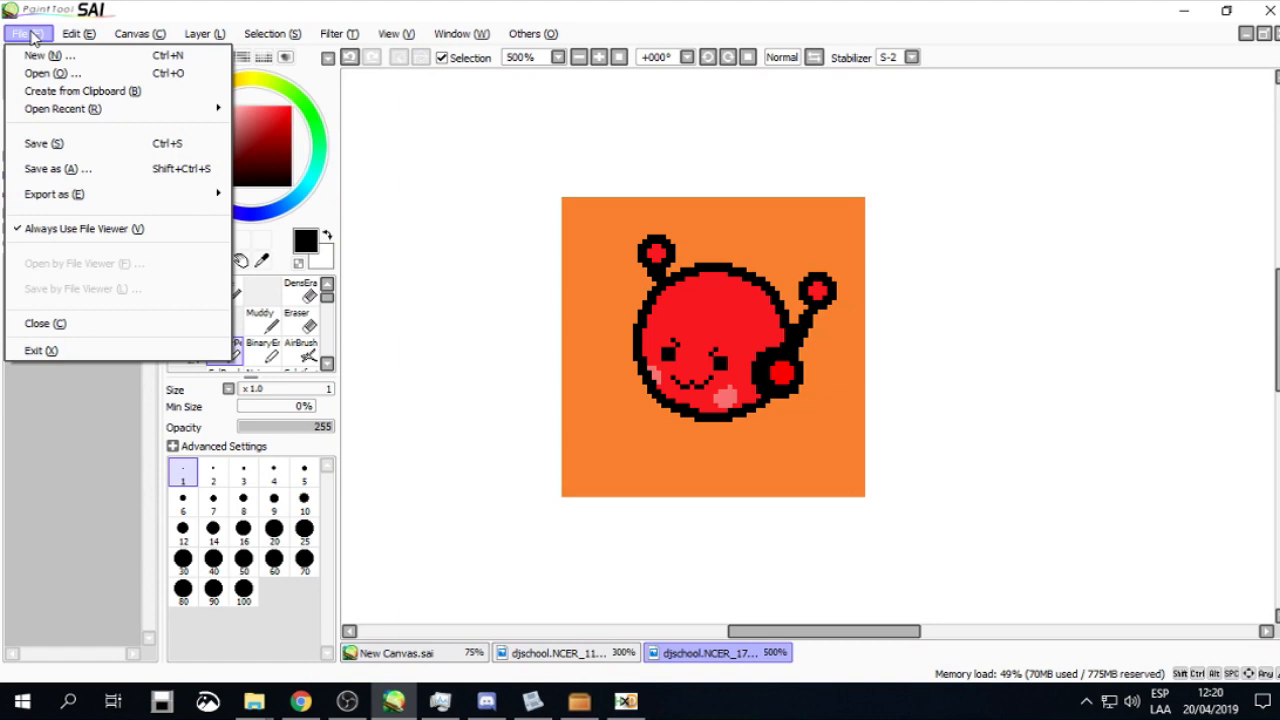
{"action": "left_click", "coordinate": [97, 154]}
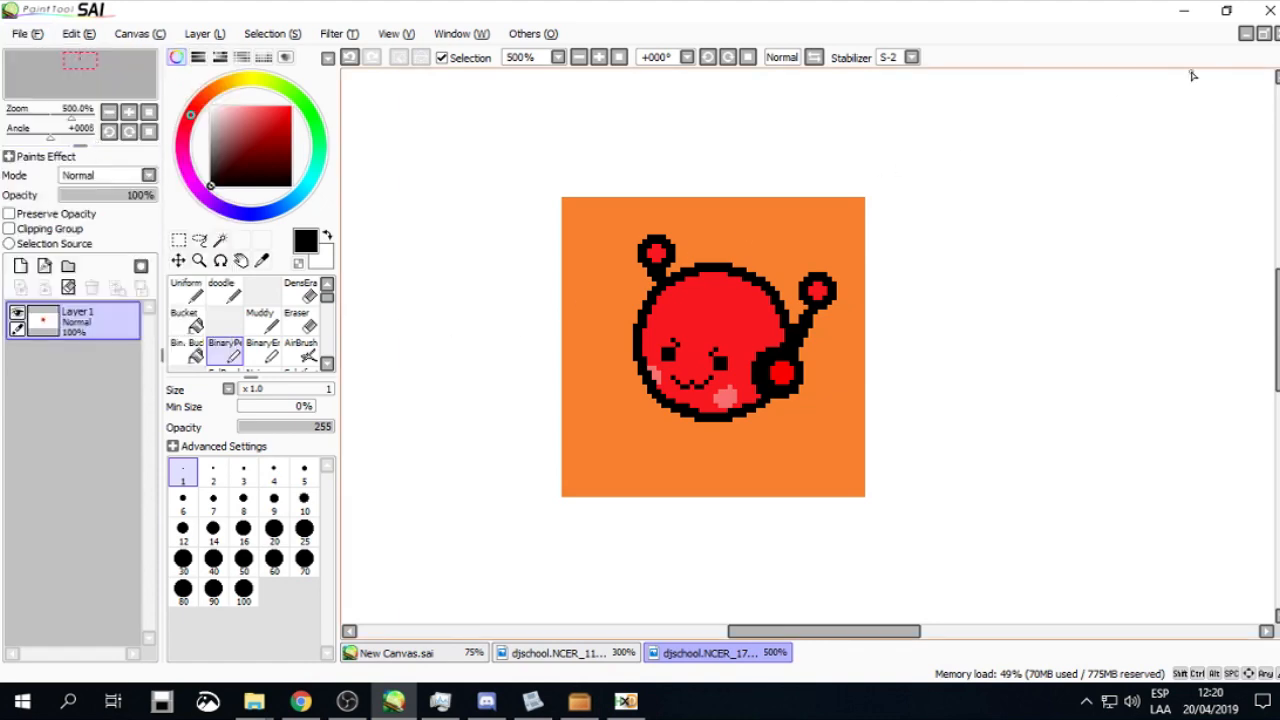
Switch to Tinke and import the edited djschool.NCER_17 image into the C_body_beat00 bank
{"action": "left_click", "coordinate": [1183, 10]}
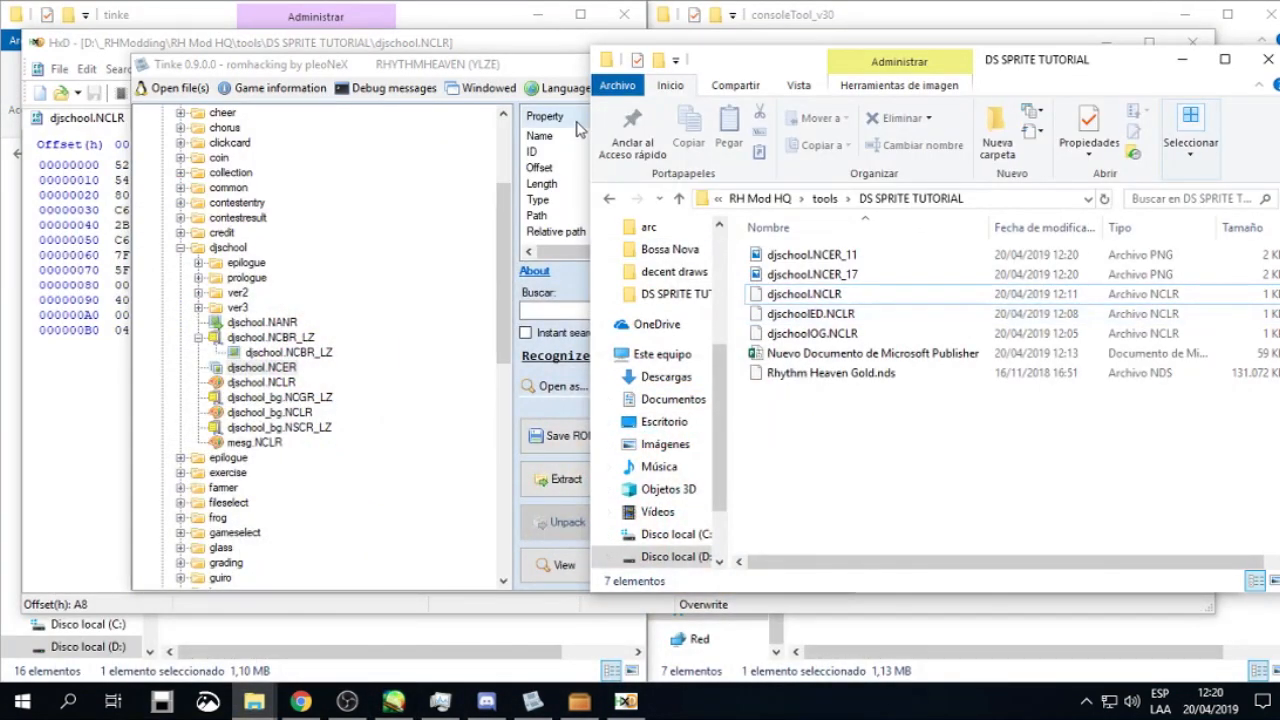
{"action": "left_click", "coordinate": [578, 88]}
{"action": "left_click", "coordinate": [951, 360]}
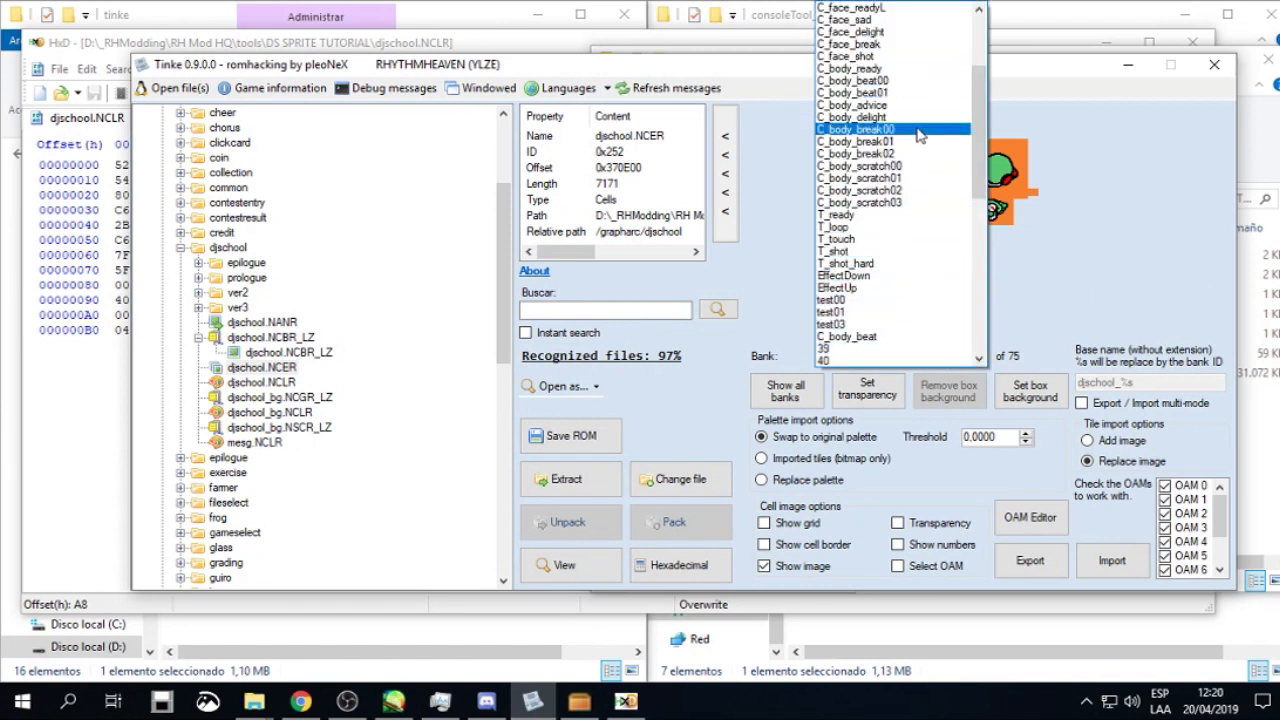
{"action": "left_click", "coordinate": [895, 81]}
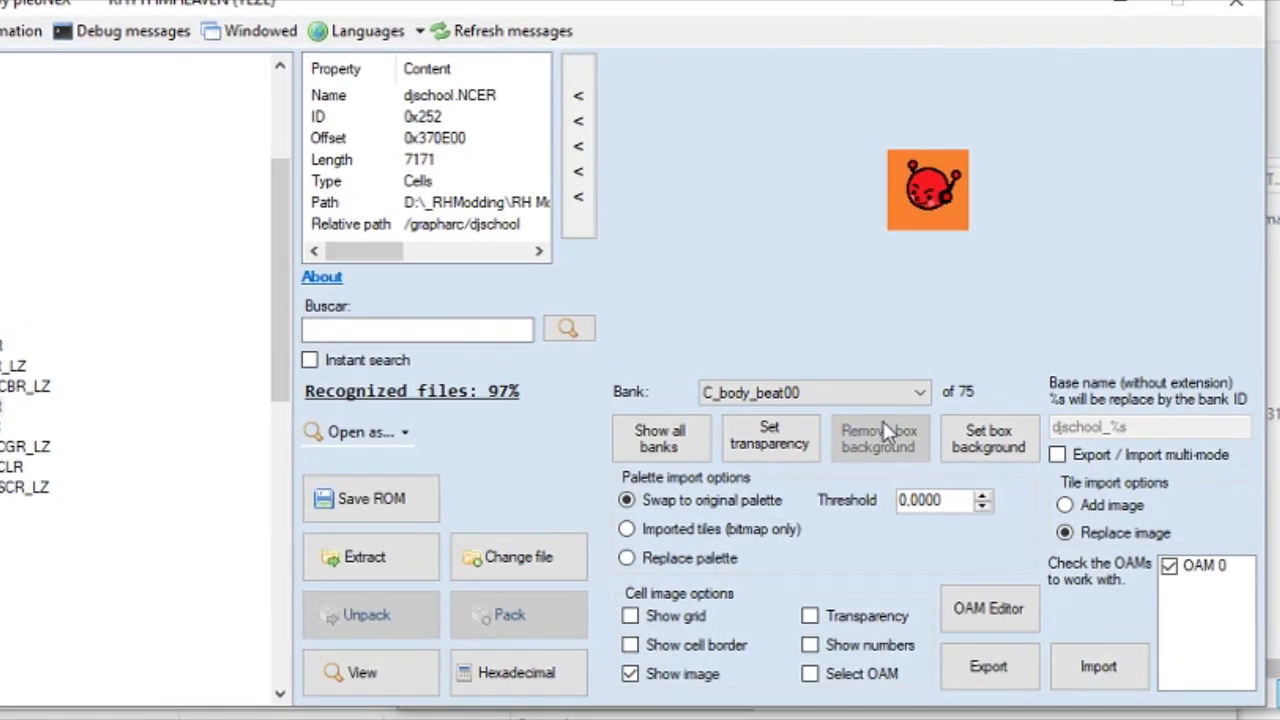
{"action": "left_click", "coordinate": [1100, 667]}
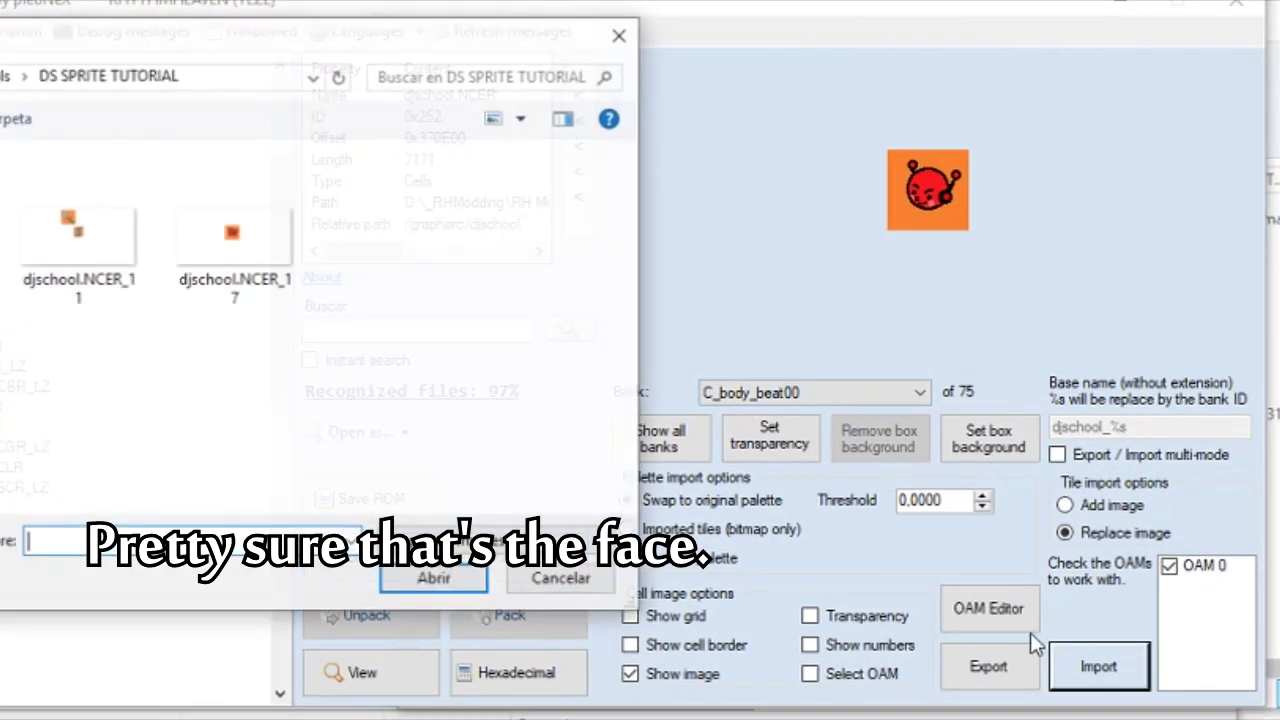
{"action": "double_click", "coordinate": [232, 260]}
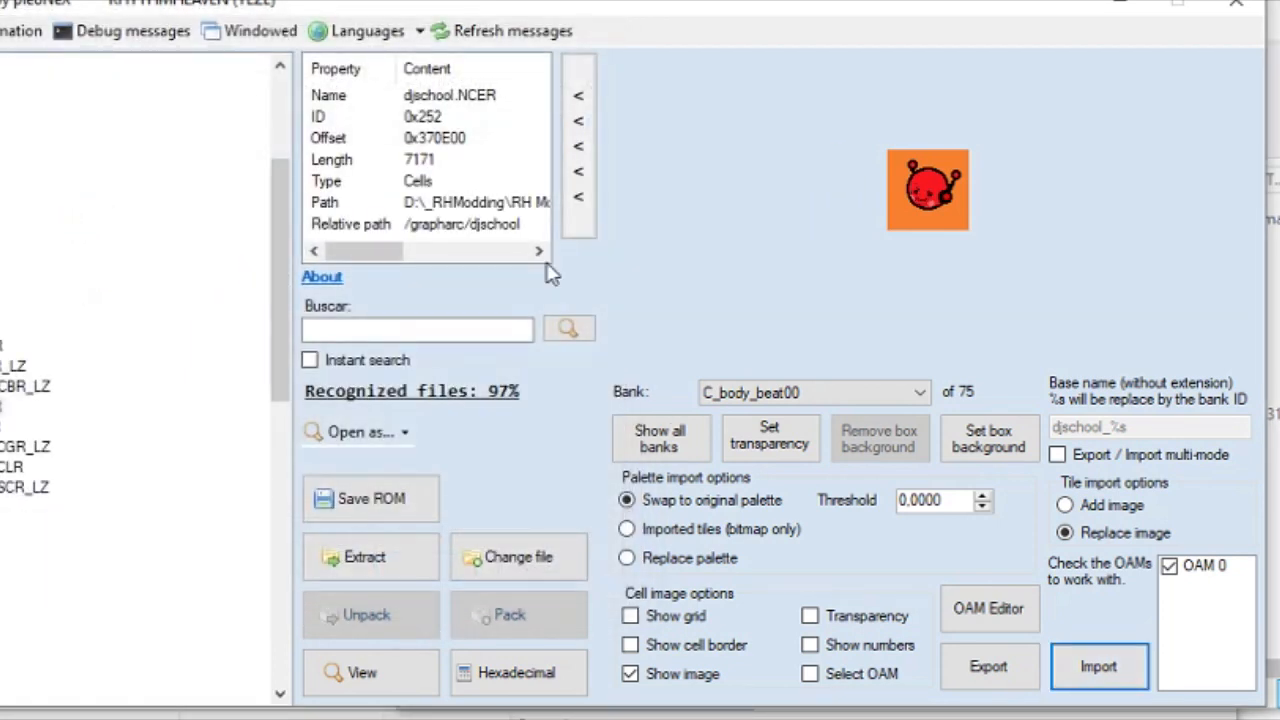
Browse the djschool.NCER banks in Tinke to find the one that contains the raised arm and lower hand sprites
{"action": "left_click", "coordinate": [919, 393]}
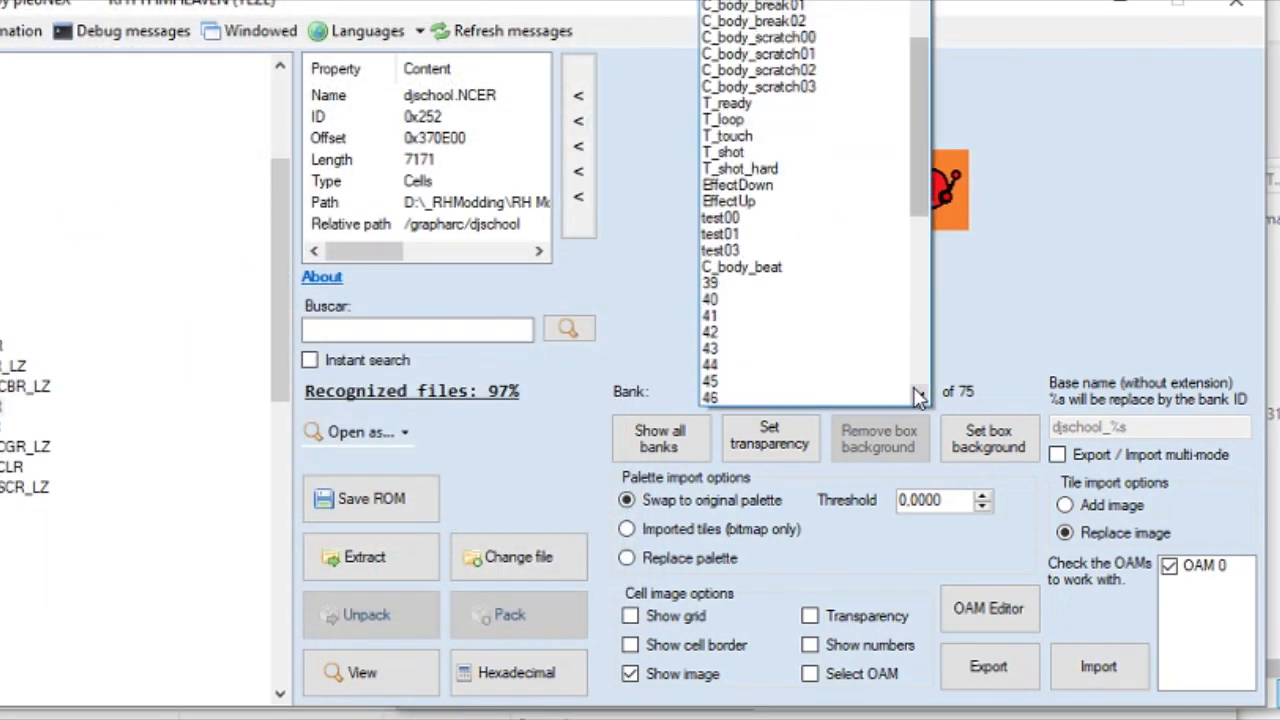
{"action": "left_click", "coordinate": [845, 78]}
{"action": "left_click", "coordinate": [919, 395]}
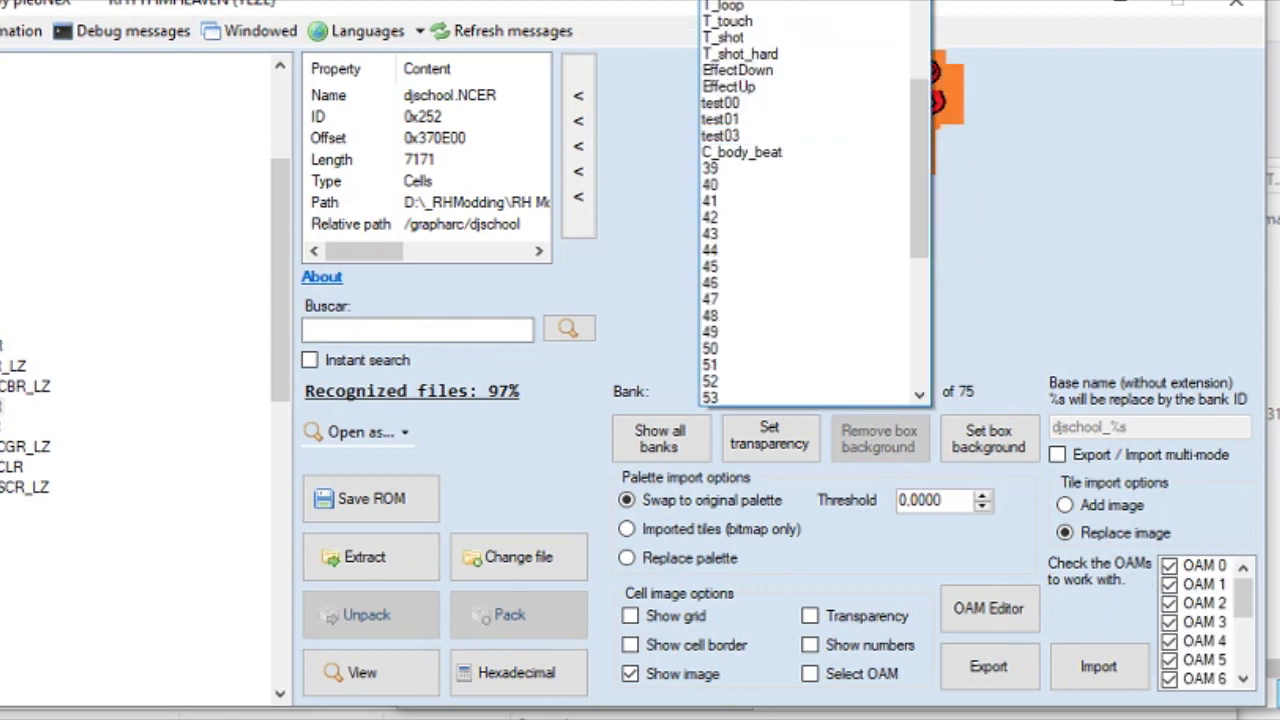
{"action": "left_click", "coordinate": [843, 3]}
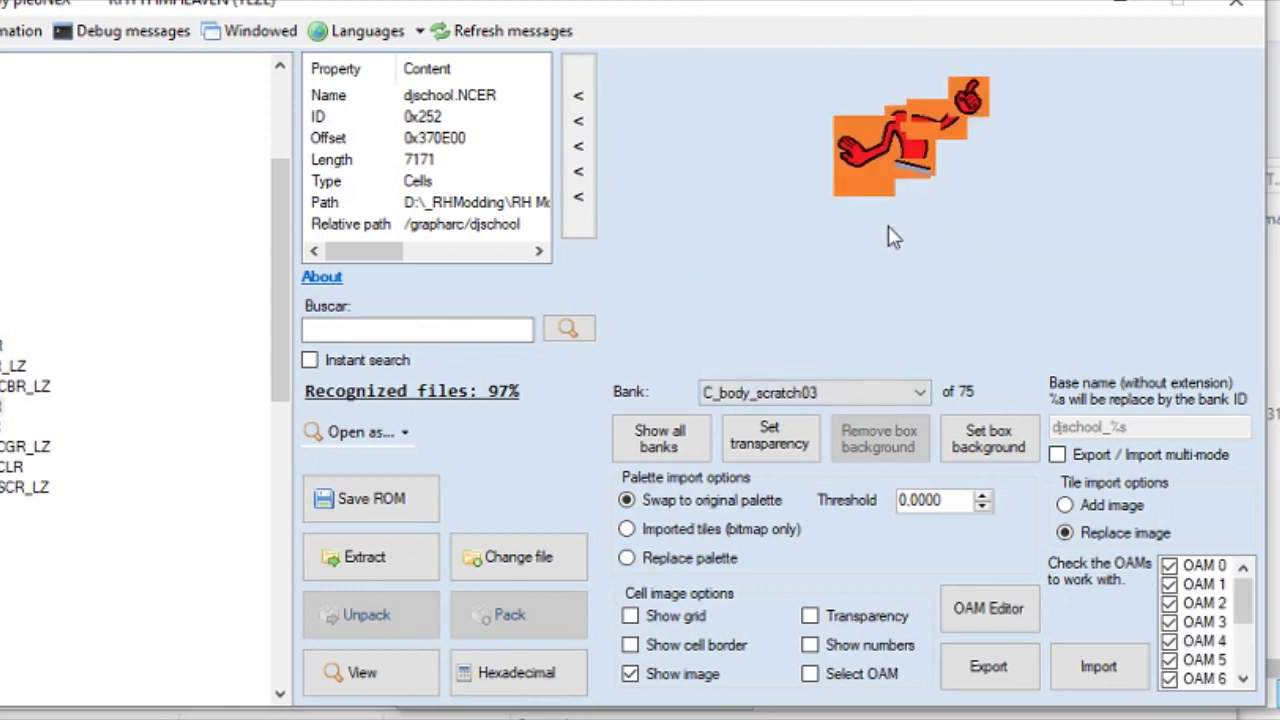
{"action": "left_click", "coordinate": [916, 392]}
{"action": "scroll", "coordinate": [930, 100], "scroll_direction": "up", "scroll_amount": 7}
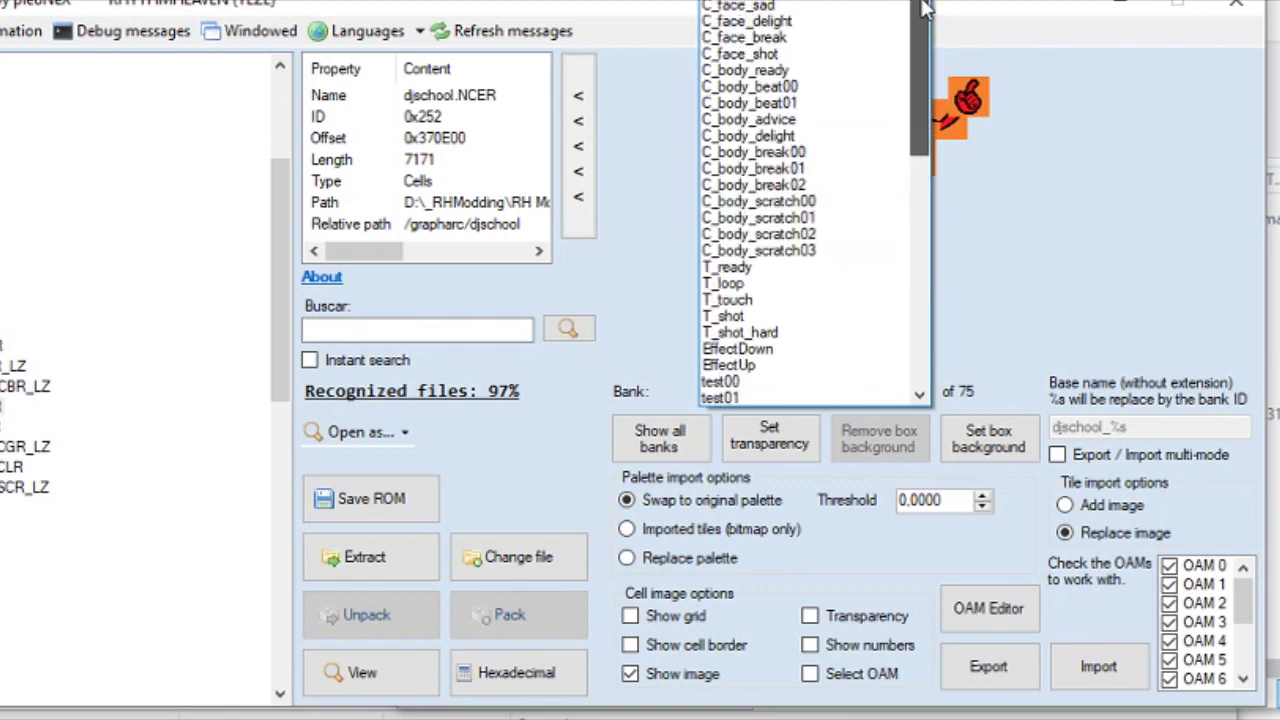
{"action": "left_click", "coordinate": [806, 168]}
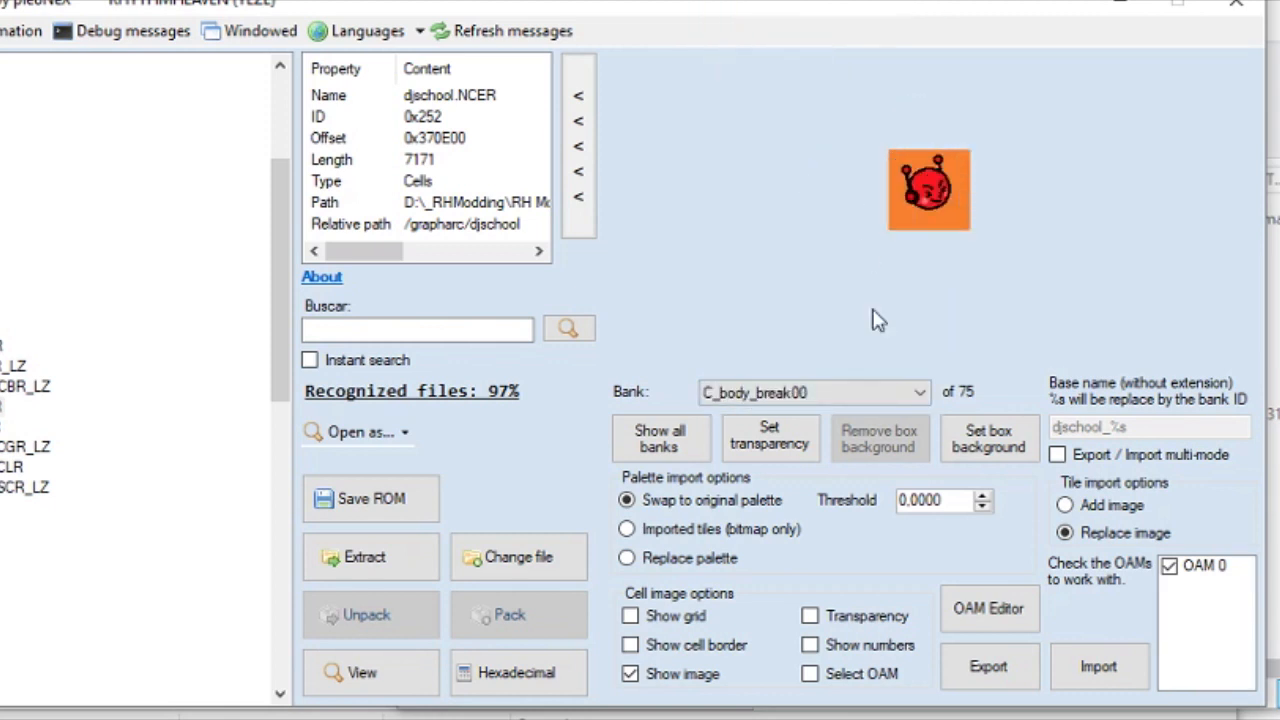
{"action": "left_click", "coordinate": [877, 395]}
{"action": "left_click", "coordinate": [792, 120]}
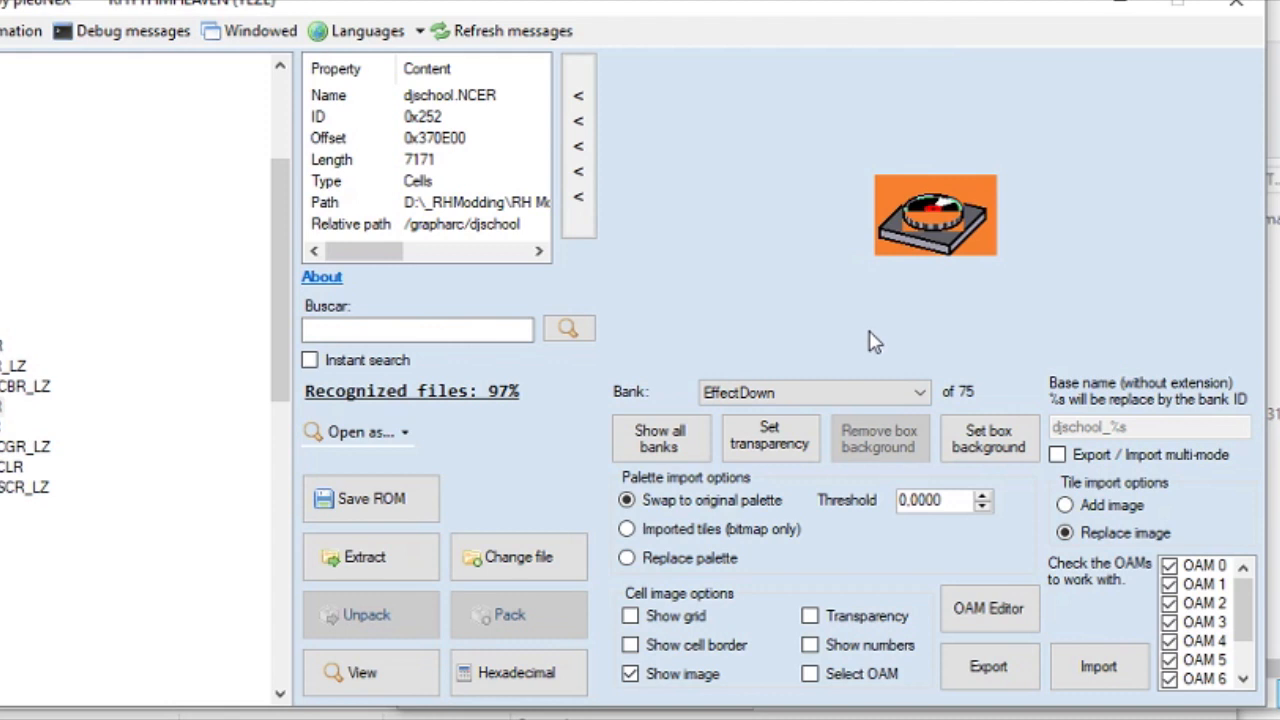
{"action": "left_click", "coordinate": [864, 400]}
{"action": "left_click", "coordinate": [824, 2]}
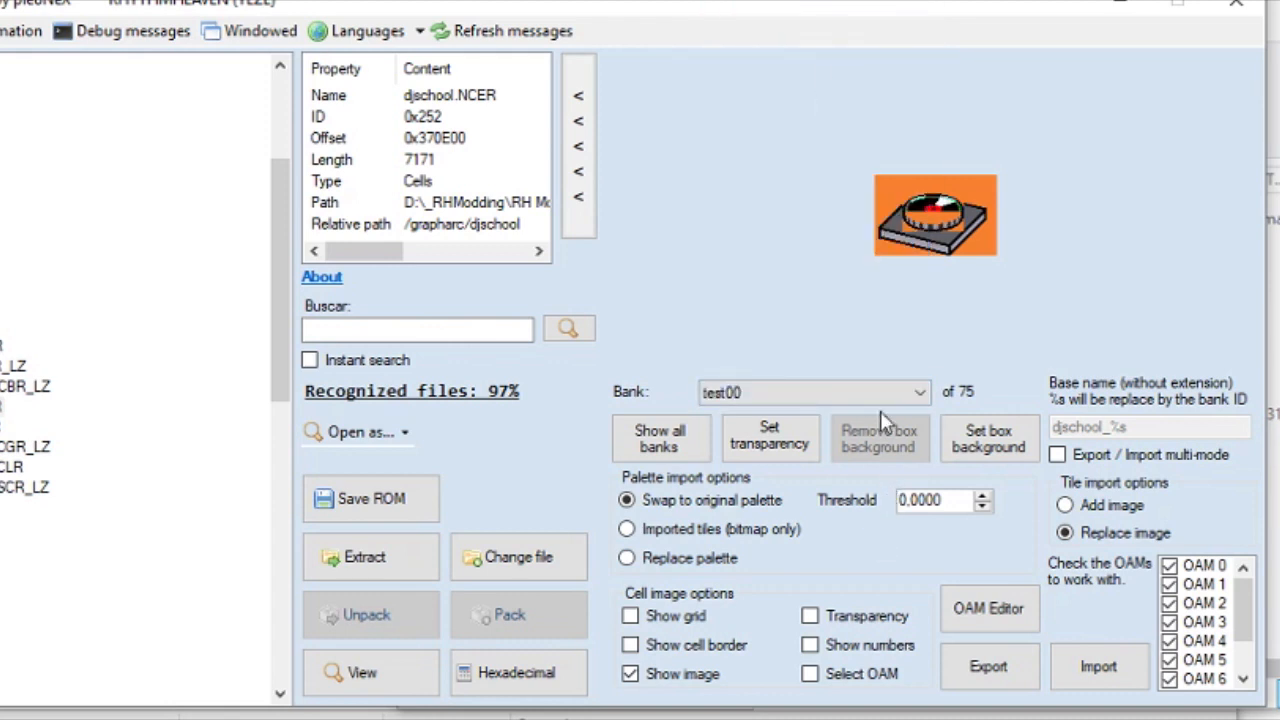
{"action": "scroll", "coordinate": [884, 398], "scroll_direction": "up", "scroll_amount": 1}
{"action": "scroll", "coordinate": [884, 398], "scroll_direction": "up", "scroll_amount": 5}
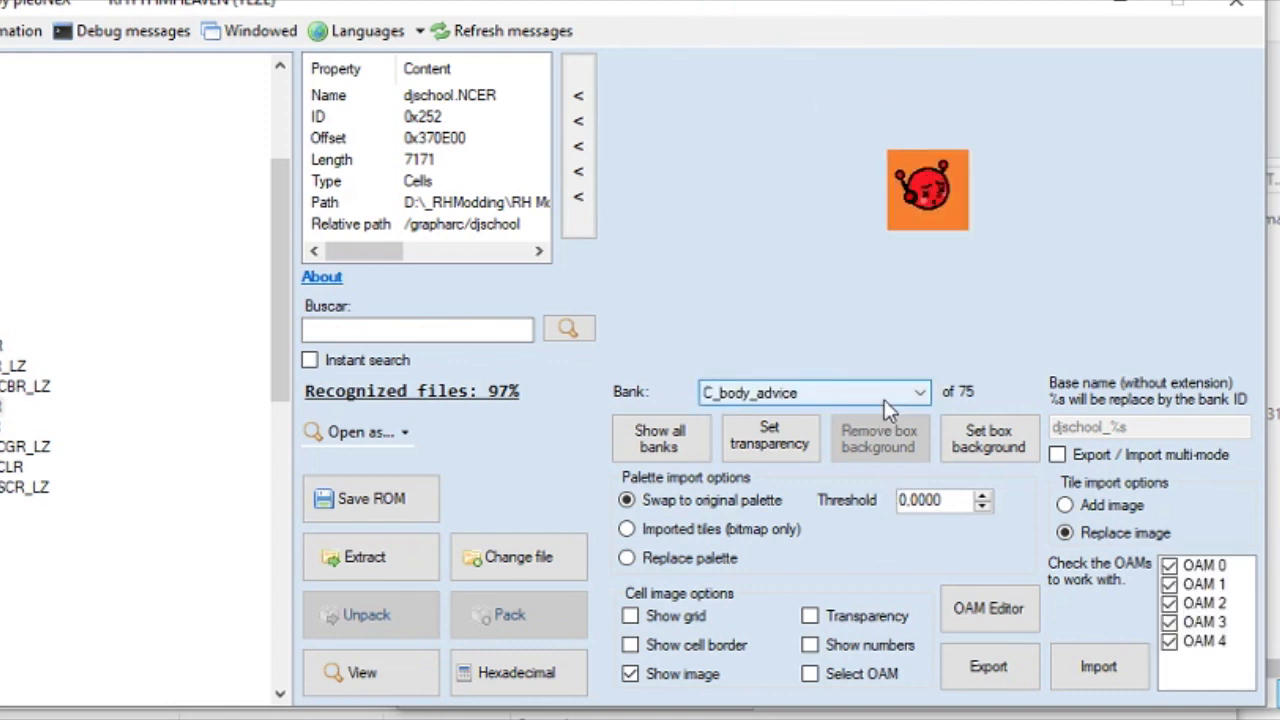
{"action": "scroll", "coordinate": [884, 399], "scroll_direction": "up", "scroll_amount": 4}
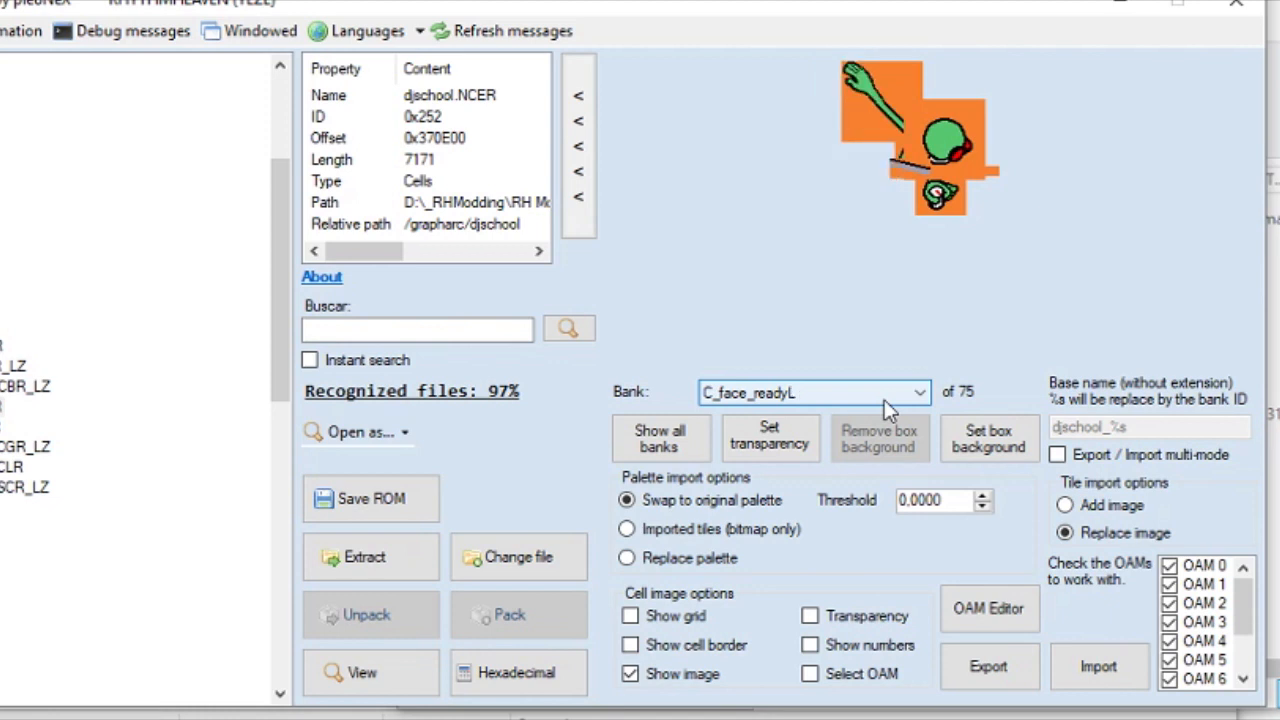
{"action": "scroll", "coordinate": [884, 399], "scroll_direction": "down", "scroll_amount": 2}
{"action": "scroll", "coordinate": [884, 399], "scroll_direction": "up", "scroll_amount": 1}
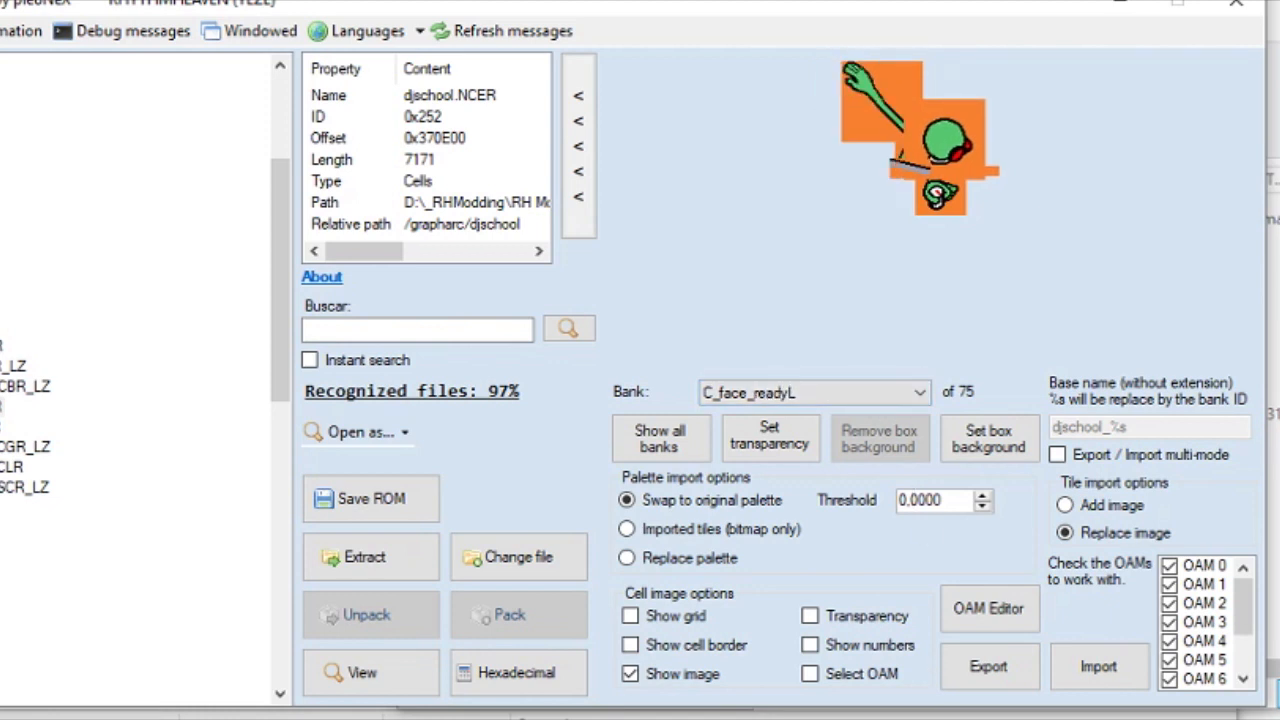
Switch to the DS SPRITE TUTORIAL folder in File Explorer and delete the stray Microsoft Publisher document
{"action": "key", "text": "alt+Tab"}
{"action": "key", "text": "alt+Tab"}
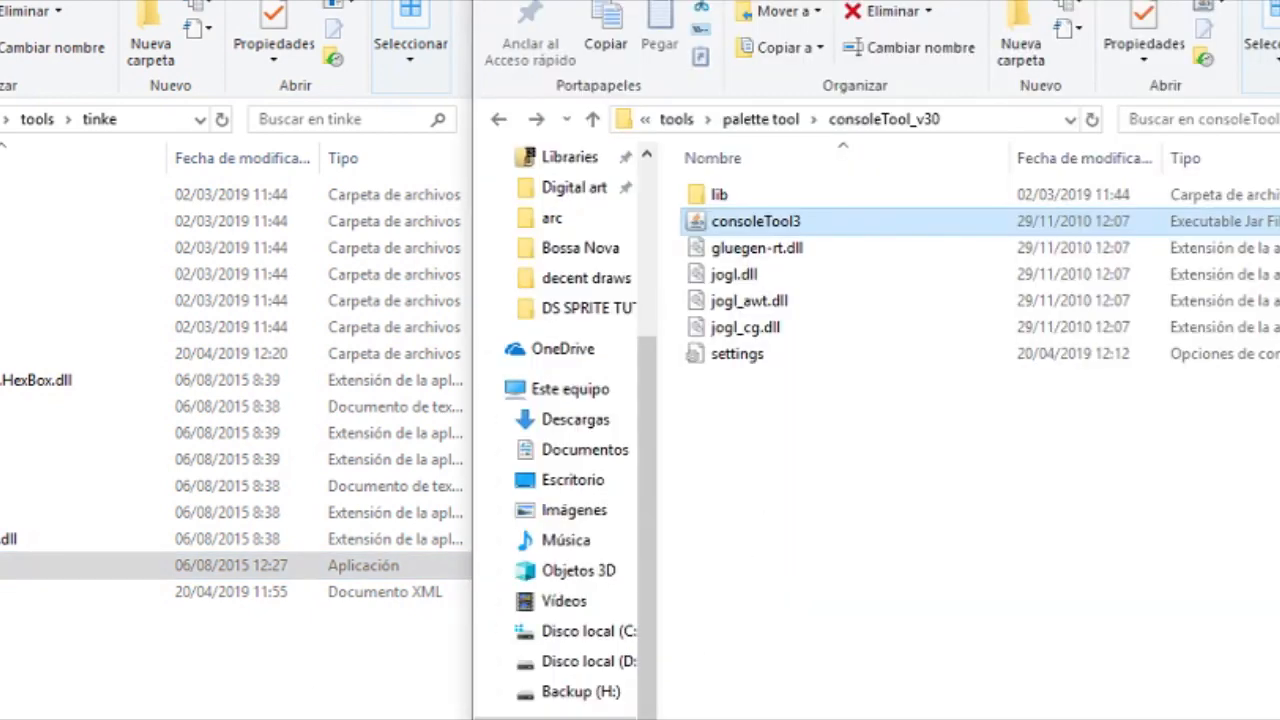
{"action": "key", "text": "alt+Tab"}
{"action": "left_click", "coordinate": [724, 314]}
{"action": "left_click", "coordinate": [742, 386]}
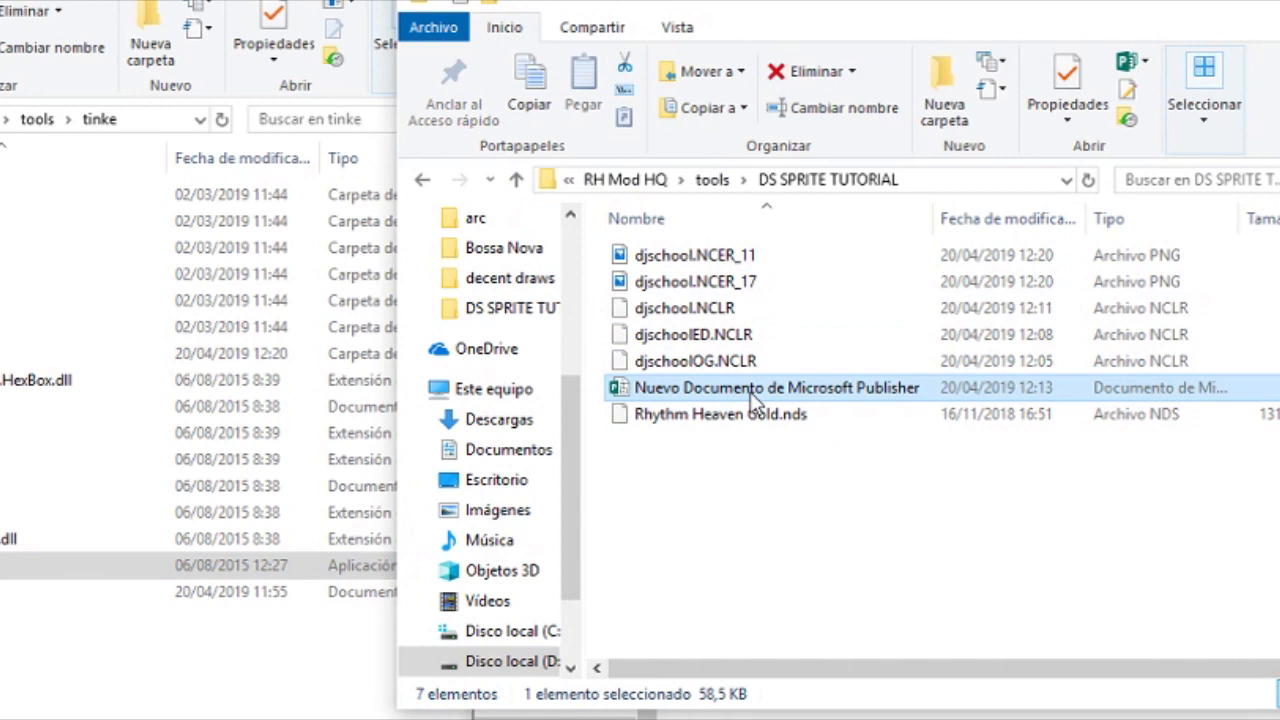
{"action": "key", "text": "Delete"}
{"action": "left_click", "coordinate": [688, 284]}
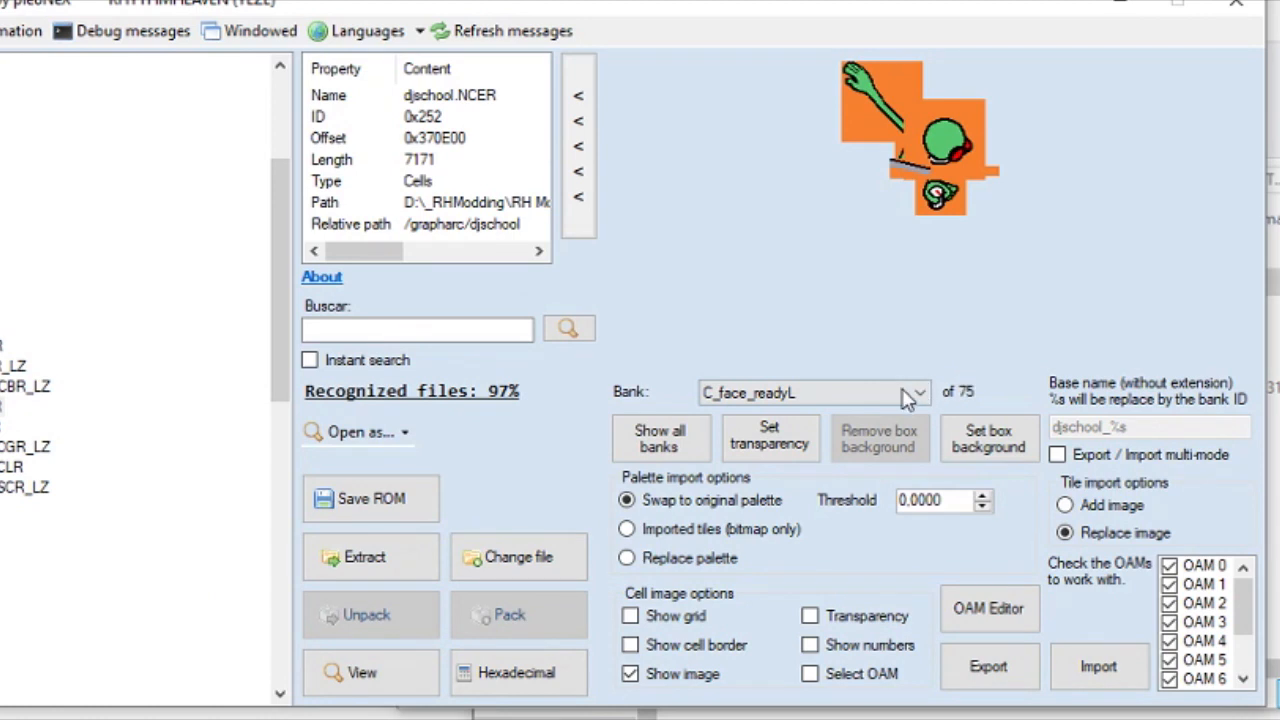
Switch to Tinke and exclude OAM 8, 9 and 10 from the C_face_readyL bank, keeping OAM 7 included
{"action": "left_click", "coordinate": [908, 395]}
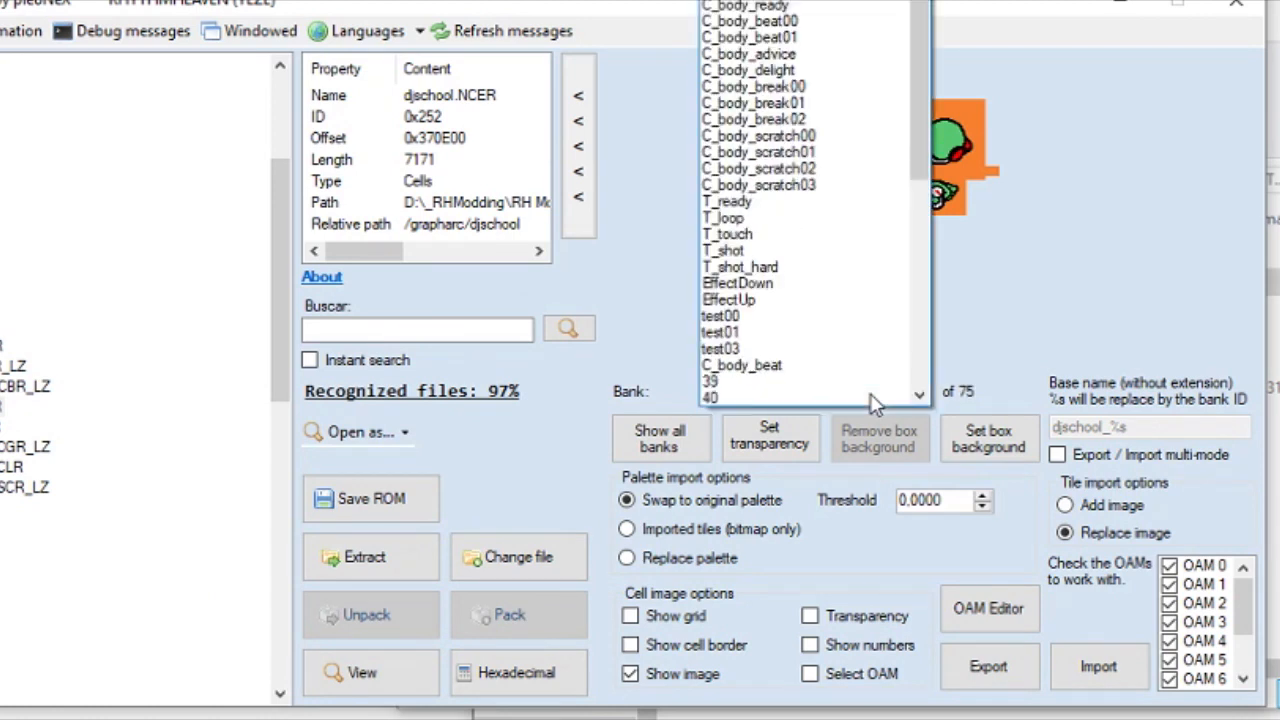
{"action": "scroll", "coordinate": [926, 103], "scroll_direction": "up", "scroll_amount": 3}
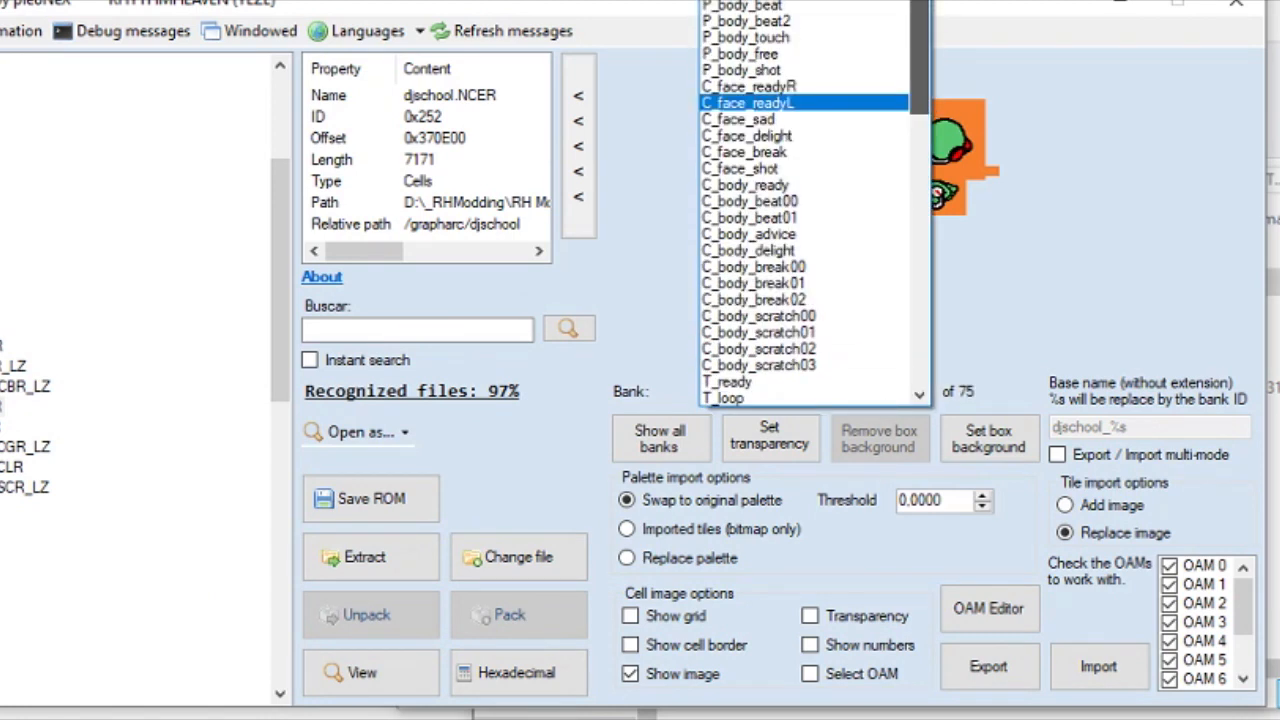
{"action": "left_click", "coordinate": [845, 98]}
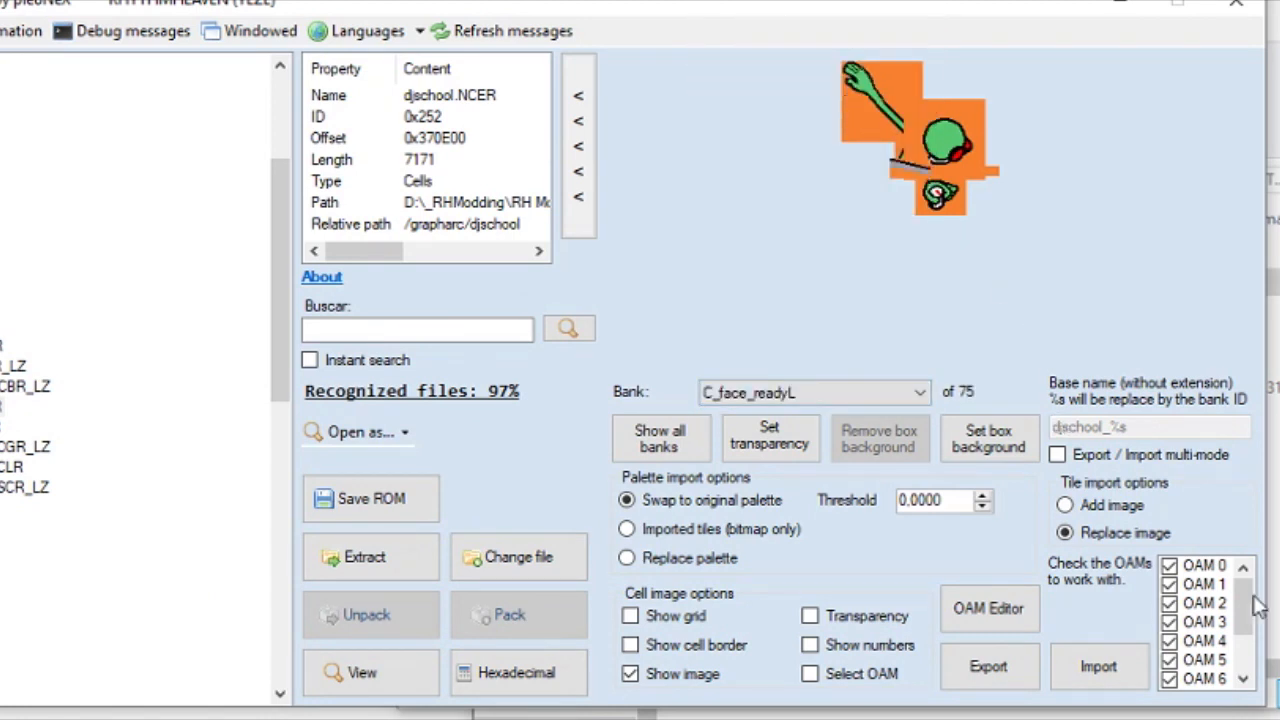
{"action": "scroll", "coordinate": [1250, 630], "scroll_direction": "down", "scroll_amount": 2}
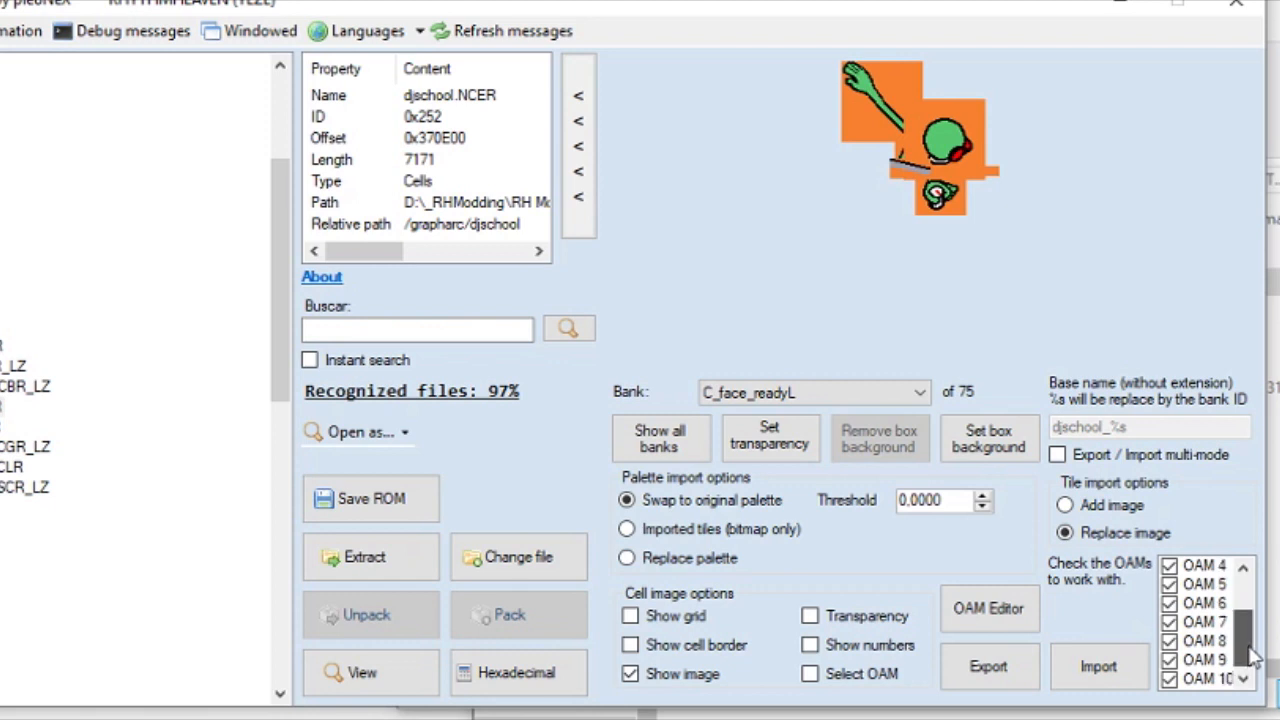
{"action": "left_click", "coordinate": [1170, 679]}
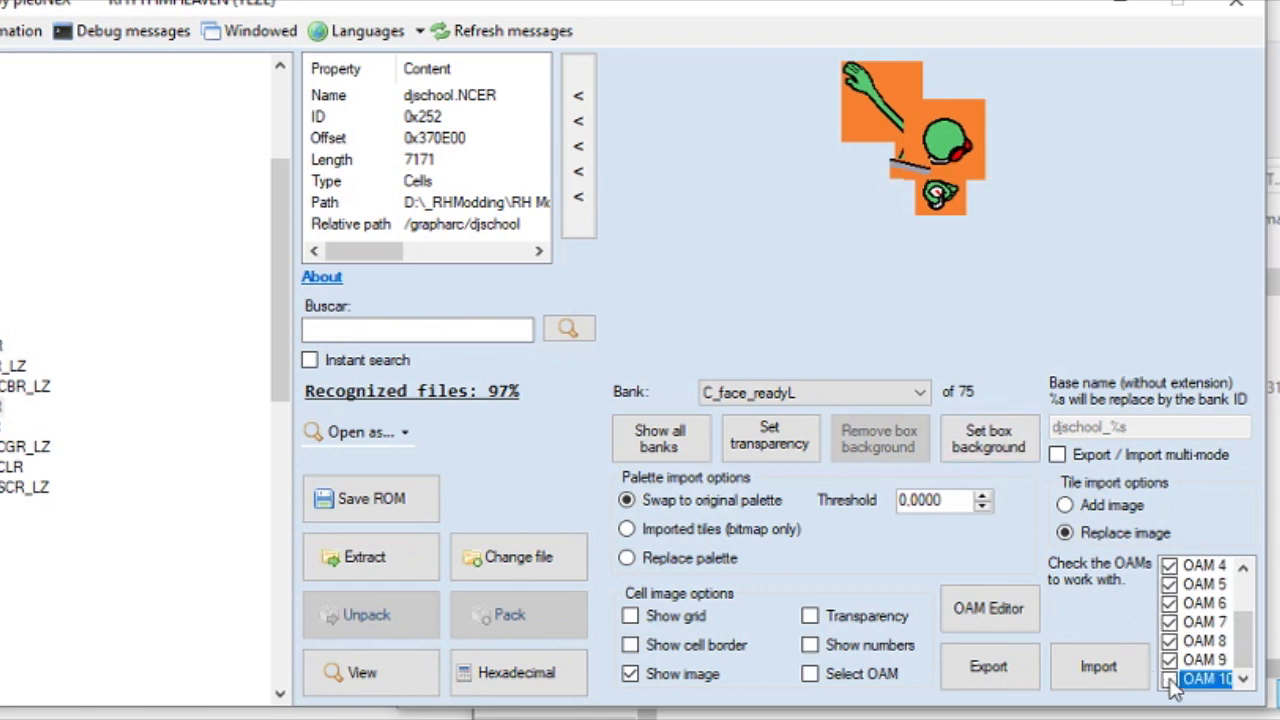
{"action": "left_click", "coordinate": [1170, 660]}
{"action": "left_click", "coordinate": [1170, 641]}
{"action": "left_click", "coordinate": [1170, 622]}
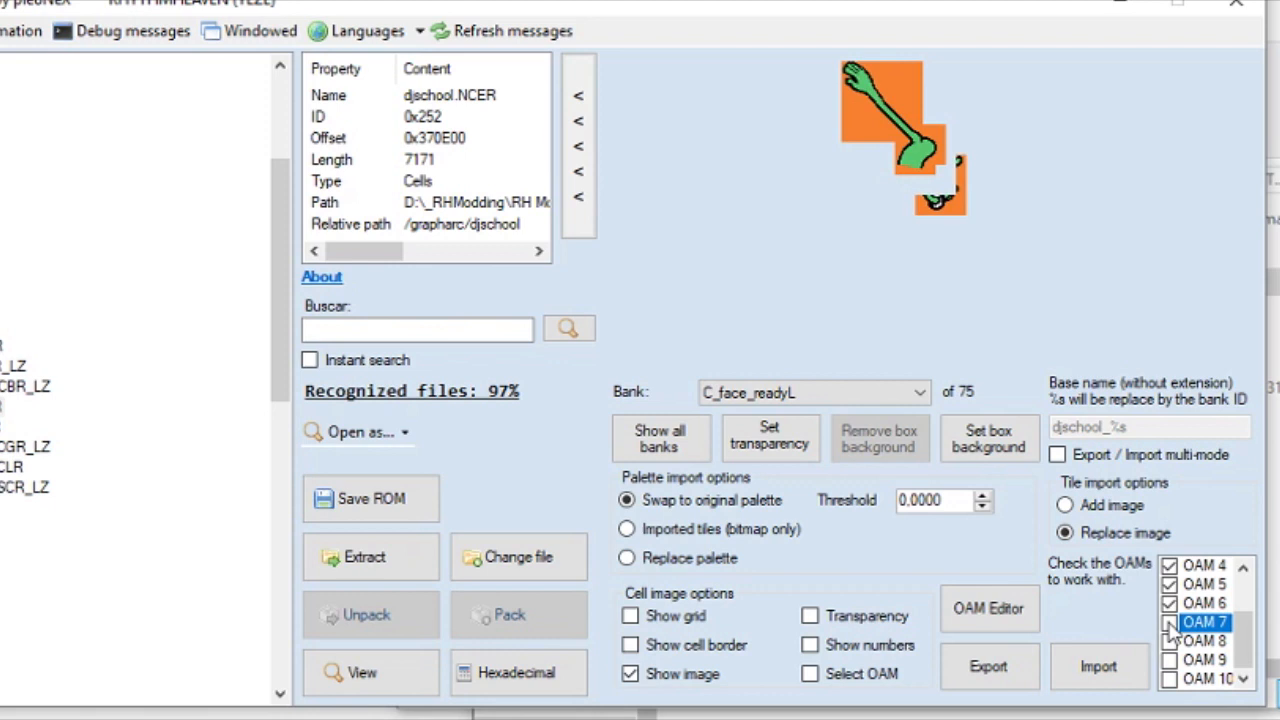
{"action": "left_click", "coordinate": [1168, 625]}
Exclude OAM 0, 1 and 2 as well and import the edited djschool.NCER_11 image into the remaining OAMs
{"action": "left_click_drag", "start_coordinate": [1243, 638], "coordinate": [1246, 602]}
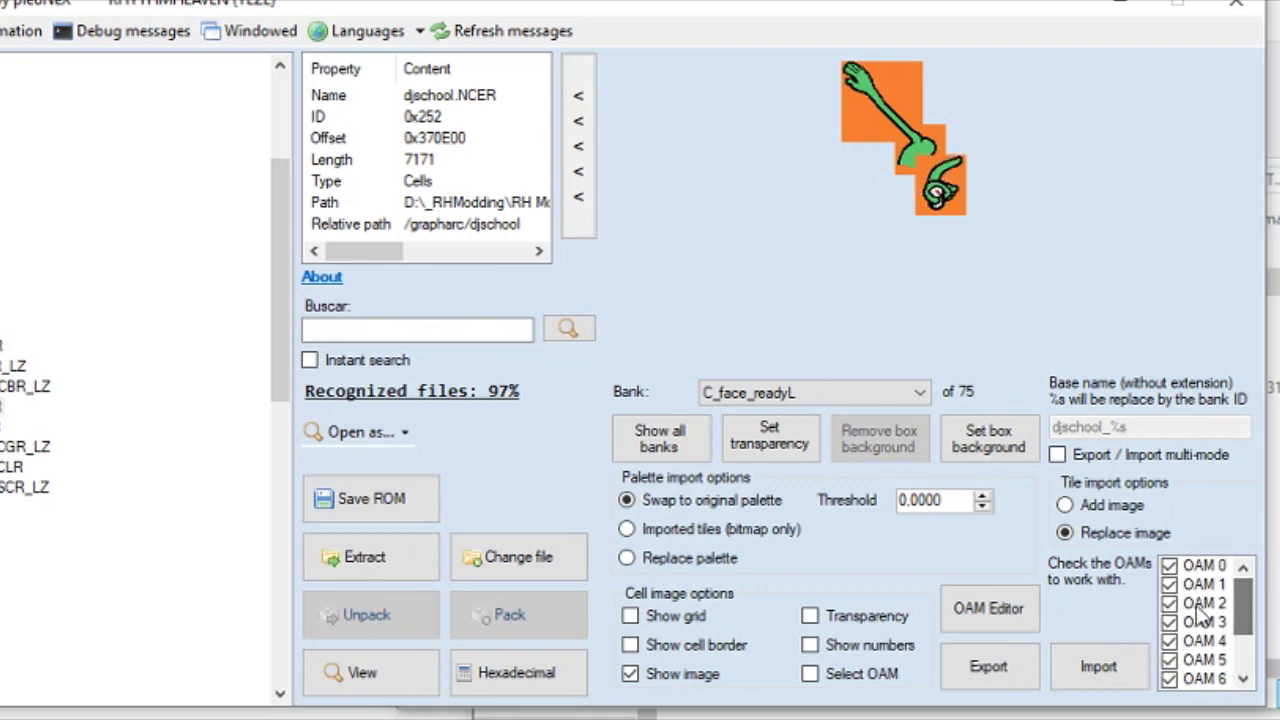
{"action": "left_click", "coordinate": [1170, 566]}
{"action": "left_click", "coordinate": [1170, 584]}
{"action": "left_click", "coordinate": [1170, 603]}
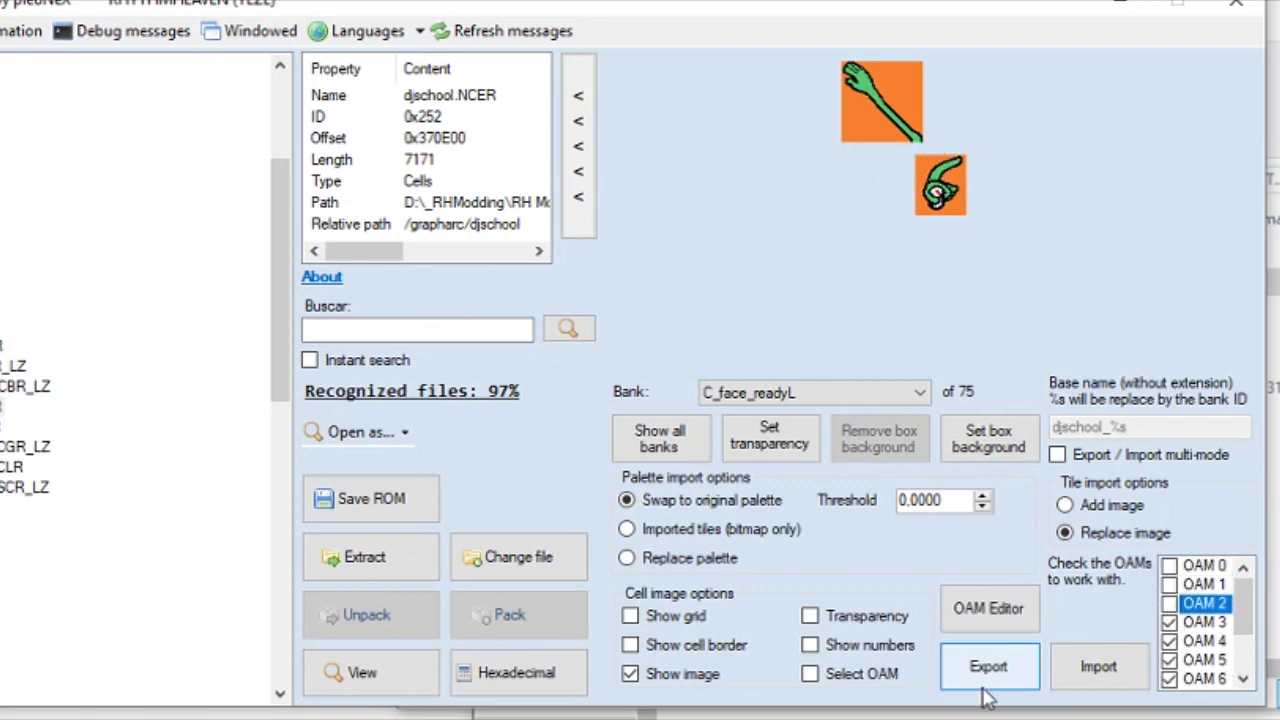
{"action": "left_click", "coordinate": [1097, 667]}
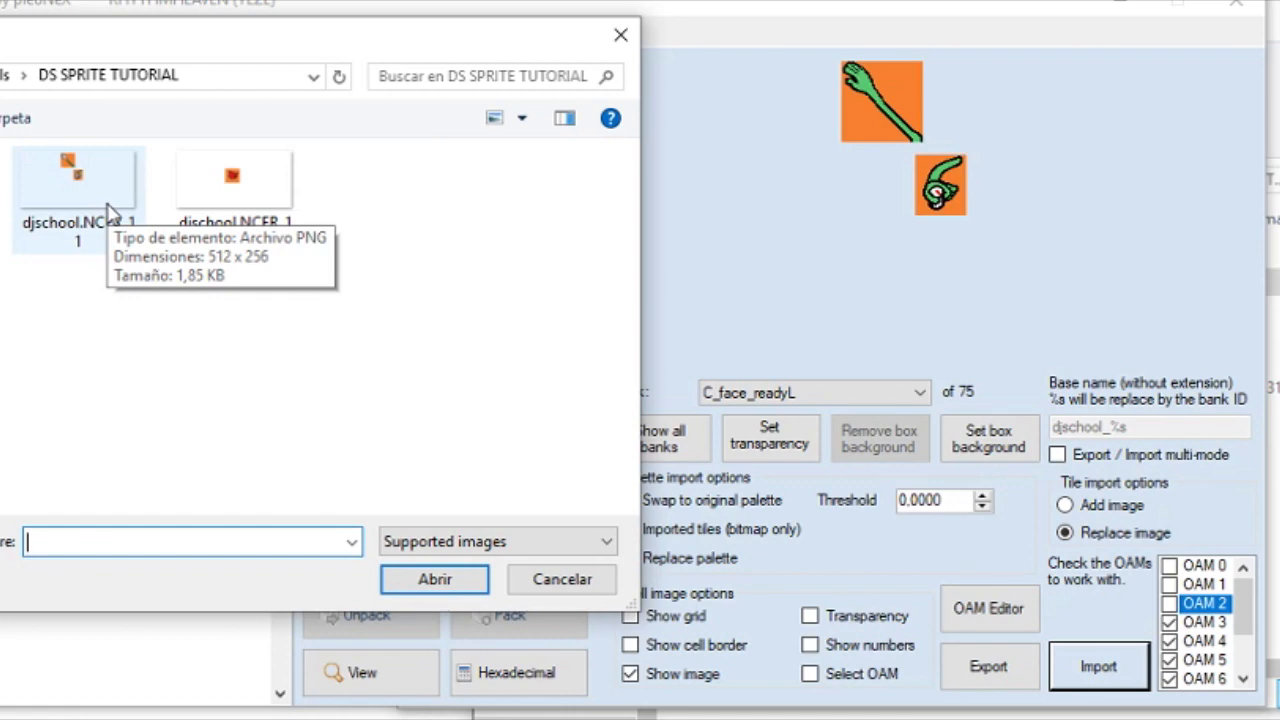
{"action": "double_click", "coordinate": [110, 212]}
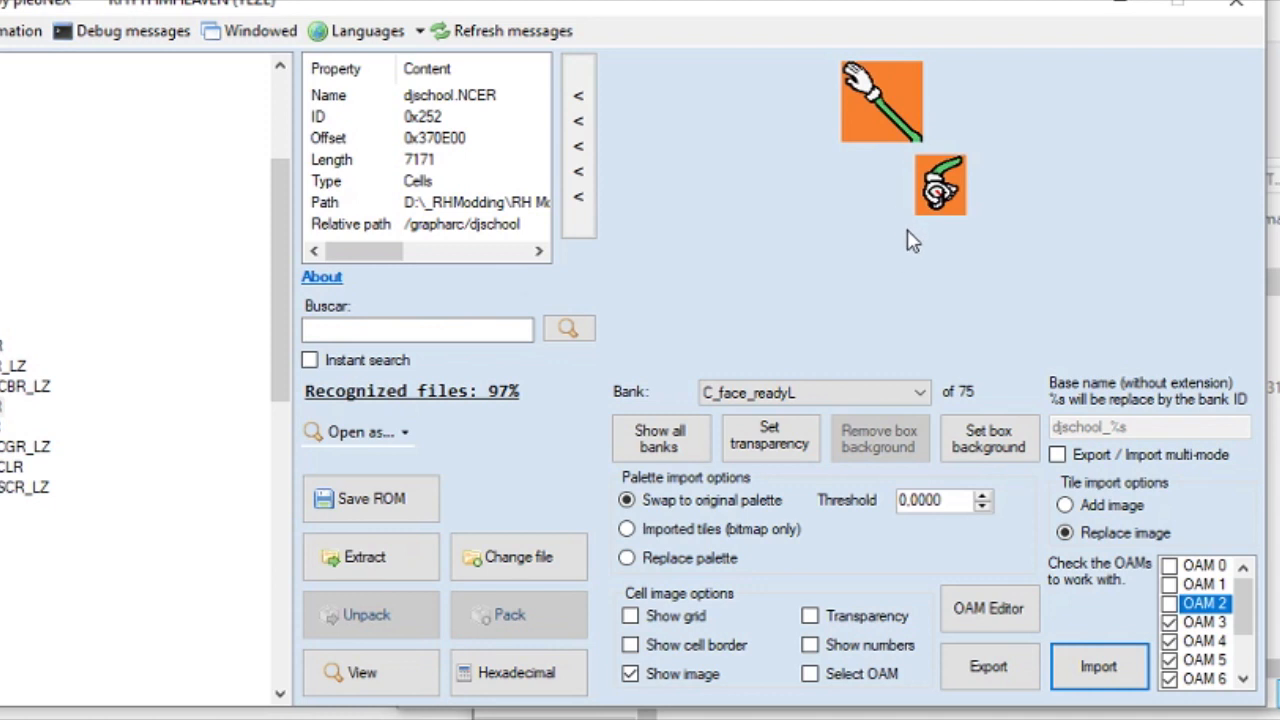
Switch to PaintTool SAI and scribble a small blue mark over the upper green arm in djschool.NCER_11
{"action": "left_click", "coordinate": [988, 666]}
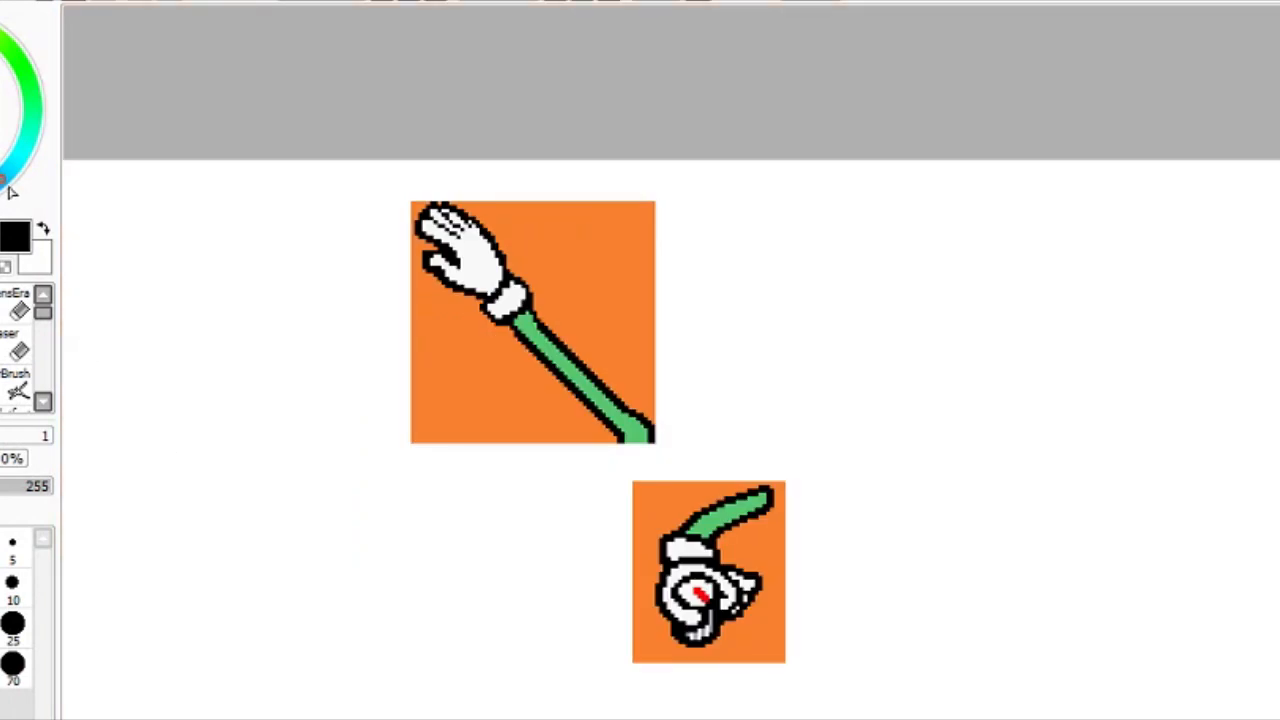
{"action": "left_click_drag", "start_coordinate": [0, 110], "coordinate": [0, 85]}
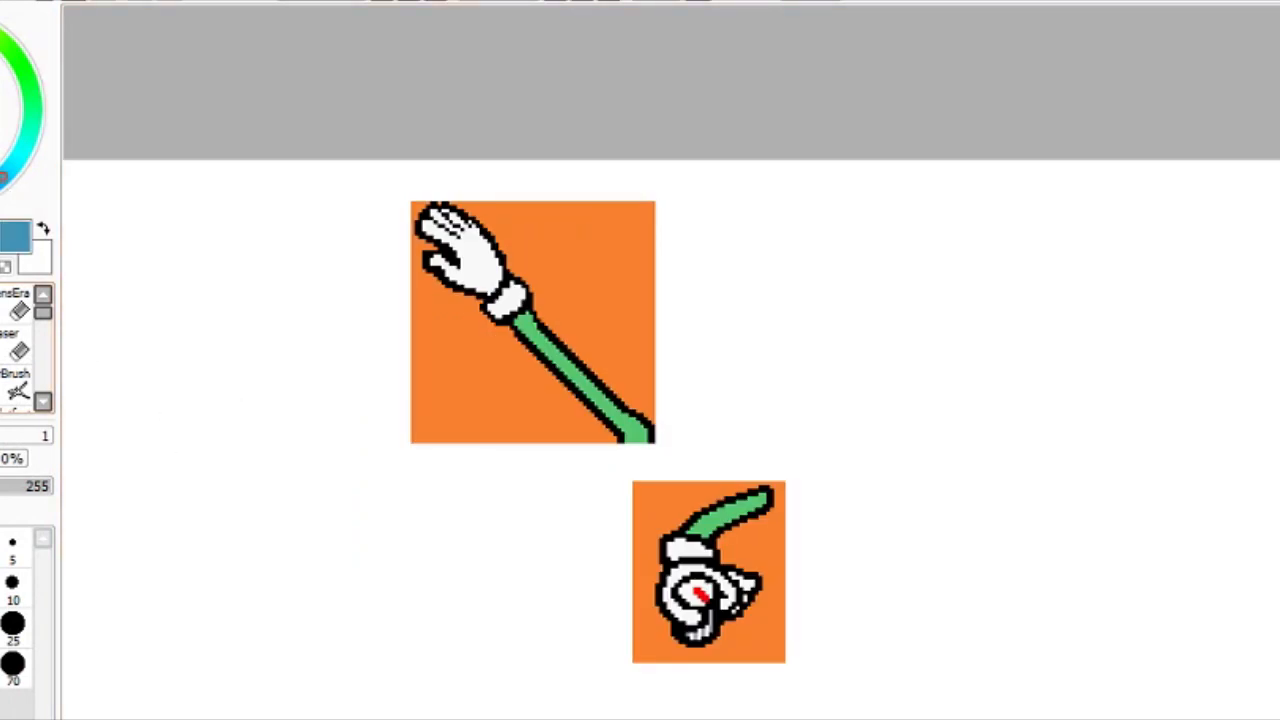
{"action": "left_click", "coordinate": [0, 333]}
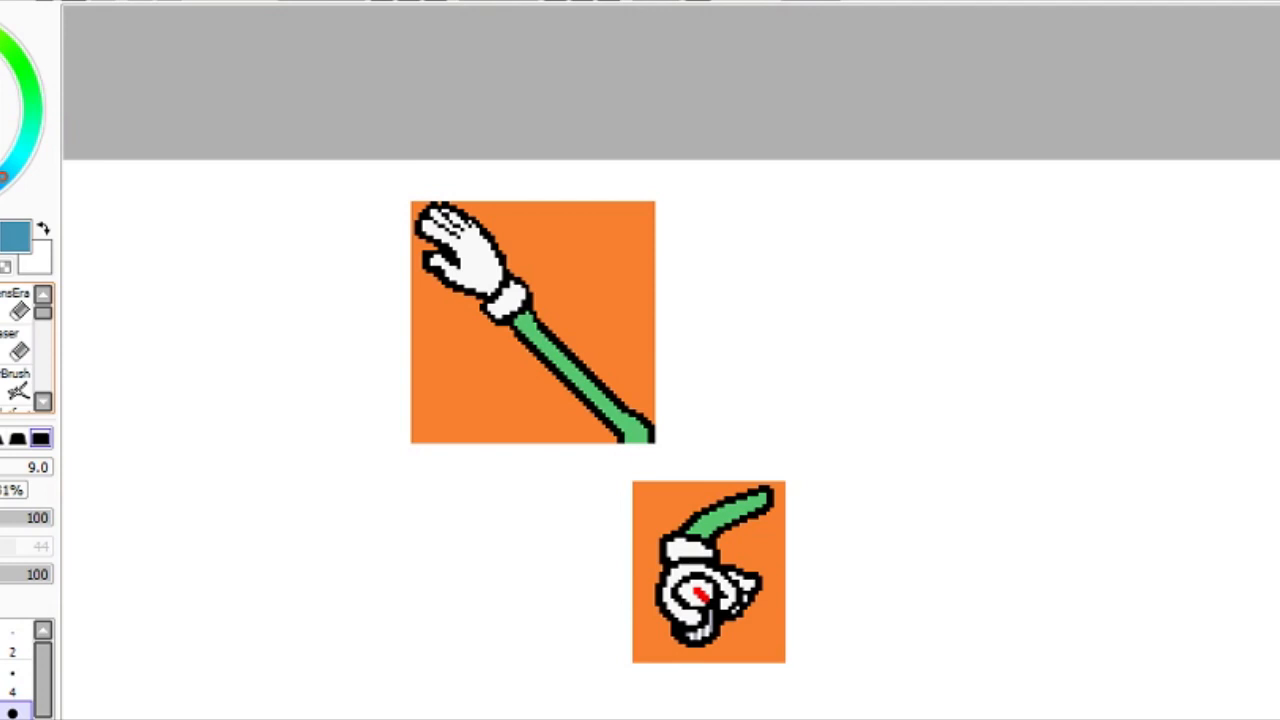
{"action": "left_click", "coordinate": [0, 345]}
{"action": "left_click_drag", "start_coordinate": [603, 369], "coordinate": [590, 358]}
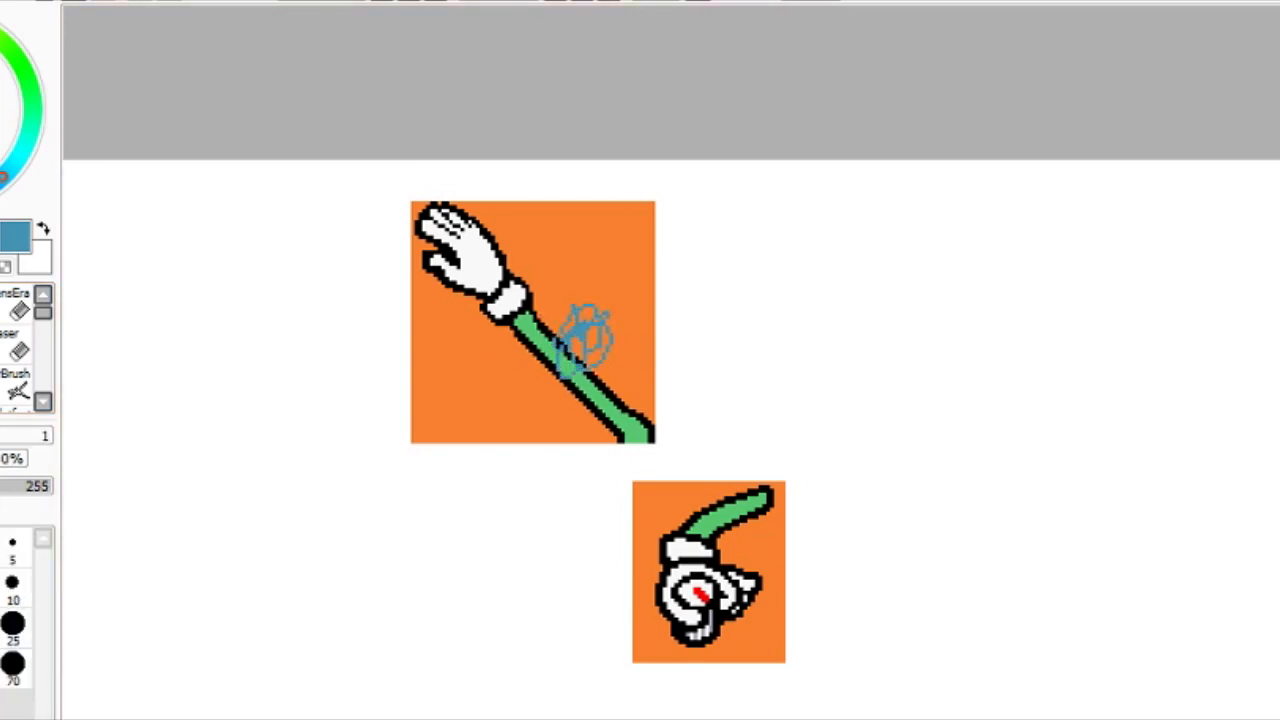
Save the canvas as a separate PNG named djschool.NCER_11ED in 32bpp ARGB format
{"action": "left_click", "coordinate": [8, 275]}
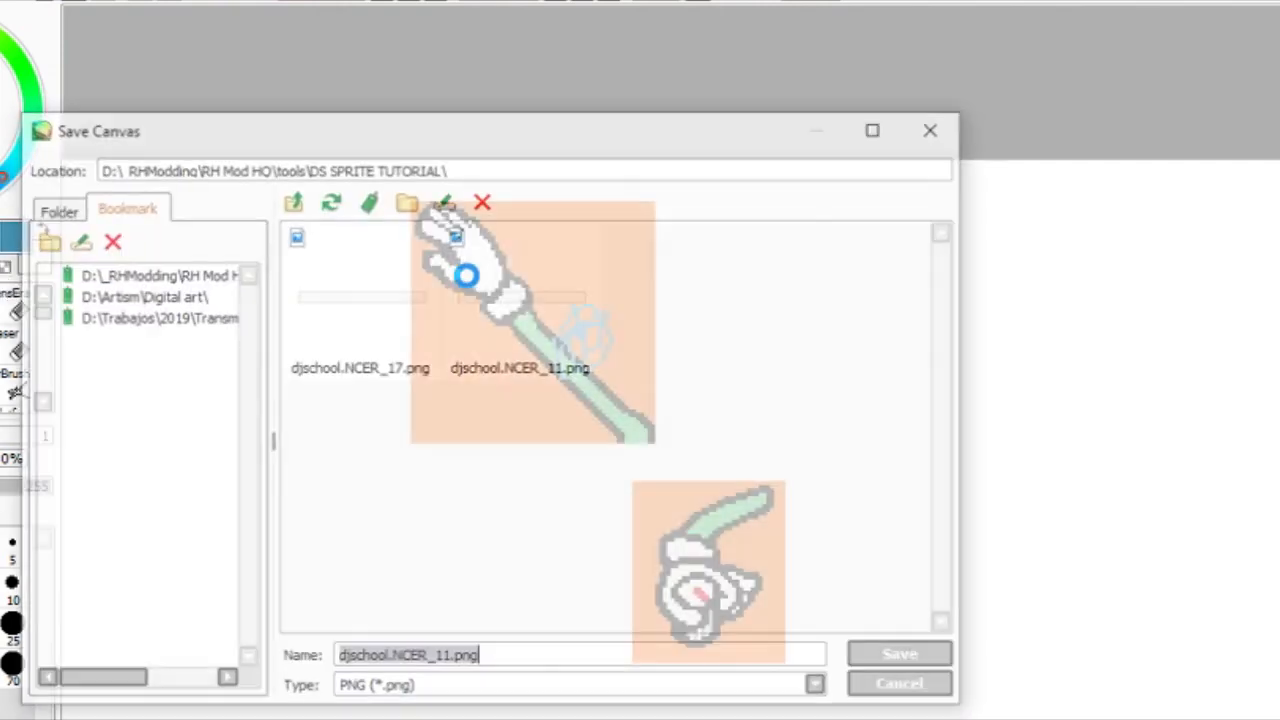
{"action": "left_click", "coordinate": [452, 659]}
{"action": "type", "text": "ED"}
{"action": "left_click", "coordinate": [896, 656]}
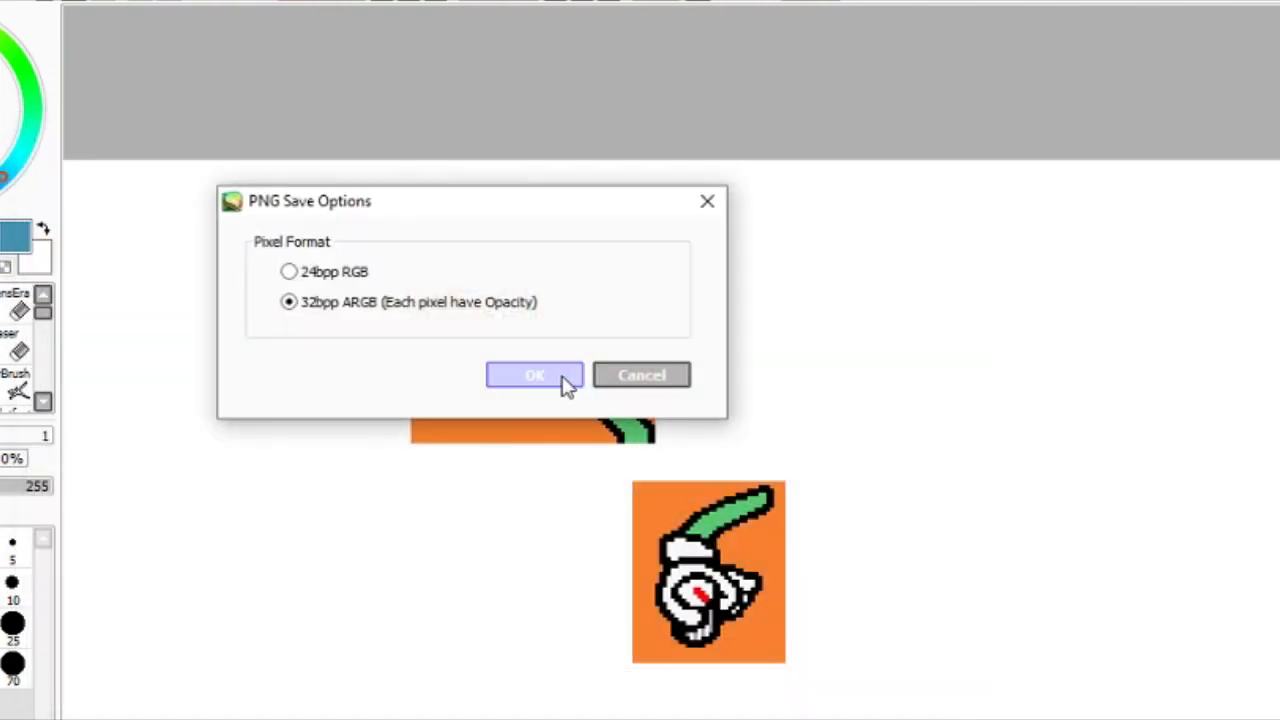
{"action": "left_click", "coordinate": [562, 377]}
Switch to Tinke and import djschool.NCER_11 into the selected OAMs of the C_face_readyL bank again
{"action": "left_click", "coordinate": [1279, 2]}
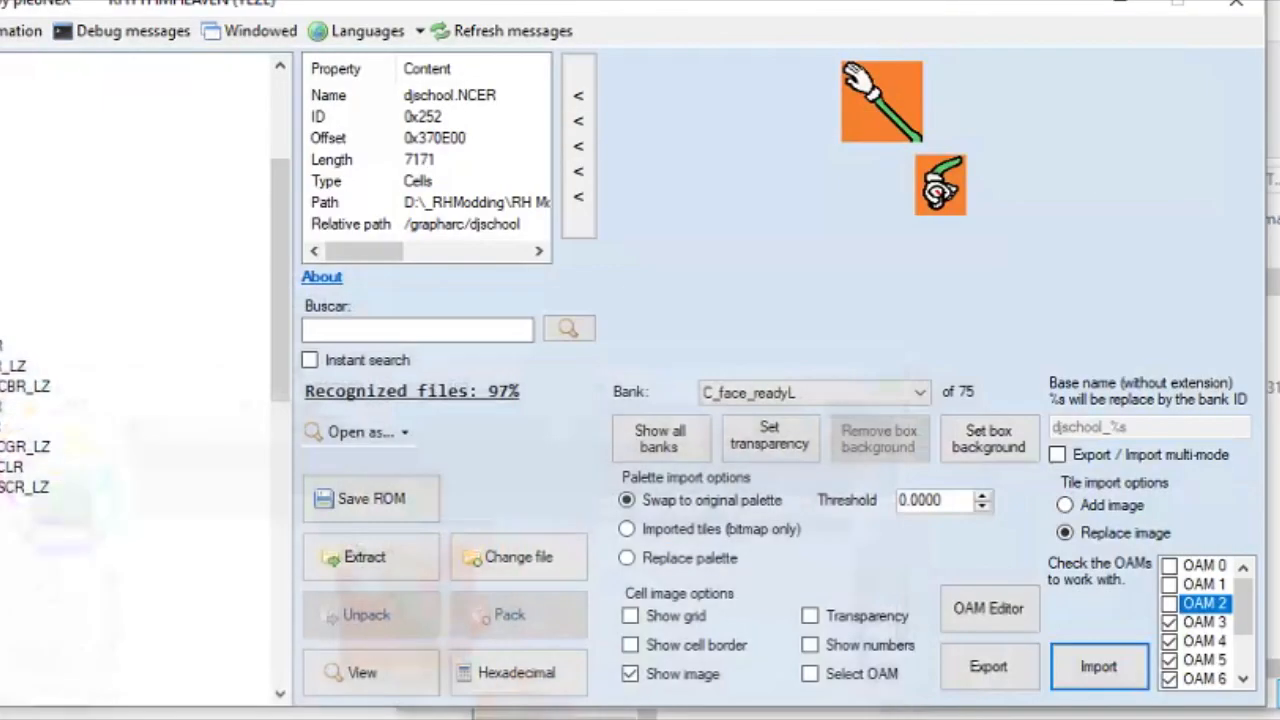
{"action": "left_click", "coordinate": [1068, 670]}
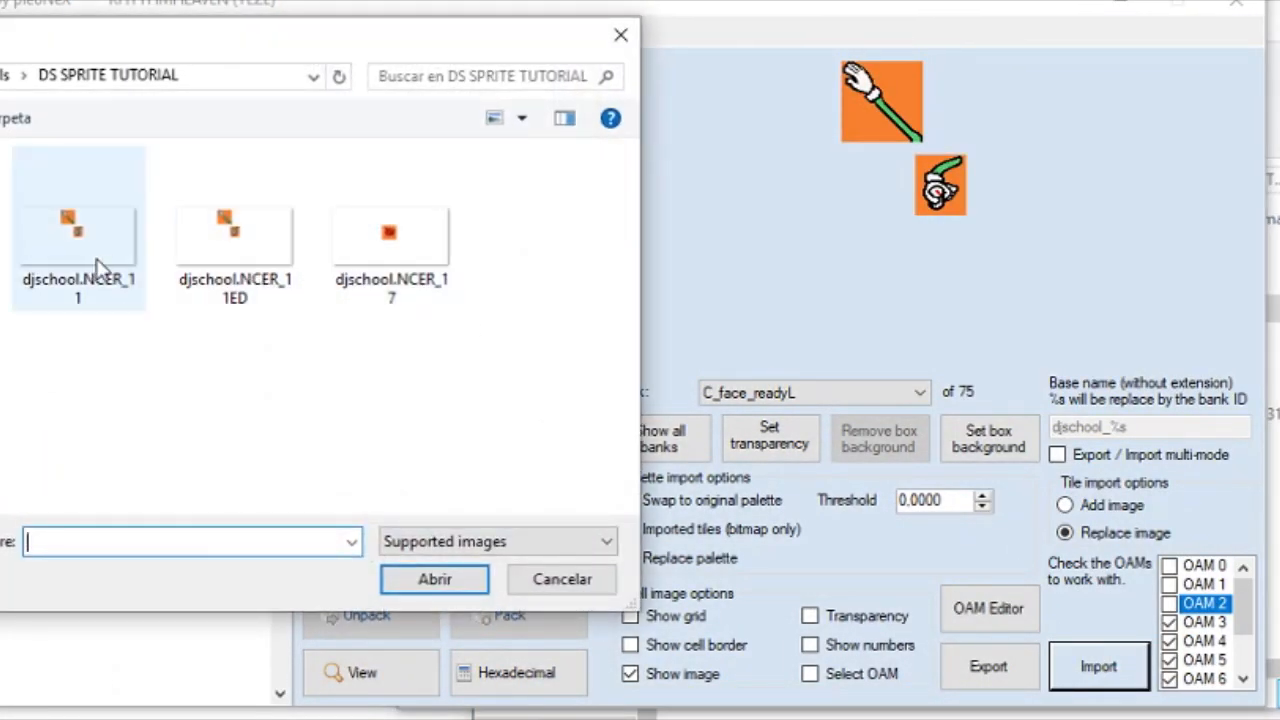
{"action": "double_click", "coordinate": [98, 268]}
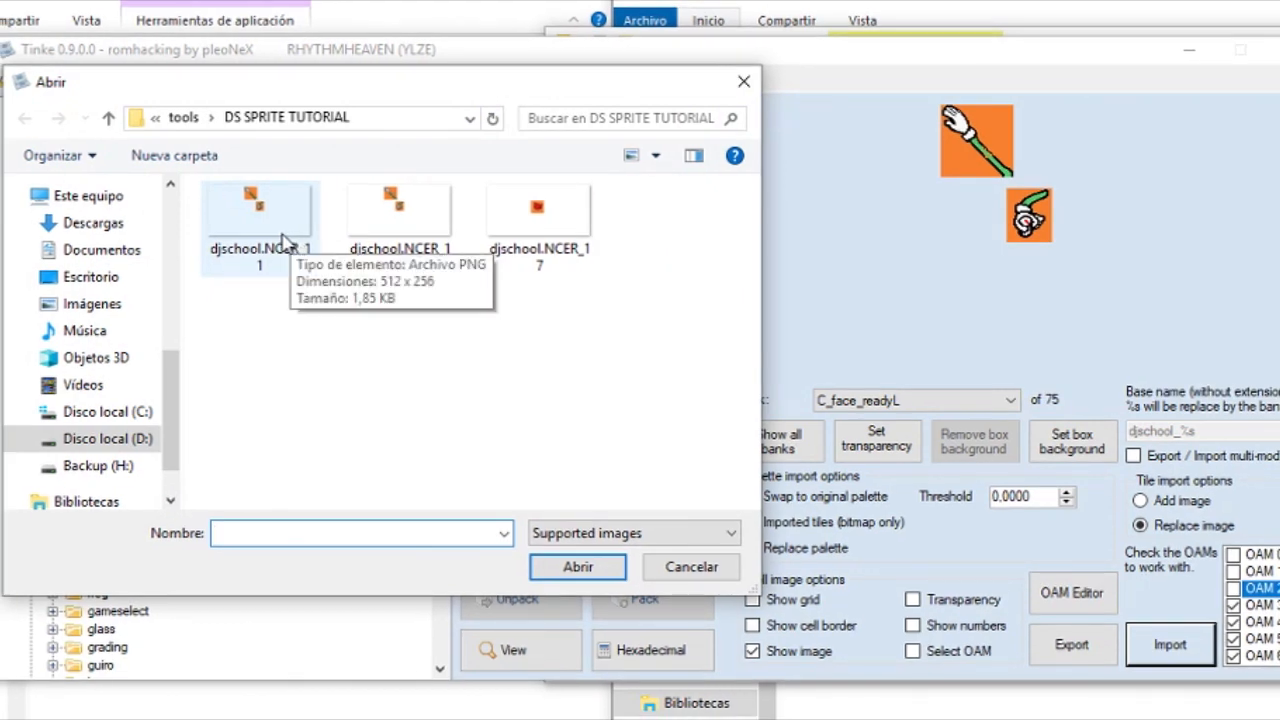
{"action": "double_click", "coordinate": [255, 215]}
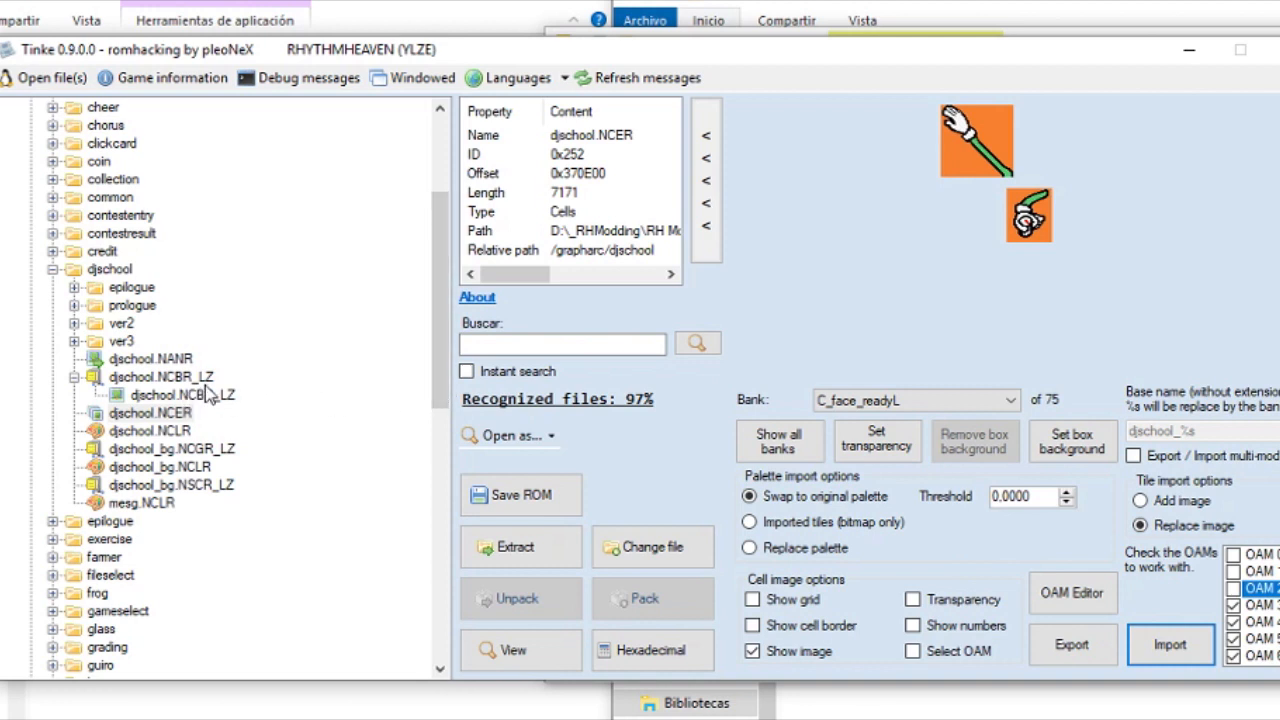
Check the C_face_sad and C_face_delight banks and turn on transparency for the cell image
{"action": "left_click", "coordinate": [952, 401]}
{"action": "left_click", "coordinate": [900, 7]}
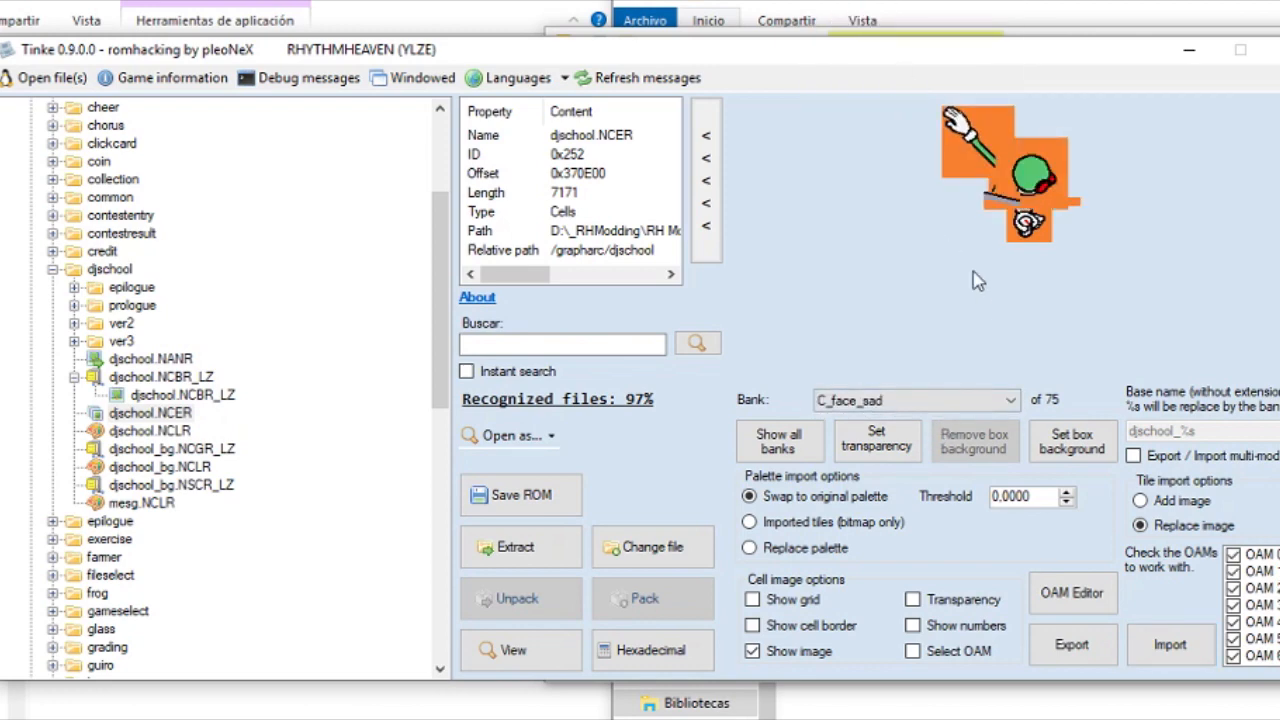
{"action": "left_click", "coordinate": [974, 410]}
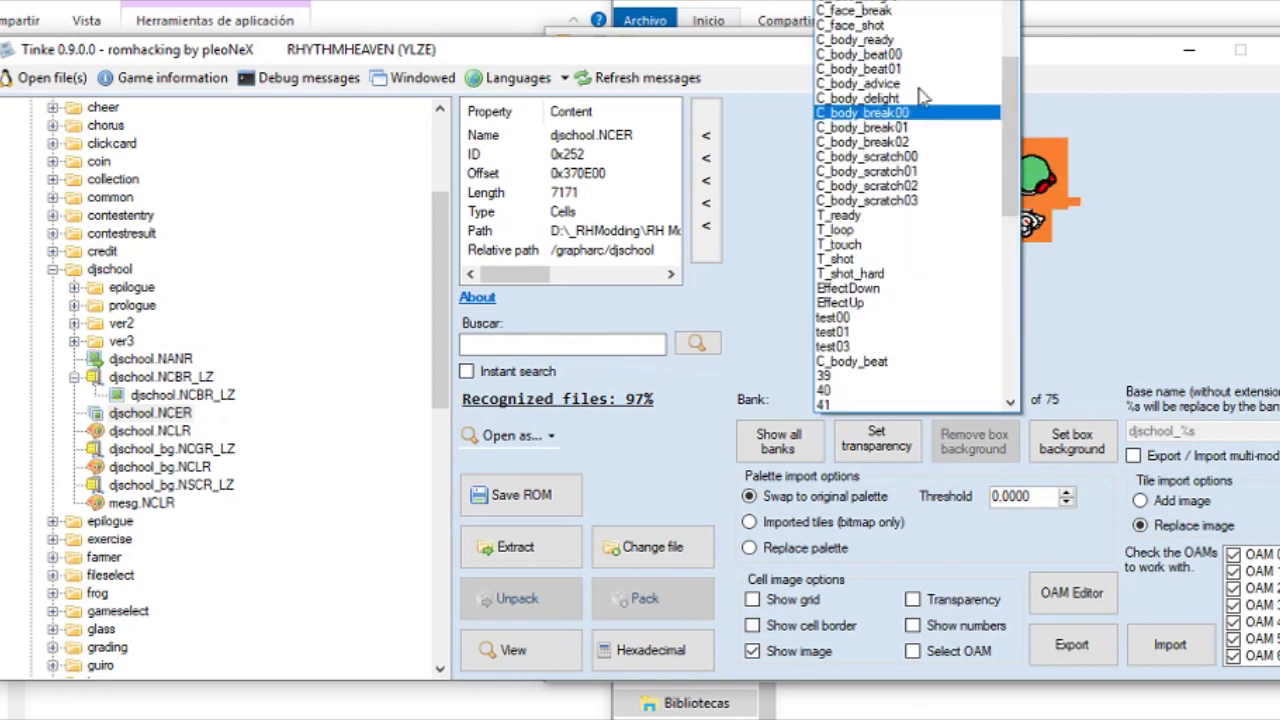
{"action": "left_click", "coordinate": [900, 8]}
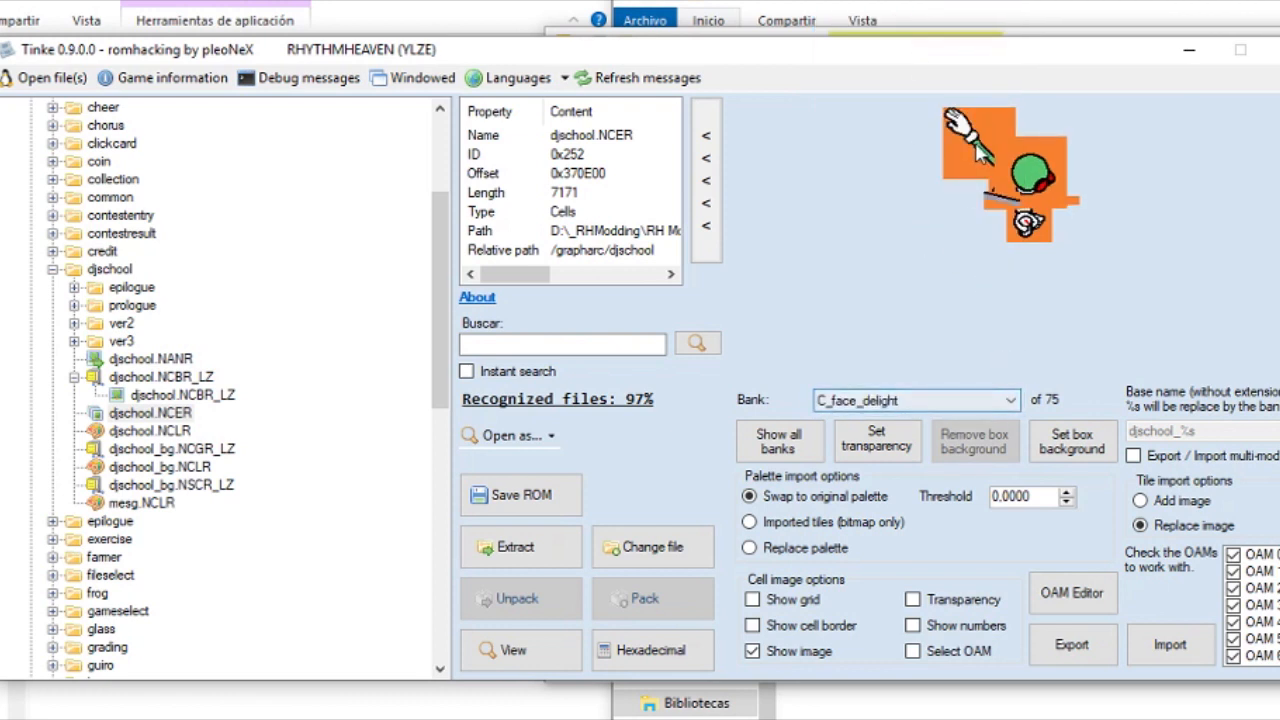
{"action": "left_click", "coordinate": [935, 600]}
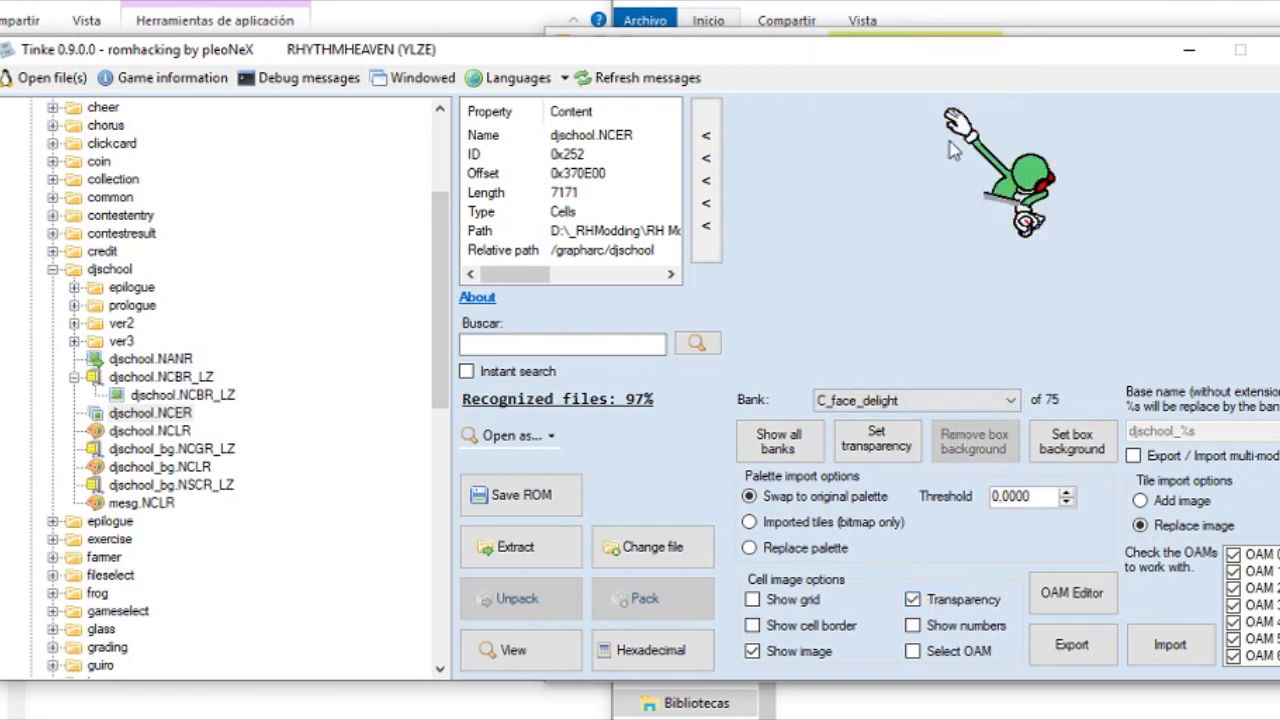
Look through the C_face_readyL, C_body_ready and neighbouring banks to check how the edited hands appear, finishing on C_face_sad
{"action": "left_click", "coordinate": [959, 400]}
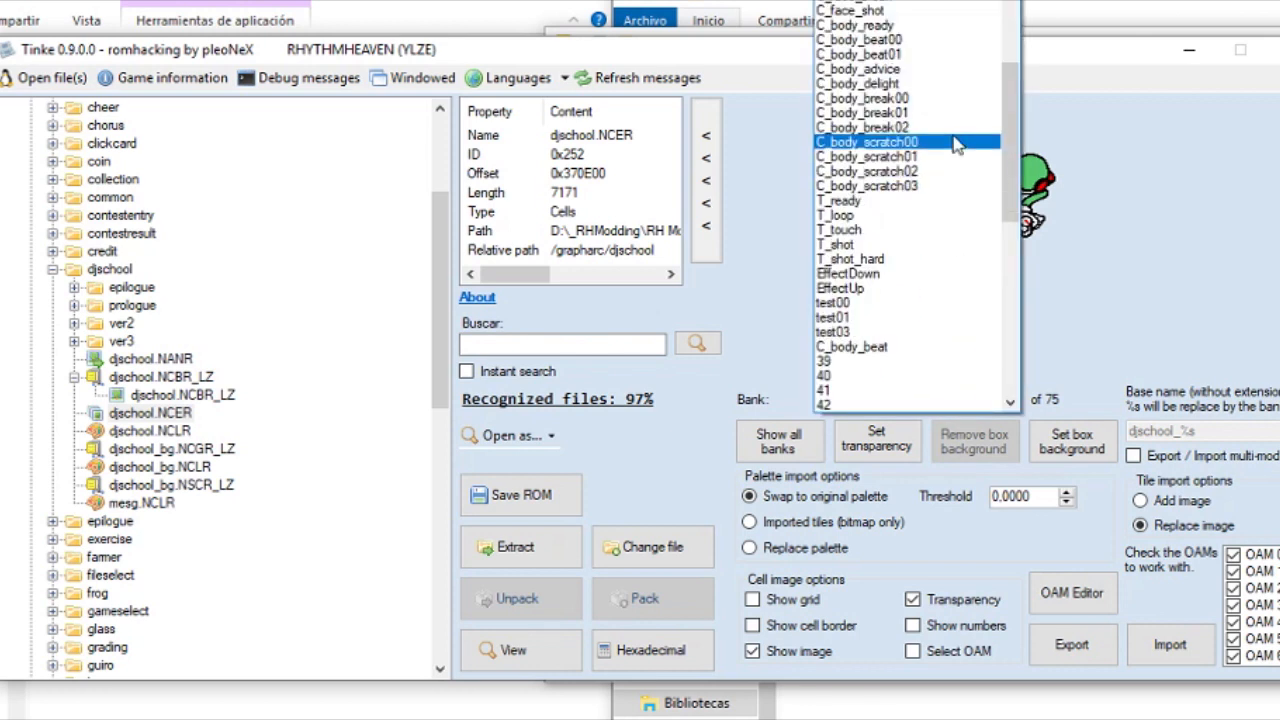
{"action": "left_click", "coordinate": [897, 3]}
{"action": "scroll", "coordinate": [990, 400], "scroll_direction": "down", "scroll_amount": 2}
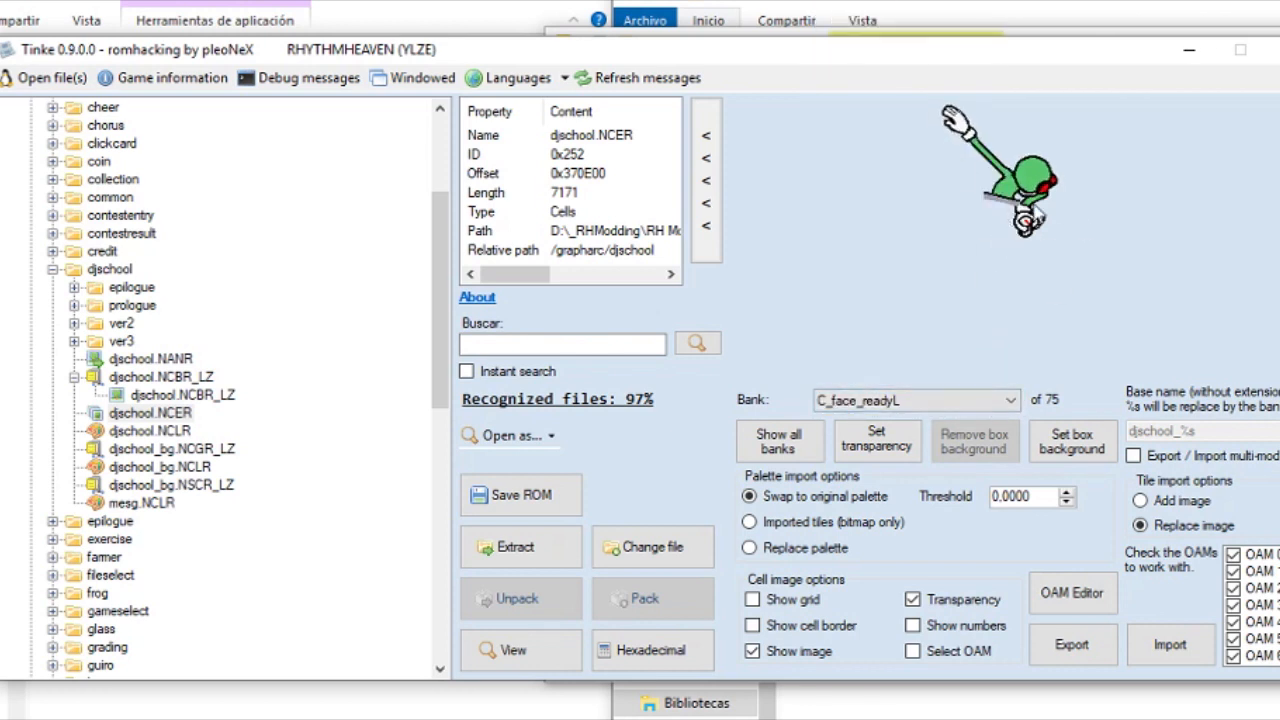
{"action": "left_click", "coordinate": [975, 408]}
{"action": "left_click", "coordinate": [950, 86]}
{"action": "scroll", "coordinate": [960, 394], "scroll_direction": "down", "scroll_amount": 4}
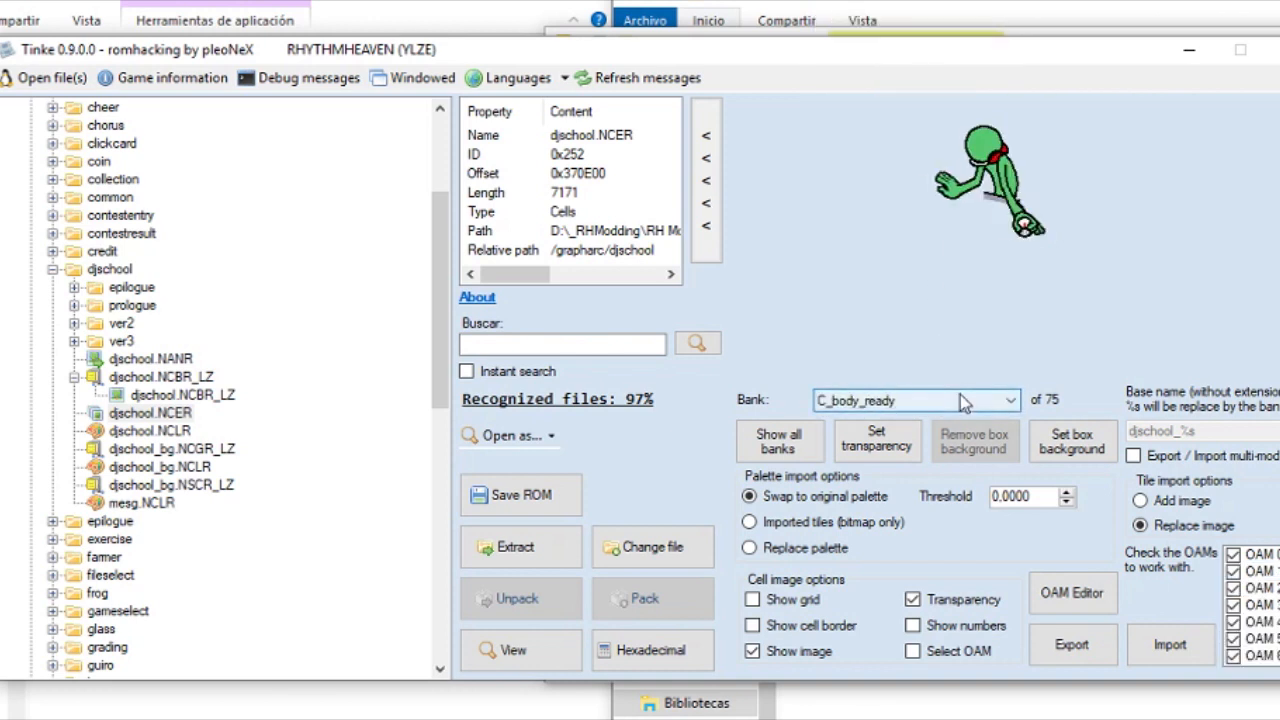
{"action": "scroll", "coordinate": [960, 400], "scroll_direction": "down", "scroll_amount": 4}
{"action": "scroll", "coordinate": [960, 394], "scroll_direction": "down", "scroll_amount": 7}
{"action": "scroll", "coordinate": [966, 401], "scroll_direction": "down", "scroll_amount": 3}
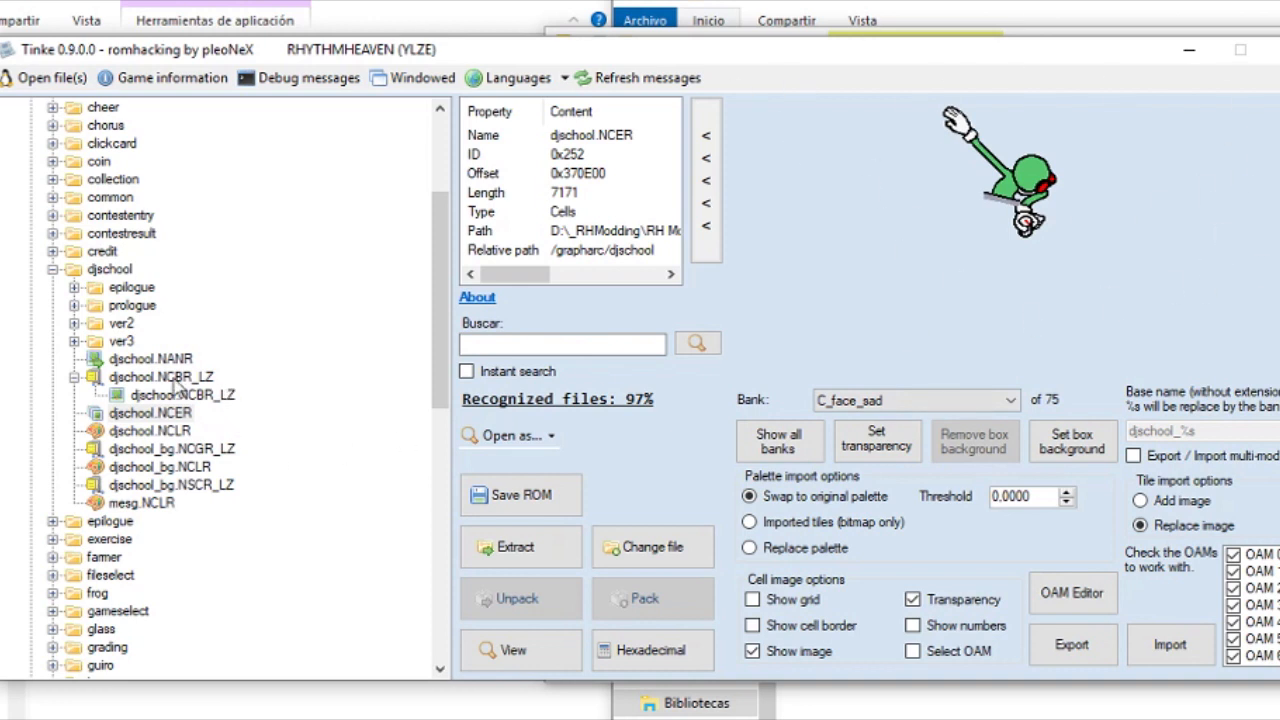
Pack the compressed djschool.NCBR_LZ file with its edited graphics
{"action": "left_click", "coordinate": [172, 377]}
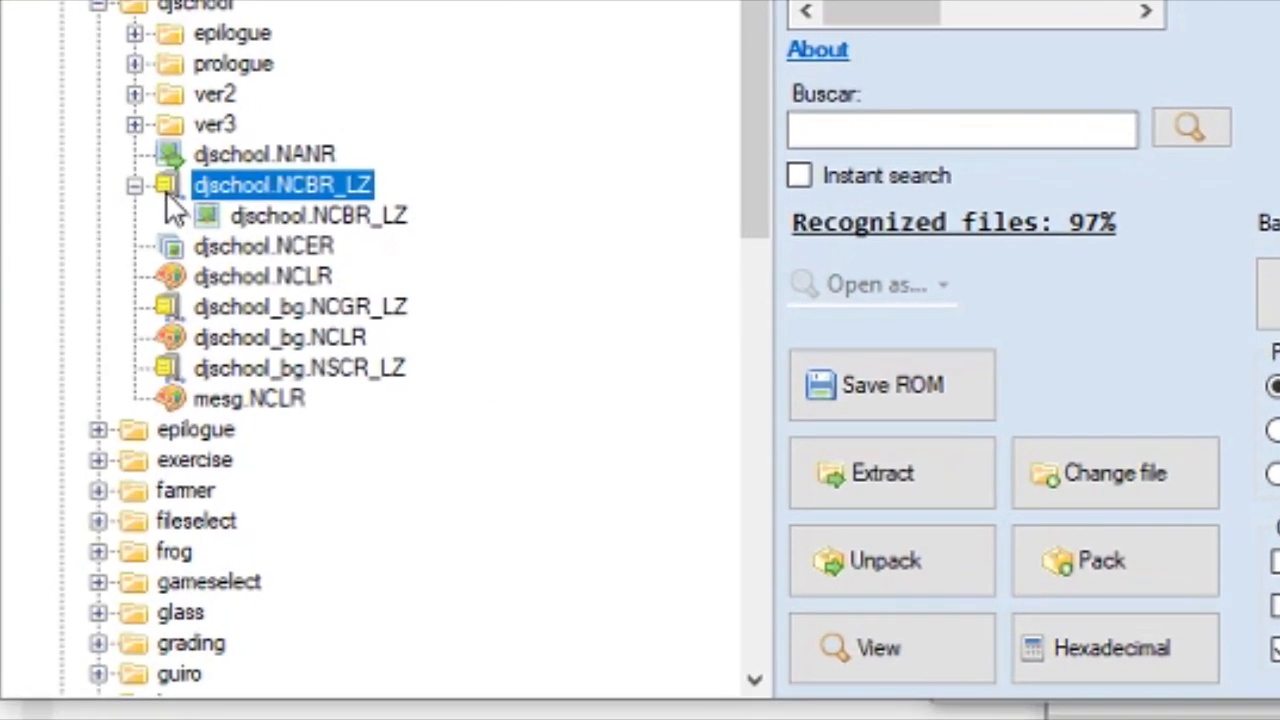
{"action": "left_click", "coordinate": [1143, 574]}
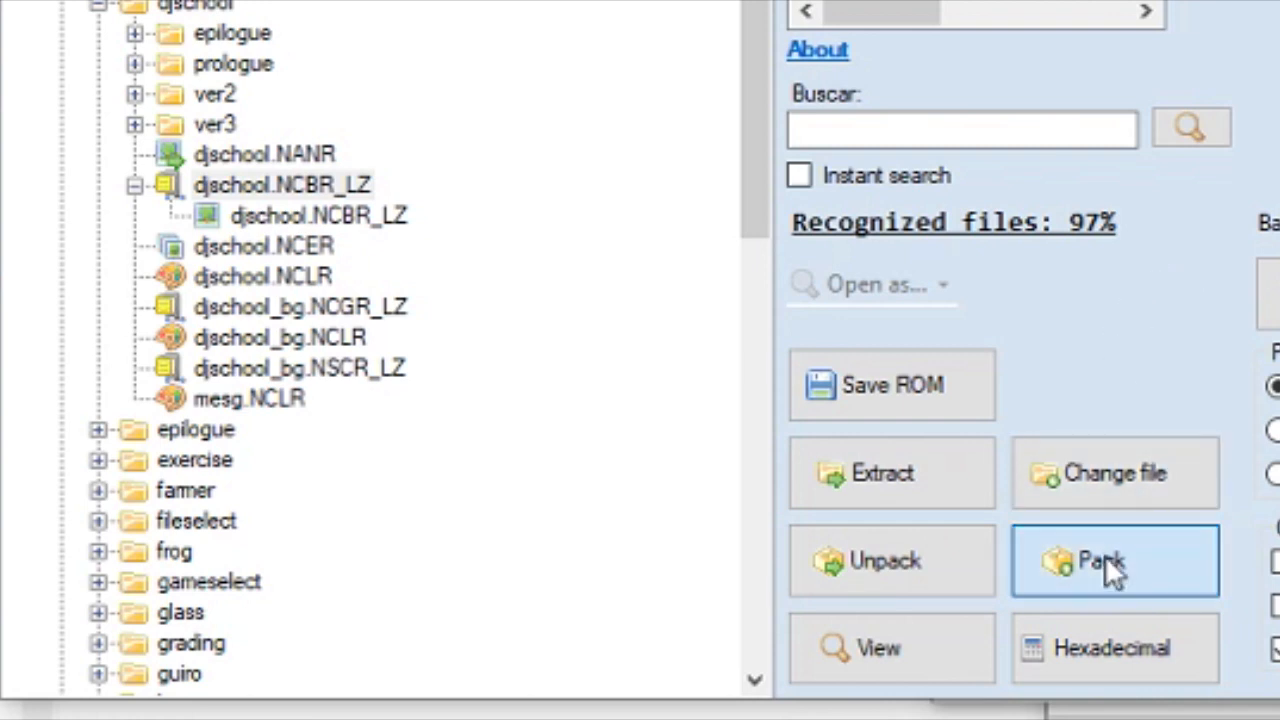
Save the modified ROM as Rhythm Heaven GoldED.nds in the DS SPRITE TUTORIAL folder and close Tinke
{"action": "left_click", "coordinate": [916, 406]}
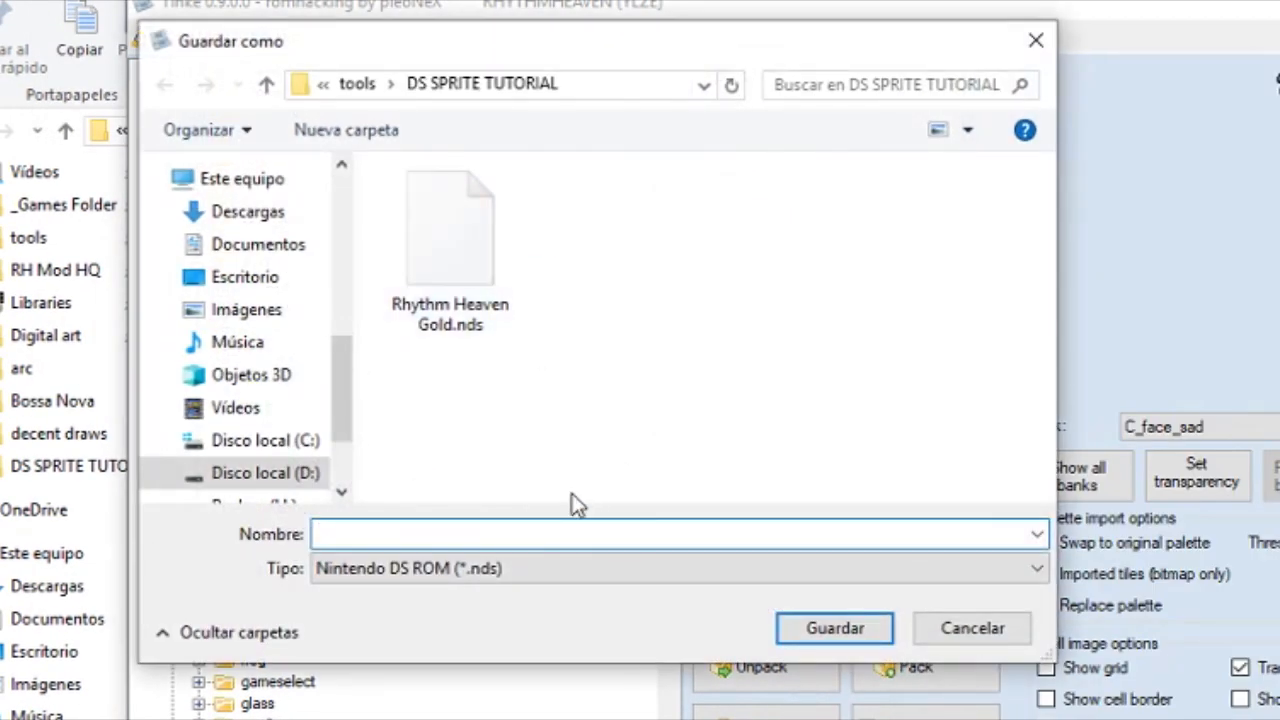
{"action": "left_click", "coordinate": [446, 290]}
{"action": "left_click", "coordinate": [476, 533]}
{"action": "left_click", "coordinate": [476, 533]}
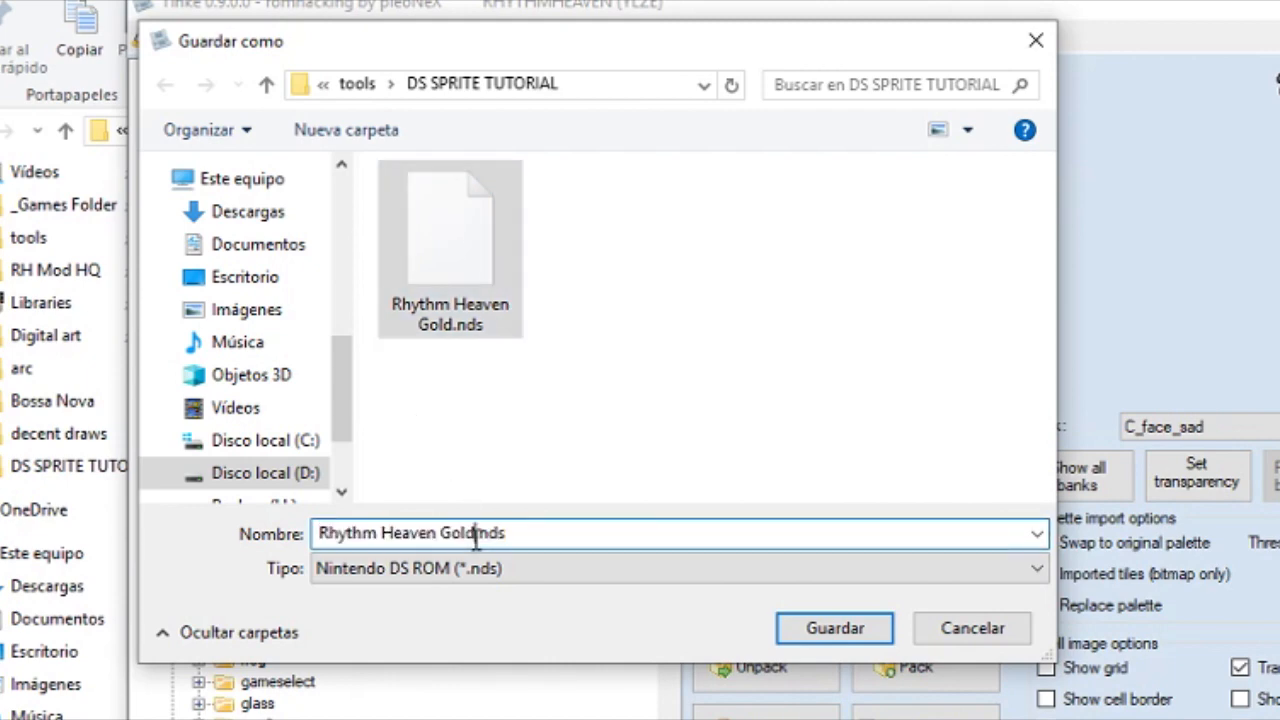
{"action": "type", "text": "ED"}
{"action": "left_click", "coordinate": [835, 628]}
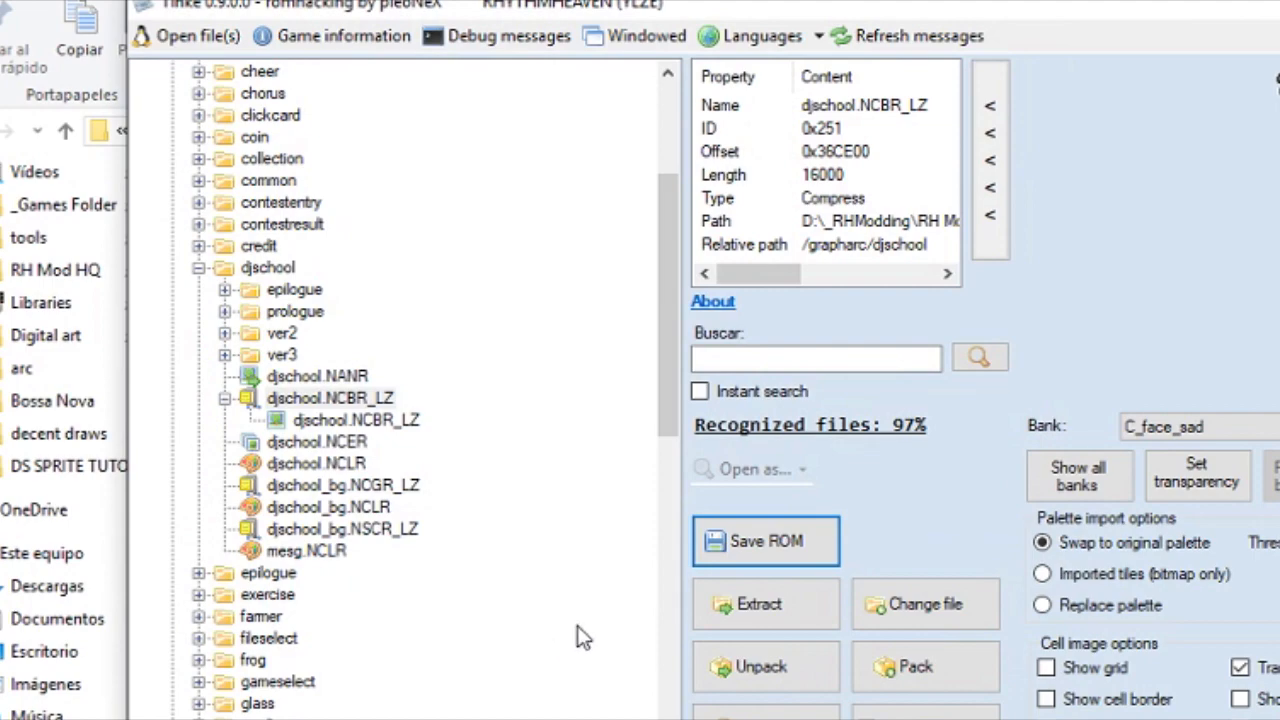
{"action": "key", "text": "alt+F4"}
{"action": "key", "text": "super+s"}
{"action": "type", "text": "desm"}
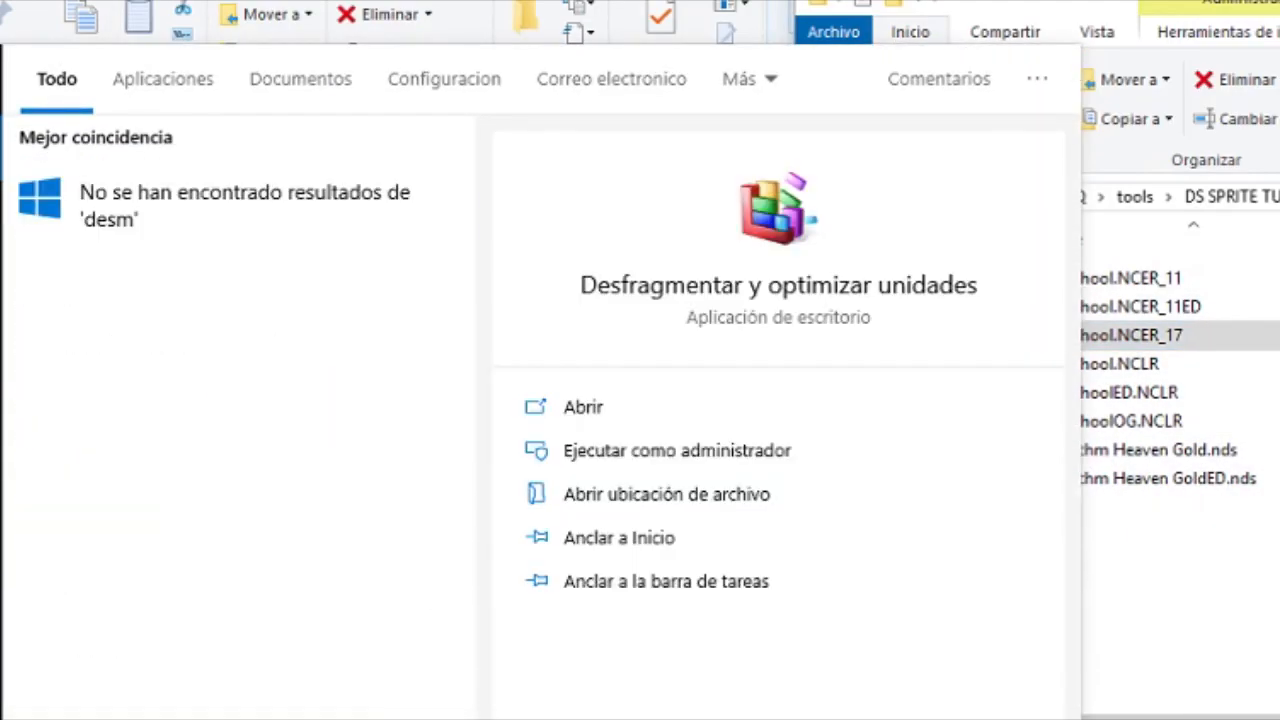
{"action": "key", "text": "BackSpace"}
{"action": "key", "text": "BackSpace"}
{"action": "key", "text": "BackSpace"}
{"action": "key", "text": "BackSpace"}
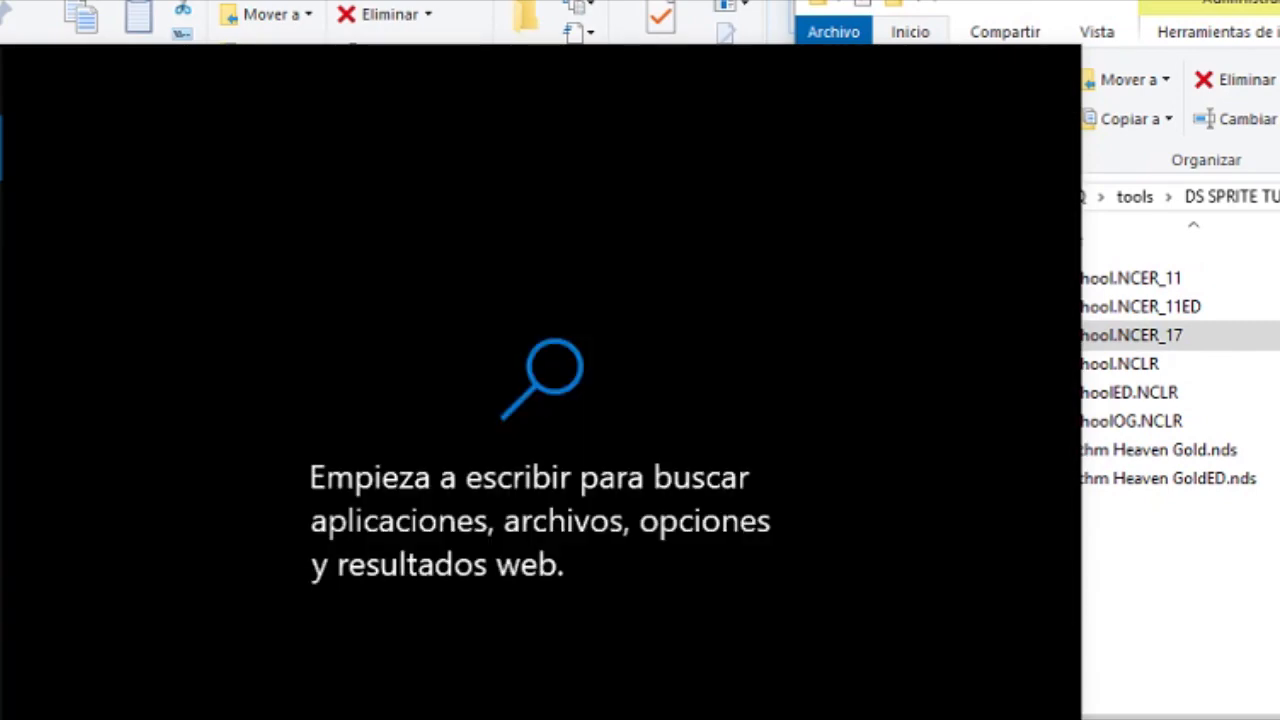
{"action": "key", "text": "Escape"}
Launch the DeSmuME emulator from the Emulators\DS folder on drive D and move its window clear for use
{"action": "right_click", "coordinate": [307, 718]}
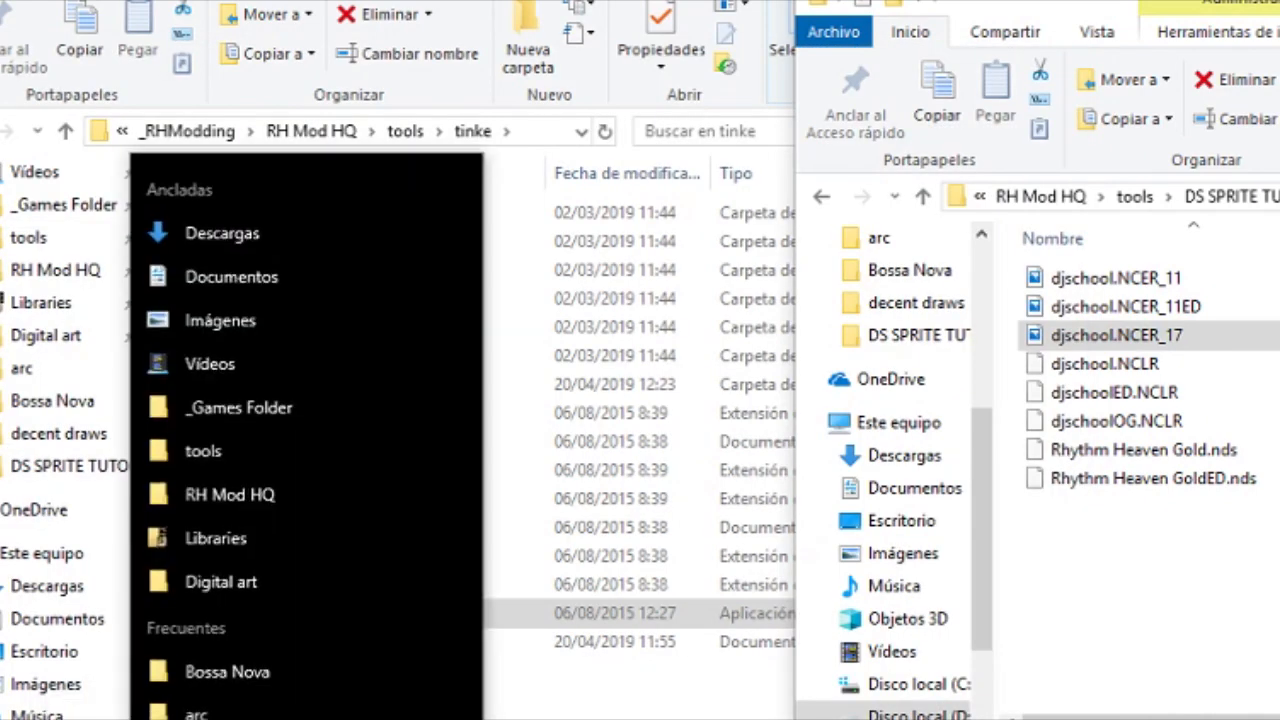
{"action": "left_click", "coordinate": [380, 718]}
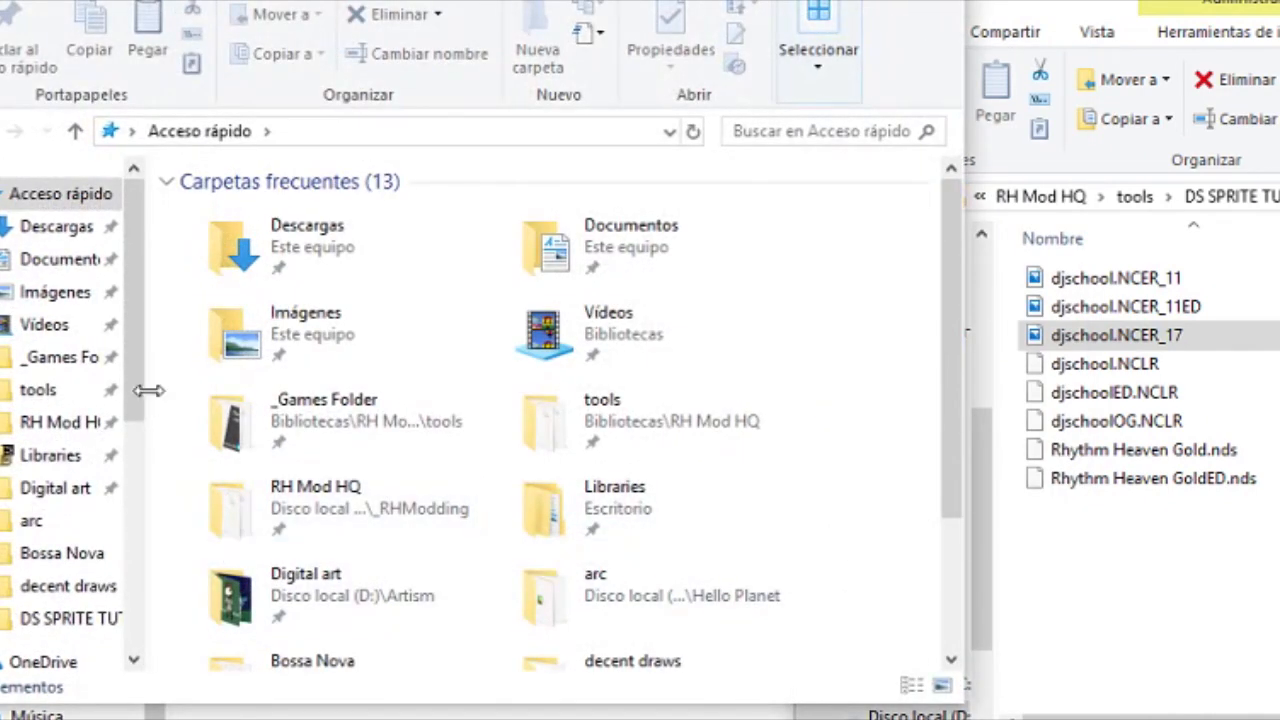
{"action": "scroll", "coordinate": [140, 458], "scroll_direction": "down", "scroll_amount": 5}
{"action": "scroll", "coordinate": [149, 551], "scroll_direction": "up", "scroll_amount": 5}
{"action": "scroll", "coordinate": [100, 460], "scroll_direction": "down", "scroll_amount": 5}
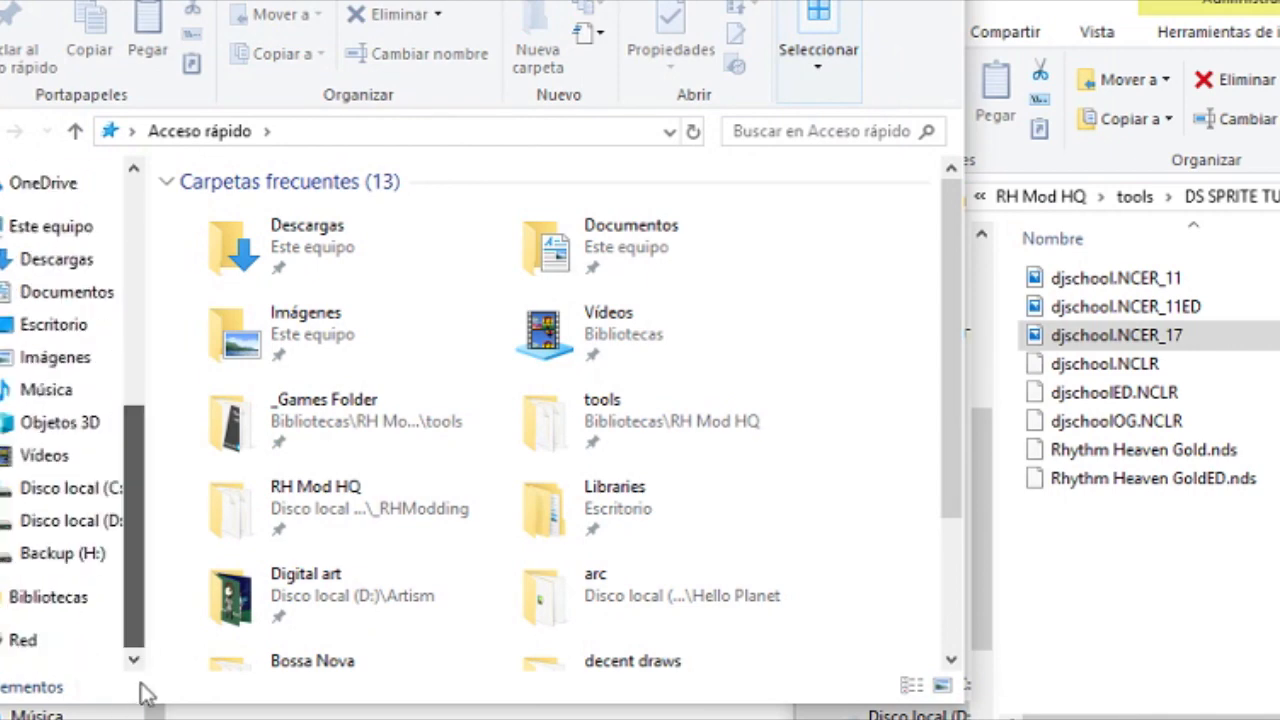
{"action": "left_click", "coordinate": [85, 521]}
{"action": "double_click", "coordinate": [314, 503]}
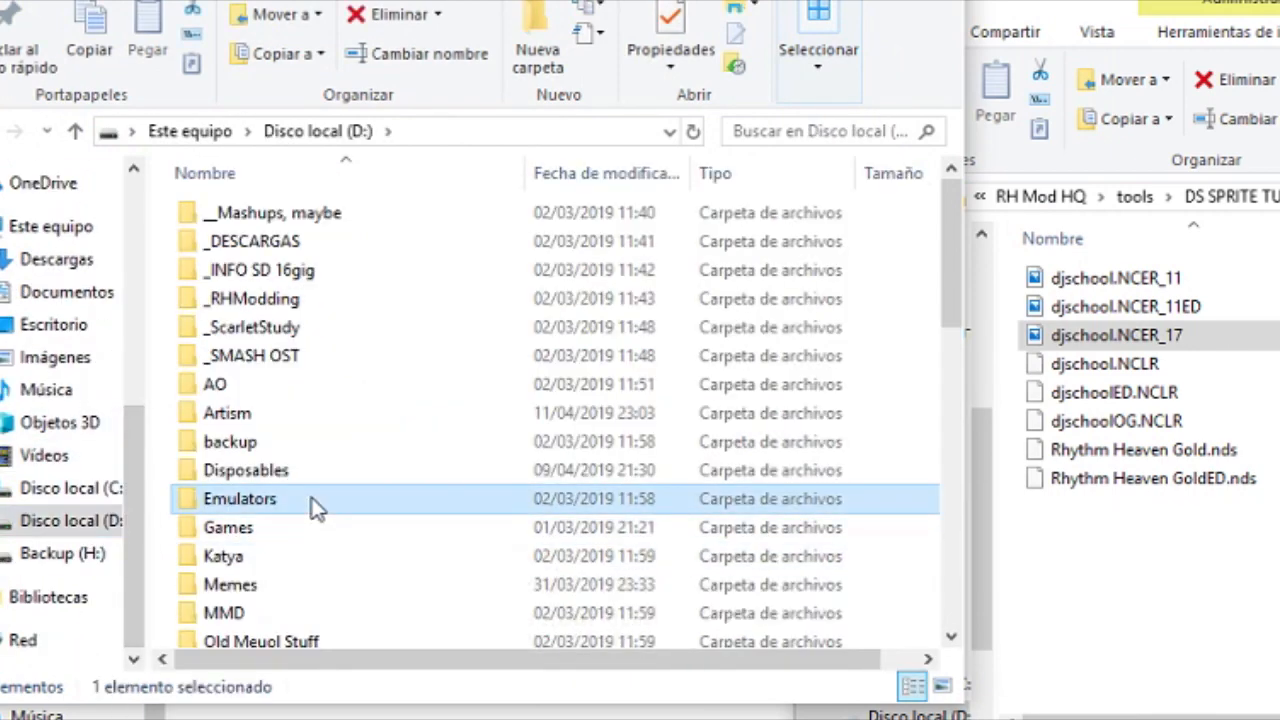
{"action": "double_click", "coordinate": [258, 216]}
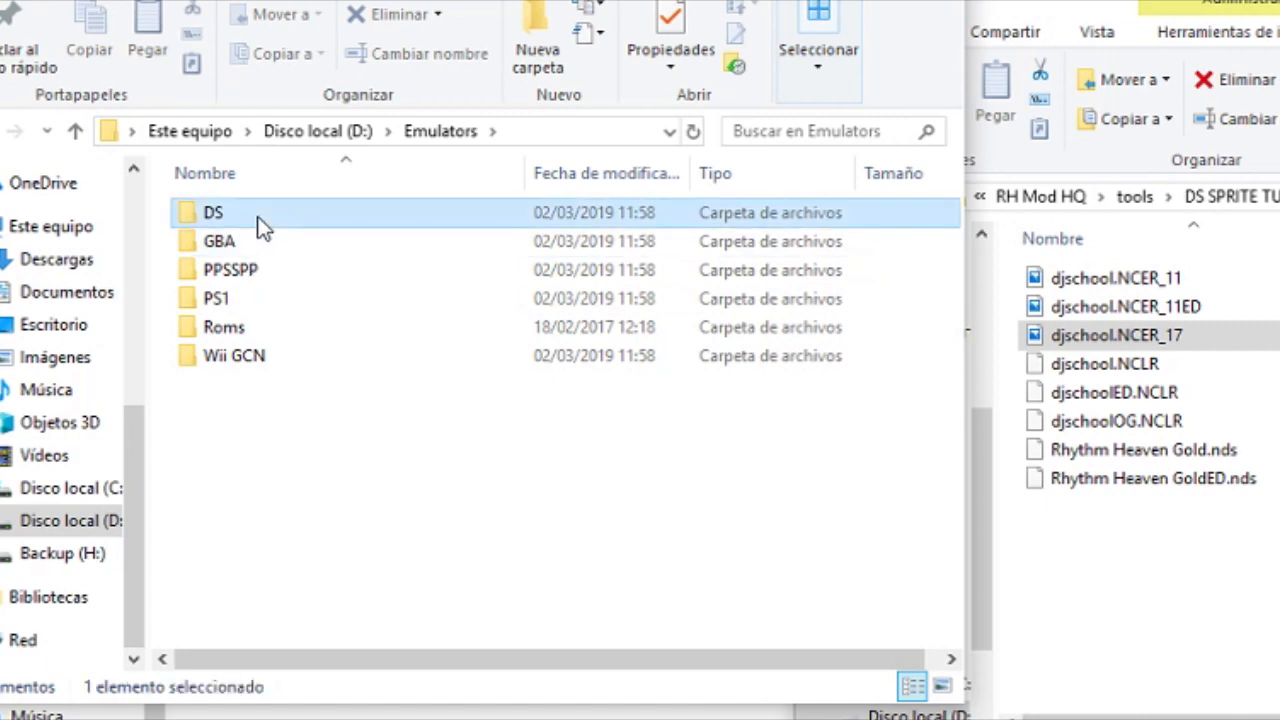
{"action": "double_click", "coordinate": [290, 498]}
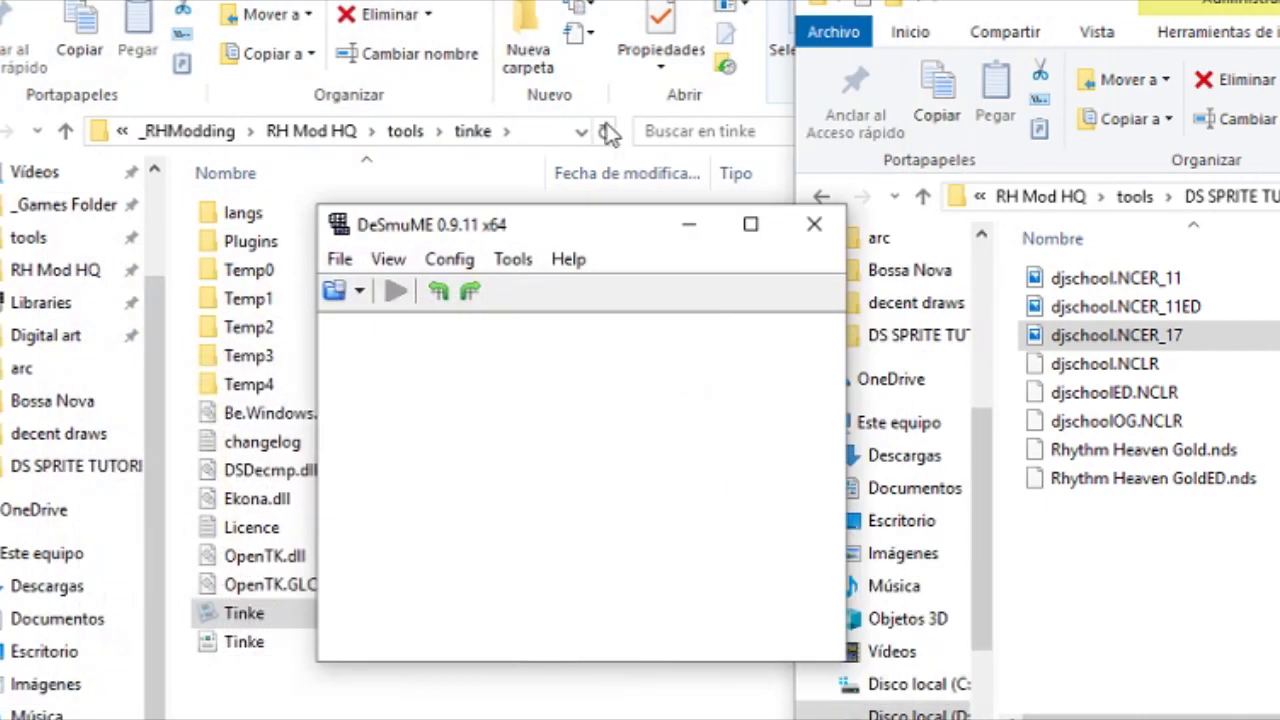
{"action": "left_click_drag", "start_coordinate": [535, 230], "coordinate": [588, 69]}
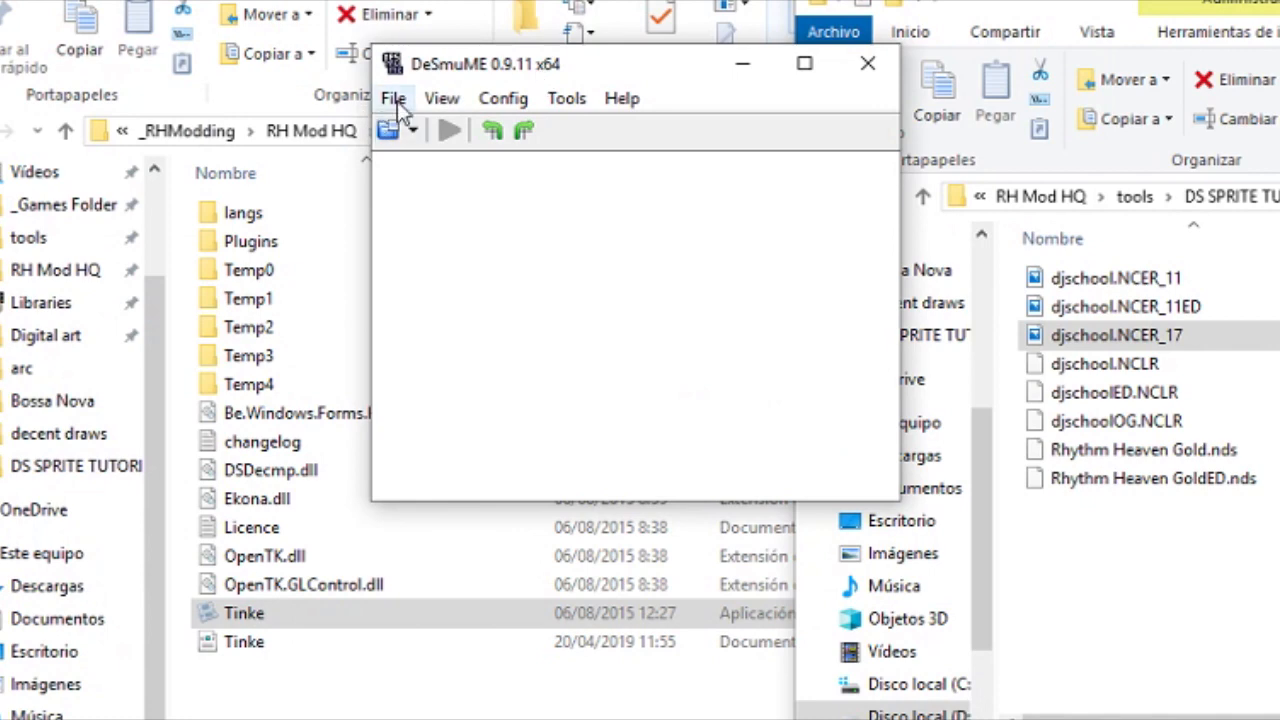
Load the Rhythm Heaven GoldED.nds ROM from D:\_RHModding\RH Mod HQ\tools\DS SPRITE TUTORIAL
{"action": "left_click", "coordinate": [397, 101]}
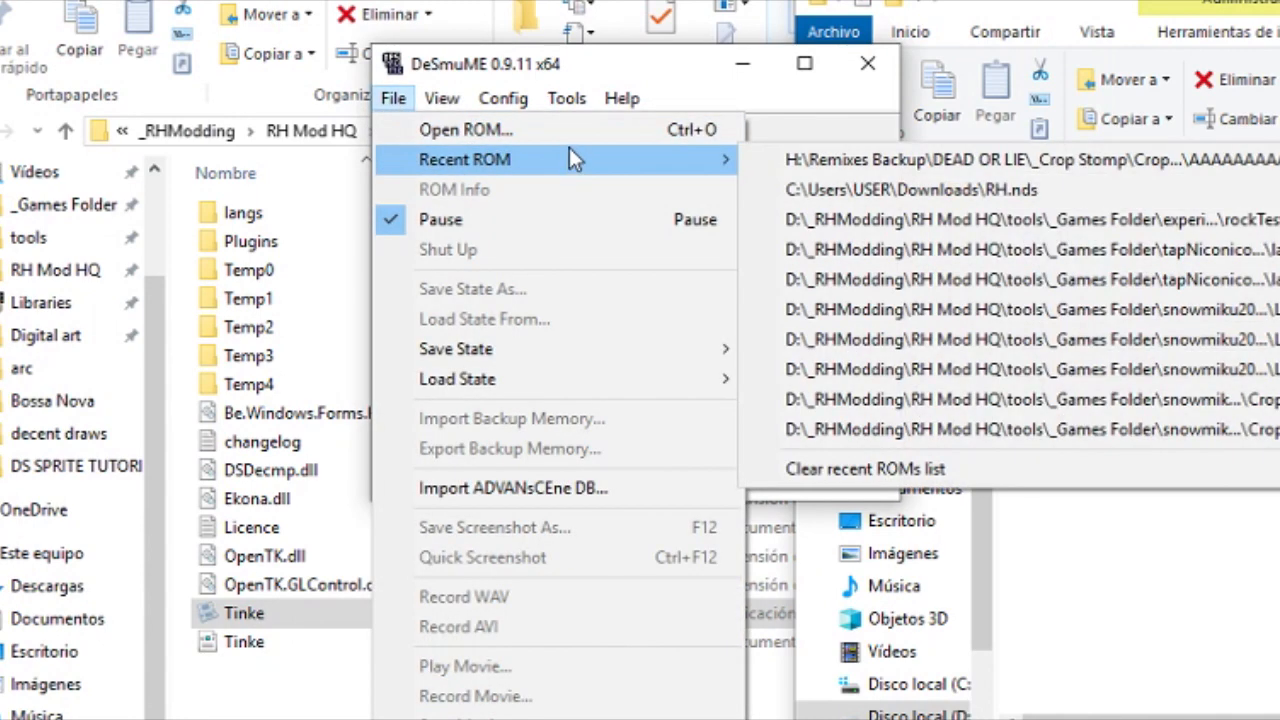
{"action": "left_click", "coordinate": [554, 130]}
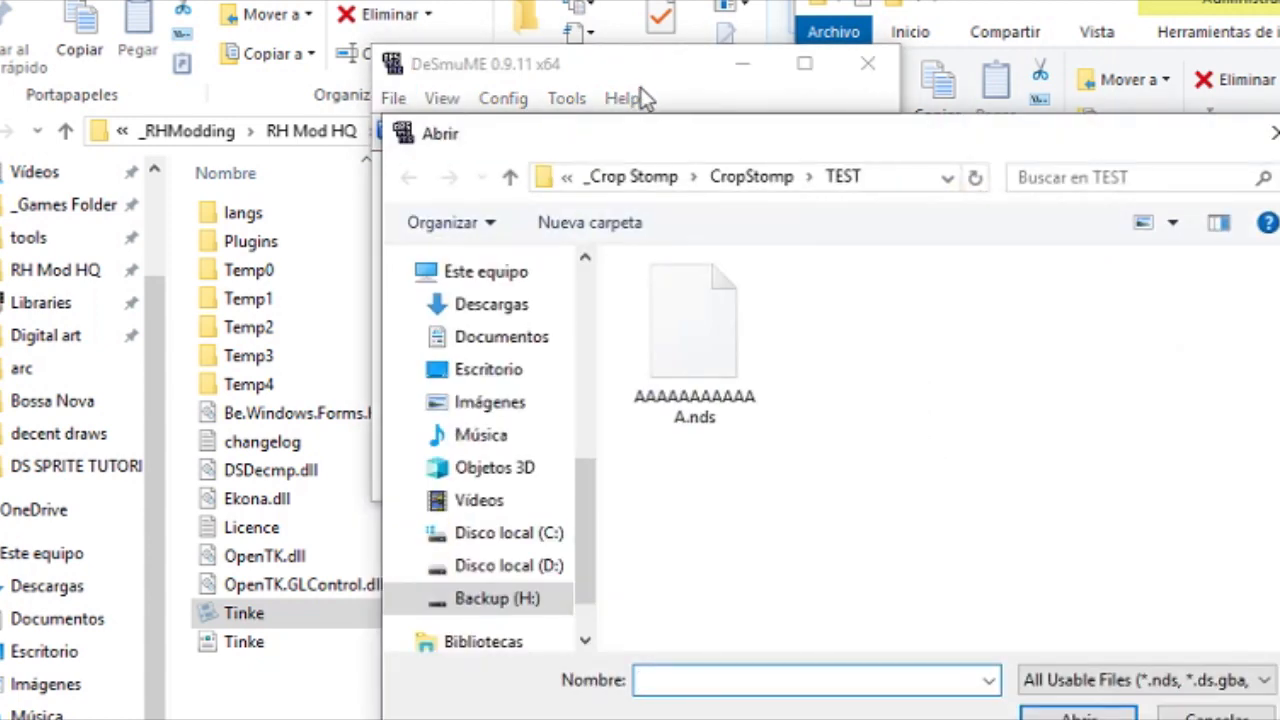
{"action": "left_click", "coordinate": [1270, 197]}
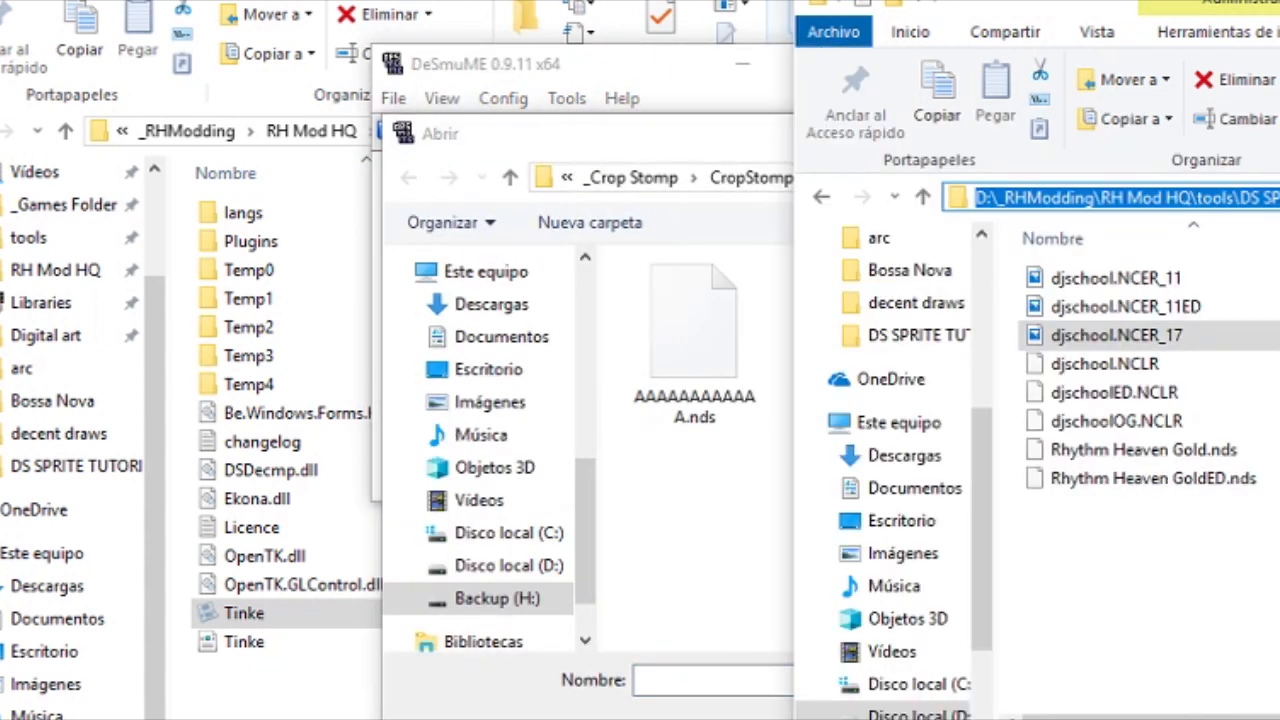
{"action": "left_click", "coordinate": [866, 183]}
{"action": "left_click", "coordinate": [866, 180]}
{"action": "type", "text": "D:\\_RHModding\\RH Mod HQ\\tools\\DS SPRITE TUTORIAL"}
{"action": "key", "text": "Return"}
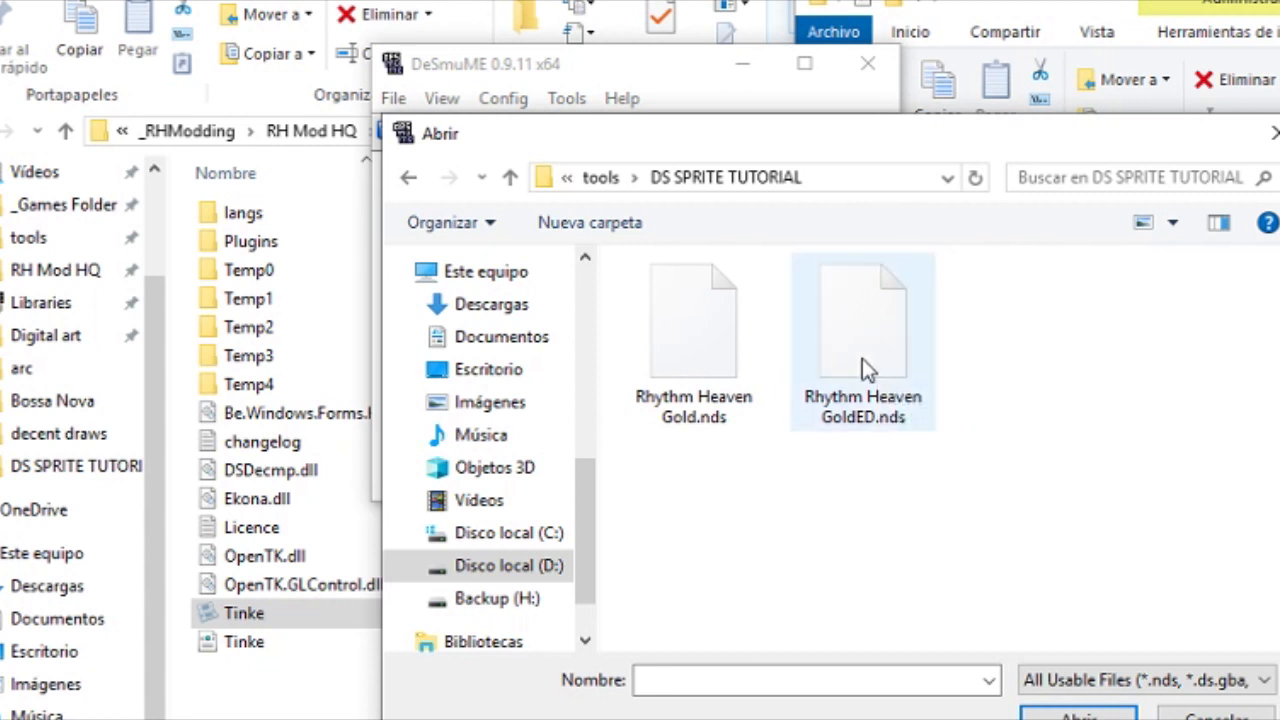
{"action": "left_click", "coordinate": [836, 345]}
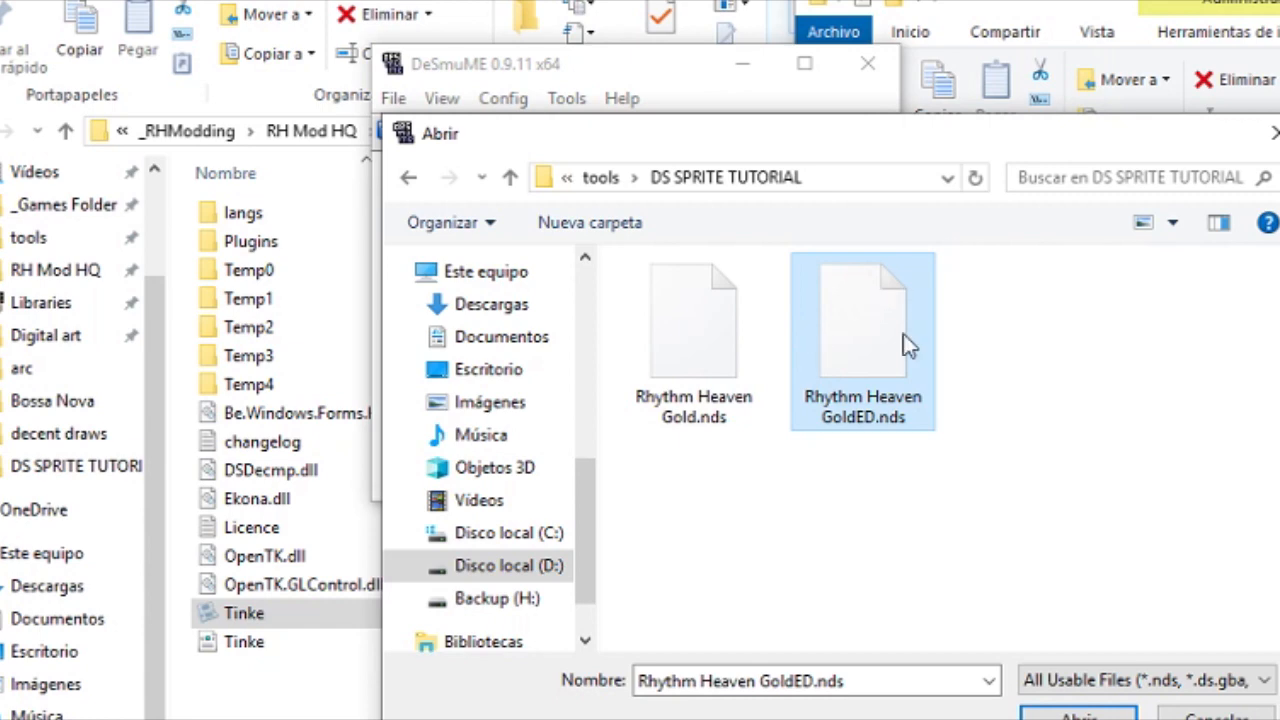
{"action": "double_click", "coordinate": [870, 378]}
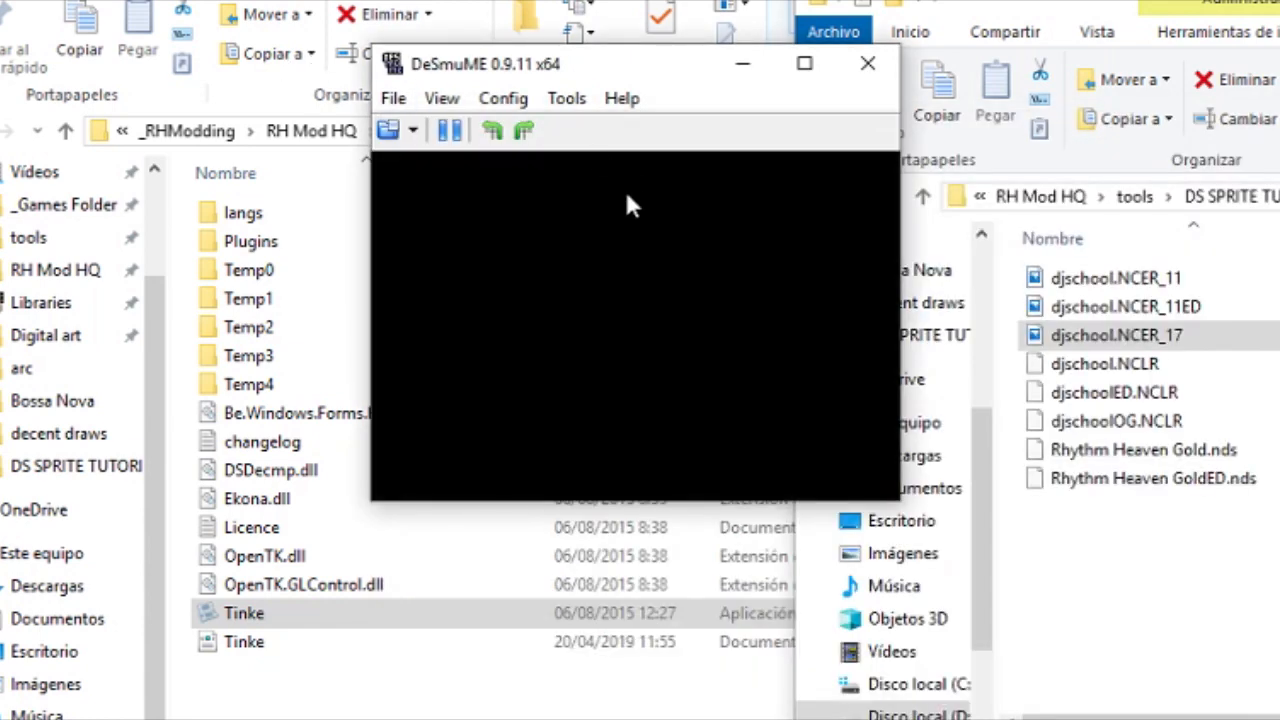
Import the rhythm-heaven.19114 (1).duc backup memory with the save size taken automatically from the current save data size
{"action": "left_click", "coordinate": [402, 94]}
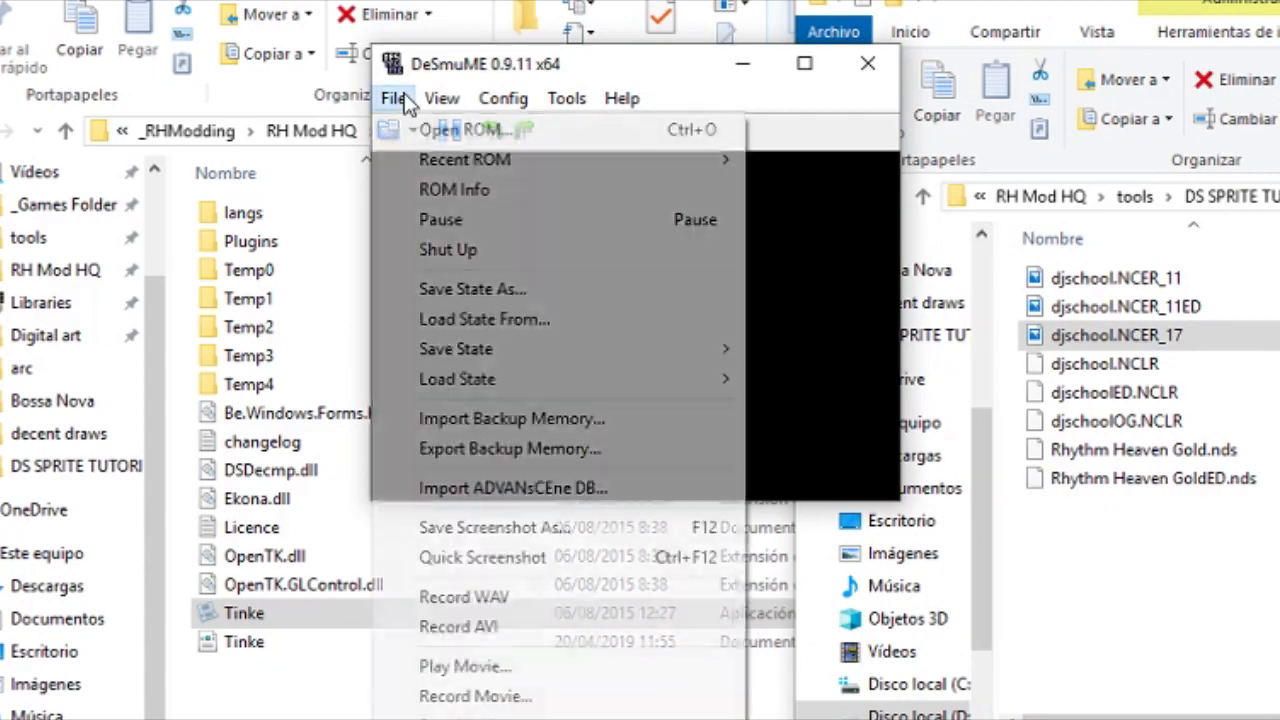
{"action": "left_click", "coordinate": [503, 94]}
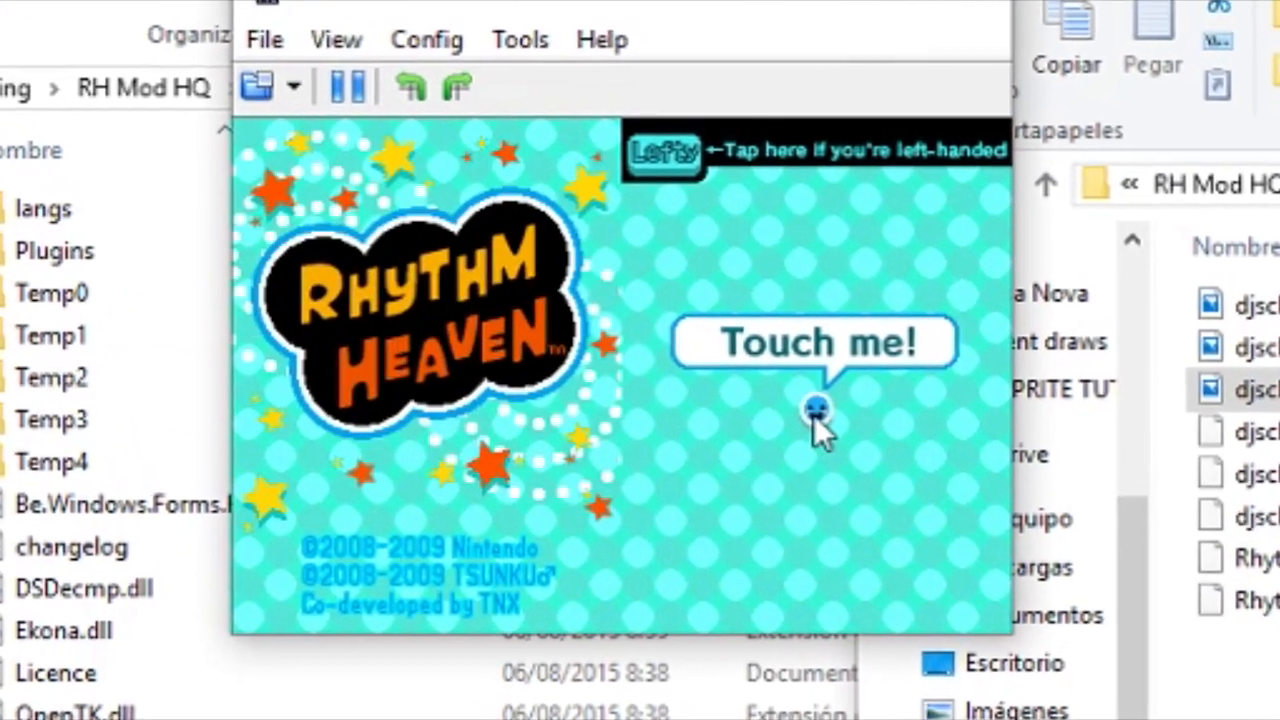
{"action": "left_click", "coordinate": [768, 361]}
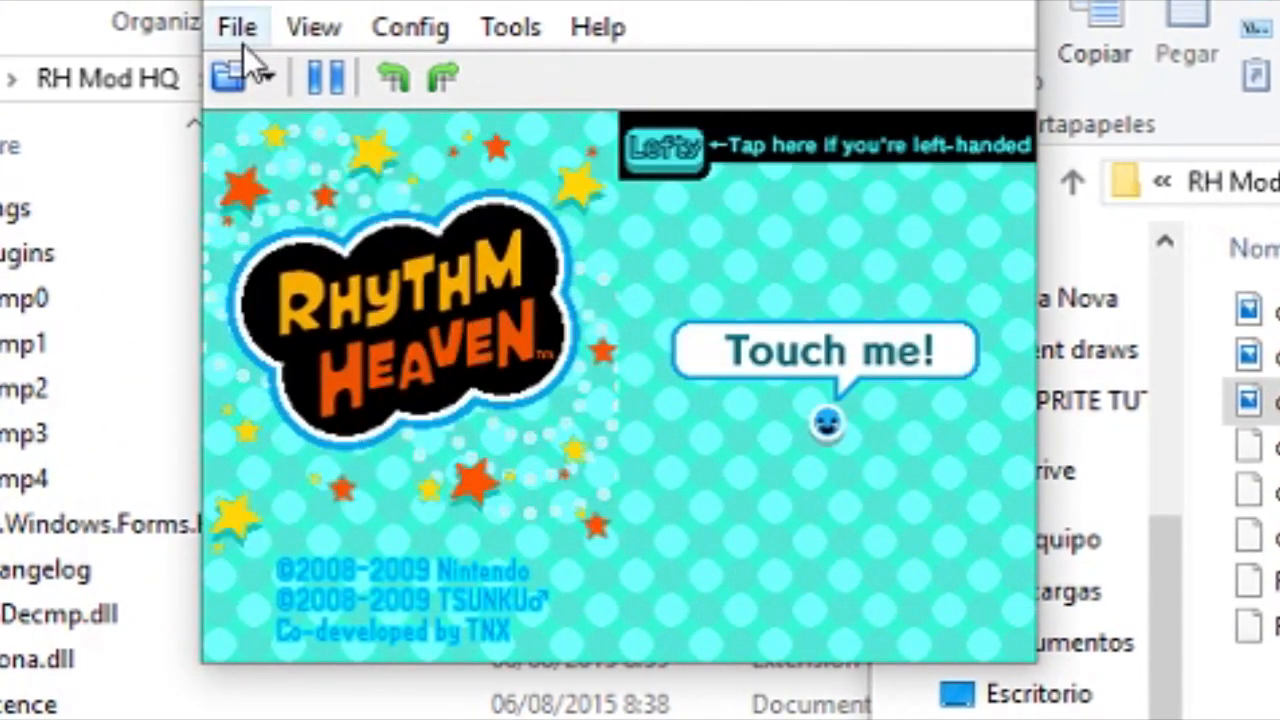
{"action": "left_click", "coordinate": [240, 27]}
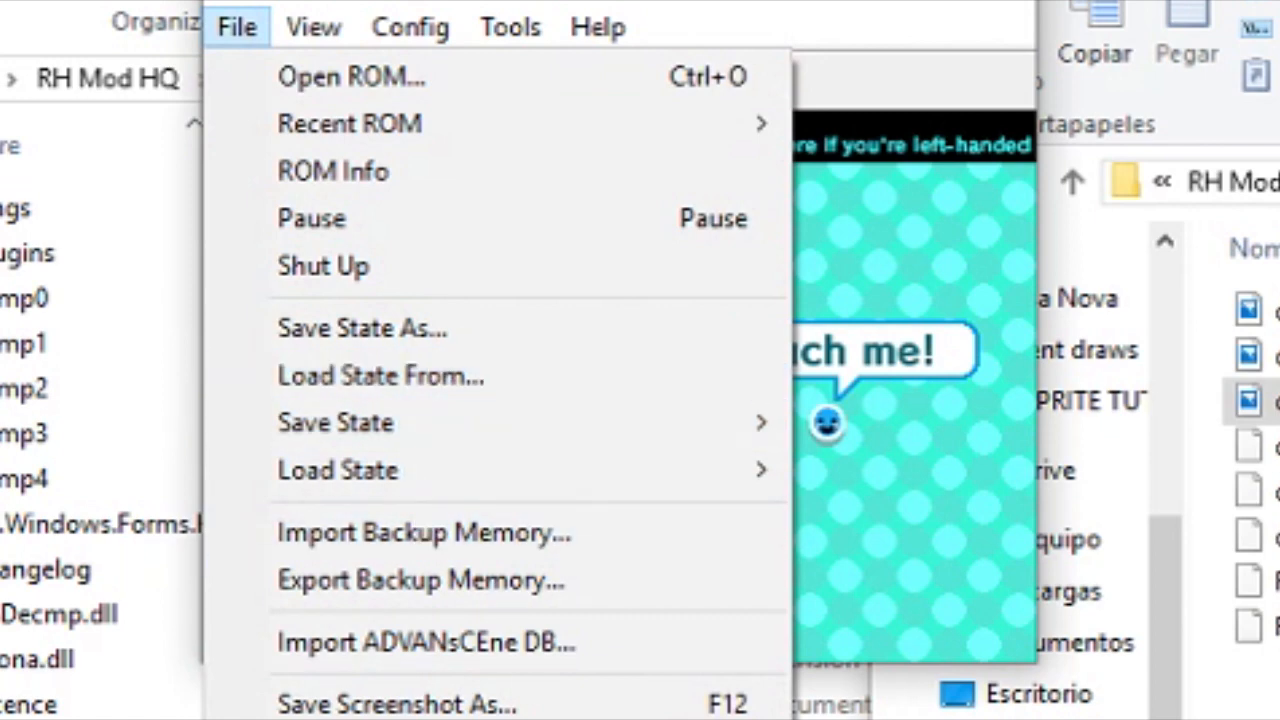
{"action": "left_click", "coordinate": [448, 540]}
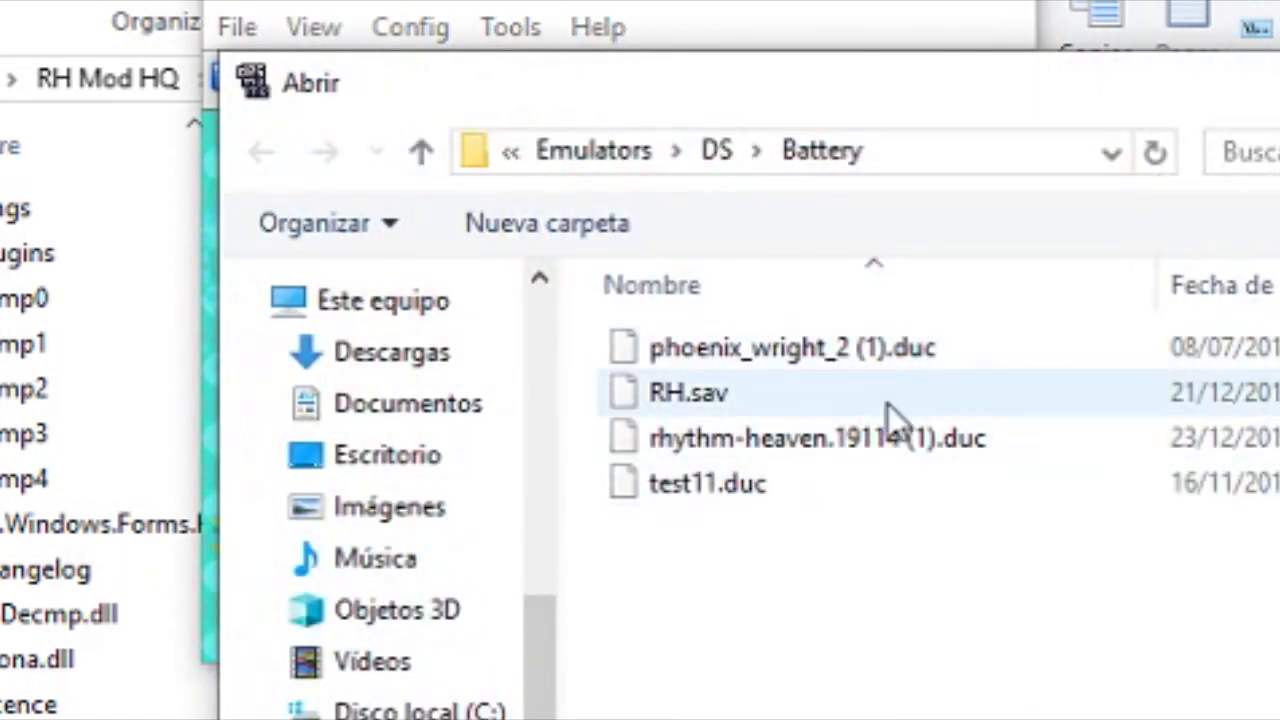
{"action": "double_click", "coordinate": [905, 438]}
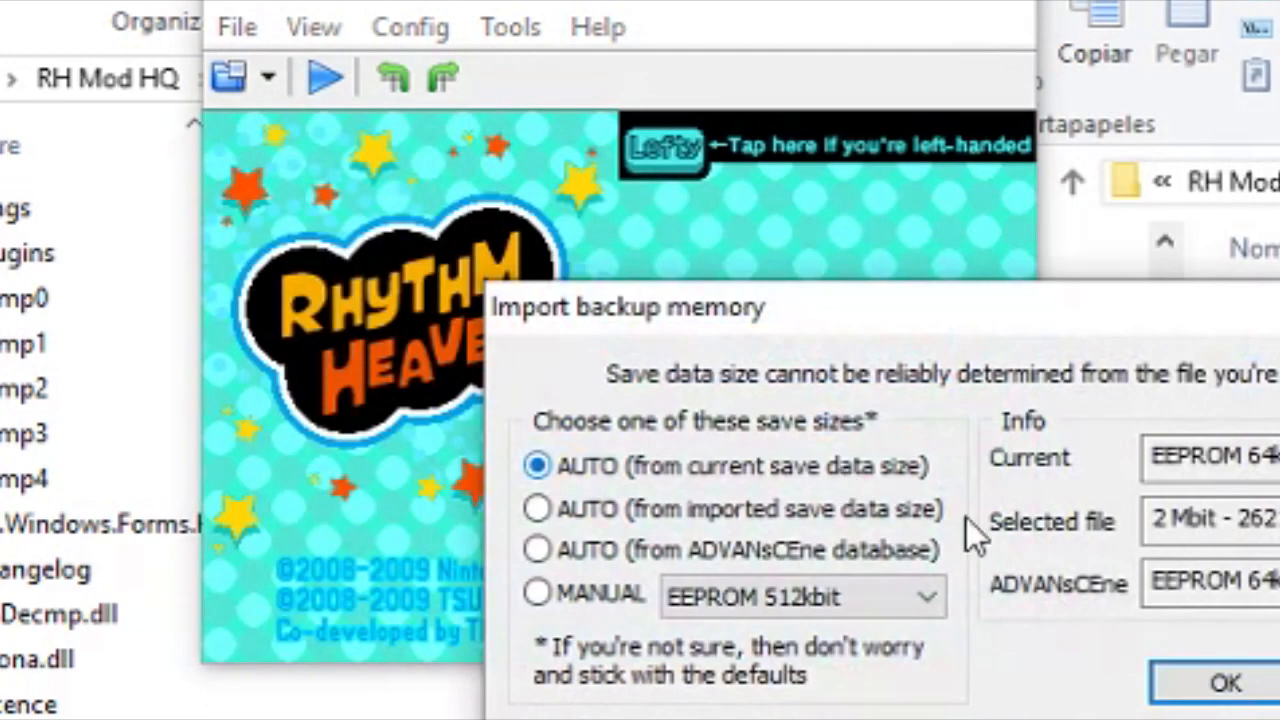
{"action": "left_click", "coordinate": [1226, 686]}
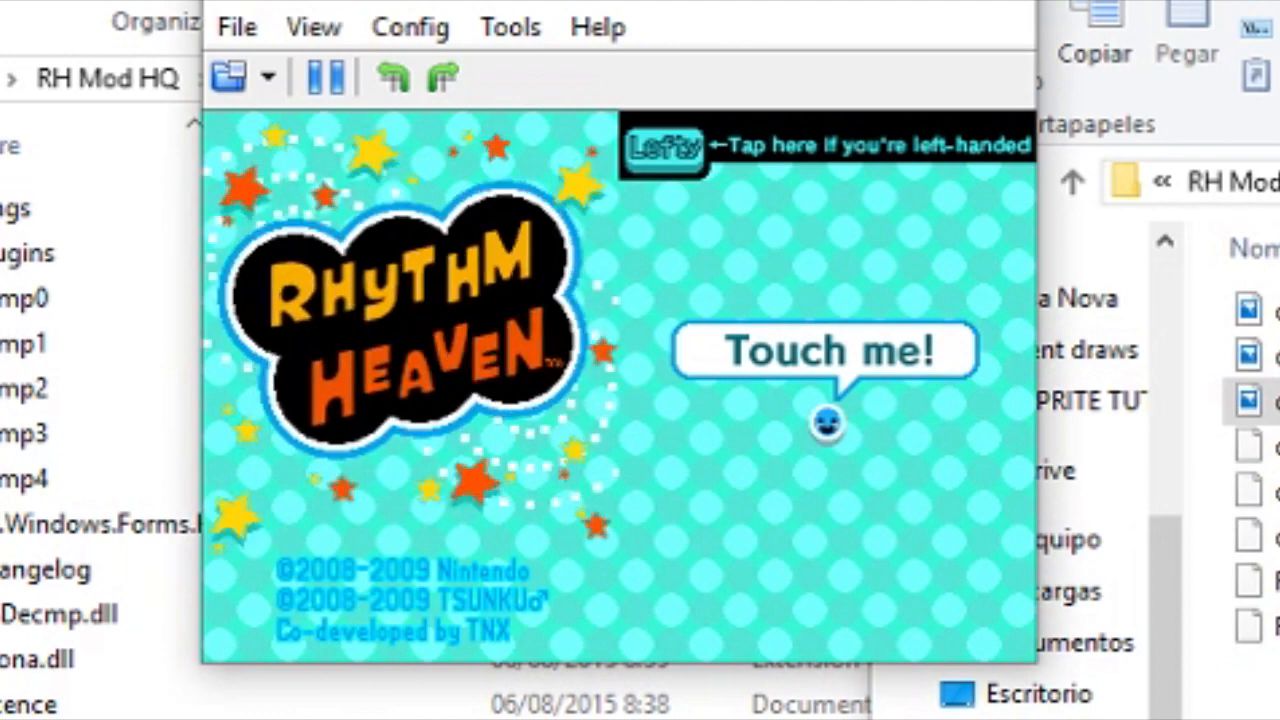
Start Rhythm Heaven from its title screen and continue to the rhythm game selection grid
{"action": "left_click", "coordinate": [844, 485]}
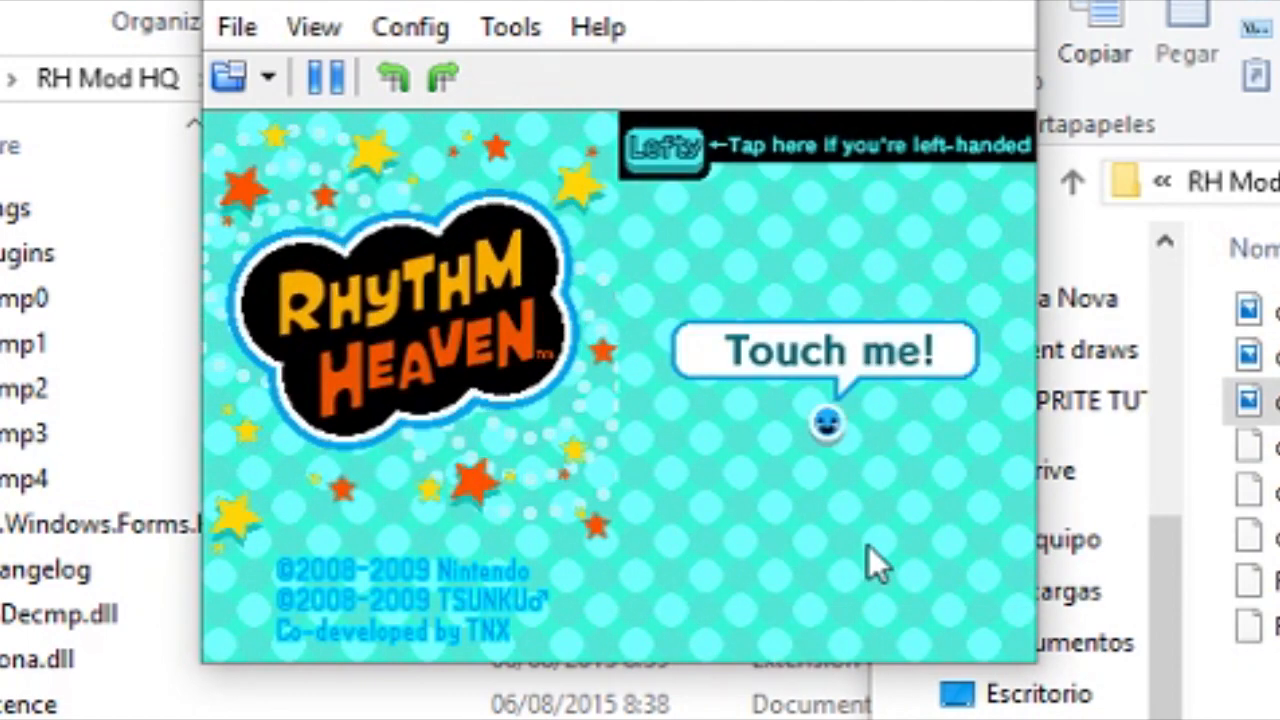
{"action": "left_click", "coordinate": [828, 428]}
{"action": "left_click_drag", "start_coordinate": [828, 424], "coordinate": [857, 347]}
{"action": "left_click", "coordinate": [836, 322]}
{"action": "left_click", "coordinate": [855, 288]}
{"action": "left_click", "coordinate": [858, 410]}
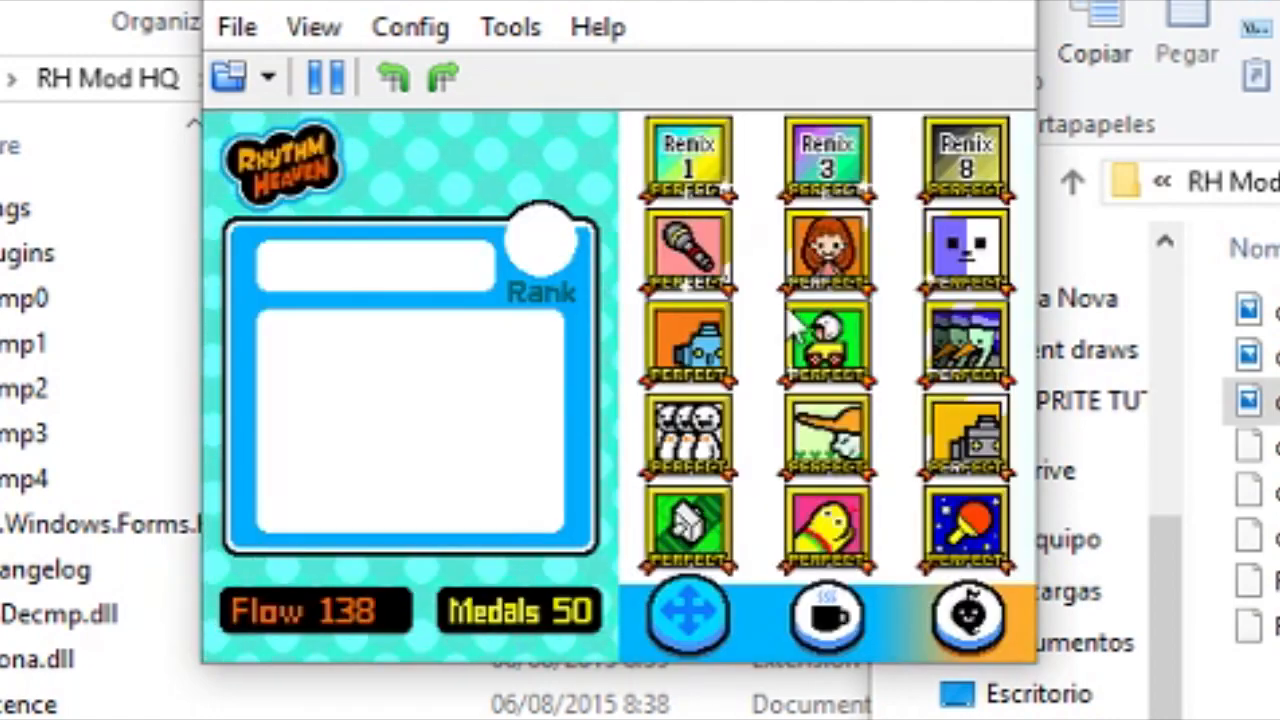
Move through the game selection grid to DJ School, start it and skip its practice
{"action": "left_click_drag", "start_coordinate": [672, 604], "coordinate": [737, 145]}
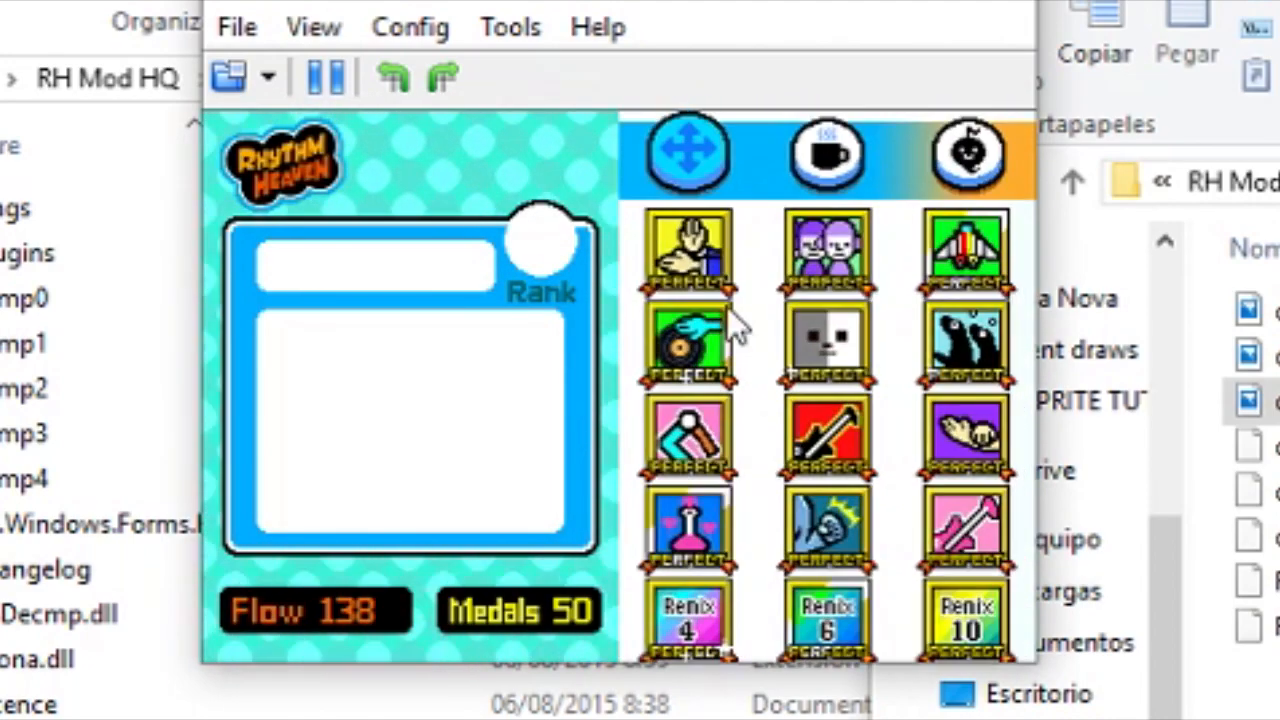
{"action": "left_click", "coordinate": [700, 345]}
{"action": "left_click", "coordinate": [700, 350]}
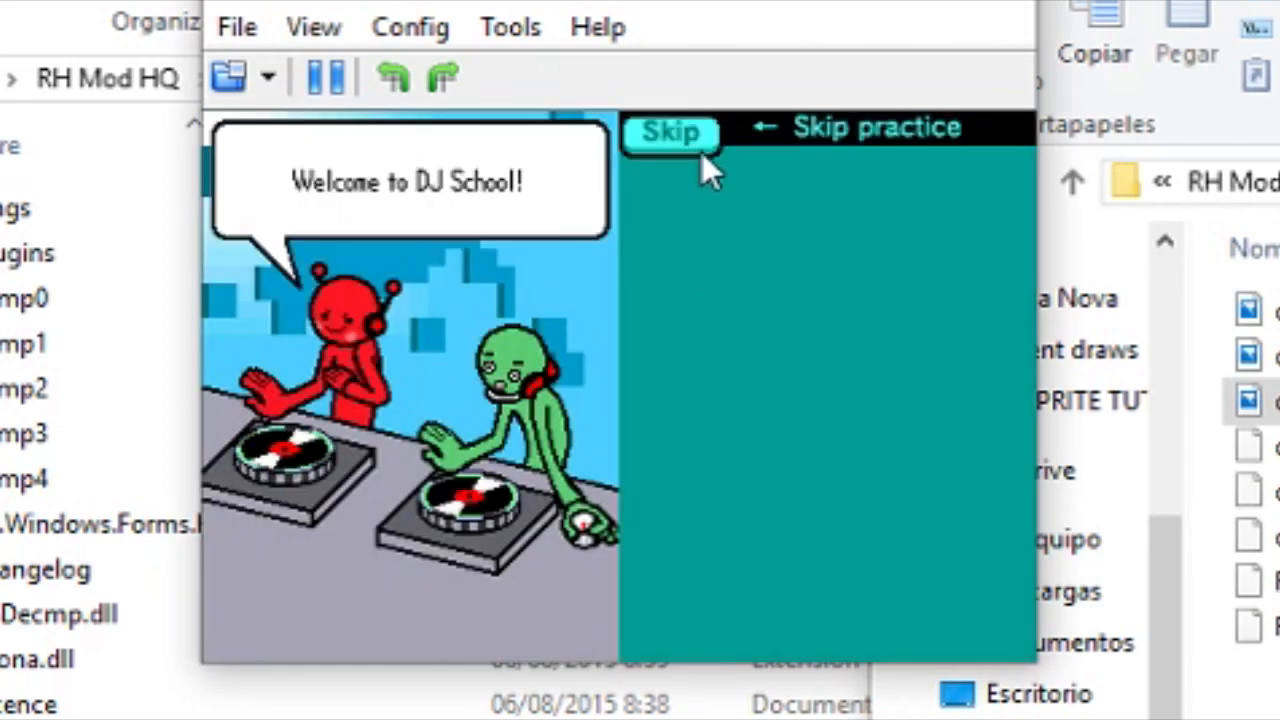
{"action": "left_click", "coordinate": [699, 131]}
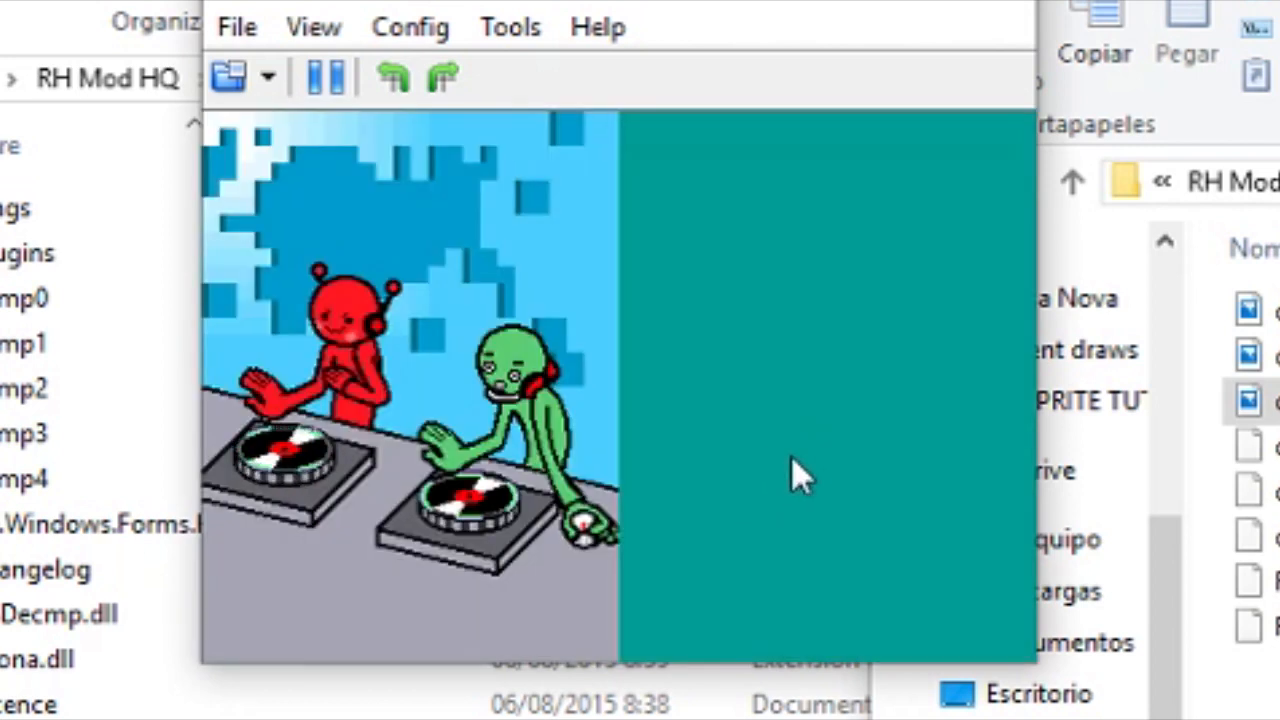
Play DJ School briefly to check the edited sprites in the game and pause the emulation
{"action": "left_click", "coordinate": [776, 475]}
{"action": "mouse_move", "coordinate": [778, 478]}
{"action": "left_mouse_down"}
{"action": "mouse_move", "coordinate": [795, 533]}
{"action": "mouse_move", "coordinate": [777, 566]}
{"action": "mouse_move", "coordinate": [790, 571]}
{"action": "left_mouse_up"}
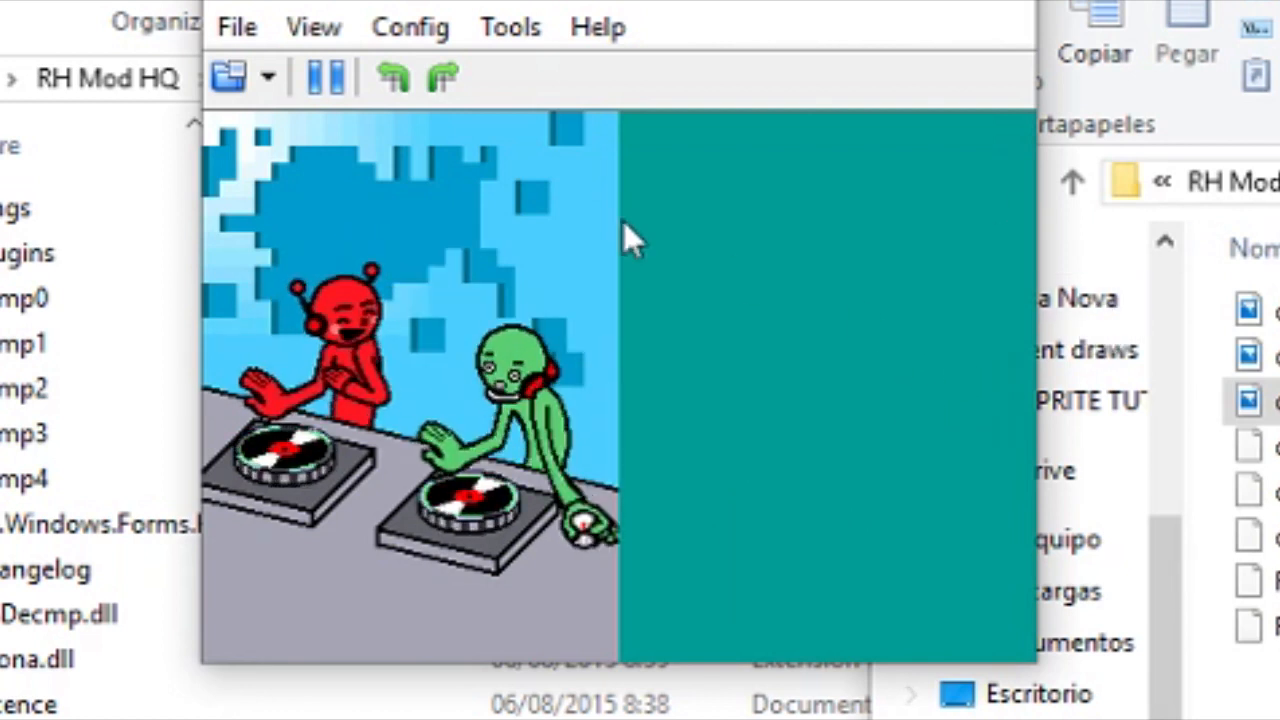
{"action": "left_click", "coordinate": [327, 75]}
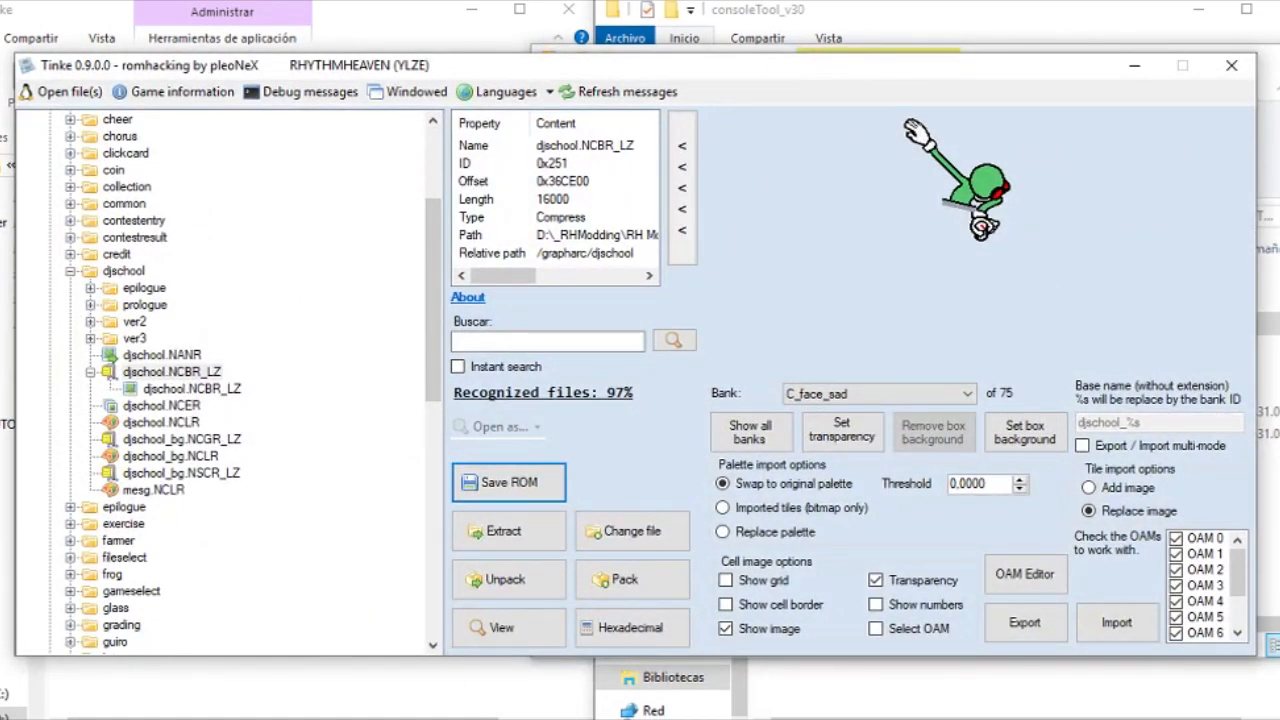
Switch to Tinke, select djschool.NCBR_LZ in the djschool folder for reference, and minimize Tinke
{"action": "left_click", "coordinate": [190, 374]}
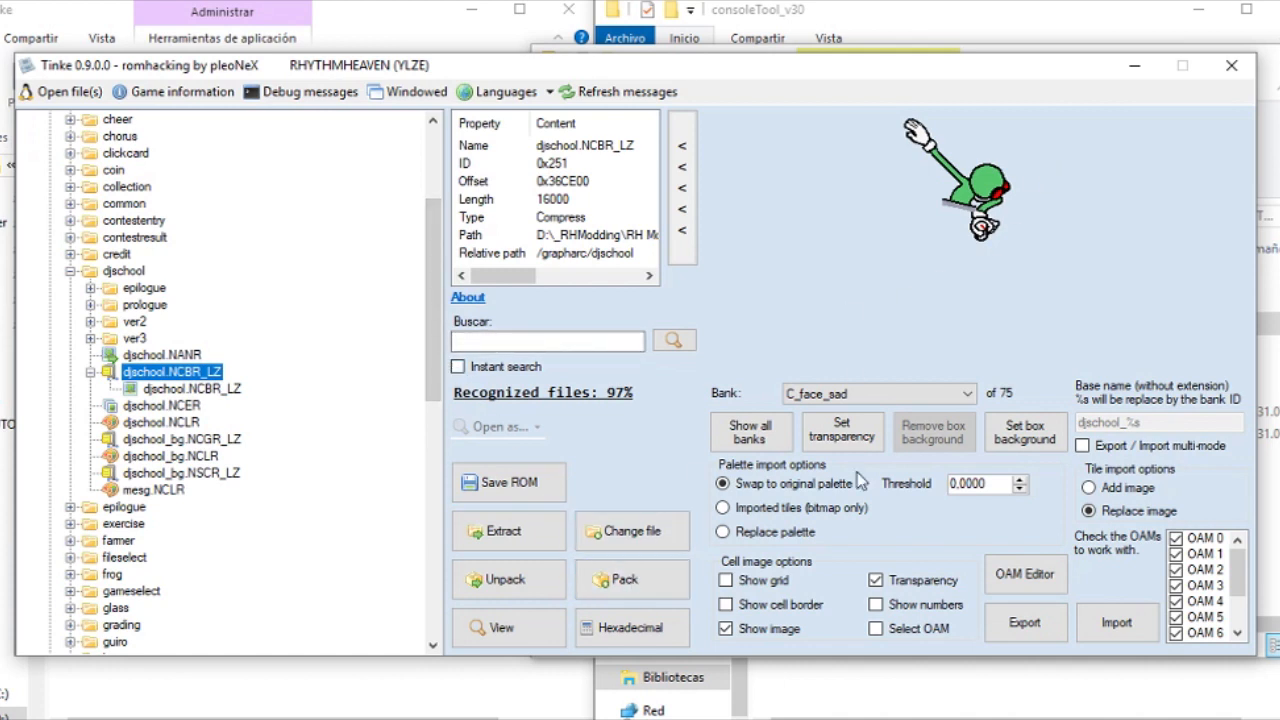
{"action": "left_click", "coordinate": [1134, 65]}
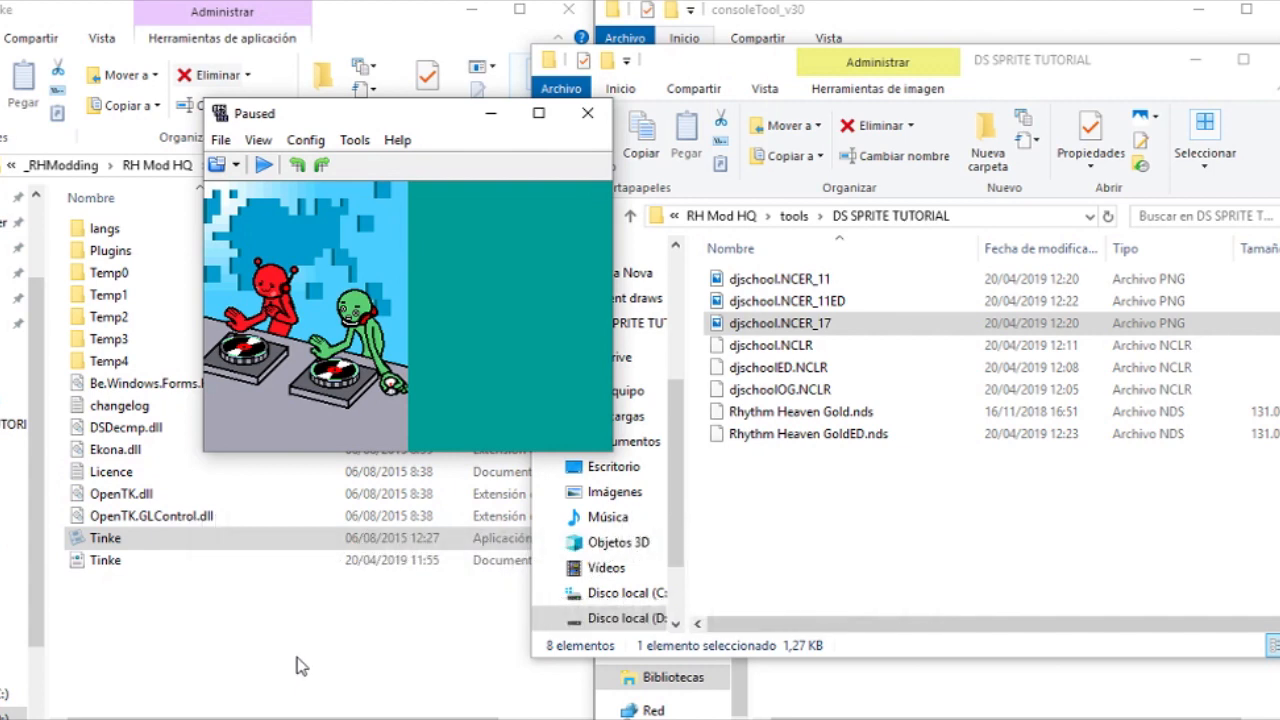
{"action": "left_click", "coordinate": [268, 719]}
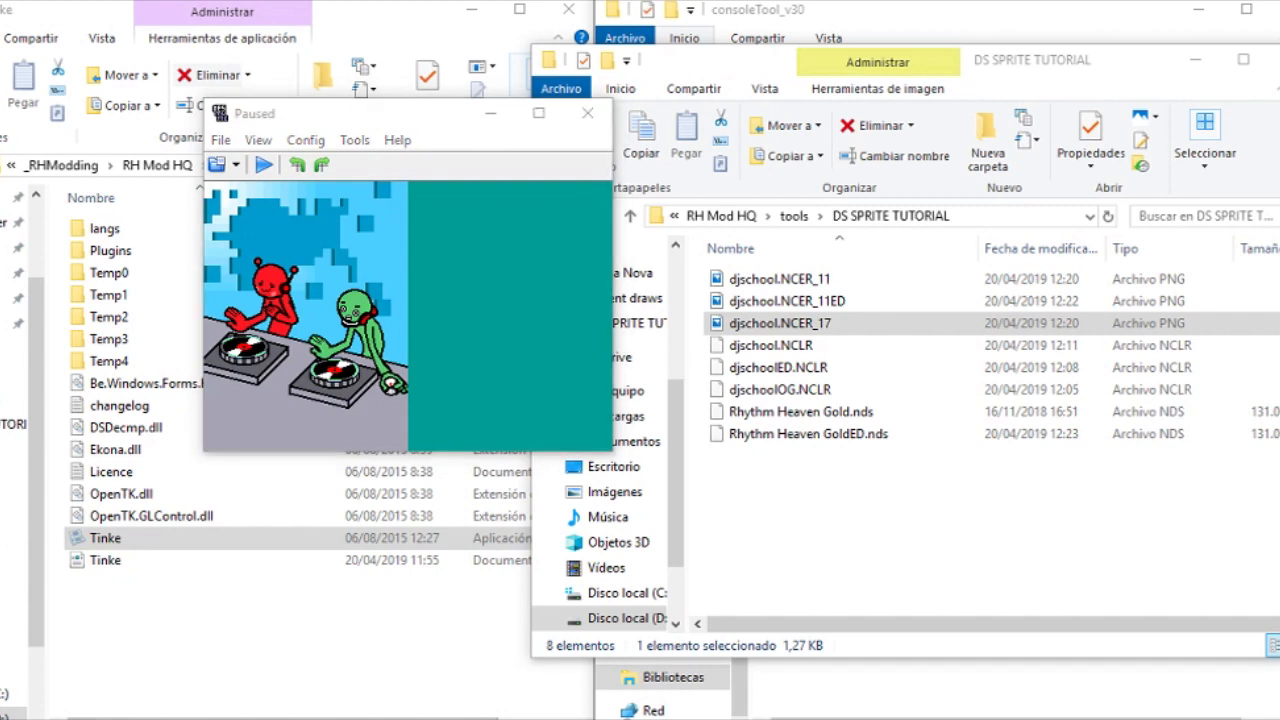